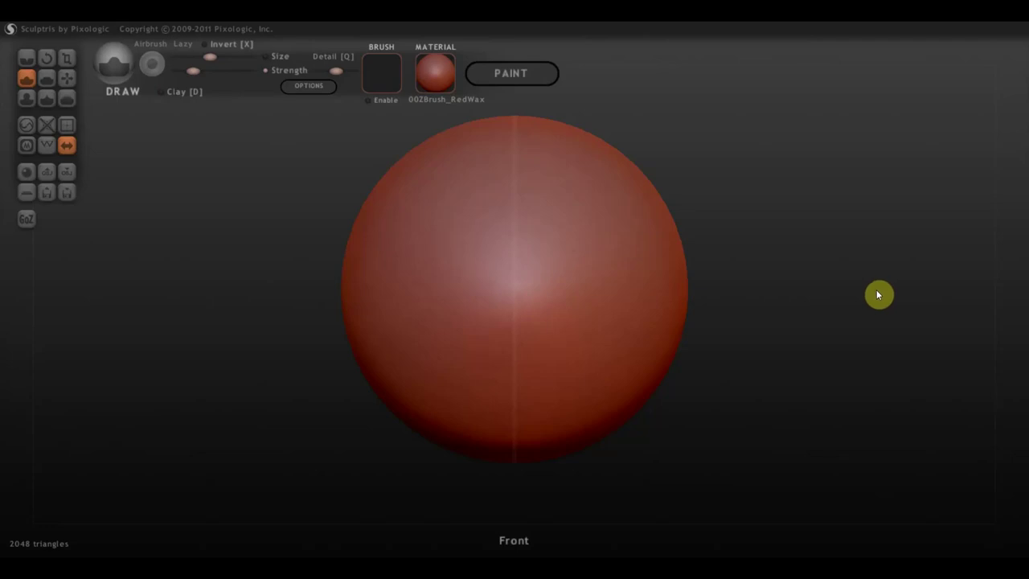
Turn mirror symmetry off and back on so it stays enabled, then zoom out on the sphere
scroll(877, 295, down, 3)
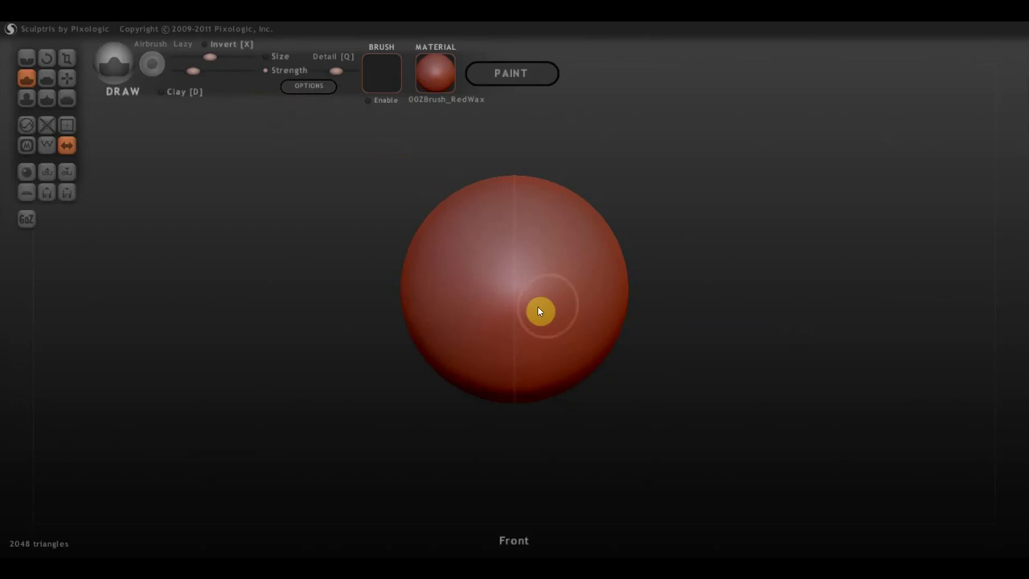
click(73, 141)
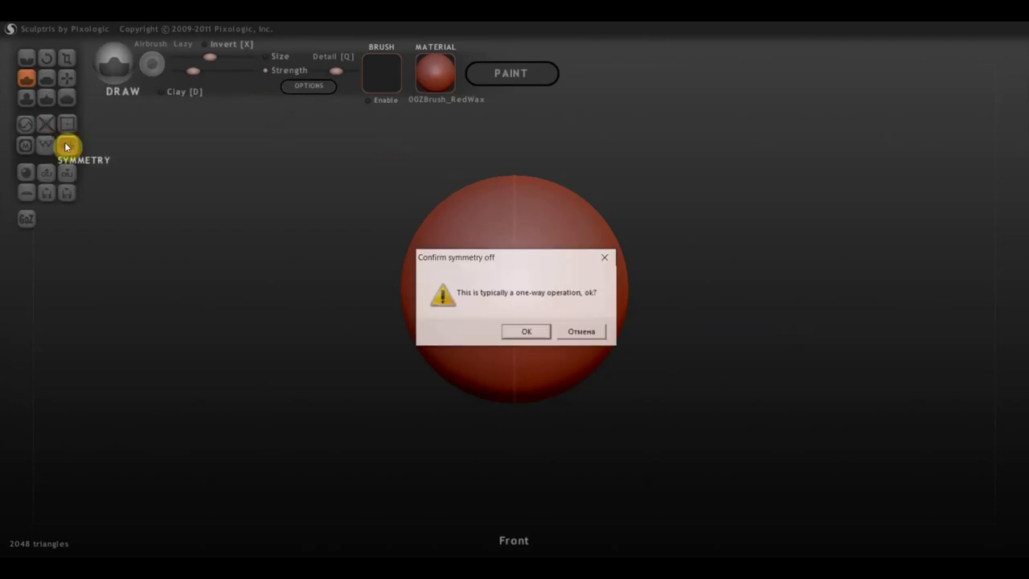
click(522, 333)
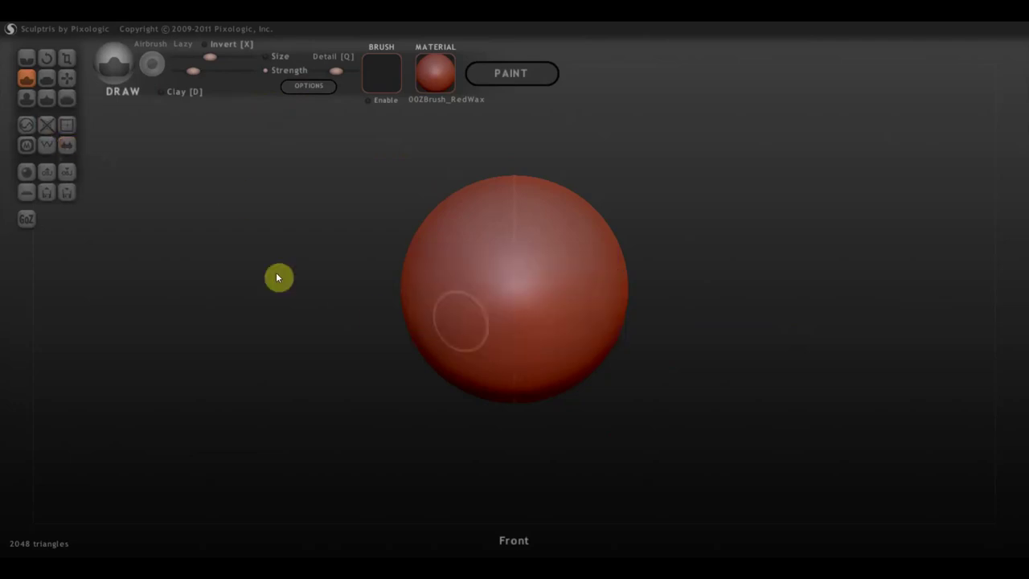
click(67, 145)
click(519, 333)
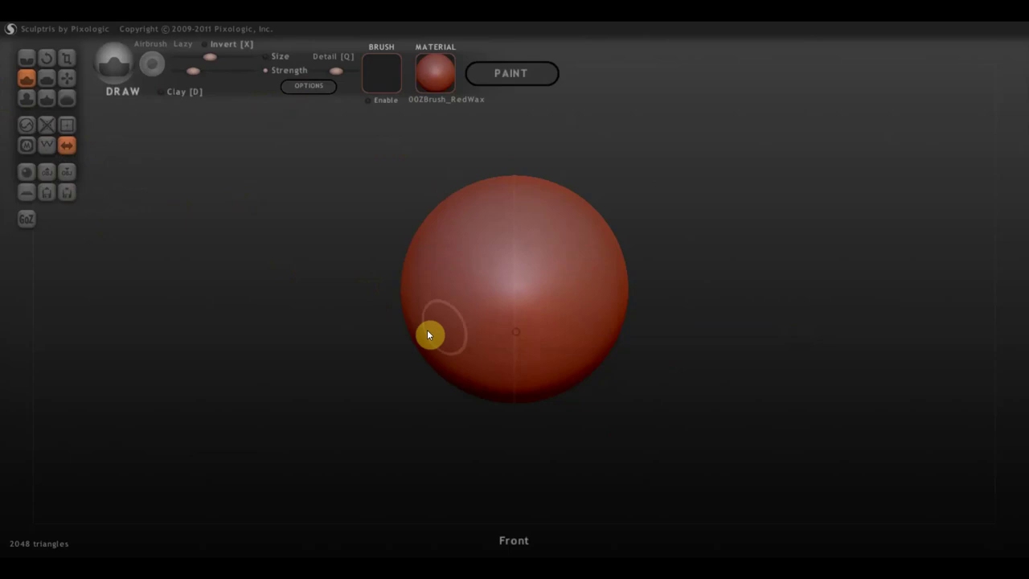
scroll(563, 299, down, 3)
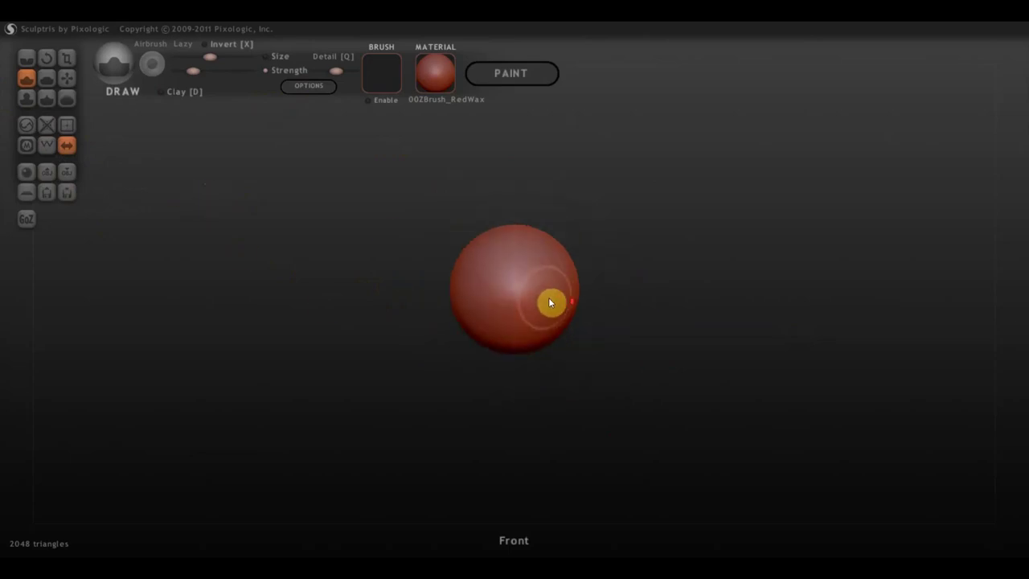
scroll(550, 303, down, 2)
scroll(519, 307, down, 2)
scroll(527, 304, down, 1)
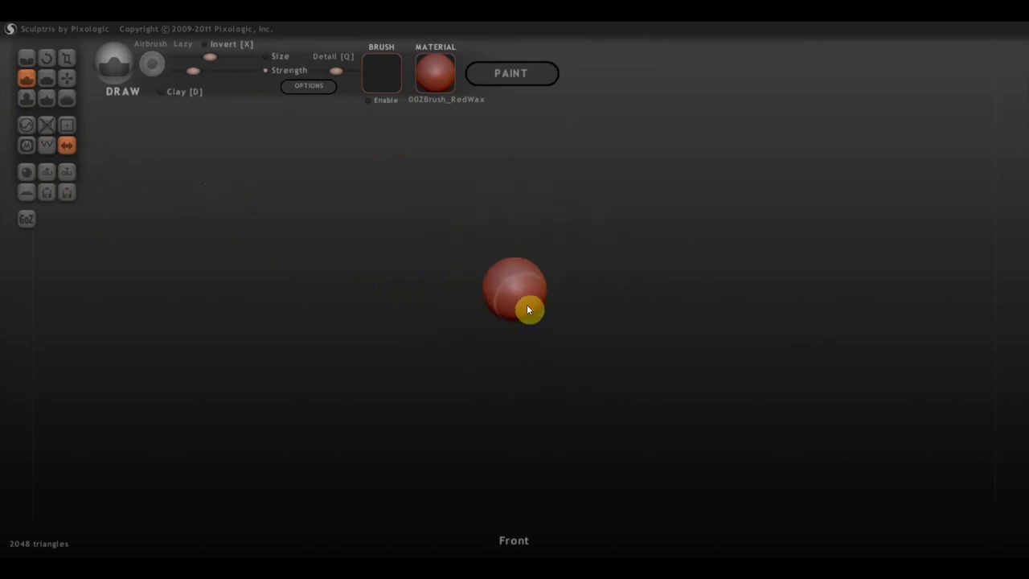
With the Grab brush, try pulling the sphere's bottom into a teardrop, then undo it
click(66, 78)
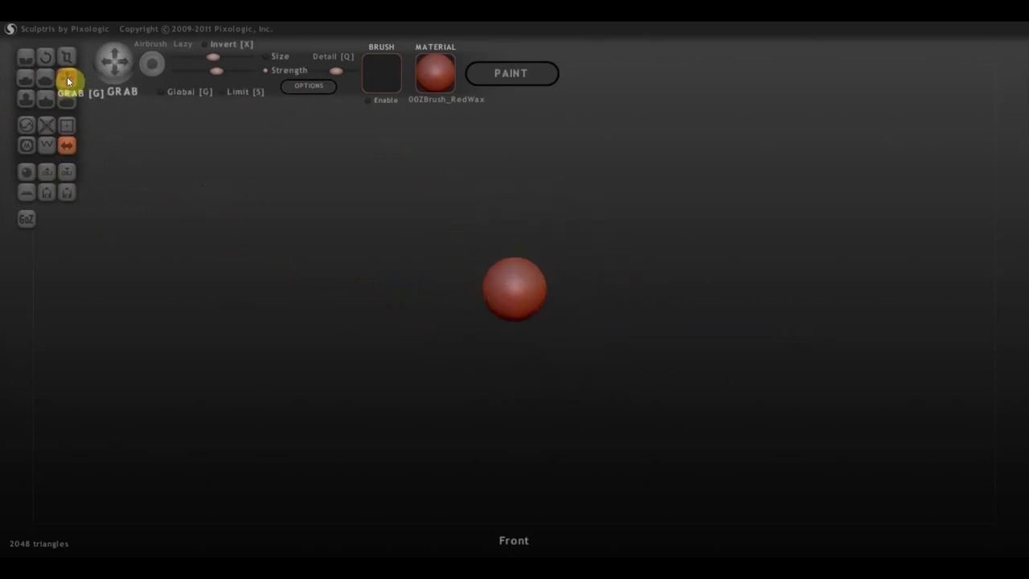
drag(517, 320, 512, 347)
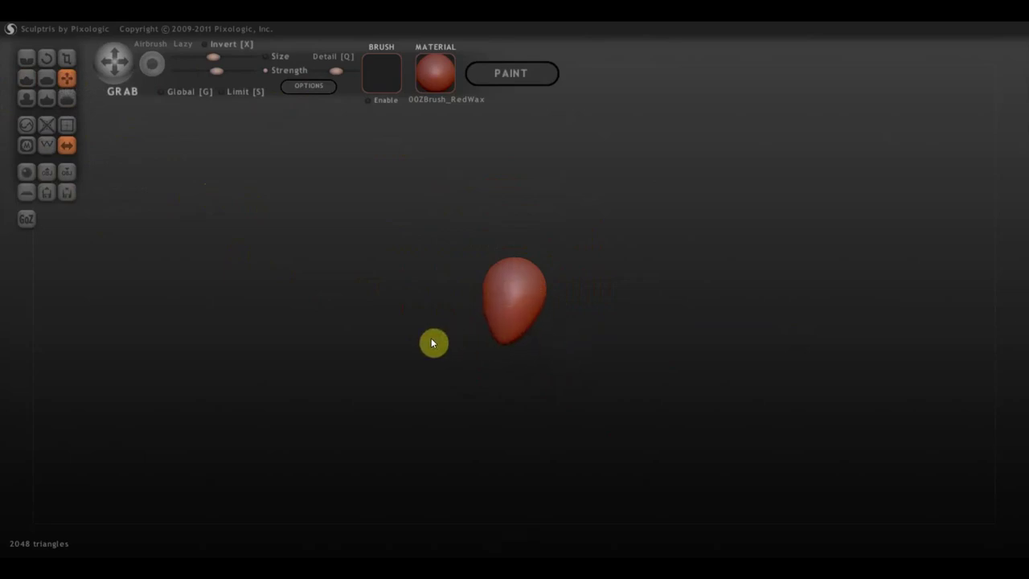
key(ctrl+z)
drag(588, 329, 641, 326)
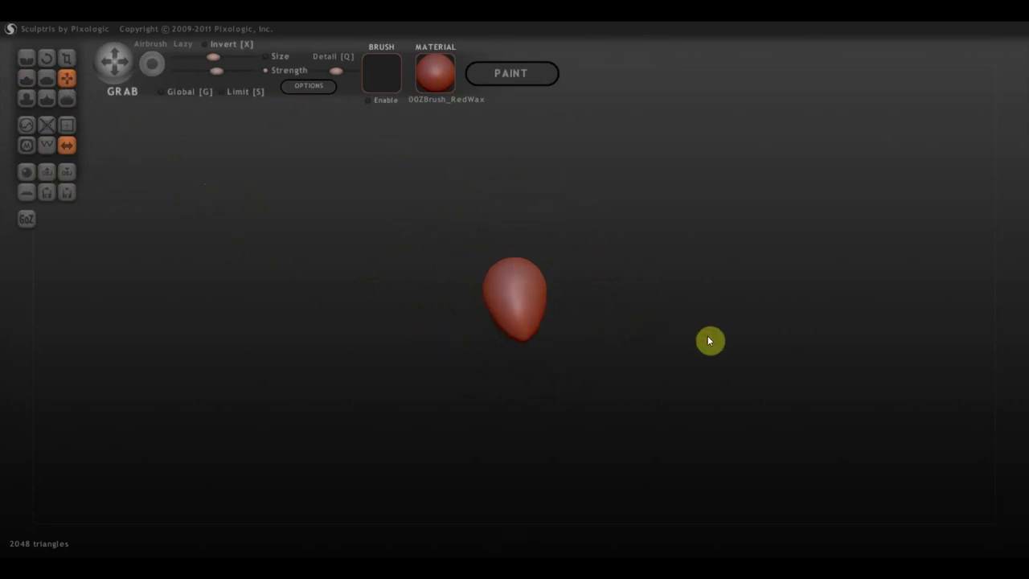
mouse_move(707, 335)
mouse_down()
mouse_move(605, 349)
mouse_move(367, 324)
mouse_move(437, 221)
mouse_move(588, 264)
mouse_move(575, 331)
mouse_move(643, 340)
mouse_move(616, 368)
mouse_move(593, 319)
mouse_move(654, 353)
mouse_move(619, 366)
mouse_up()
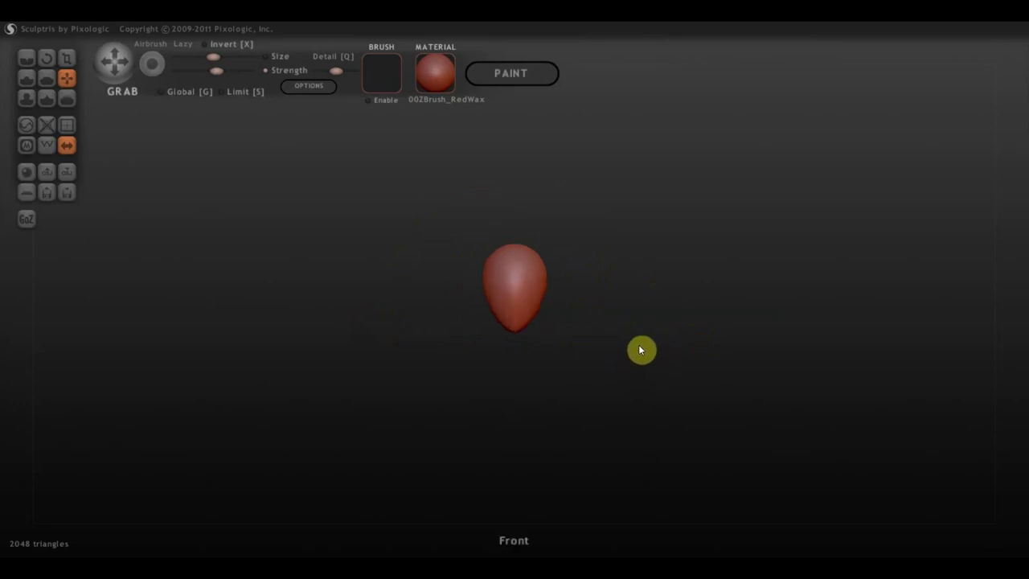
Enlarge the Grab brush, pull in the egg's sides and narrow its lower end to a tip
scroll(553, 299, up, 3)
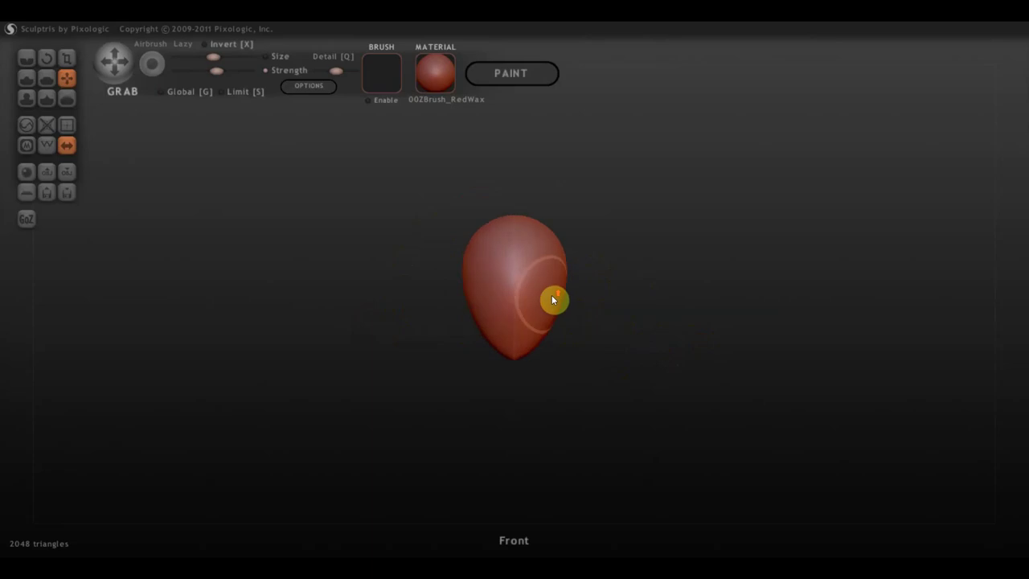
drag(600, 378, 470, 388)
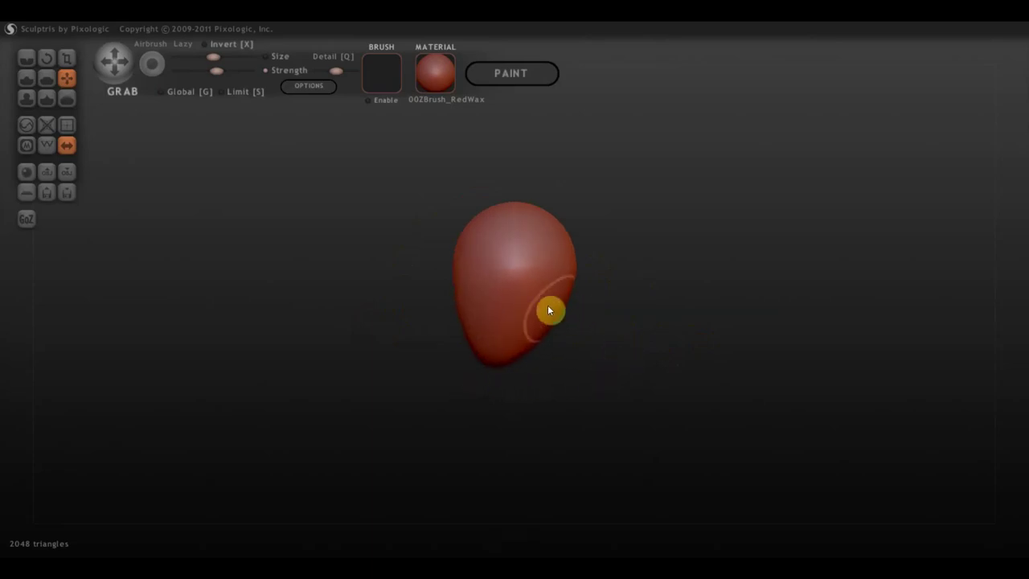
drag(215, 60, 225, 65)
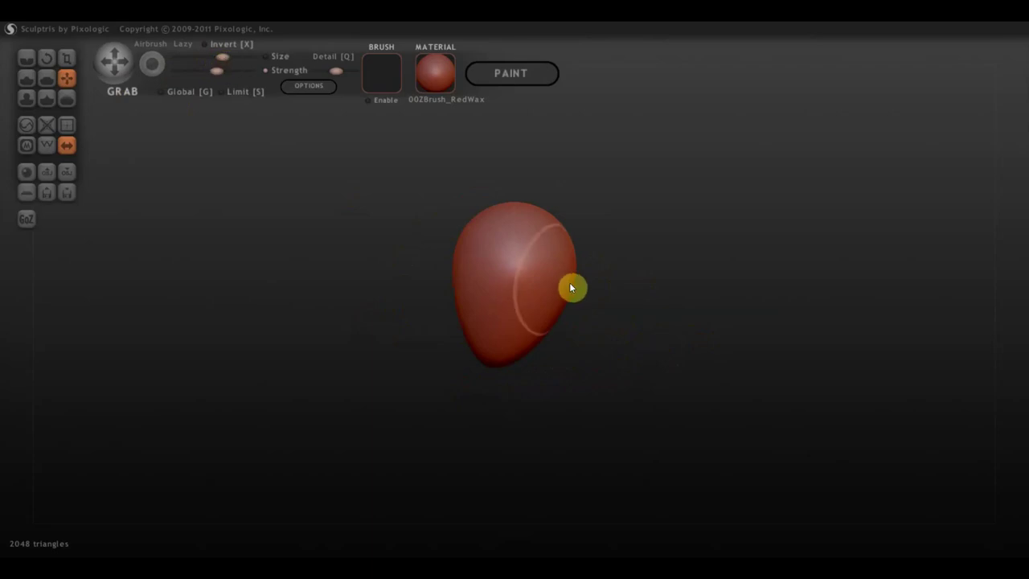
mouse_move(571, 283)
mouse_down()
mouse_move(492, 361)
mouse_move(408, 330)
mouse_up()
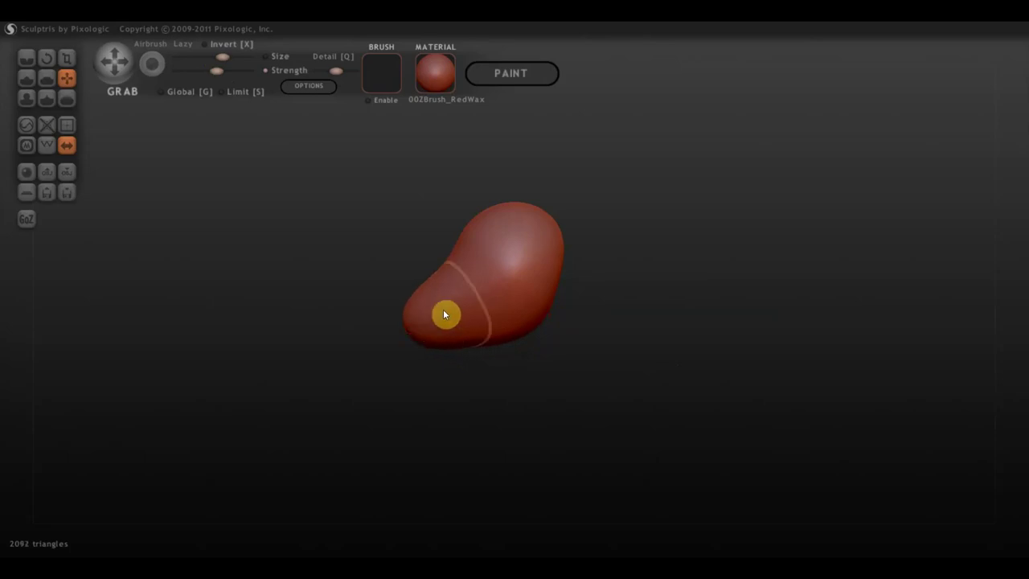
drag(438, 283, 434, 278)
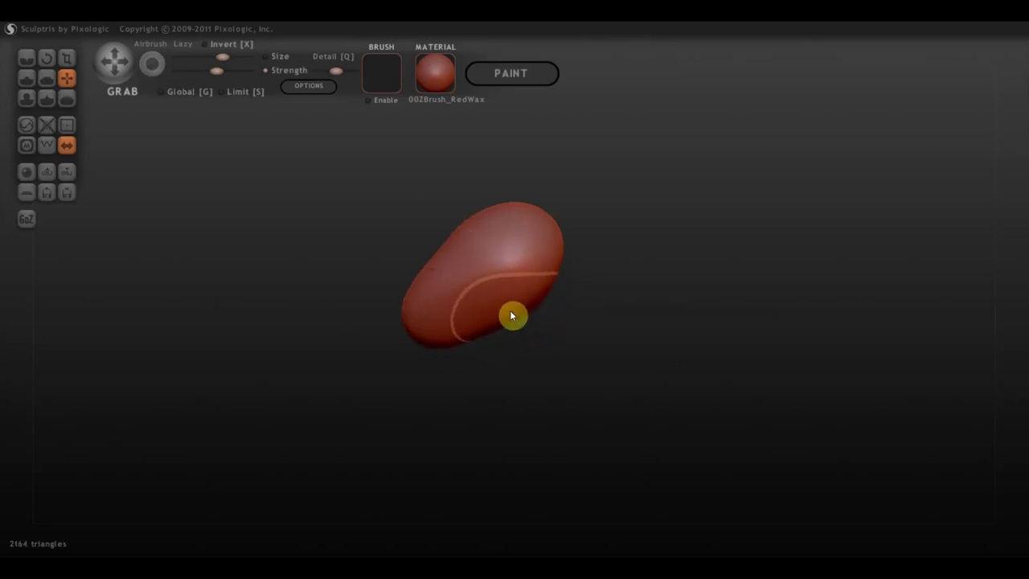
mouse_move(584, 346)
mouse_down()
mouse_move(688, 380)
mouse_move(732, 377)
mouse_up()
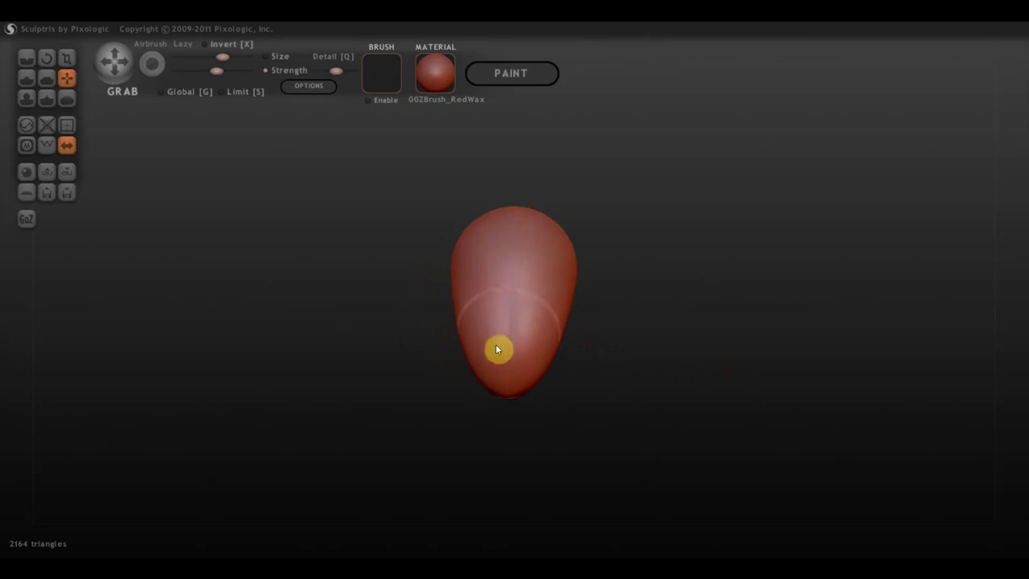
click(472, 344)
drag(472, 344, 489, 341)
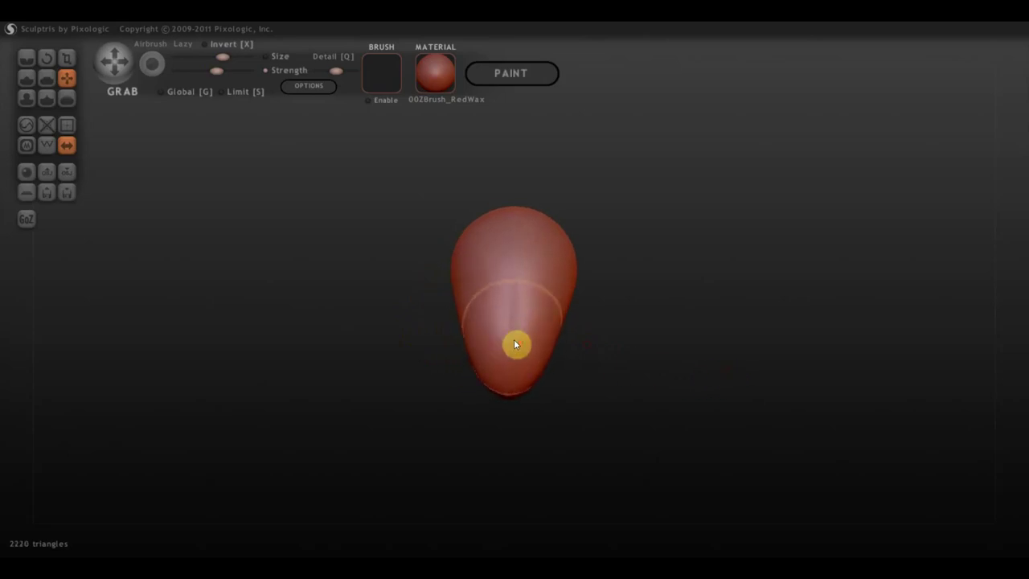
scroll(517, 344, up, 2)
mouse_move(443, 395)
mouse_down()
mouse_move(459, 437)
mouse_move(480, 435)
mouse_up()
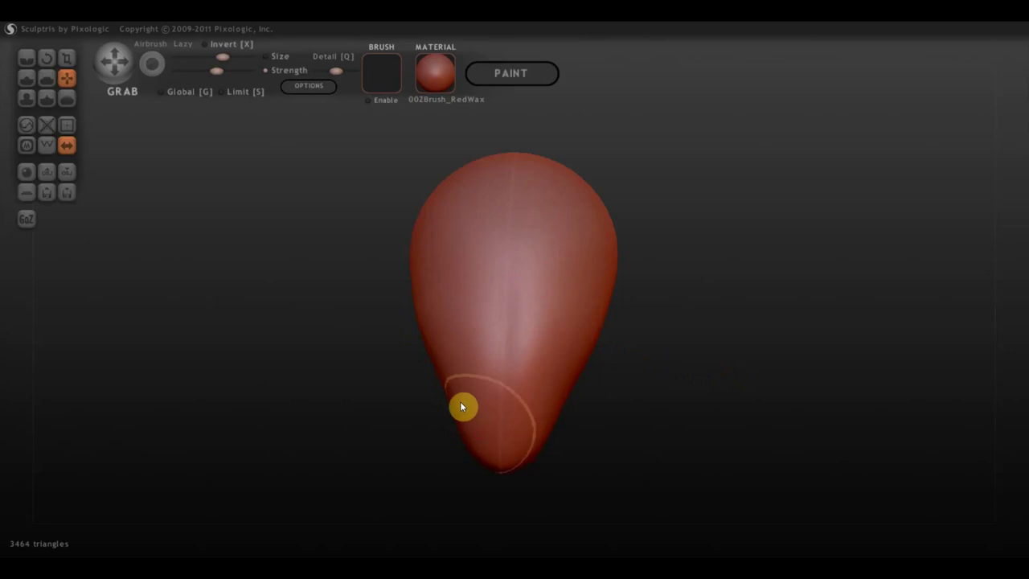
Reshape the egg's left side and lower edge, then make the brush smaller
drag(438, 337, 432, 274)
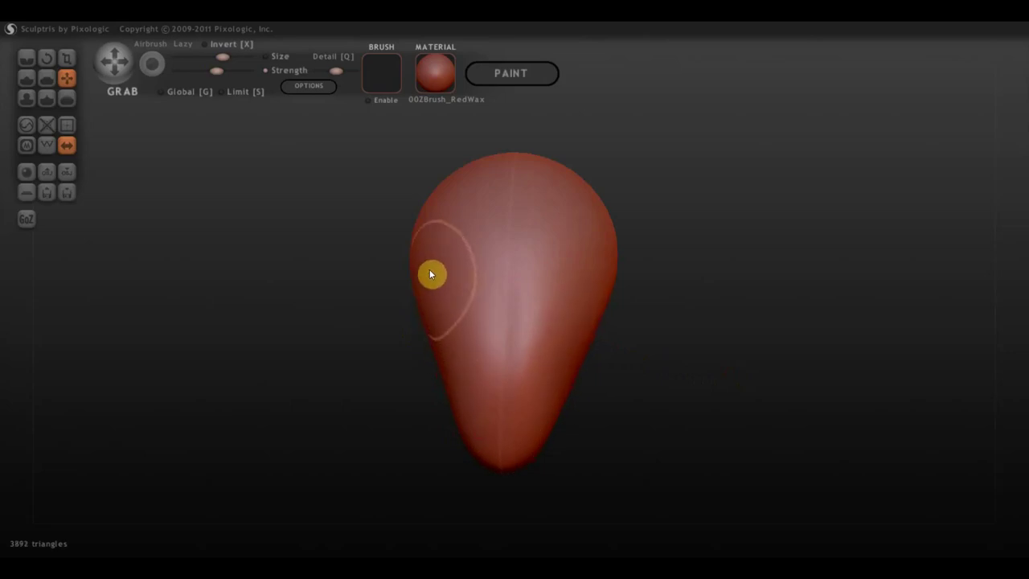
drag(662, 292, 500, 287)
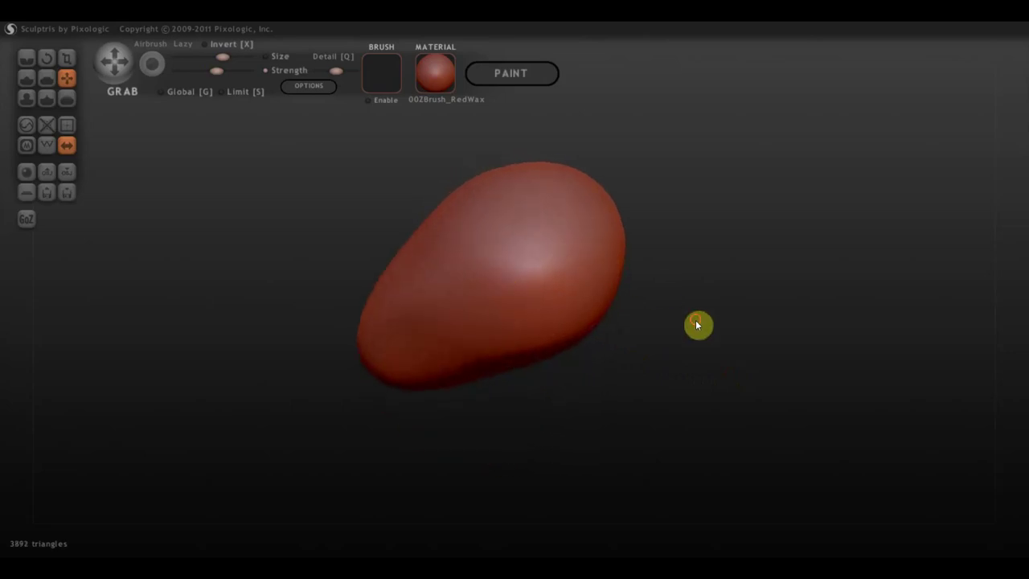
mouse_move(520, 385)
mouse_down()
mouse_move(429, 391)
mouse_move(425, 376)
mouse_move(402, 388)
mouse_move(399, 367)
mouse_move(427, 372)
mouse_move(466, 367)
mouse_move(465, 358)
mouse_move(620, 384)
mouse_move(712, 342)
mouse_move(718, 324)
mouse_move(719, 338)
mouse_move(539, 361)
mouse_up()
drag(698, 313, 683, 384)
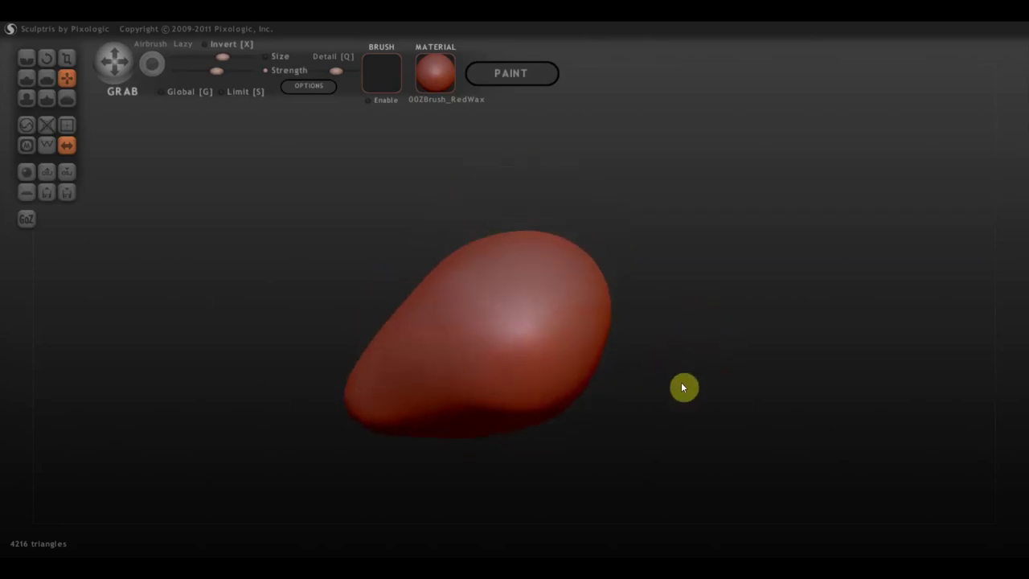
drag(241, 61, 208, 54)
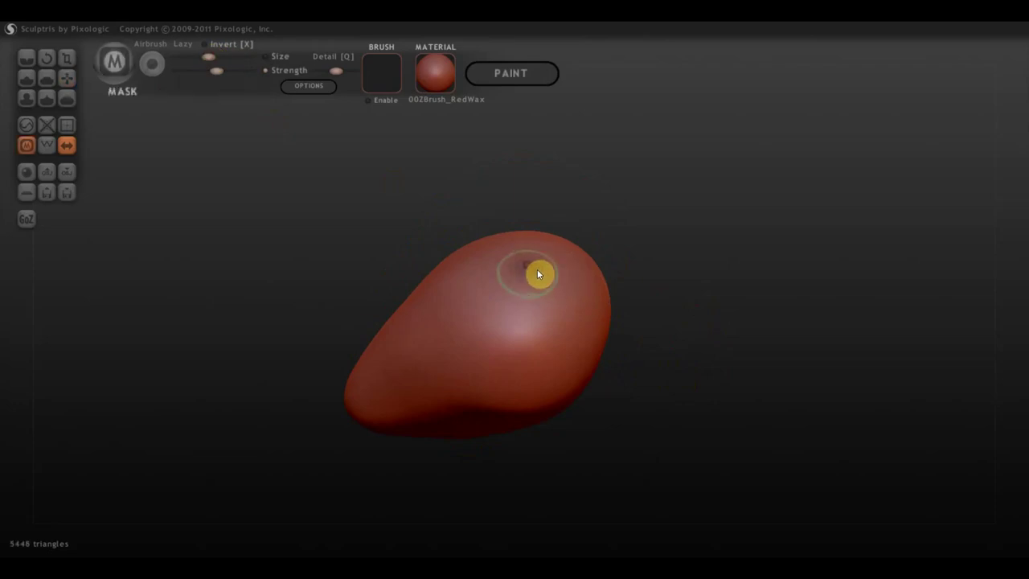
Paint a trial mask spot near the body's top, then clear the whole mask
ctrl+drag(528, 266, 535, 274)
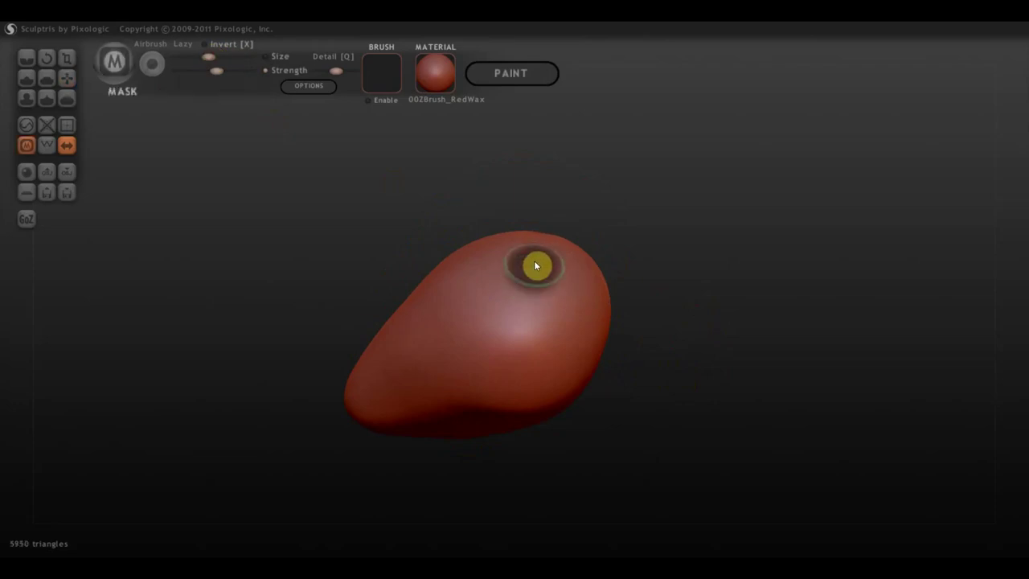
ctrl+click(537, 271)
mouse_move(670, 303)
mouse_down()
mouse_move(756, 307)
mouse_move(735, 356)
mouse_up()
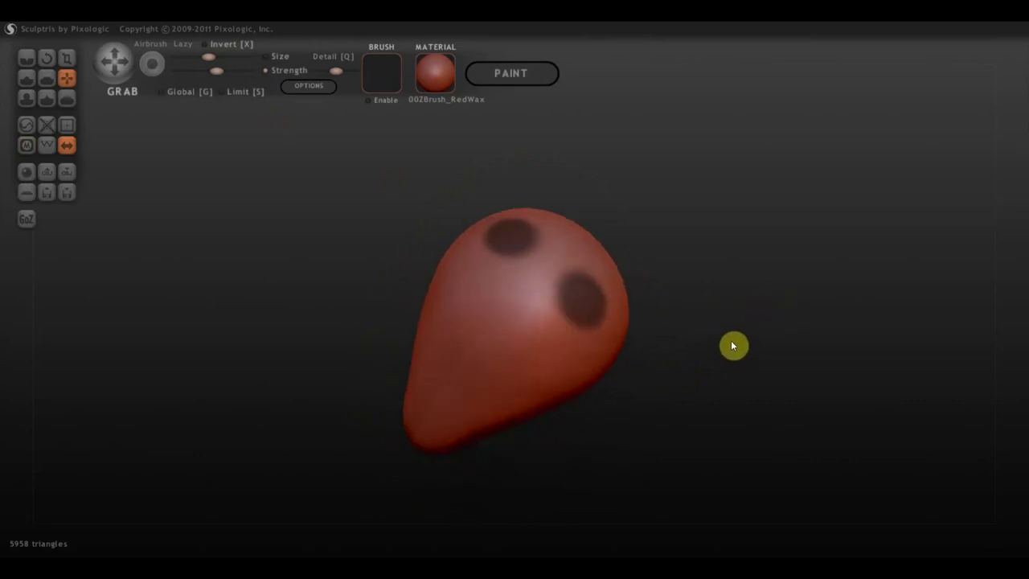
ctrl+click(780, 378)
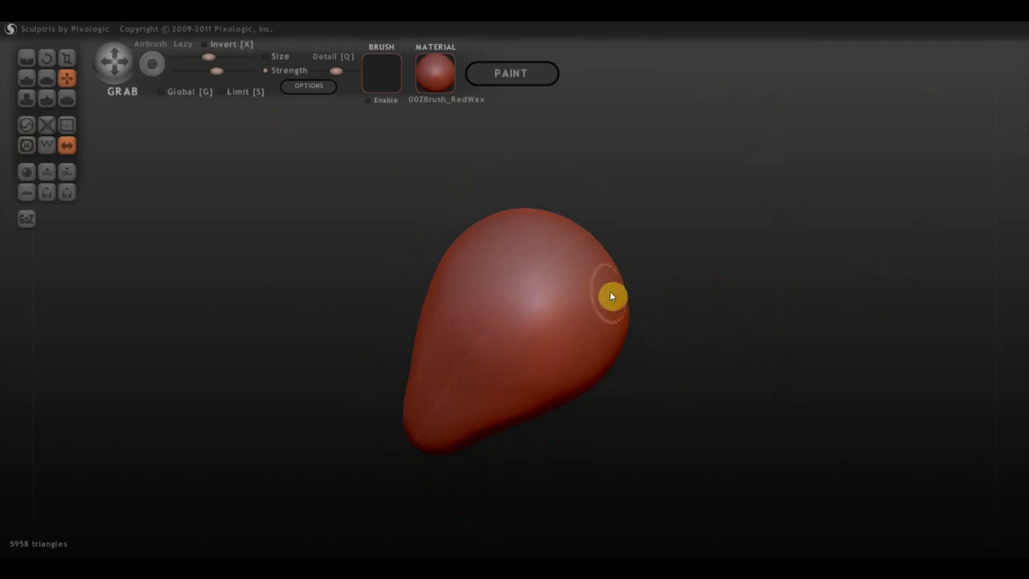
Repaint a mask spot on the body's right edge and invert the mask so only it stays free
key(m)
drag(608, 295, 597, 271)
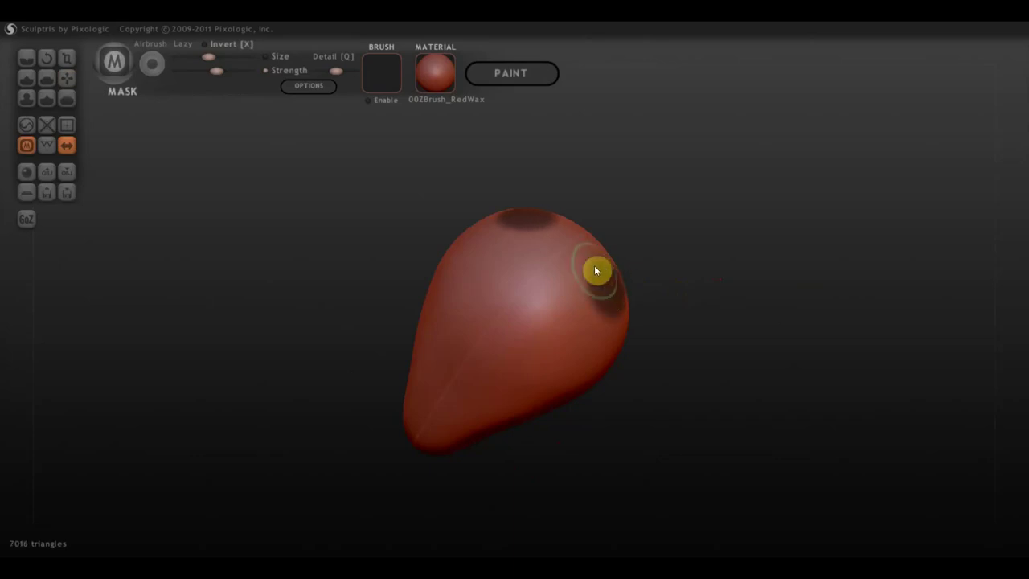
key(g)
mouse_move(718, 327)
mouse_down()
mouse_move(654, 269)
mouse_move(577, 289)
mouse_up()
key(m)
key(g)
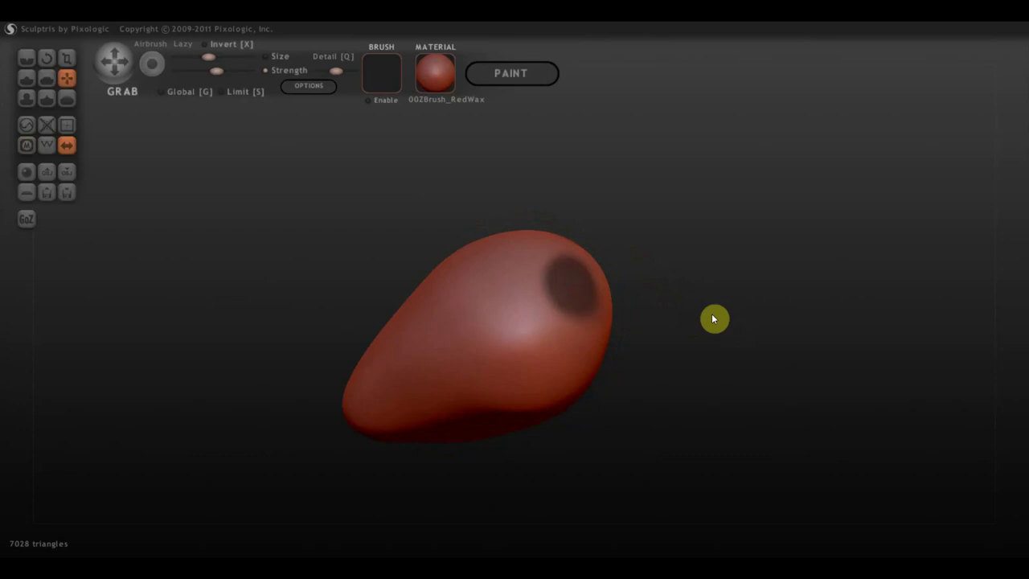
ctrl+click(713, 319)
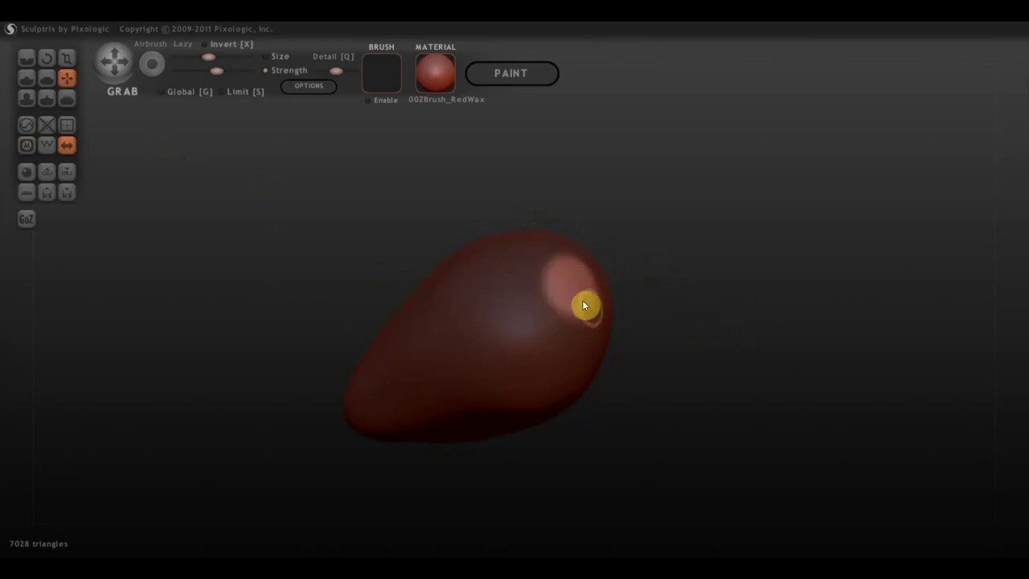
With the Draw brush at higher size and strength, raise two mirrored bumps on the head
click(23, 79)
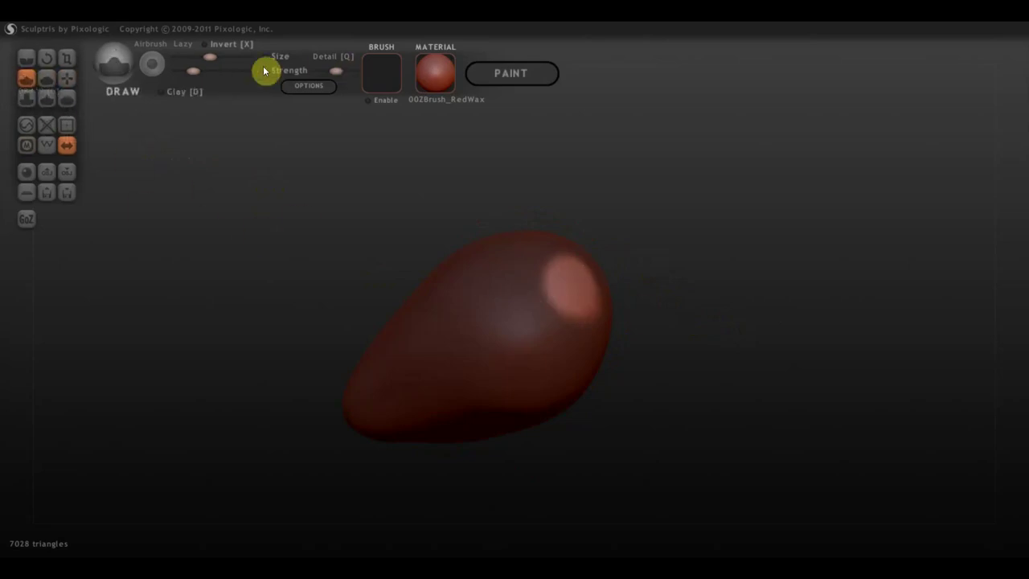
drag(226, 59, 218, 63)
click(207, 71)
mouse_move(617, 287)
mouse_down()
mouse_move(563, 295)
mouse_move(579, 273)
mouse_move(551, 271)
mouse_up()
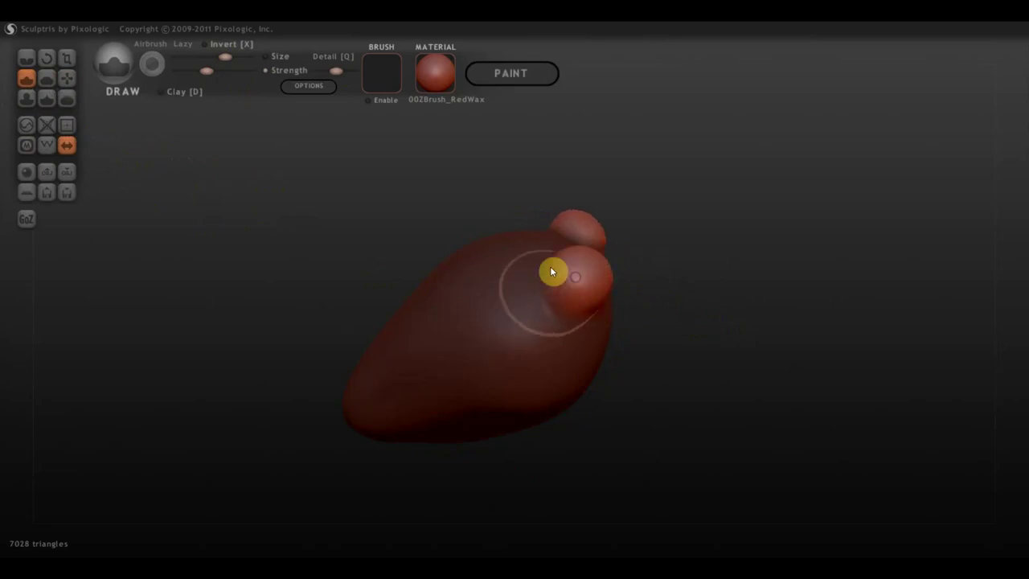
drag(226, 62, 209, 55)
click(196, 71)
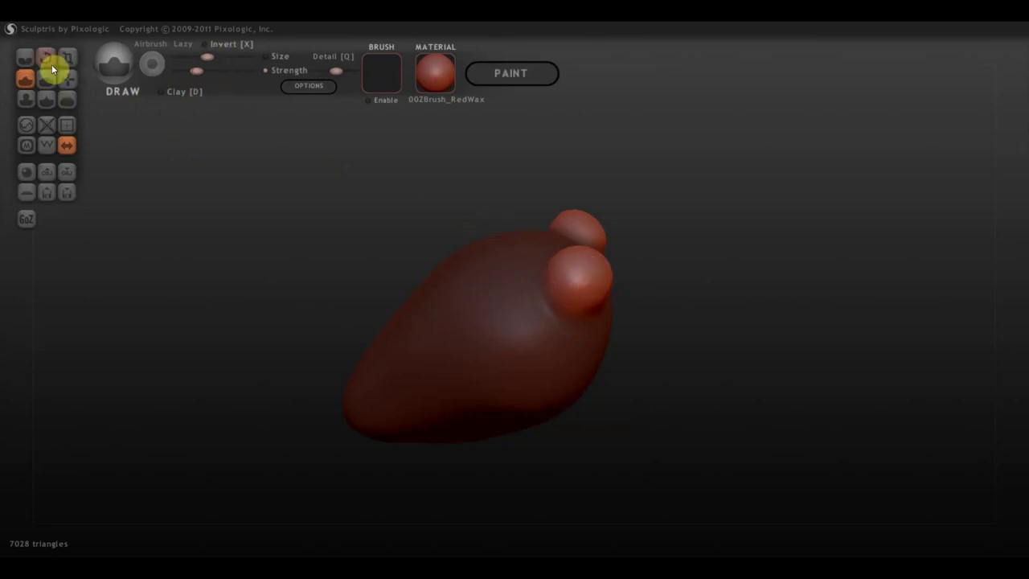
Pull the bumps upward with Grab into tall, pointed ears
click(67, 78)
drag(595, 265, 621, 220)
drag(672, 289, 843, 308)
drag(595, 169, 616, 146)
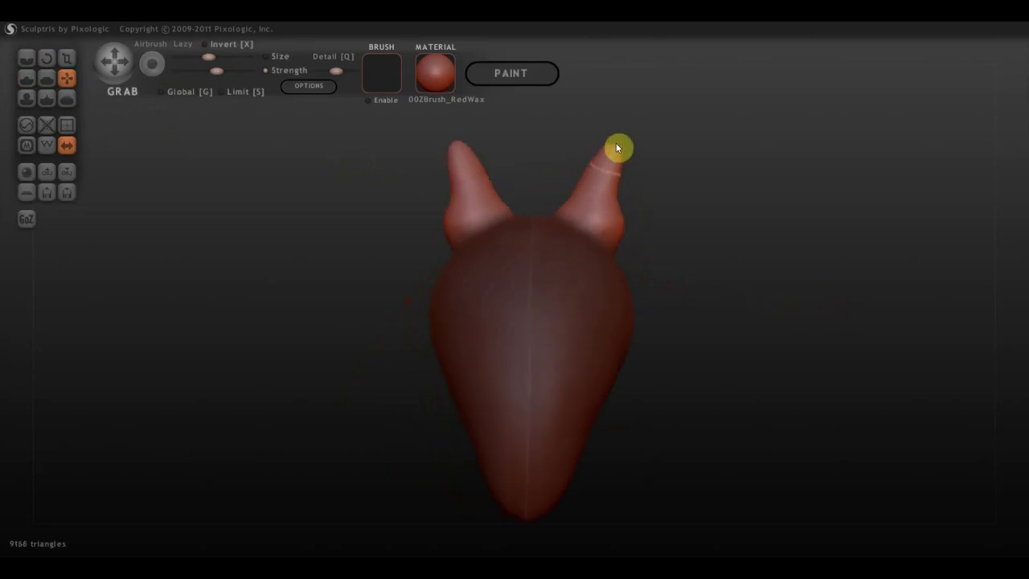
mouse_move(615, 202)
mouse_down()
mouse_move(628, 199)
mouse_move(567, 190)
mouse_move(599, 161)
mouse_up()
drag(699, 236, 561, 209)
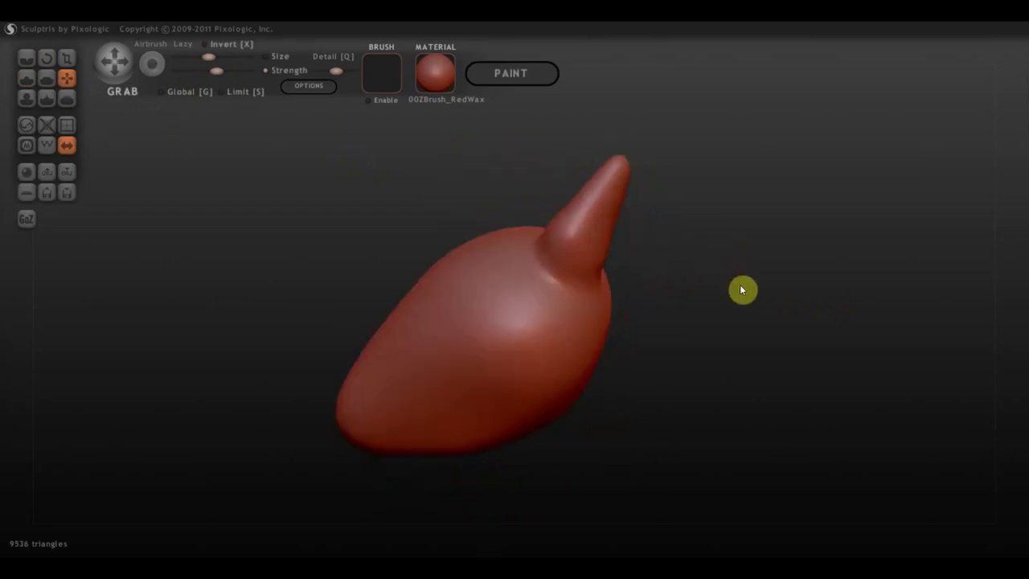
mouse_move(733, 301)
mouse_down()
mouse_move(858, 324)
mouse_move(772, 310)
mouse_up()
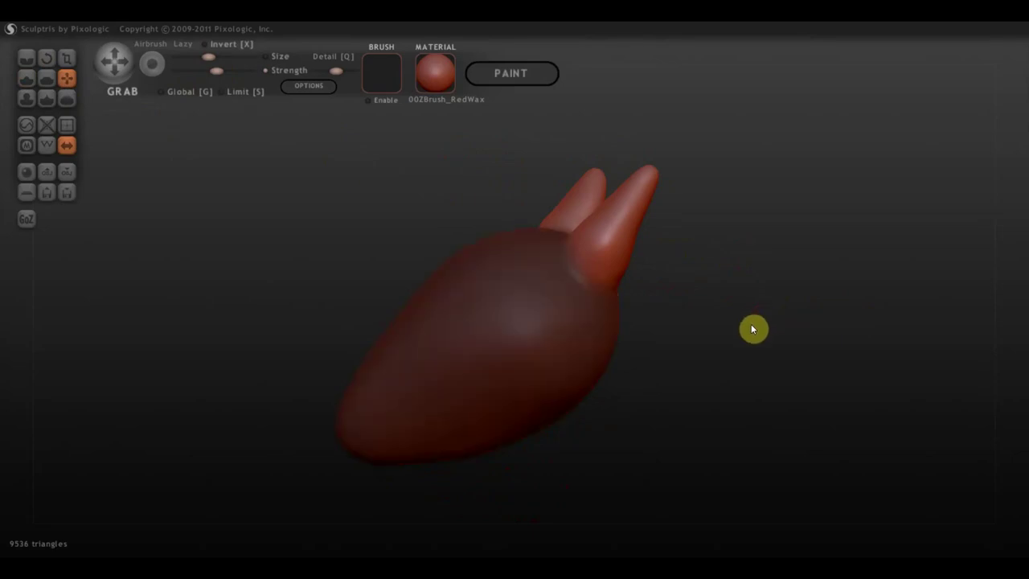
From the Right view, resize the Grab brush and pull the ear tip up, narrowing and straightening it
shift+click(751, 324)
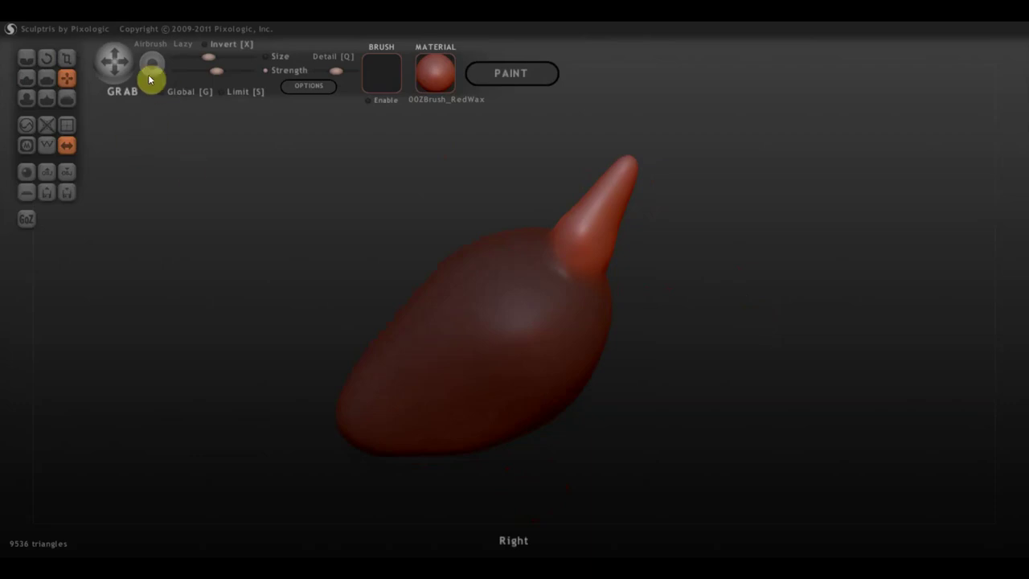
drag(249, 56, 235, 56)
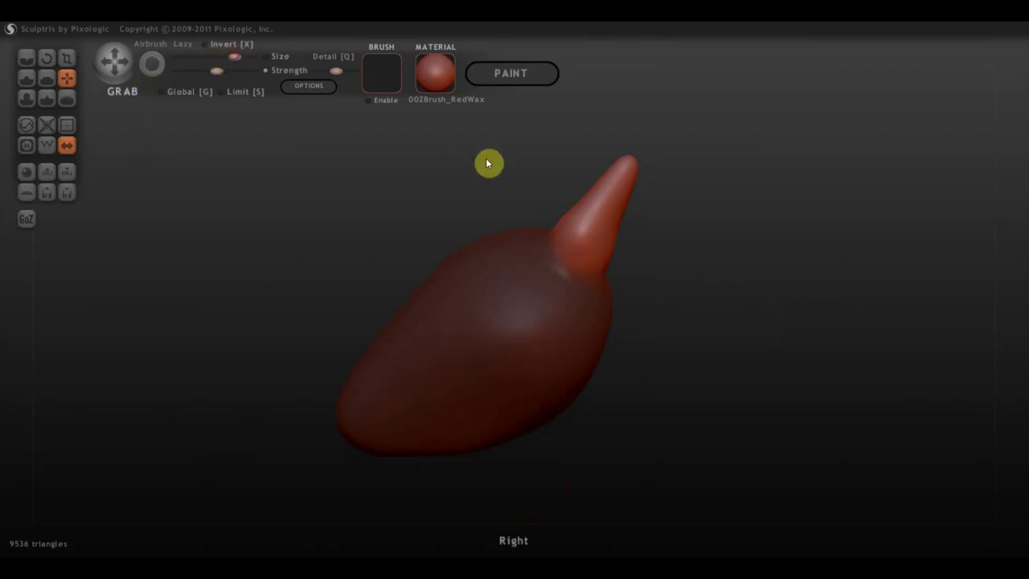
mouse_move(598, 205)
mouse_down()
mouse_move(628, 137)
mouse_move(600, 145)
mouse_up()
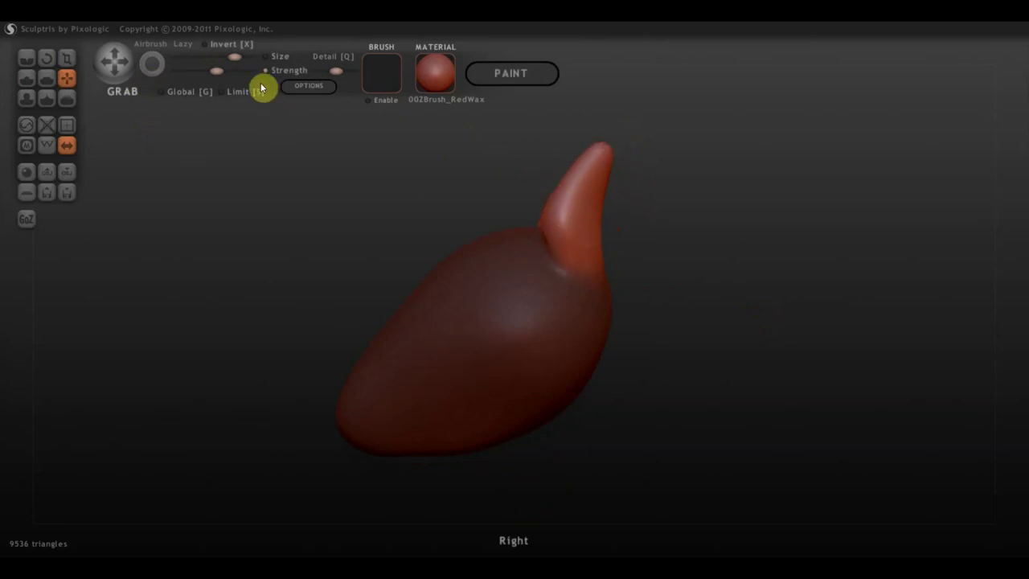
drag(234, 56, 224, 56)
mouse_move(584, 199)
mouse_down()
mouse_move(569, 207)
mouse_move(783, 268)
mouse_move(766, 259)
mouse_up()
Straighten the right ear further and check the final ear shape from the side and front
scroll(629, 233, up, 2)
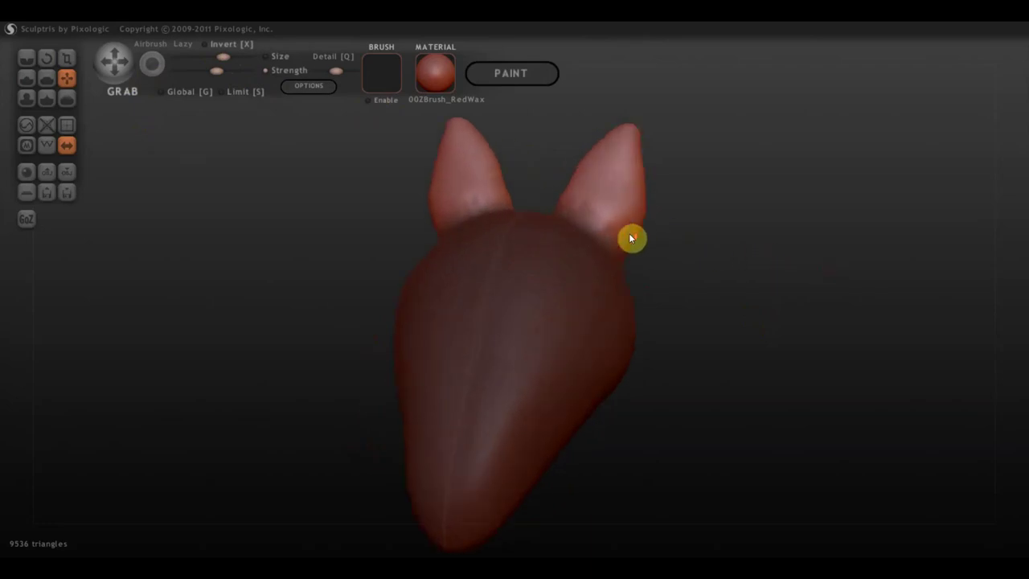
scroll(643, 225, up, 1)
drag(675, 211, 574, 211)
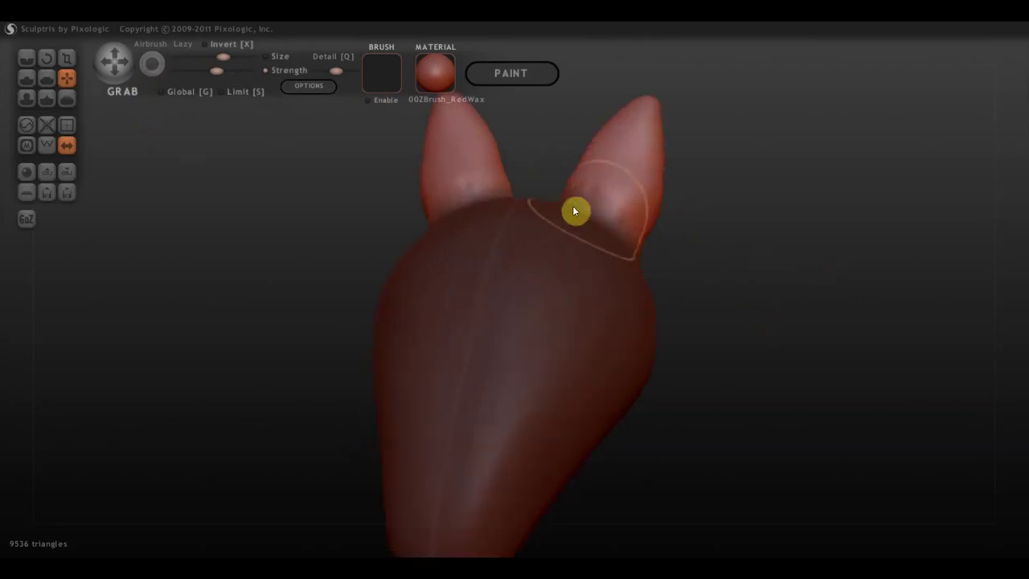
mouse_move(746, 292)
mouse_down()
mouse_move(776, 316)
mouse_move(744, 278)
mouse_up()
scroll(728, 233, down, 3)
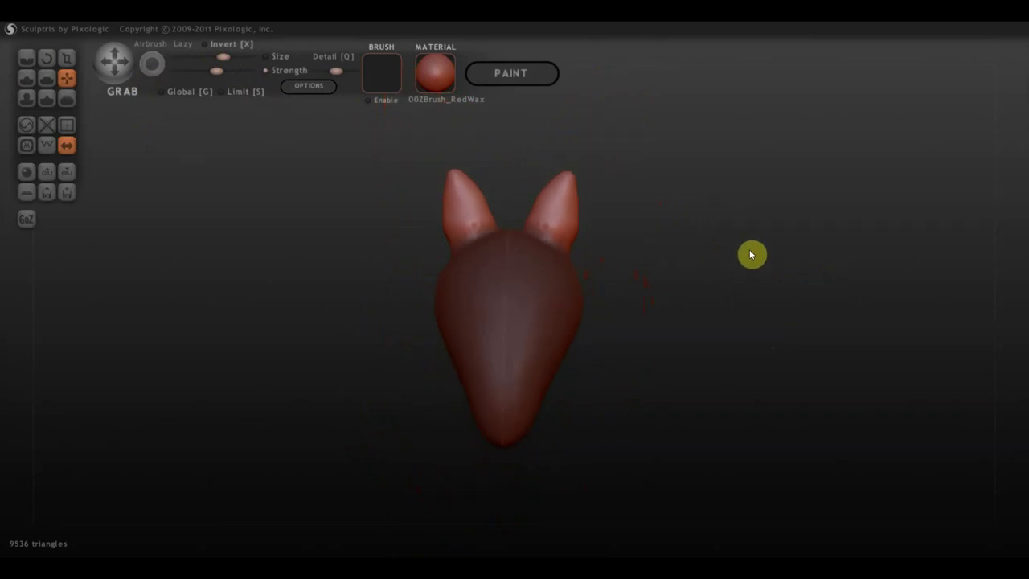
mouse_move(687, 256)
mouse_down()
mouse_move(565, 246)
mouse_move(545, 214)
mouse_up()
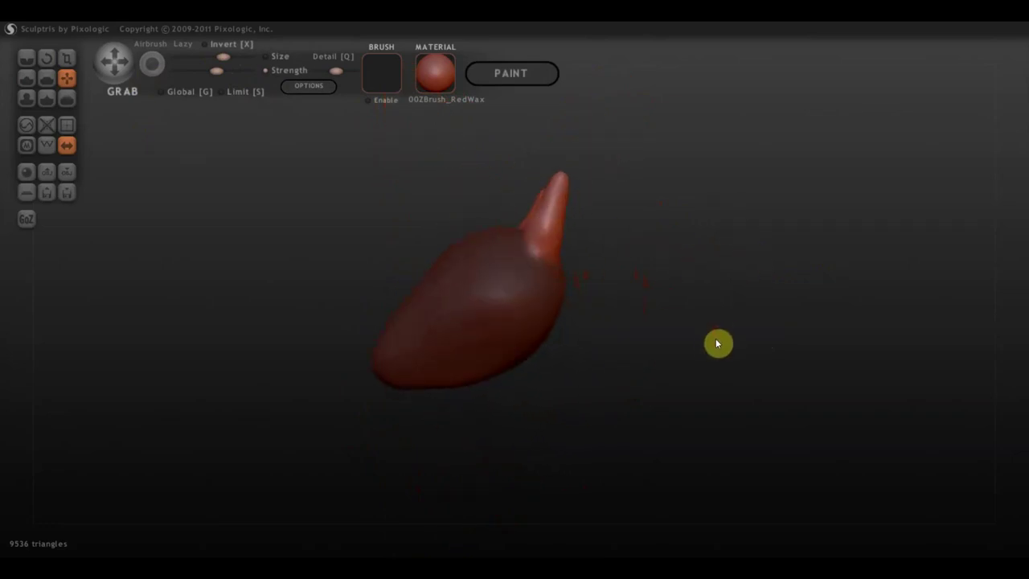
key(ctrl+z)
key(ctrl+y)
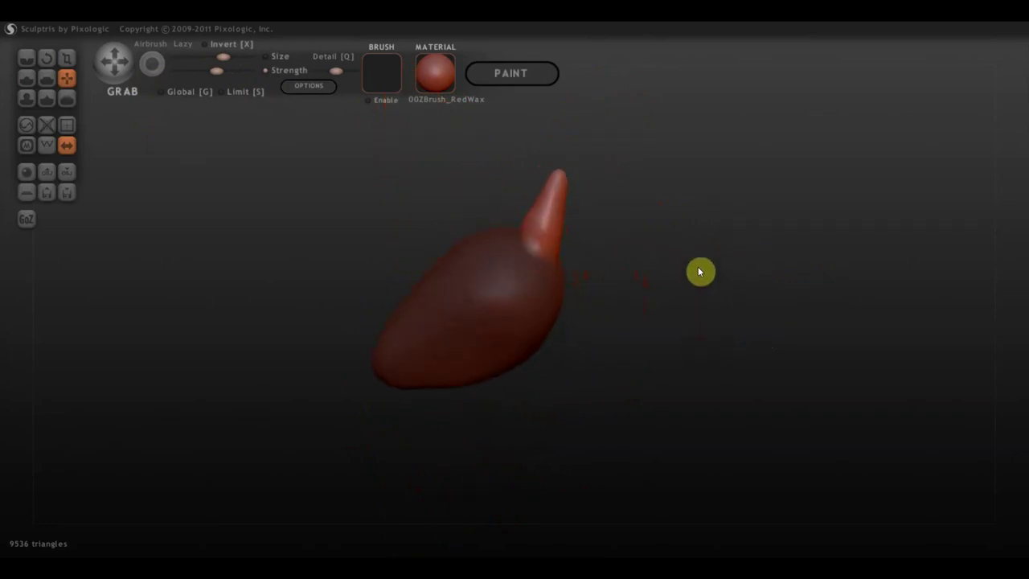
mouse_move(700, 271)
mouse_down()
mouse_move(737, 297)
mouse_move(715, 340)
mouse_move(630, 345)
mouse_up()
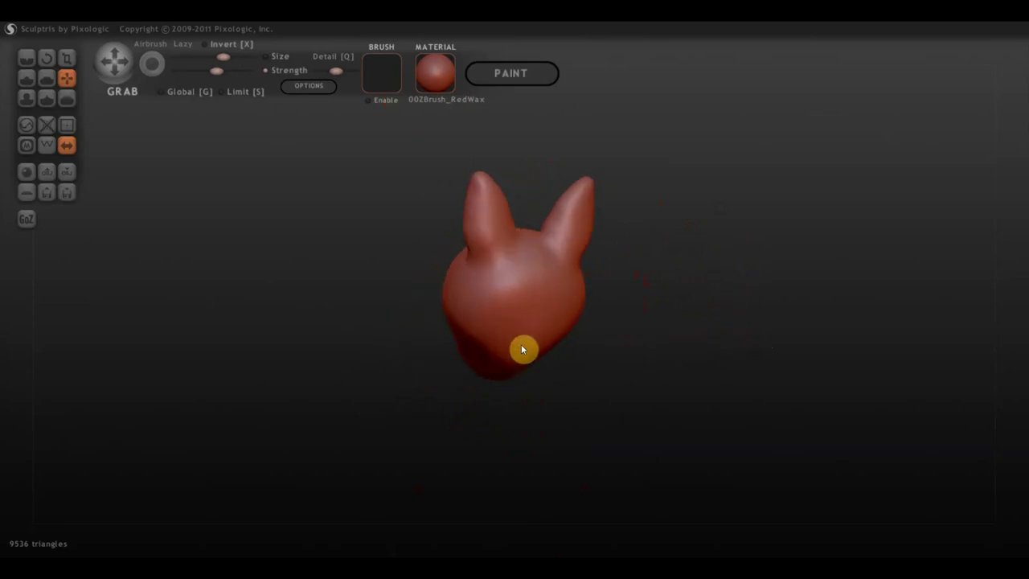
Switch to Draw, turn on Wireframe, orbit around the head, and slightly enlarge the brush
click(27, 77)
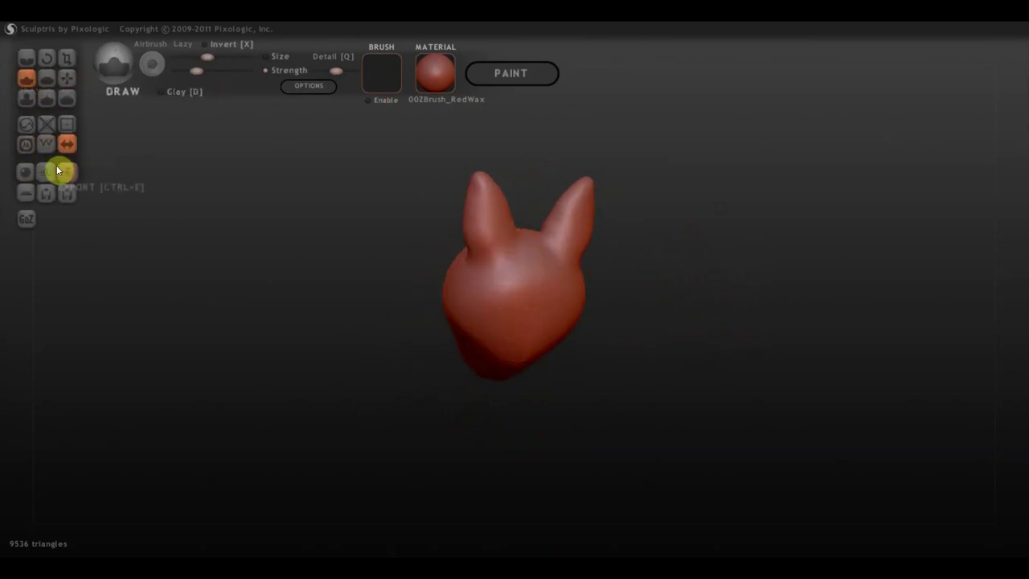
click(48, 145)
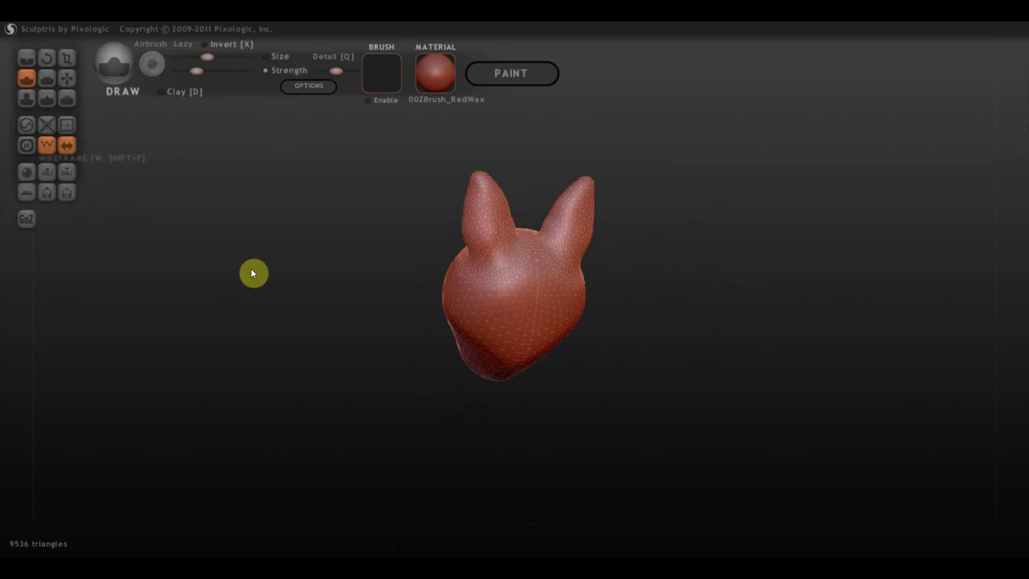
scroll(431, 326, up, 3)
mouse_move(506, 357)
right_down()
mouse_move(613, 358)
mouse_move(422, 340)
mouse_move(413, 346)
mouse_move(430, 375)
right_up()
scroll(390, 245, down, 5)
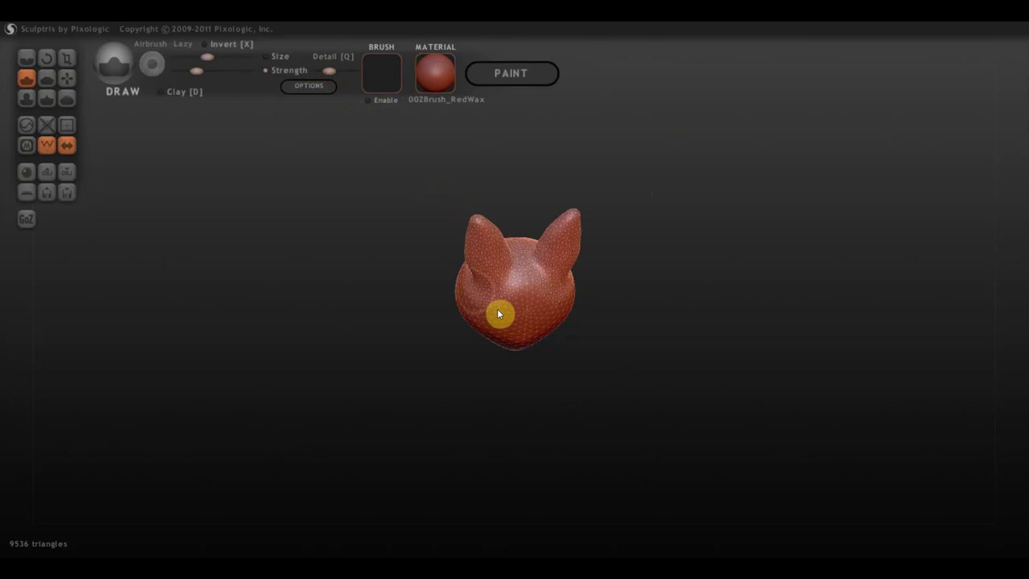
drag(209, 57, 216, 57)
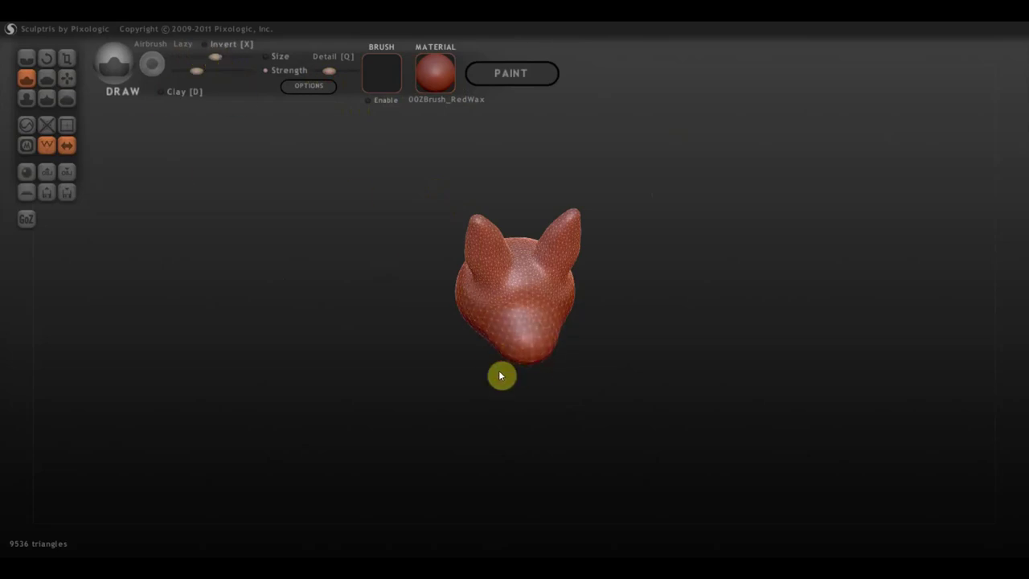
Build up the lower snout with the Draw brush from the head's side profile
mouse_move(548, 367)
mouse_down()
mouse_move(732, 343)
mouse_move(662, 282)
mouse_up()
drag(569, 338, 559, 372)
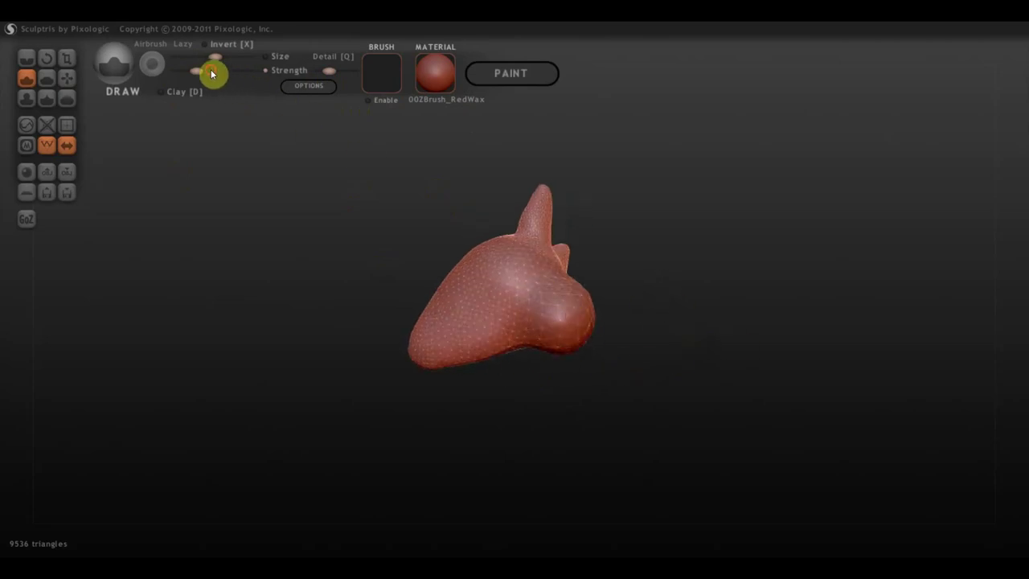
mouse_move(615, 302)
mouse_down()
mouse_move(608, 324)
mouse_move(634, 324)
mouse_move(680, 409)
mouse_move(597, 410)
mouse_move(507, 352)
mouse_move(532, 338)
mouse_move(563, 399)
mouse_move(521, 422)
mouse_move(531, 418)
mouse_up()
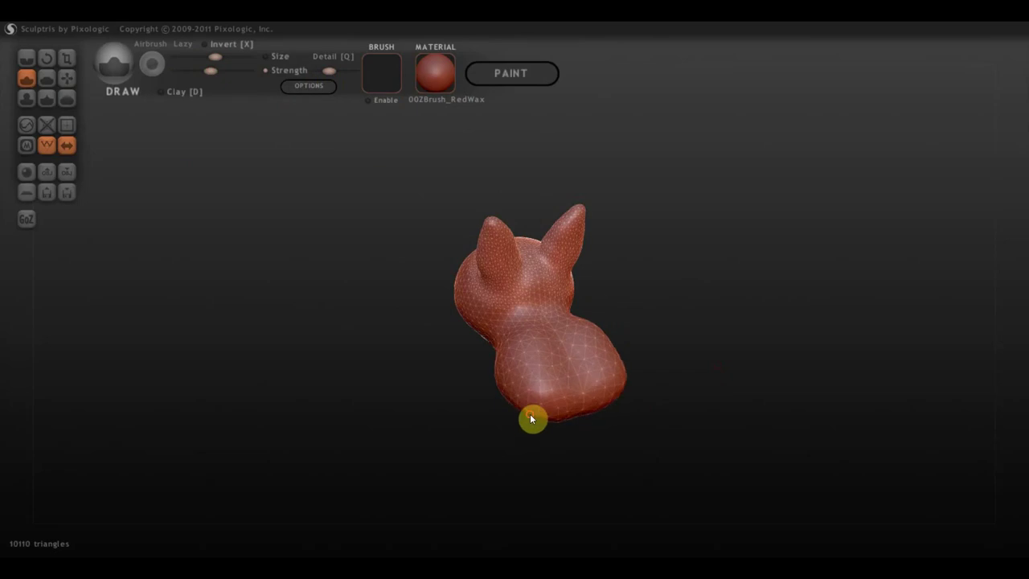
drag(658, 411, 648, 361)
scroll(685, 527, up, 5)
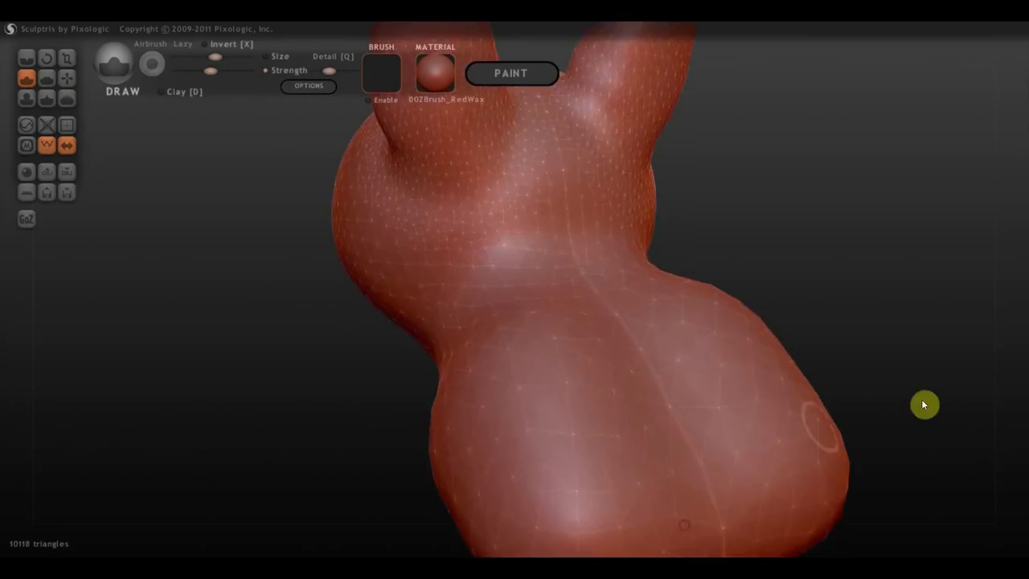
scroll(887, 353, down, 5)
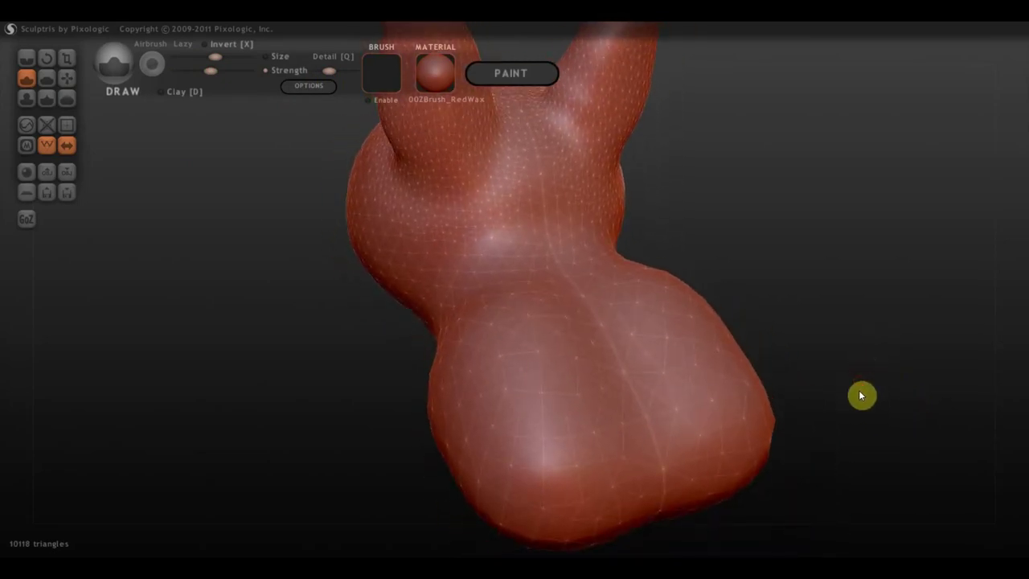
drag(859, 390, 779, 257)
scroll(779, 262, down, 3)
mouse_move(549, 324)
mouse_down()
mouse_move(560, 346)
mouse_move(522, 373)
mouse_move(538, 372)
mouse_move(540, 301)
mouse_up()
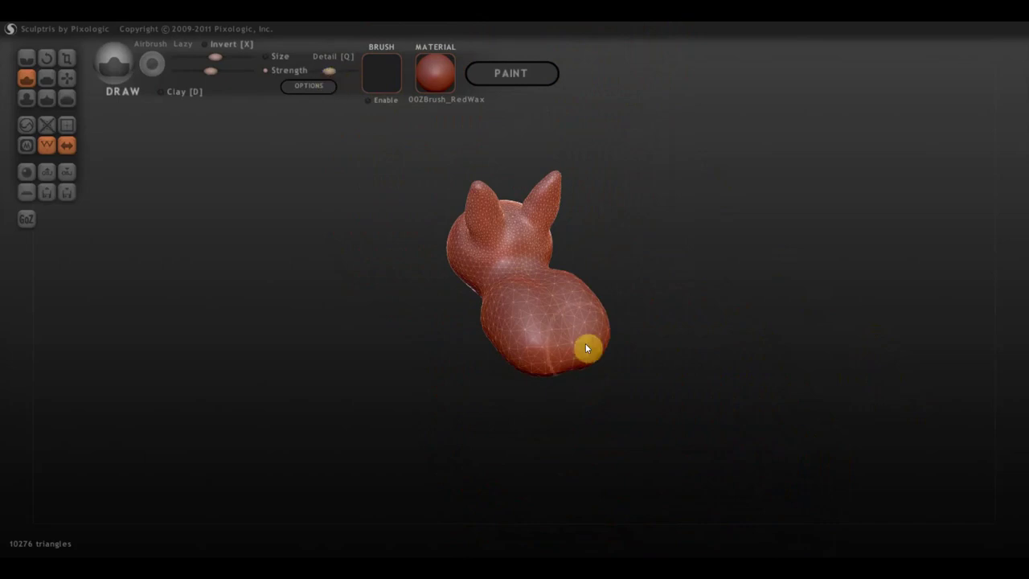
Build up the lower and front body, then smooth the rear body surface
mouse_move(588, 347)
mouse_down()
mouse_move(565, 374)
mouse_move(523, 329)
mouse_move(520, 375)
mouse_move(561, 375)
mouse_move(547, 312)
mouse_up()
drag(709, 380, 795, 365)
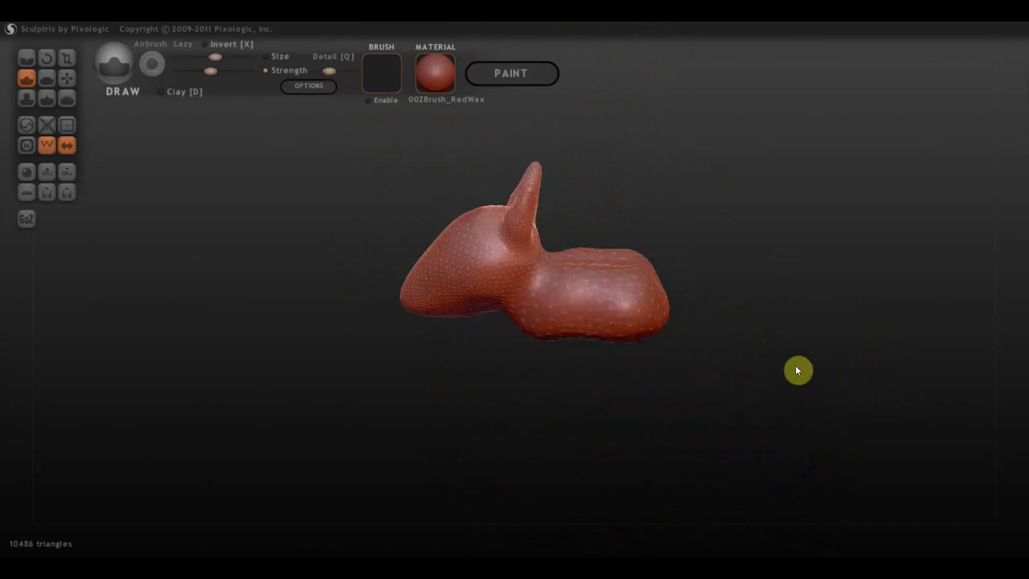
mouse_move(664, 335)
mouse_down()
mouse_move(570, 337)
mouse_move(685, 338)
mouse_move(616, 305)
mouse_move(628, 284)
mouse_up()
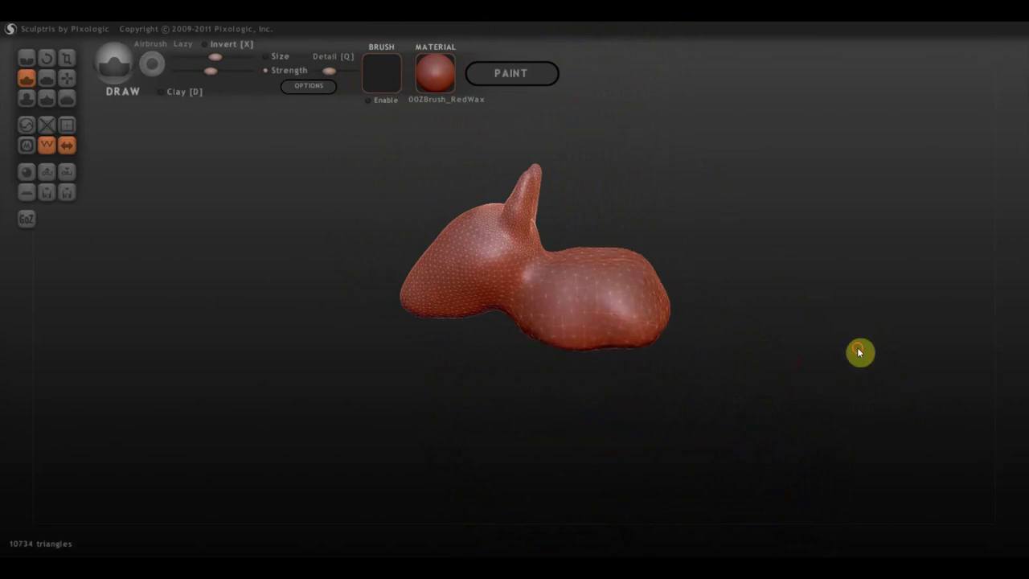
drag(859, 352, 732, 388)
mouse_move(566, 401)
mouse_down()
mouse_move(521, 454)
mouse_move(537, 429)
mouse_move(496, 409)
mouse_move(549, 451)
mouse_move(550, 359)
mouse_up()
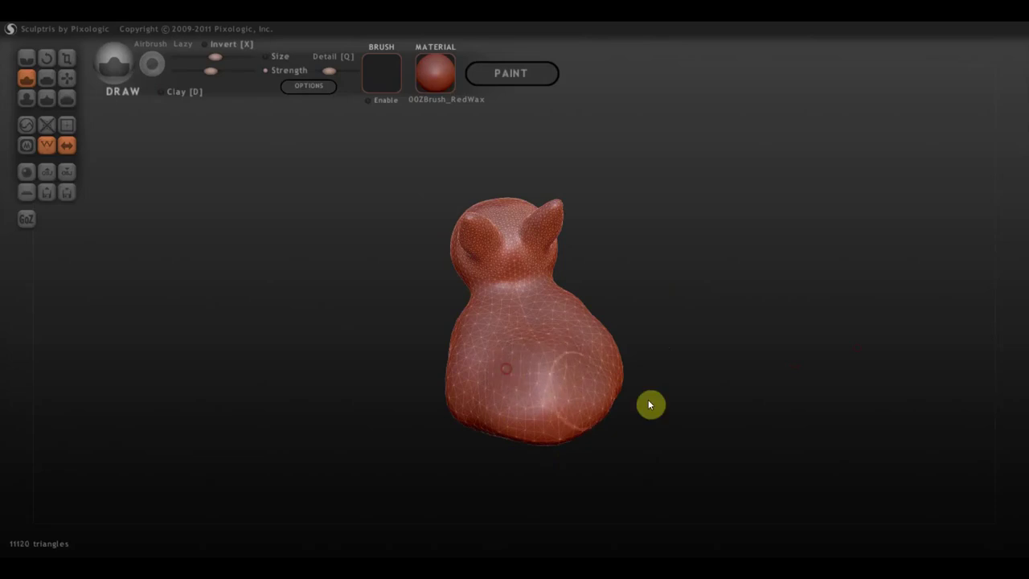
drag(651, 404, 781, 373)
mouse_move(616, 271)
mouse_down()
mouse_move(606, 297)
mouse_move(680, 321)
mouse_up()
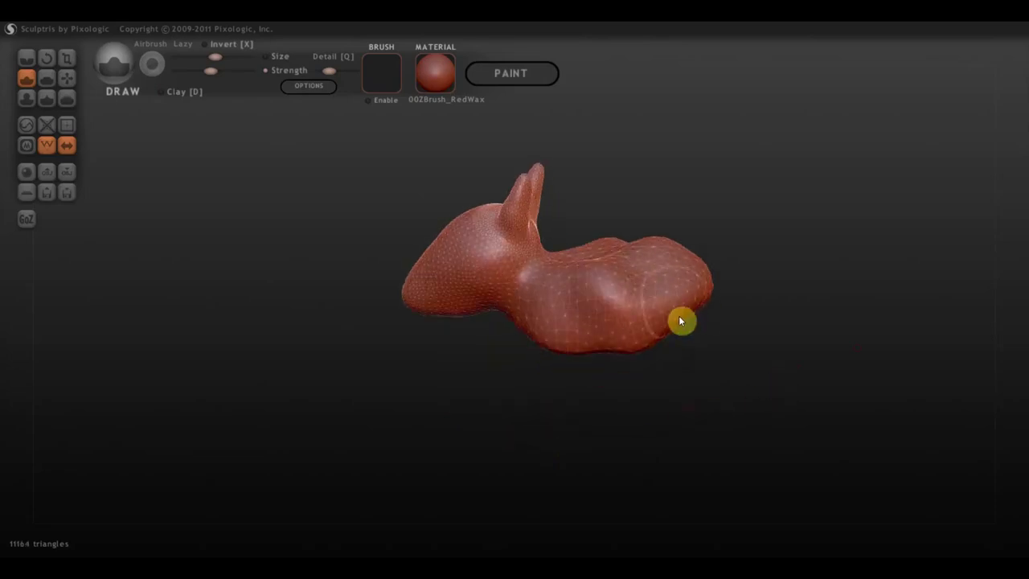
mouse_move(774, 363)
mouse_down()
mouse_move(592, 221)
mouse_move(606, 233)
mouse_move(558, 237)
mouse_move(526, 296)
mouse_move(537, 318)
mouse_up()
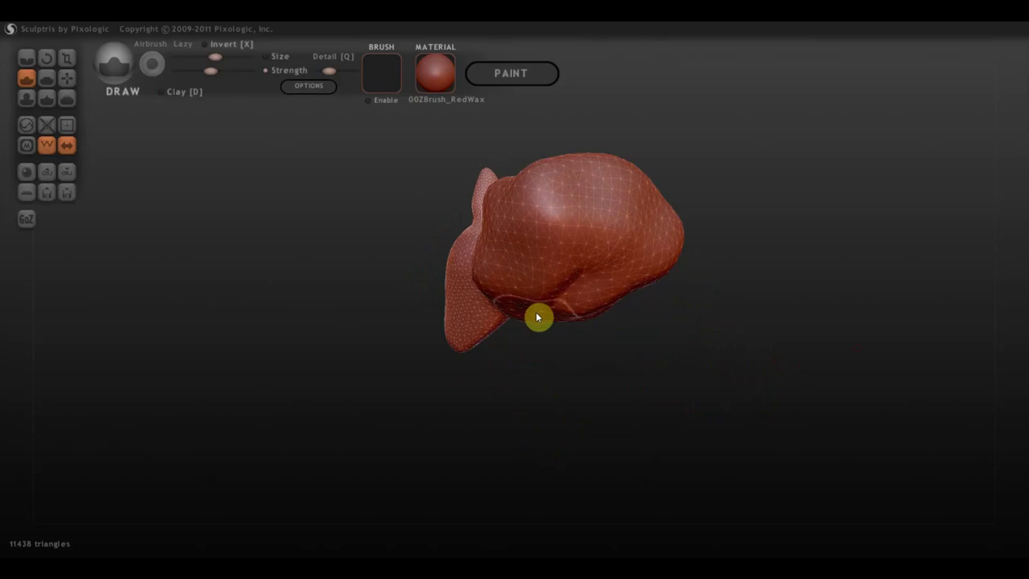
mouse_move(636, 332)
mouse_down()
mouse_move(775, 405)
mouse_move(788, 433)
mouse_up()
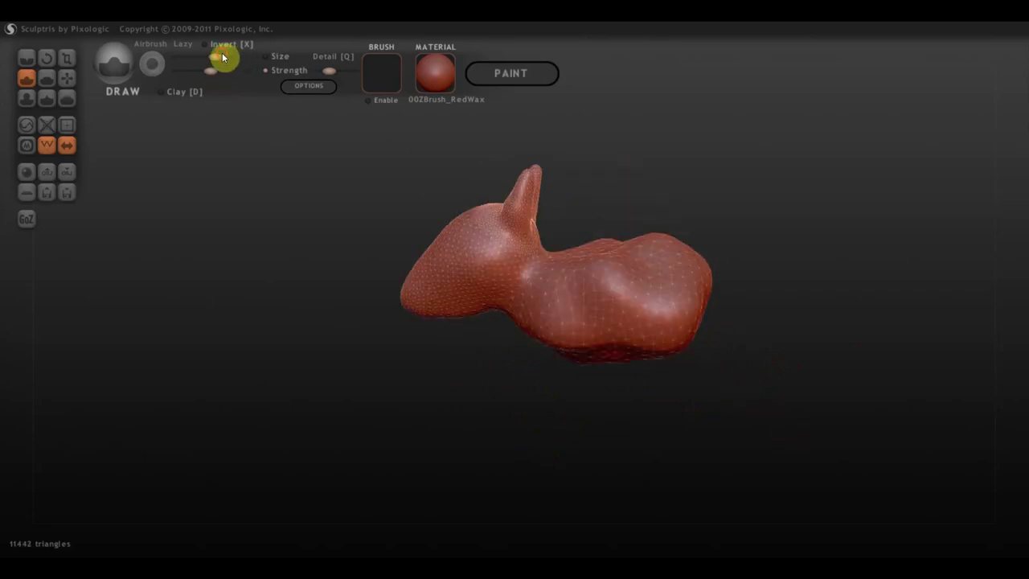
shift+drag(612, 276, 652, 248)
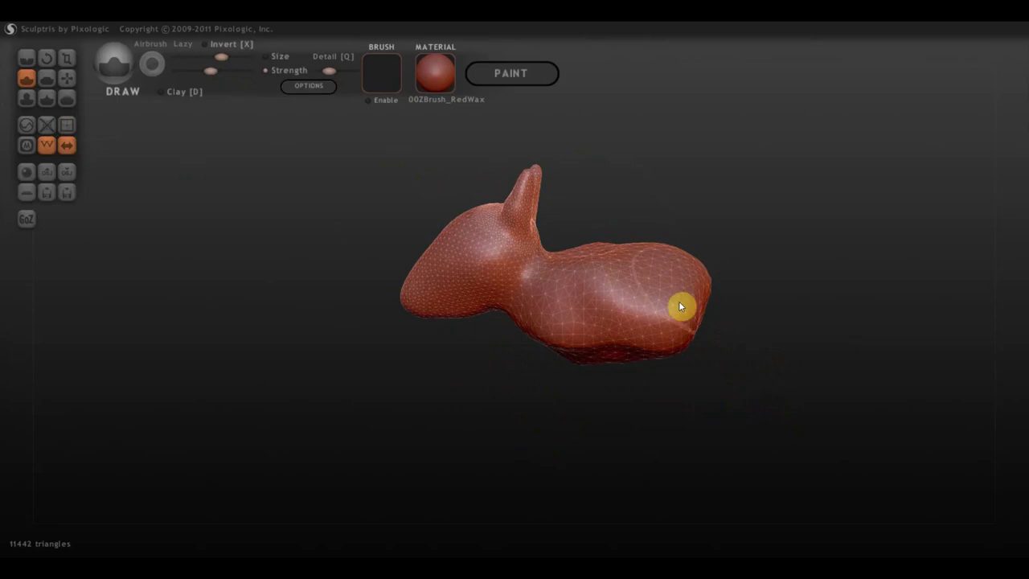
mouse_move(679, 306)
shift+mouse_down()
mouse_move(609, 299)
mouse_move(652, 327)
mouse_move(591, 318)
shift+mouse_up()
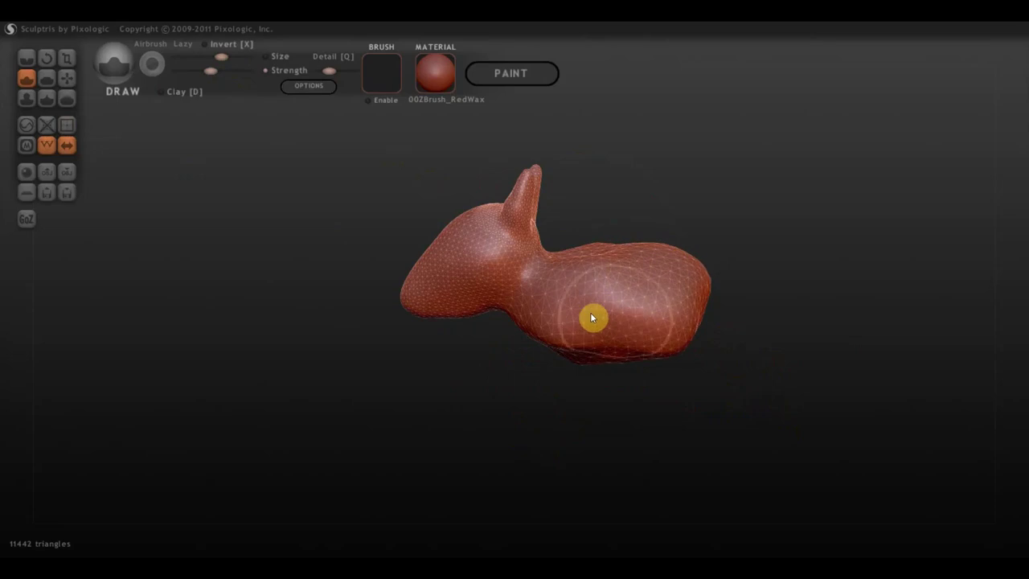
With Grab, pull the lower body down and round and flatten the rear end
click(67, 78)
mouse_move(732, 294)
mouse_down()
mouse_move(744, 326)
mouse_move(635, 390)
mouse_up()
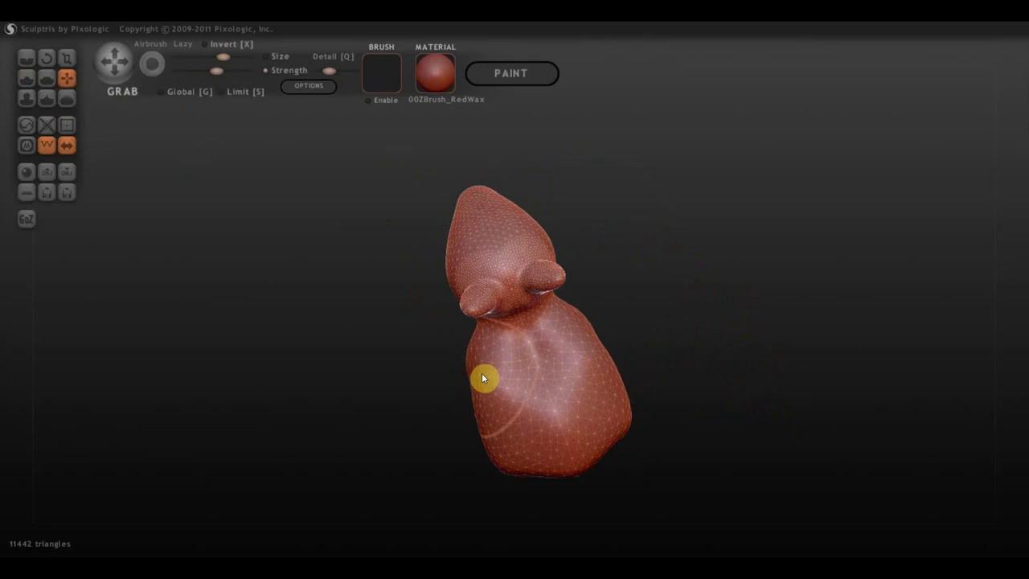
mouse_move(487, 376)
mouse_down()
mouse_move(512, 450)
mouse_move(507, 465)
mouse_move(549, 468)
mouse_move(563, 503)
mouse_up()
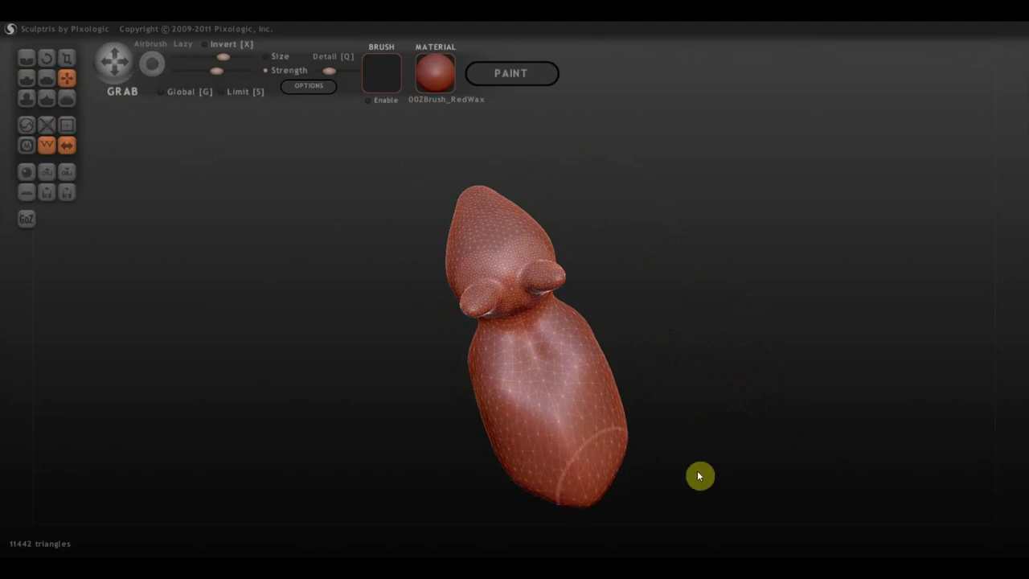
mouse_move(699, 476)
mouse_down()
mouse_move(816, 352)
mouse_move(820, 361)
mouse_up()
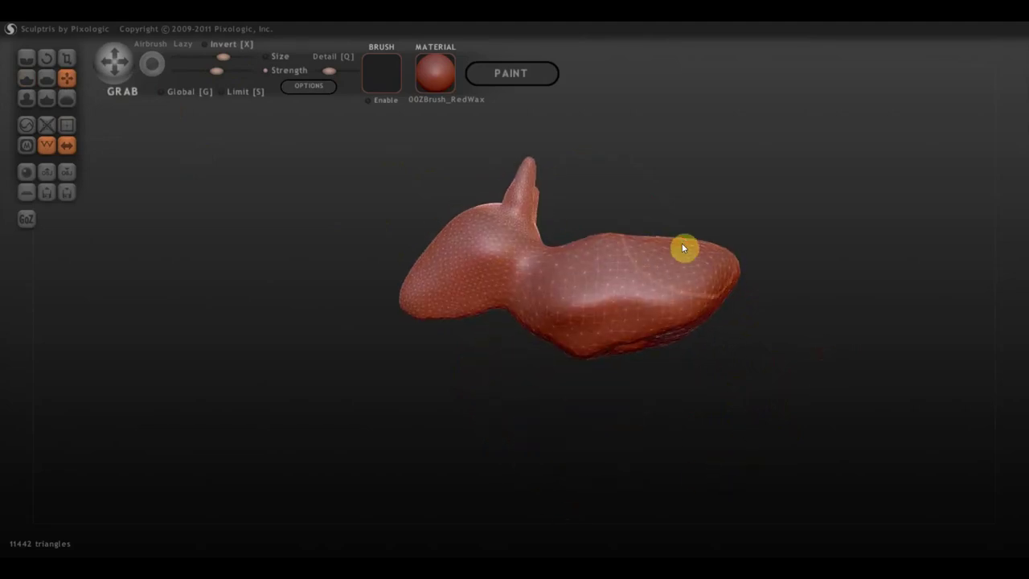
mouse_move(682, 248)
mouse_down()
mouse_move(684, 234)
mouse_move(719, 327)
mouse_up()
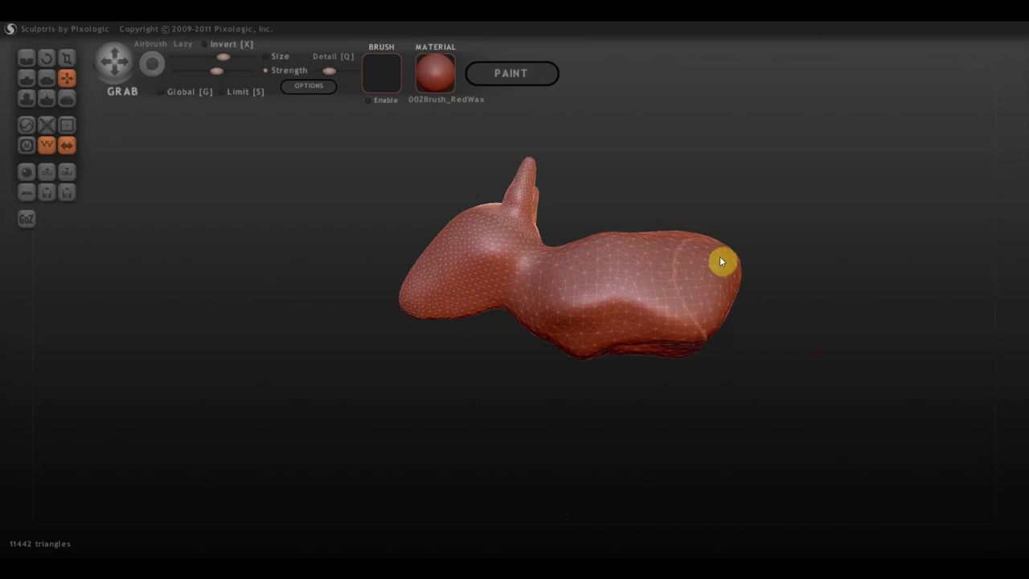
drag(721, 262, 701, 241)
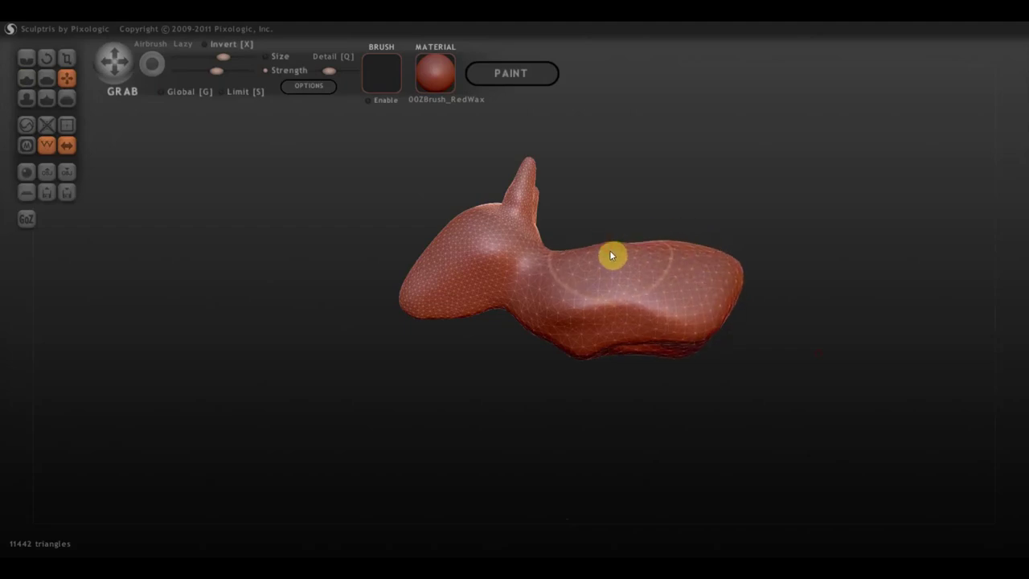
Pull the belly further down, round off the rear end, and hide the wireframe
mouse_move(635, 343)
mouse_down()
mouse_move(632, 380)
mouse_move(666, 356)
mouse_move(638, 375)
mouse_move(687, 354)
mouse_move(705, 361)
mouse_up()
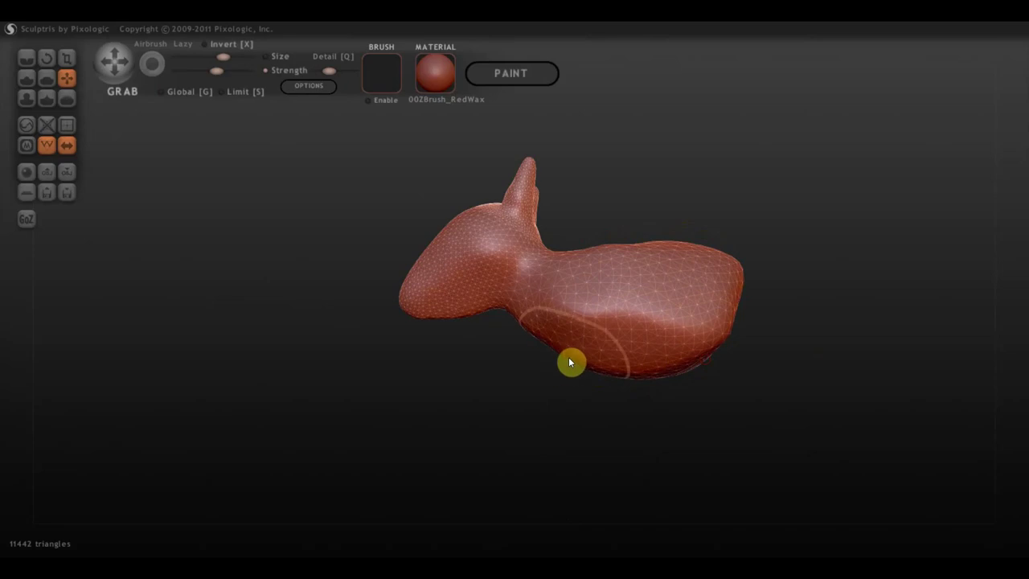
drag(568, 363, 565, 371)
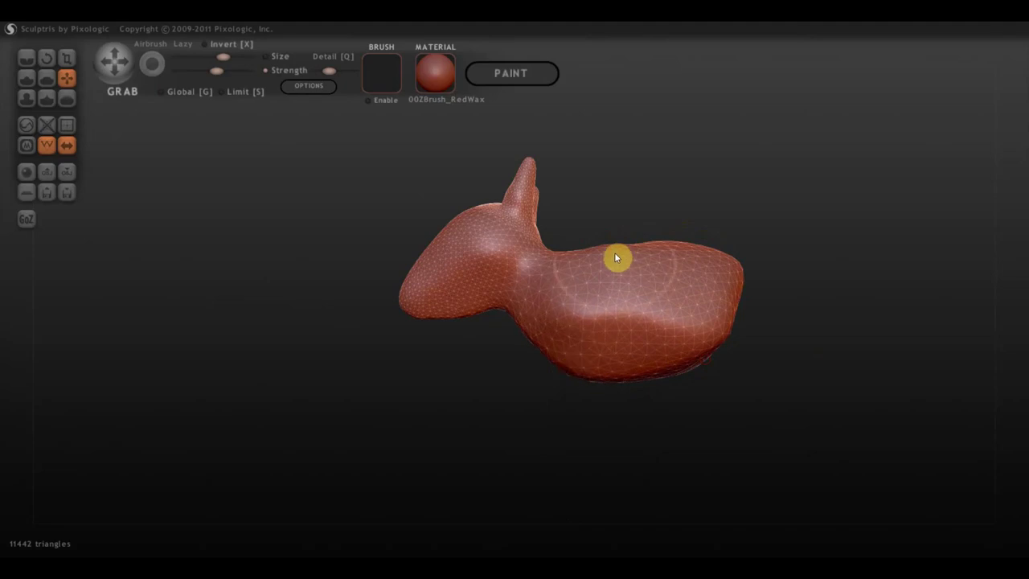
mouse_move(809, 324)
mouse_down()
mouse_move(721, 420)
mouse_move(609, 413)
mouse_up()
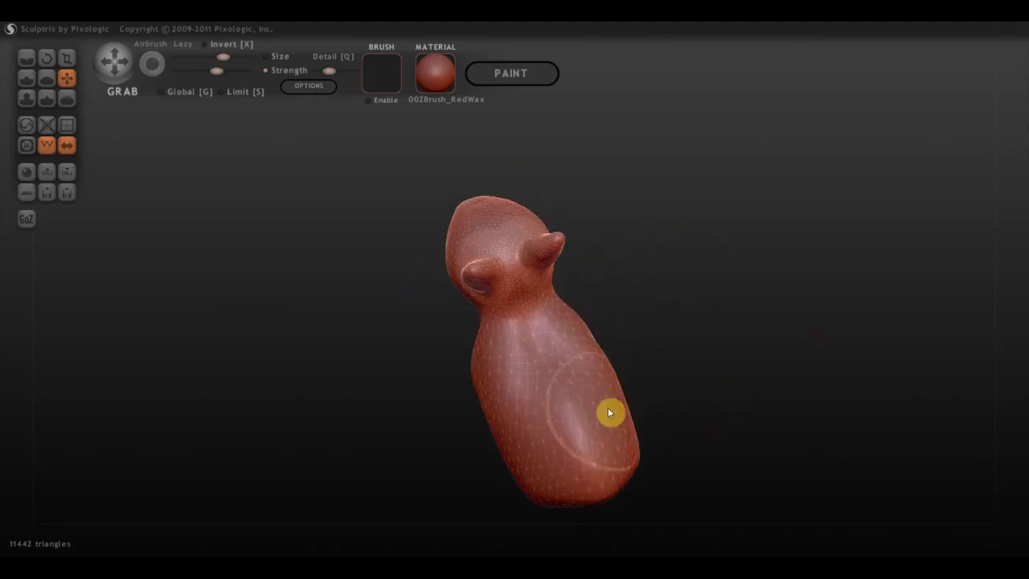
mouse_move(676, 415)
mouse_down()
mouse_move(606, 420)
mouse_move(757, 376)
mouse_move(780, 348)
mouse_up()
mouse_move(732, 287)
mouse_down()
mouse_move(719, 276)
mouse_move(714, 309)
mouse_up()
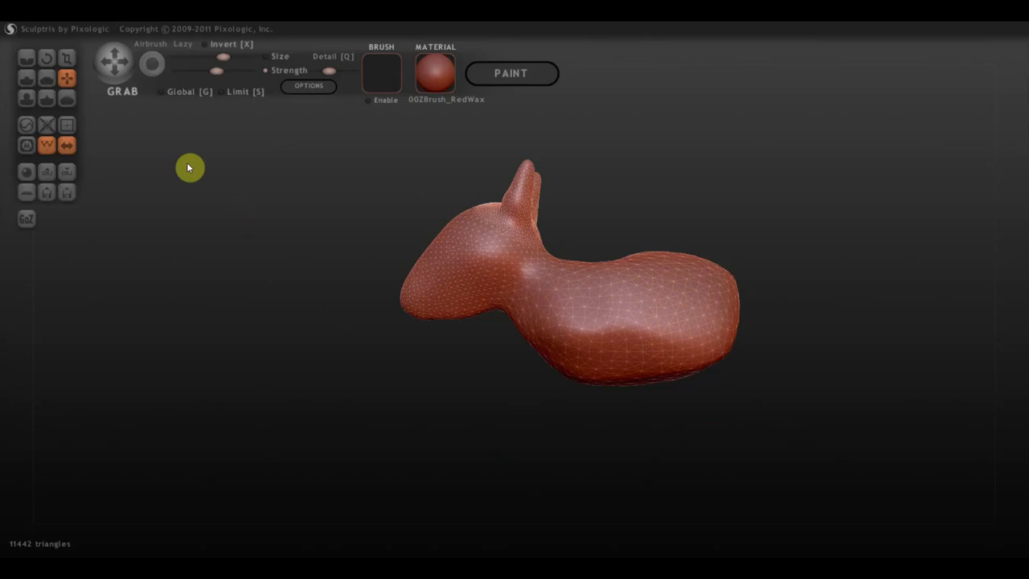
click(47, 144)
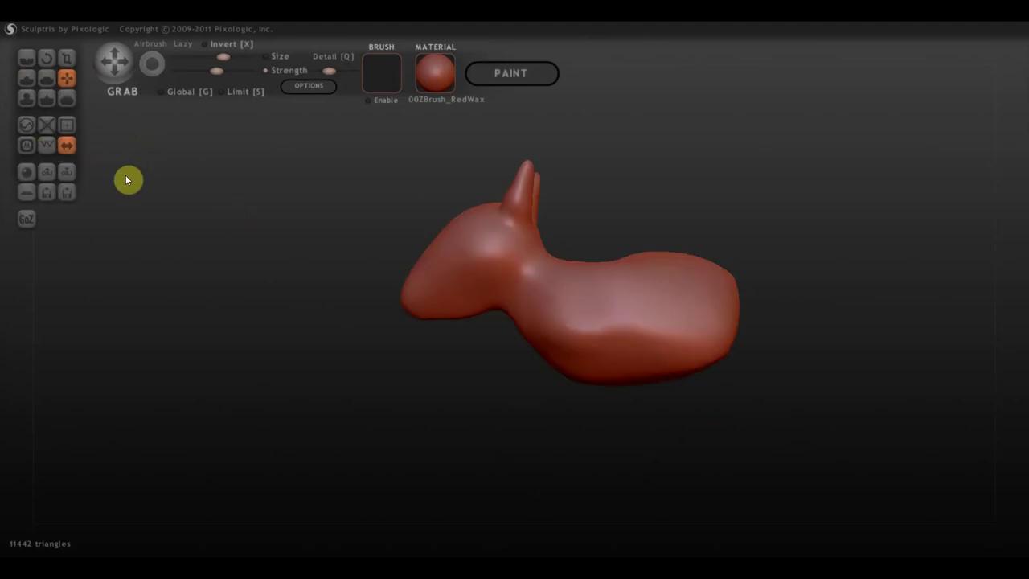
With a smaller, weaker Draw brush, build bumps under the chest and the rear
click(29, 79)
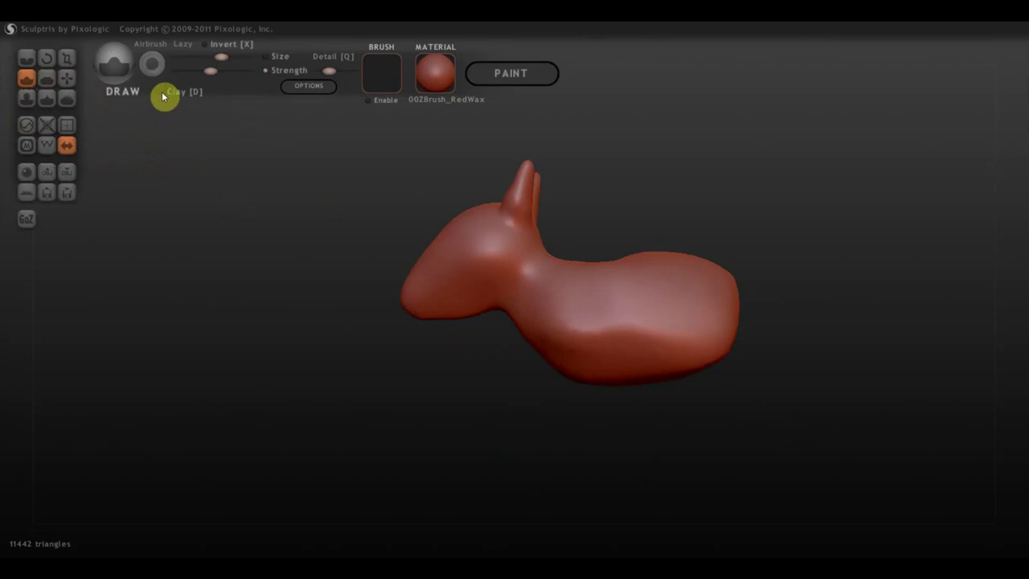
drag(221, 56, 209, 57)
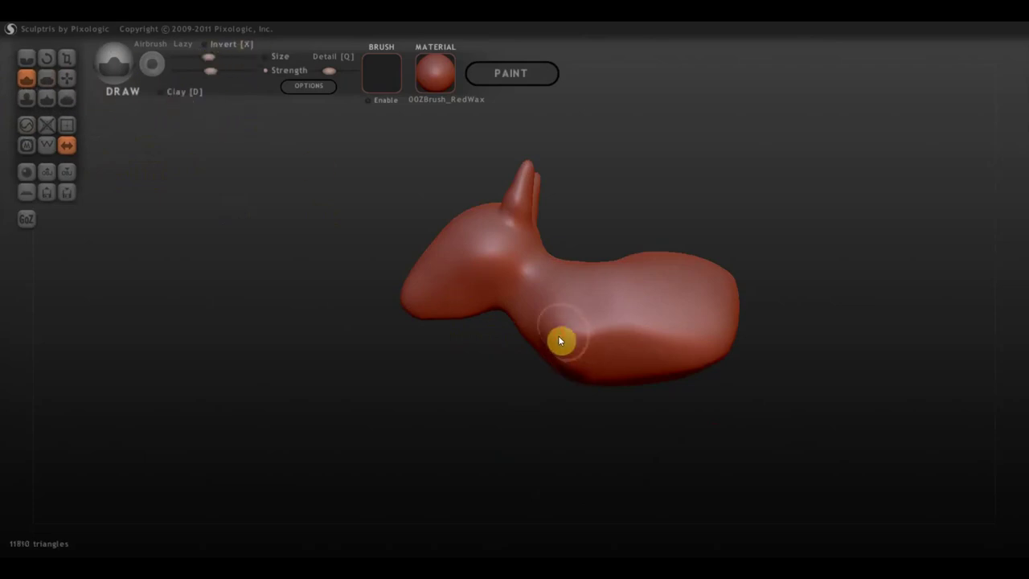
click(198, 71)
drag(545, 336, 576, 364)
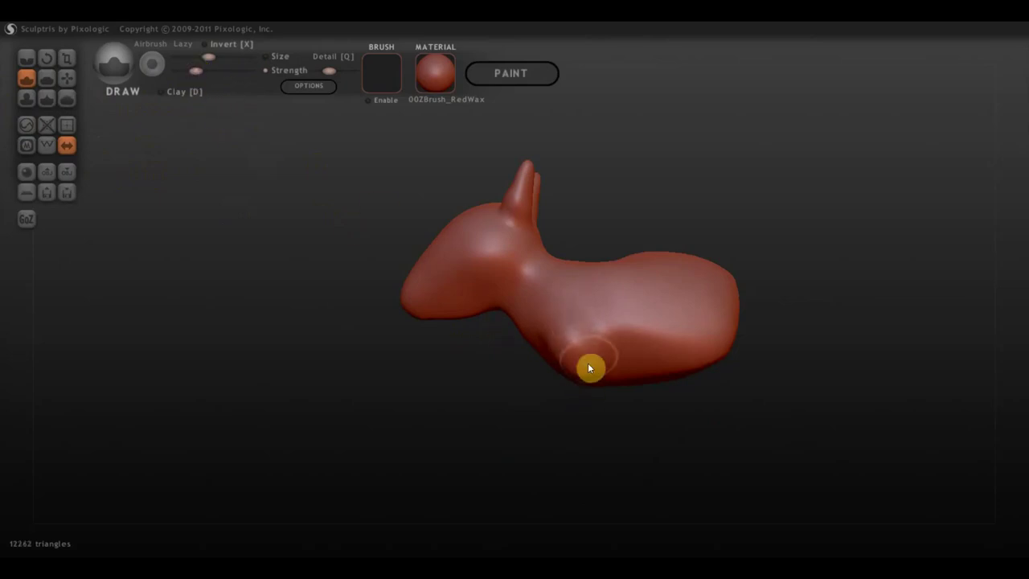
drag(706, 321, 682, 318)
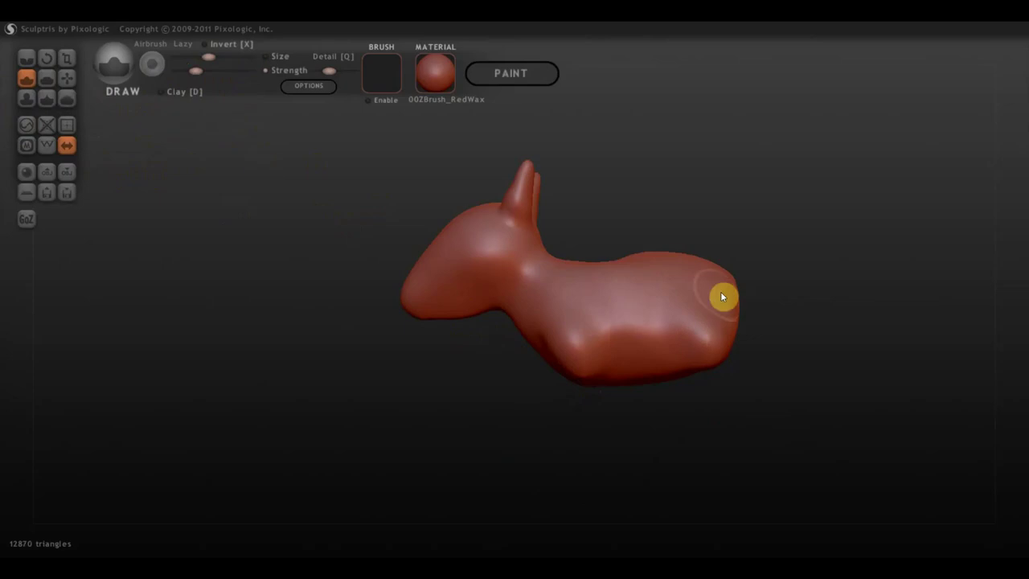
click(711, 322)
Build up the chest, belly and rear leg area, then turn Clay off and add another bump
mouse_move(543, 323)
mouse_down()
mouse_move(574, 378)
mouse_move(592, 386)
mouse_up()
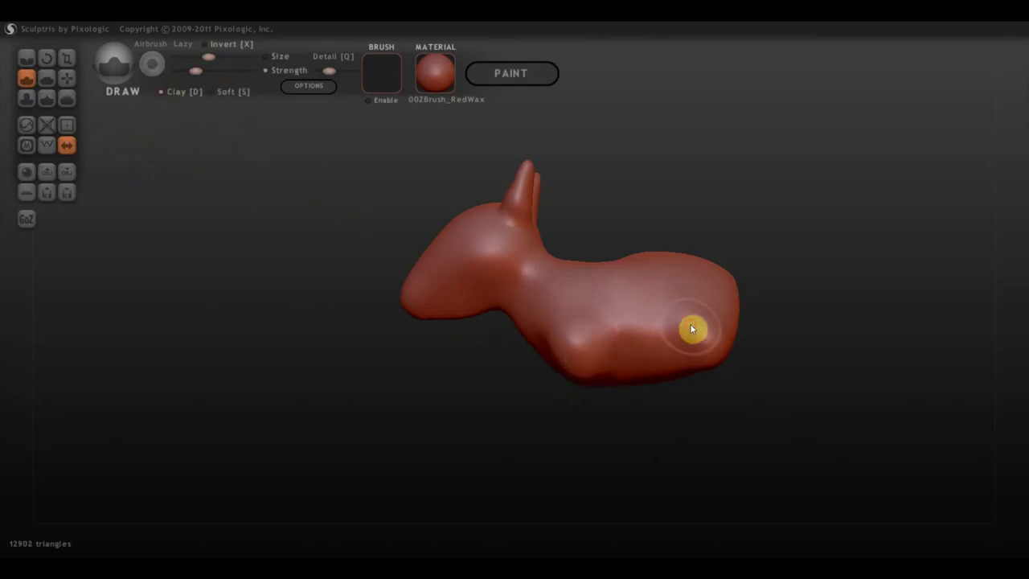
drag(699, 368, 713, 317)
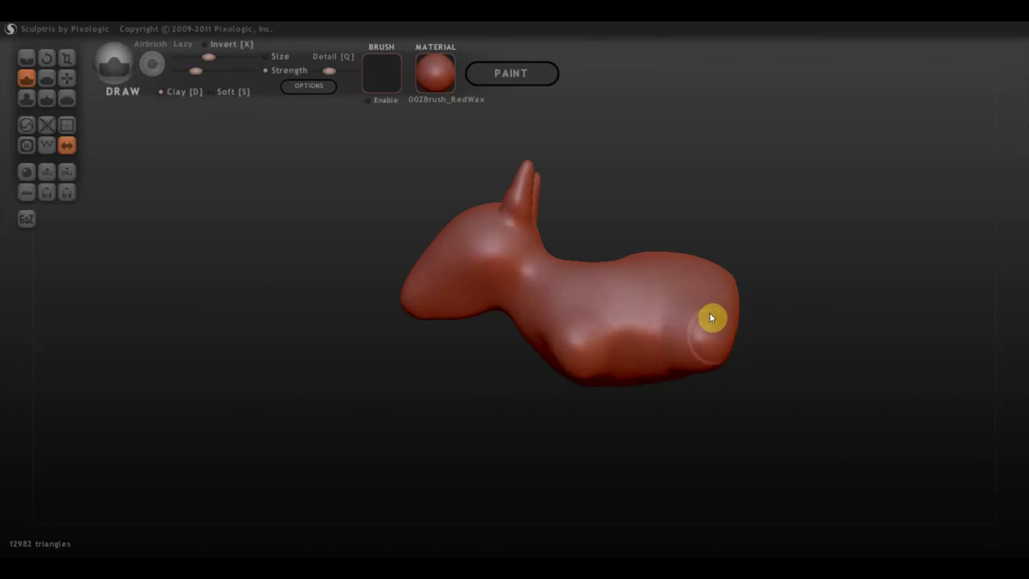
mouse_move(753, 368)
mouse_down()
mouse_move(909, 359)
mouse_move(875, 349)
mouse_move(899, 298)
mouse_move(809, 361)
mouse_move(776, 364)
mouse_up()
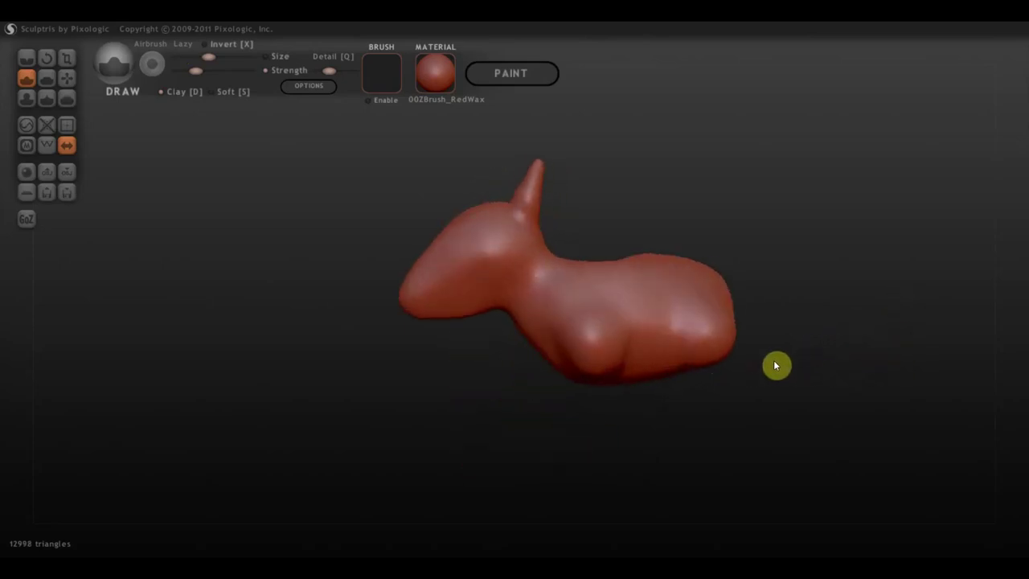
click(161, 94)
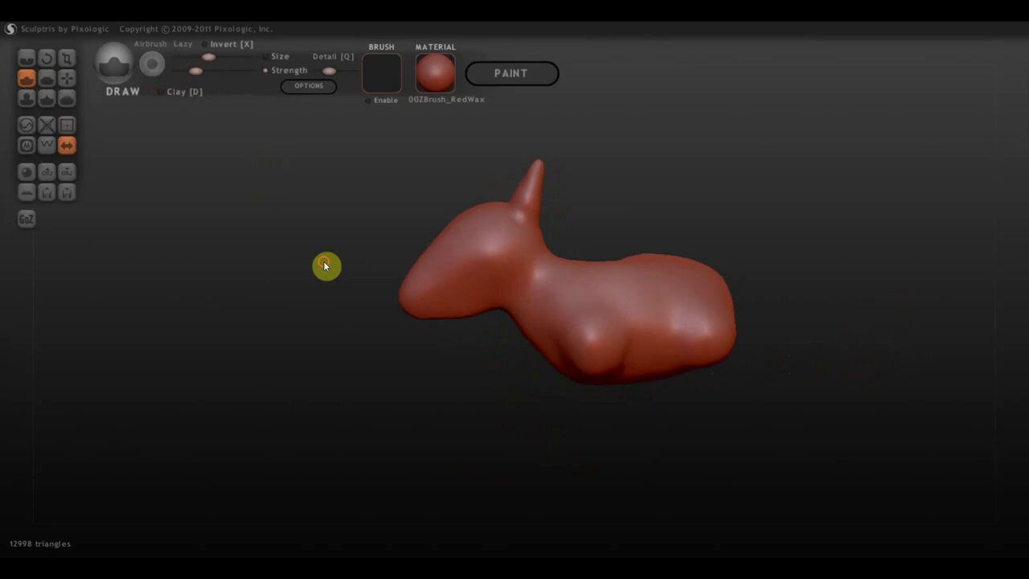
drag(327, 263, 386, 204)
mouse_move(599, 240)
mouse_down()
mouse_move(607, 223)
mouse_move(602, 239)
mouse_move(595, 223)
mouse_move(609, 216)
mouse_up()
mouse_move(681, 214)
mouse_down()
mouse_move(671, 289)
mouse_move(710, 285)
mouse_move(718, 298)
mouse_move(703, 305)
mouse_move(714, 288)
mouse_move(808, 326)
mouse_move(808, 349)
mouse_move(789, 340)
mouse_up()
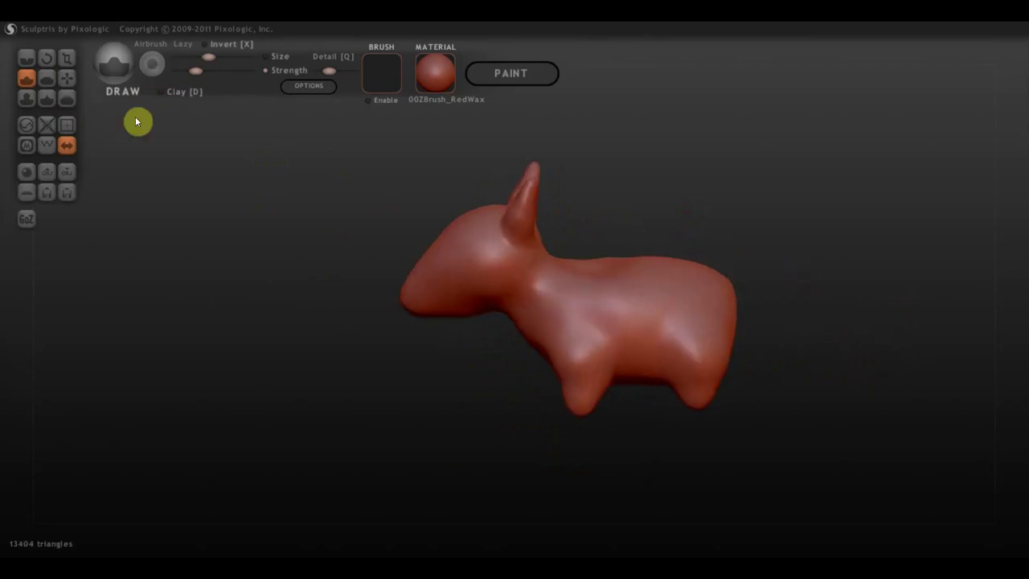
In the Right view, pull the front and rear legs down with Grab to lengthen them
click(66, 78)
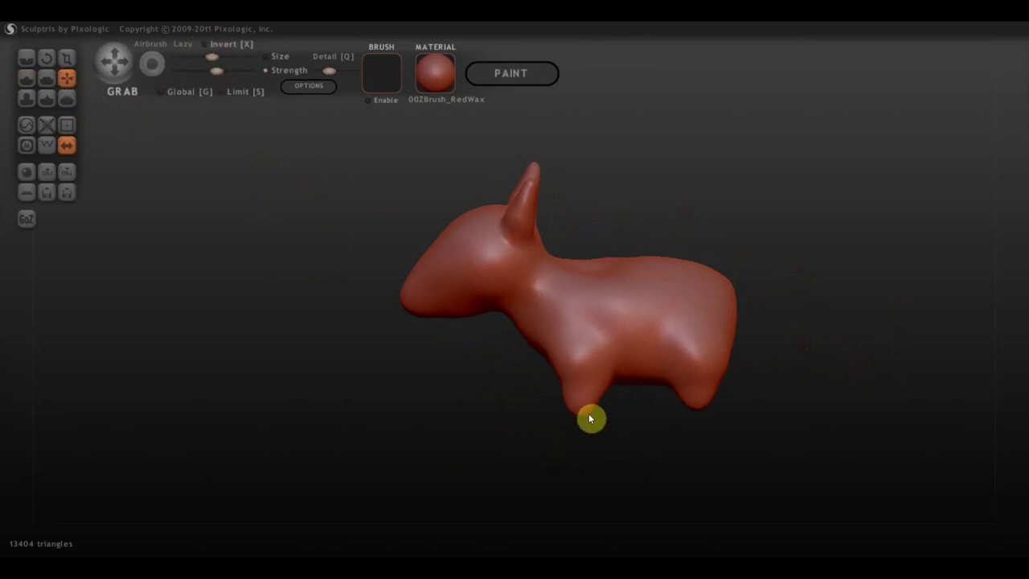
mouse_move(582, 415)
mouse_down()
mouse_move(590, 437)
mouse_move(593, 405)
mouse_move(681, 408)
mouse_up()
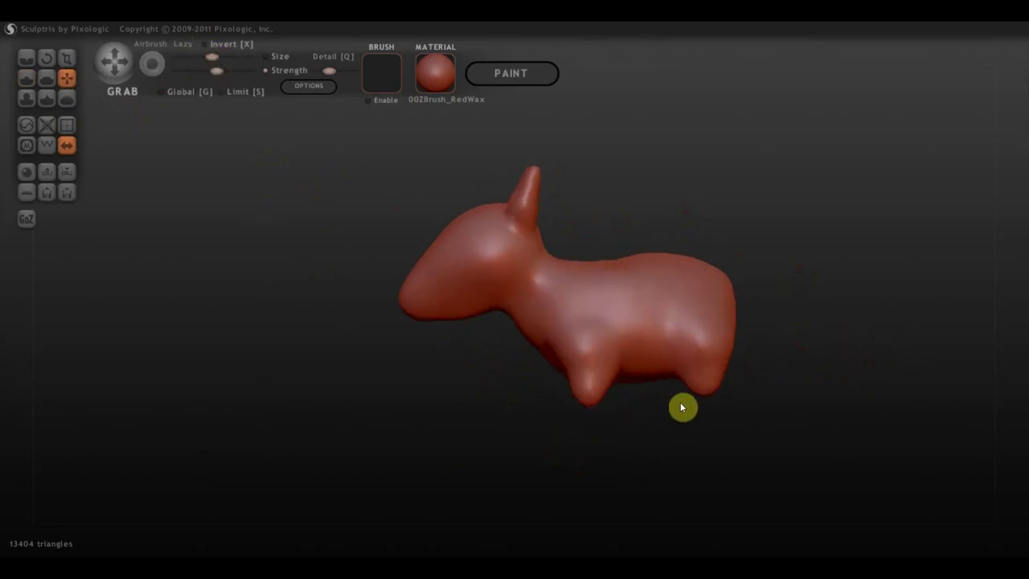
shift+click(821, 431)
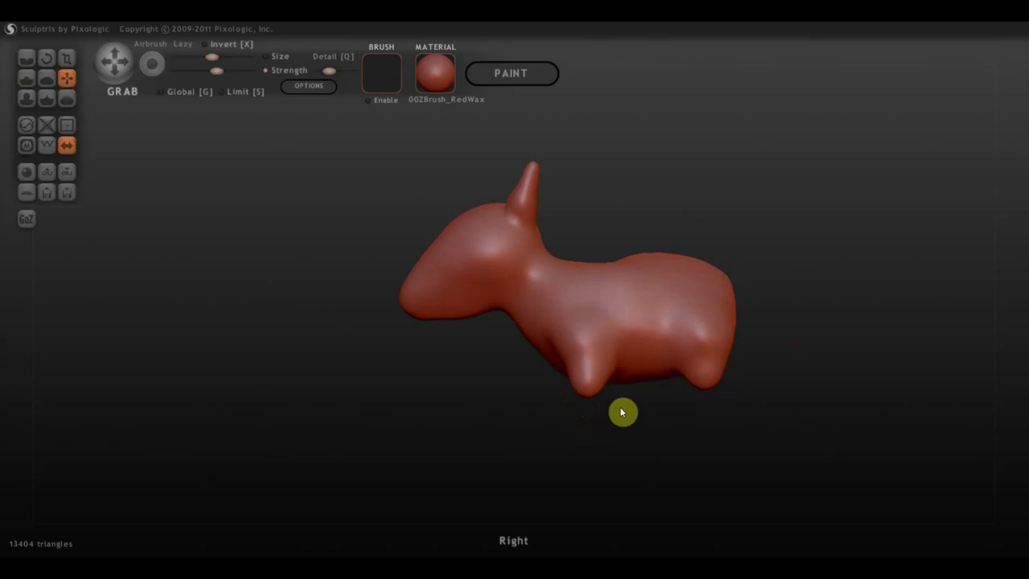
mouse_move(587, 398)
mouse_down()
mouse_move(592, 448)
mouse_move(589, 436)
mouse_up()
mouse_move(704, 390)
mouse_down()
mouse_move(711, 439)
mouse_move(896, 427)
mouse_move(796, 419)
mouse_up()
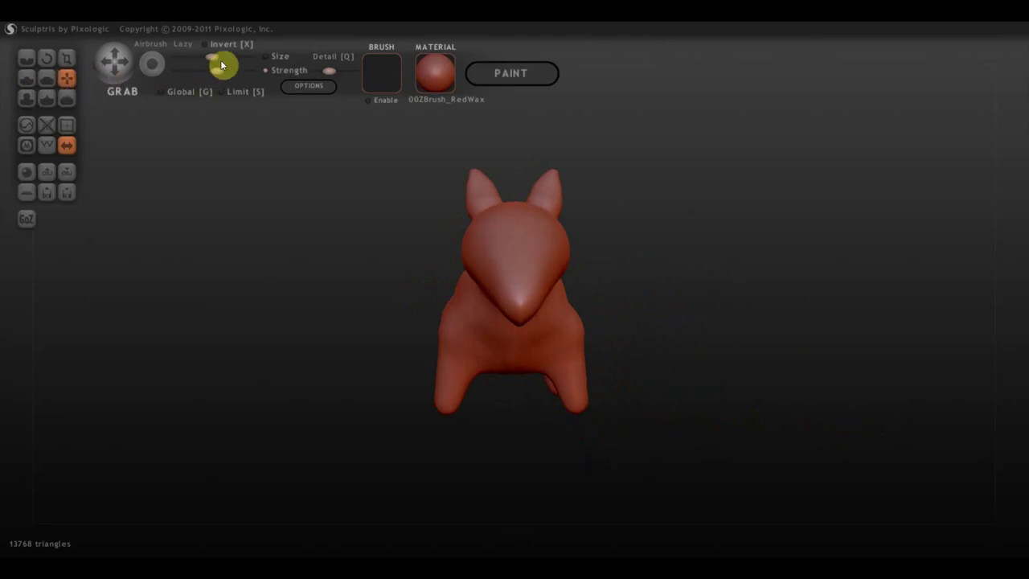
Draw the front legs closer together and down, and bend the rear-left leg to the right
drag(437, 409, 472, 417)
scroll(436, 378, up, 2)
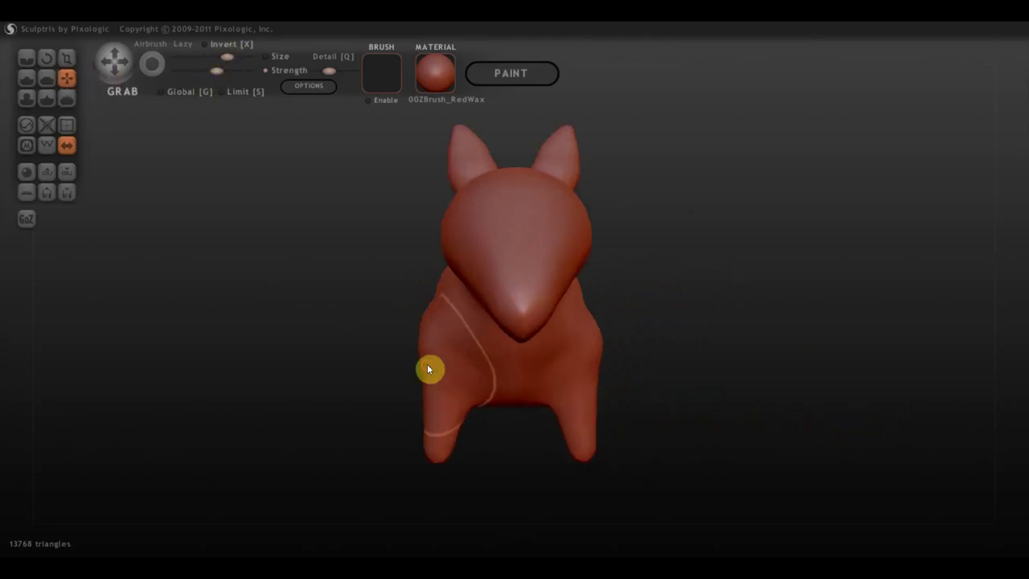
mouse_move(440, 371)
mouse_down()
mouse_move(436, 469)
mouse_move(476, 477)
mouse_up()
mouse_move(642, 459)
mouse_down()
mouse_move(574, 459)
mouse_move(427, 397)
mouse_move(700, 375)
mouse_move(756, 382)
mouse_move(648, 389)
mouse_move(520, 361)
mouse_up()
scroll(474, 335, down, 3)
scroll(477, 335, down, 2)
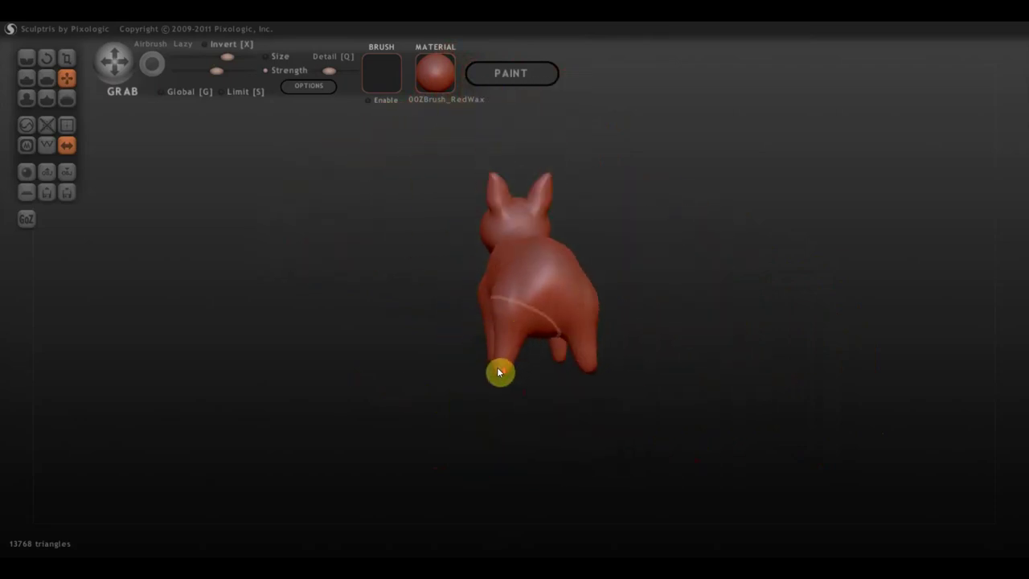
scroll(497, 378, up, 2)
scroll(485, 436, up, 2)
drag(484, 470, 561, 479)
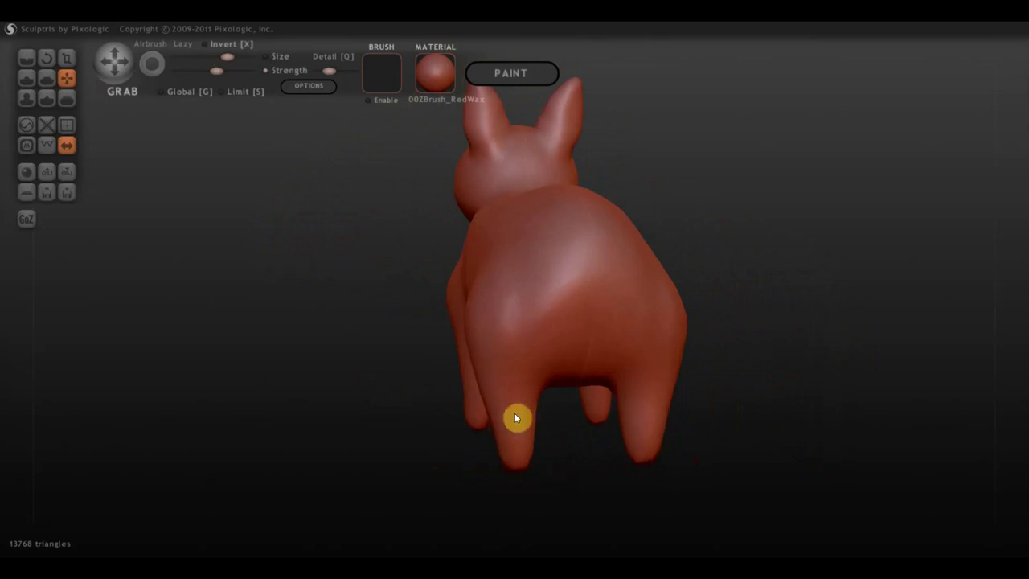
Review the quadruped from the right side, the front and above
drag(714, 328, 841, 329)
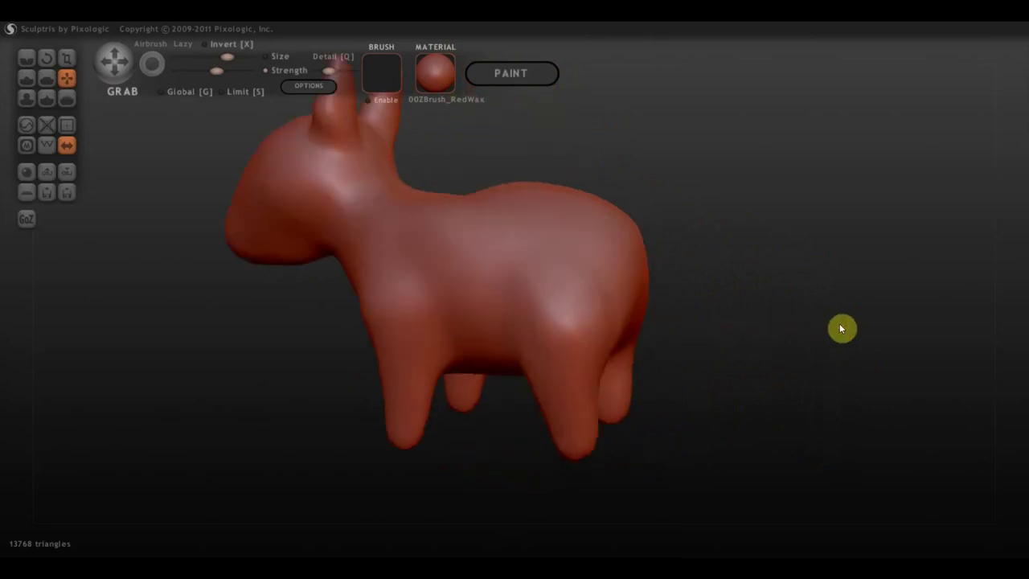
shift+drag(851, 365, 849, 372)
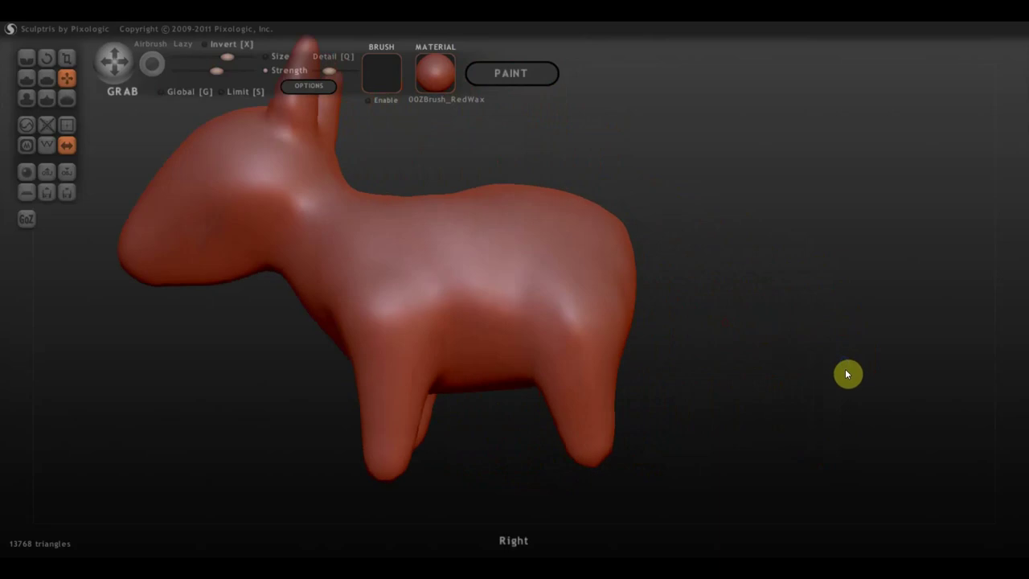
scroll(804, 376, down, 2)
scroll(798, 351, down, 2)
middle_drag(770, 283, 802, 315)
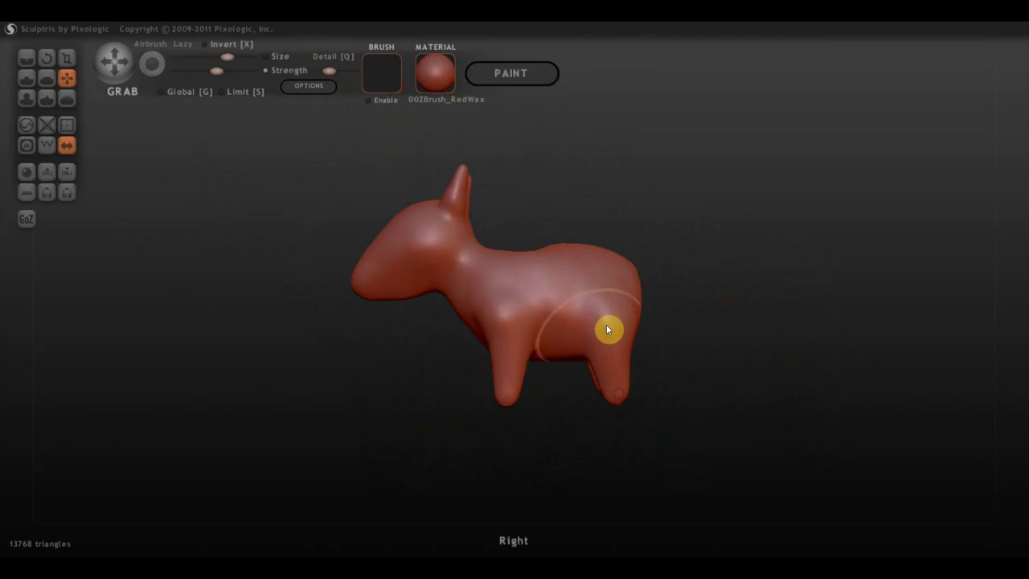
drag(772, 306, 928, 303)
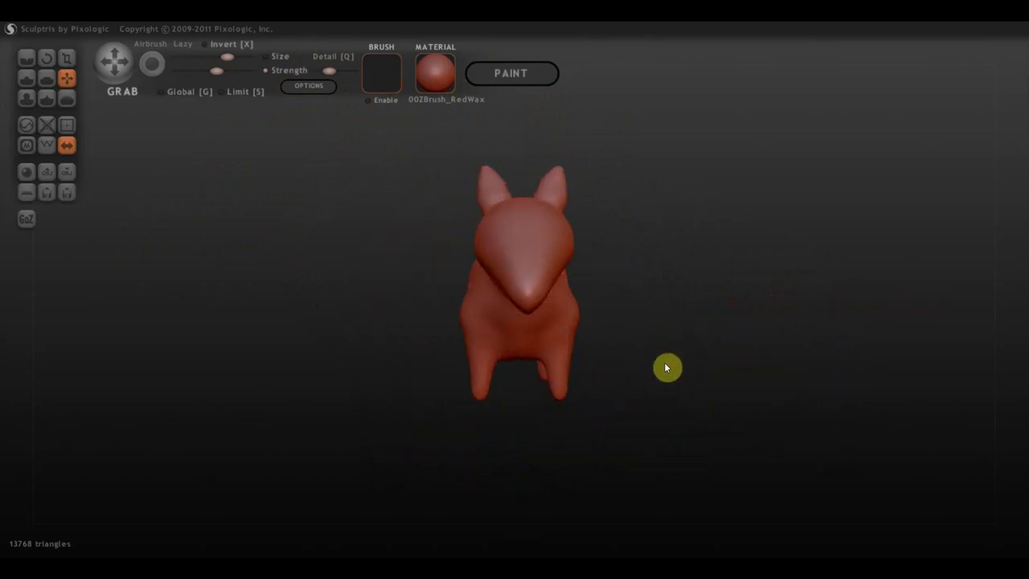
drag(666, 367, 676, 386)
Select the Draw brush, zoom in on the head and press in the mirrored eye sockets
click(26, 79)
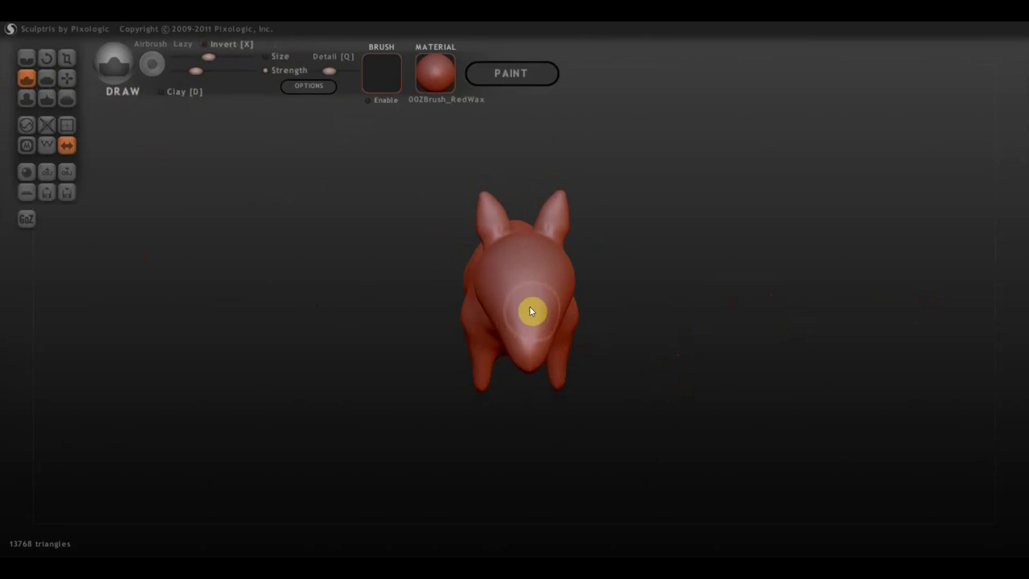
scroll(506, 290, up, 3)
click(481, 270)
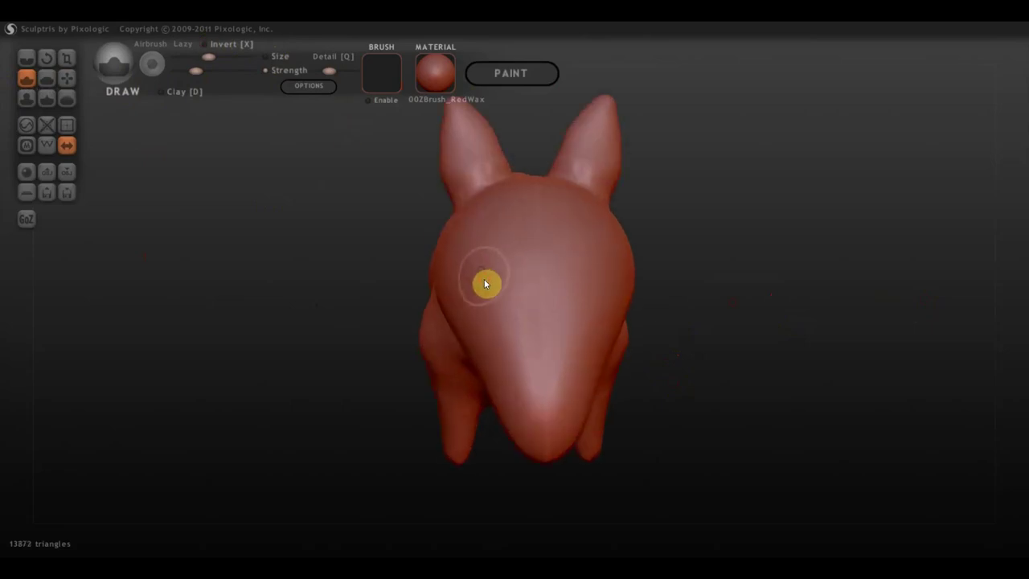
mouse_move(484, 283)
mouse_down()
mouse_move(474, 264)
mouse_move(499, 264)
mouse_move(471, 274)
mouse_move(486, 265)
mouse_move(491, 280)
mouse_up()
Enable Clay, raise Strength, and deepen the eye sockets into round, rimmed hollows
click(162, 91)
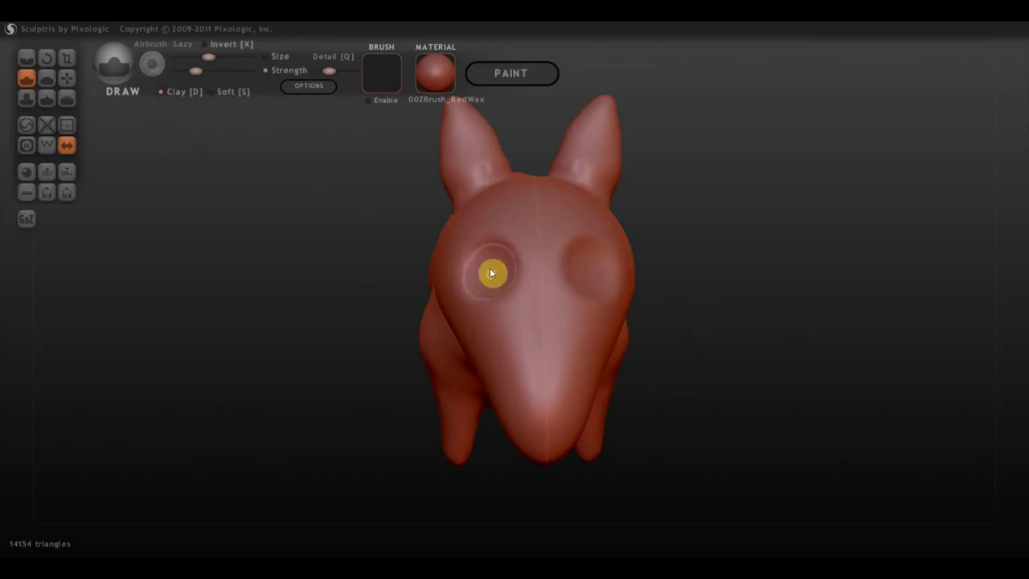
click(216, 72)
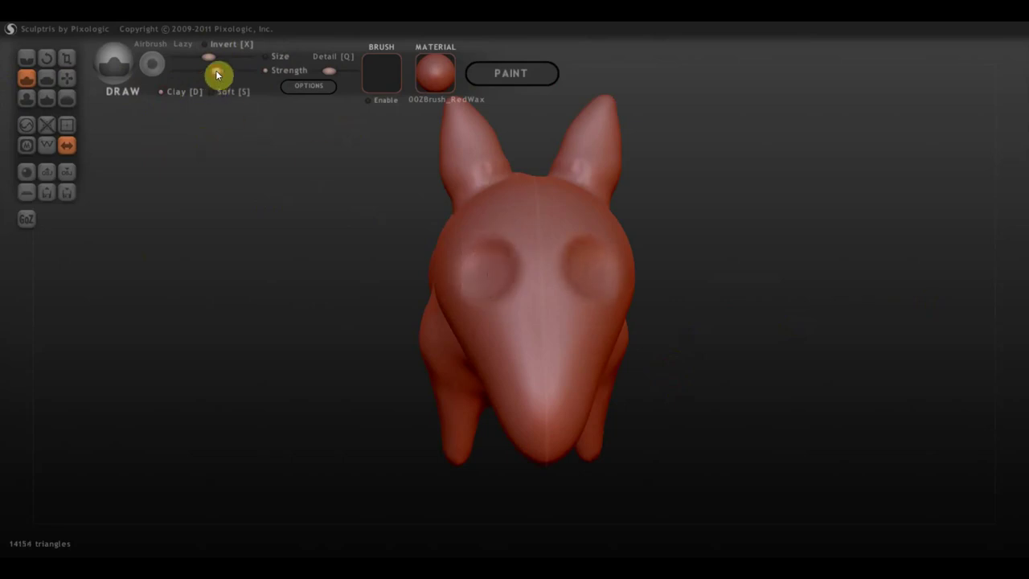
click(492, 274)
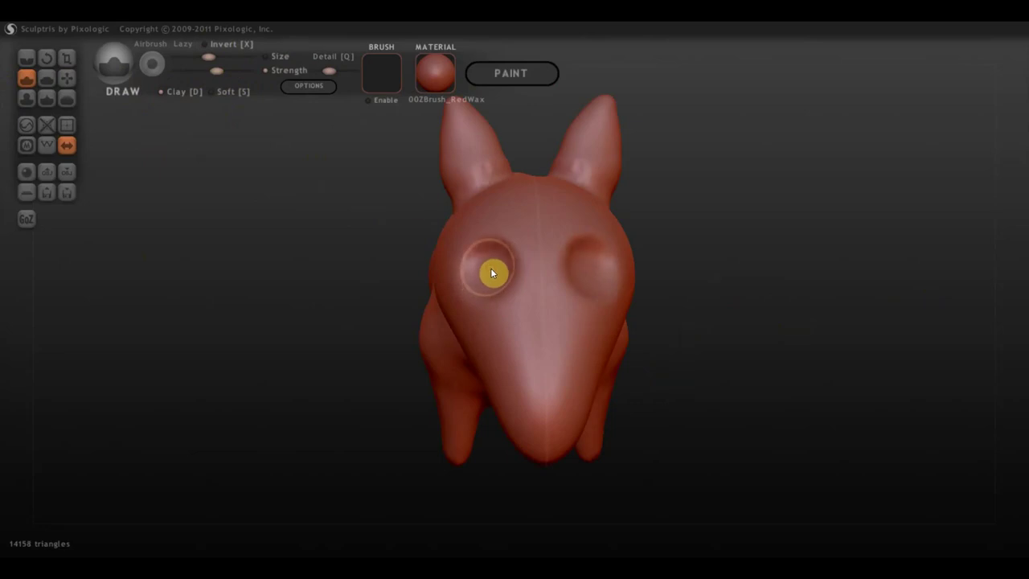
click(492, 274)
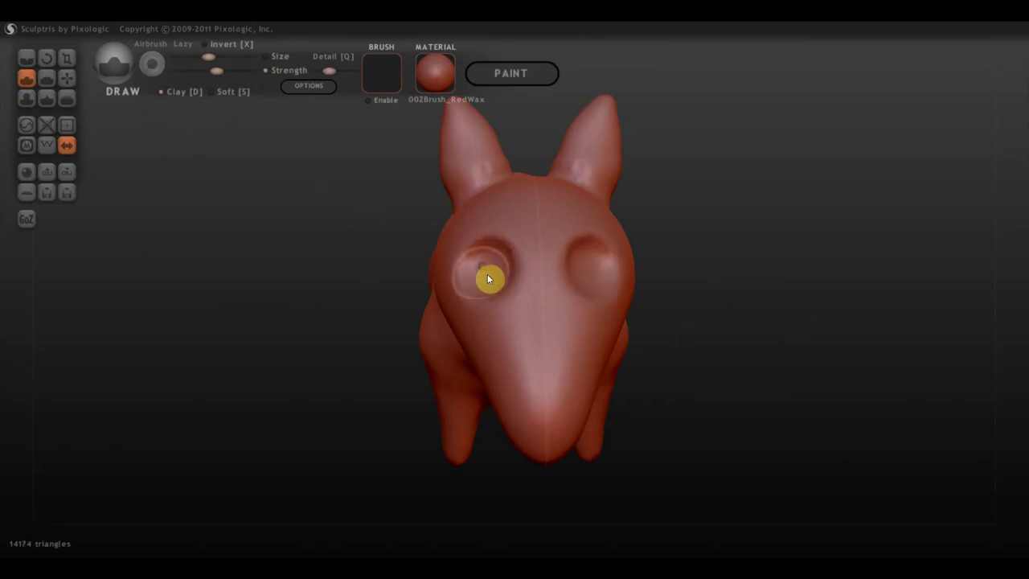
click(488, 278)
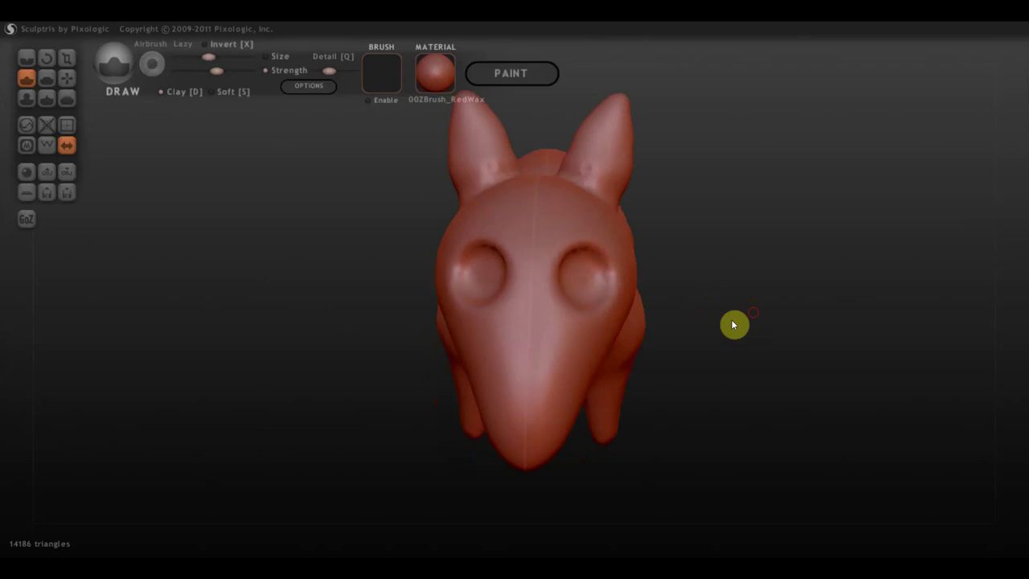
mouse_move(732, 319)
mouse_down()
mouse_move(619, 303)
mouse_move(729, 321)
mouse_move(705, 314)
mouse_up()
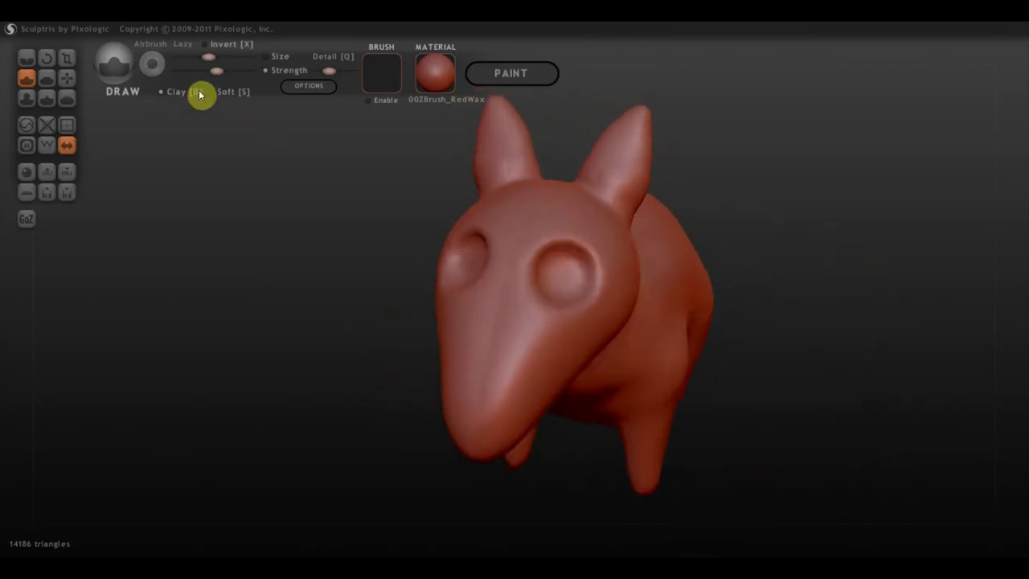
Flatten the base and back of the ears with the Flatten brush
click(46, 78)
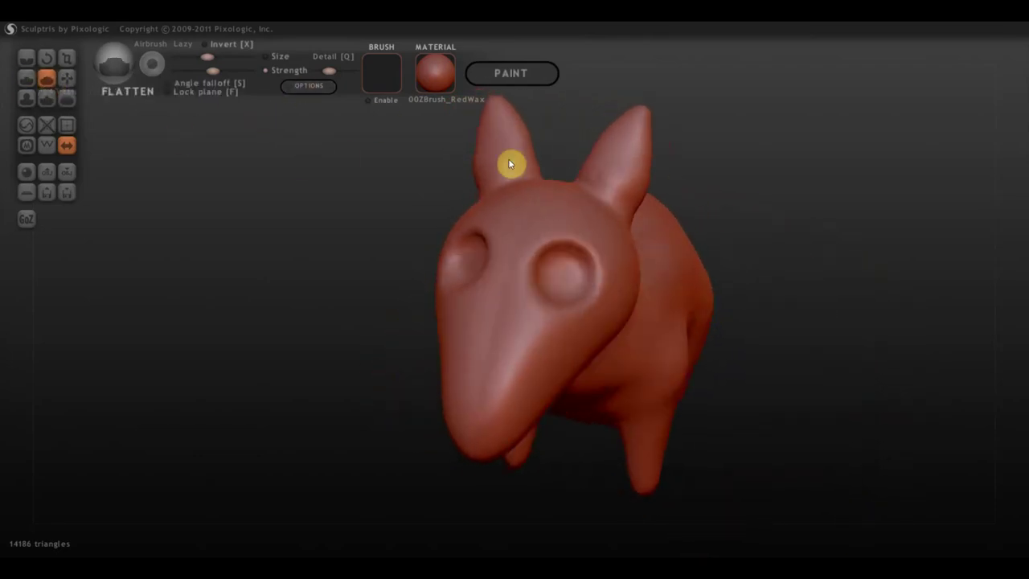
mouse_move(616, 175)
mouse_down()
mouse_move(603, 168)
mouse_move(623, 183)
mouse_up()
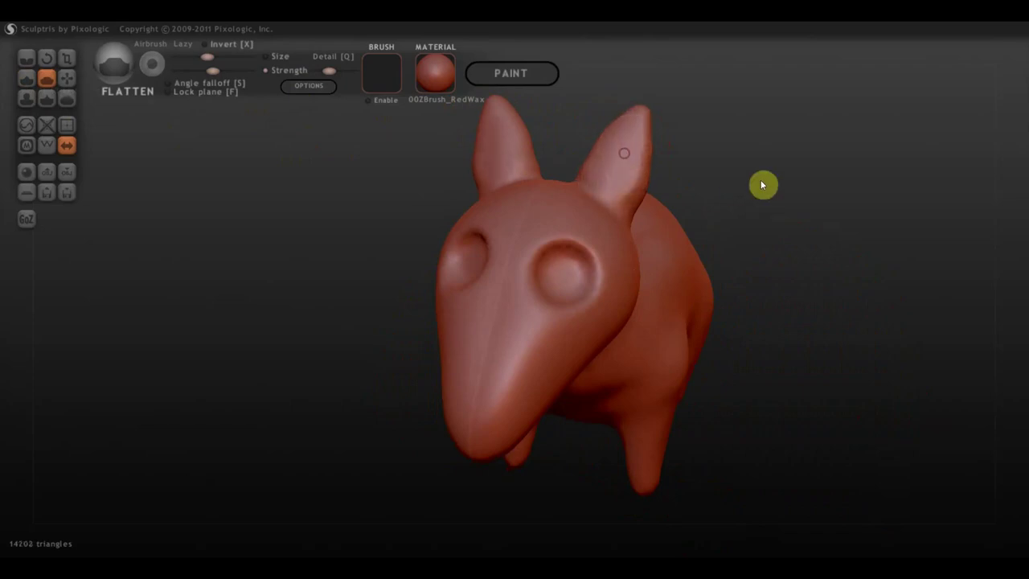
drag(762, 184, 618, 157)
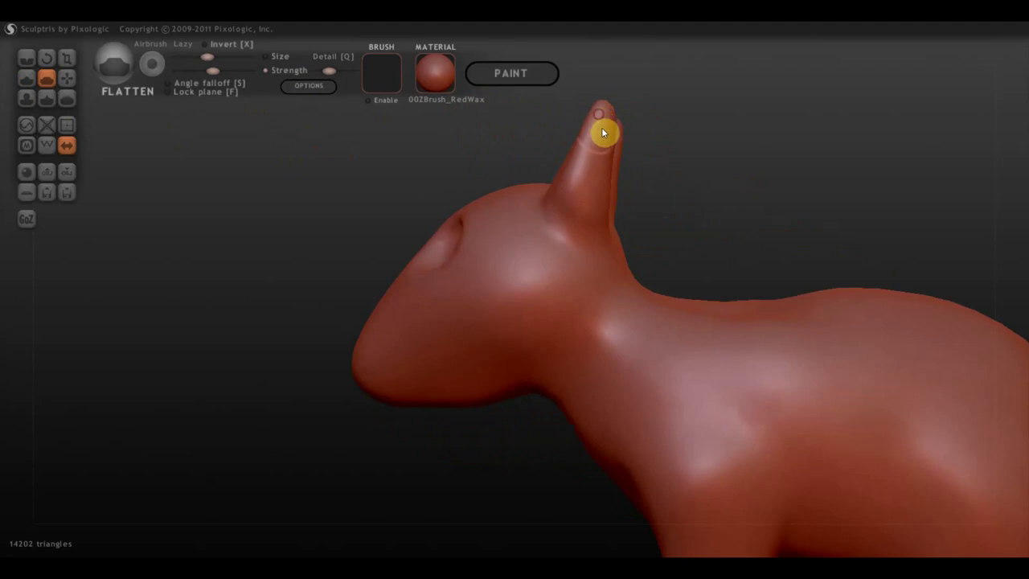
drag(595, 160, 593, 211)
mouse_move(767, 183)
mouse_down()
mouse_move(673, 204)
mouse_move(575, 179)
mouse_up()
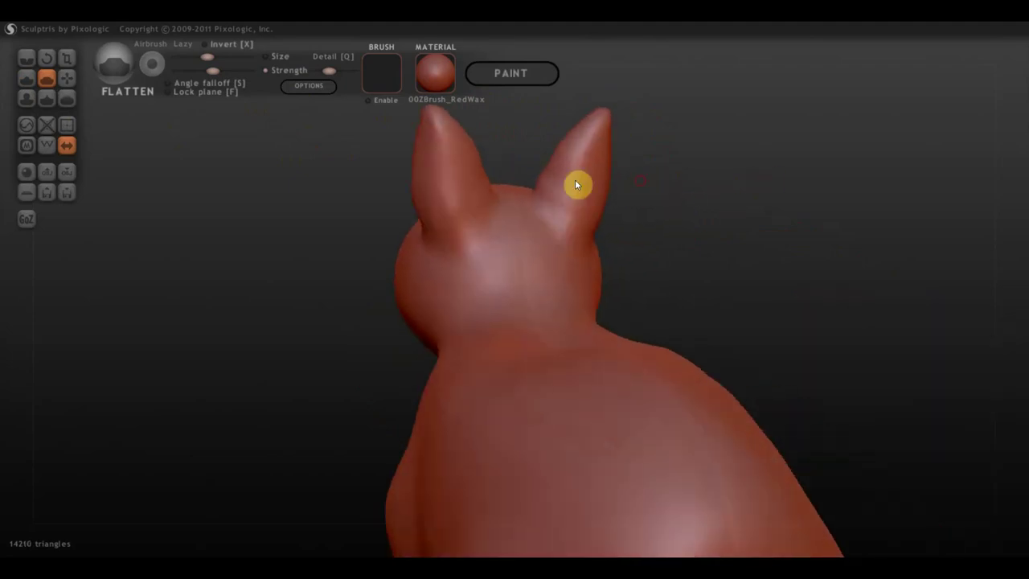
mouse_move(452, 142)
mouse_down()
mouse_move(489, 190)
mouse_move(444, 147)
mouse_move(481, 190)
mouse_move(486, 234)
mouse_move(466, 264)
mouse_move(488, 248)
mouse_move(489, 292)
mouse_up()
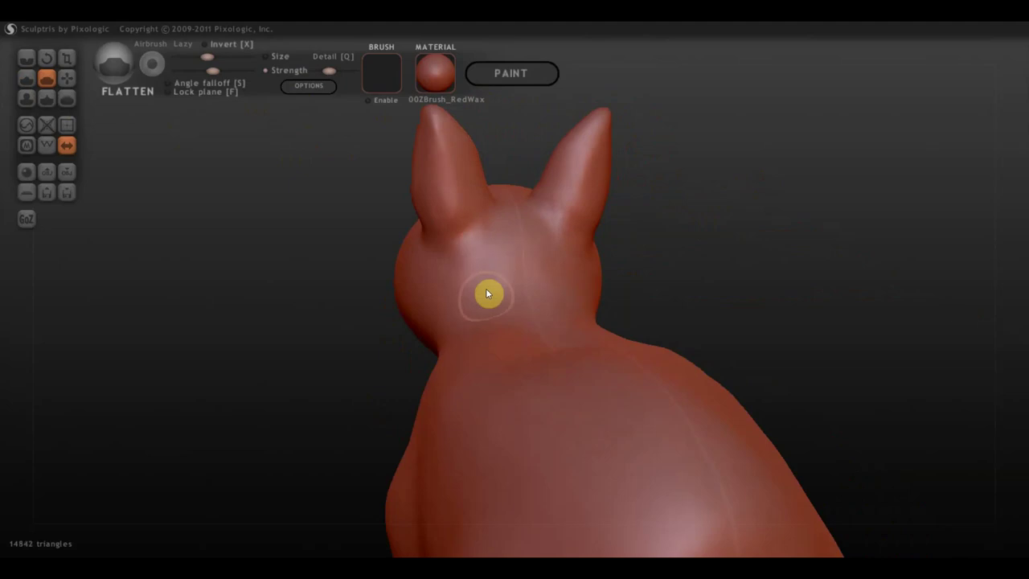
drag(721, 313, 812, 323)
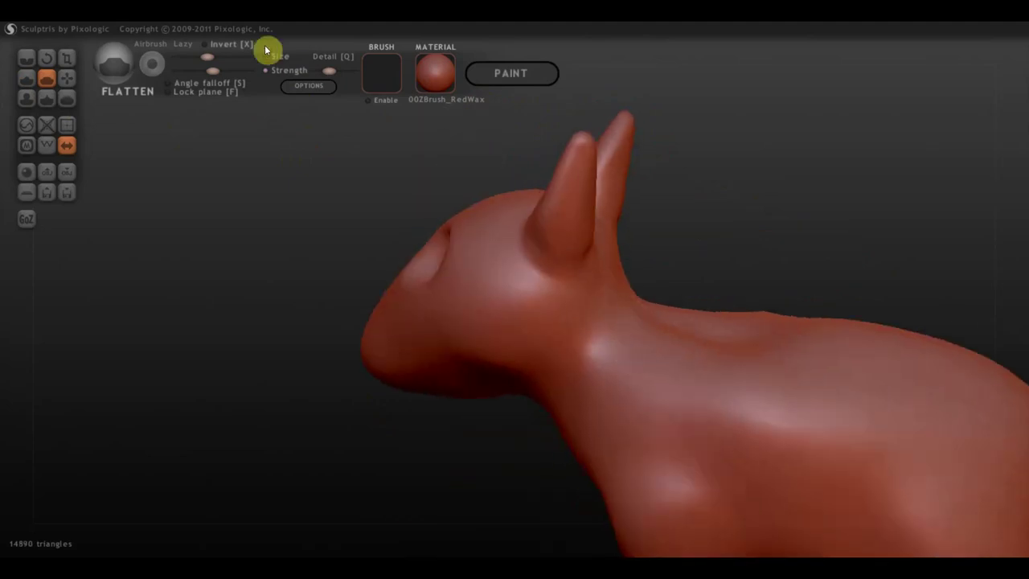
Raise Strength and flatten the neck below the ears into a smoother transition
drag(229, 72, 224, 71)
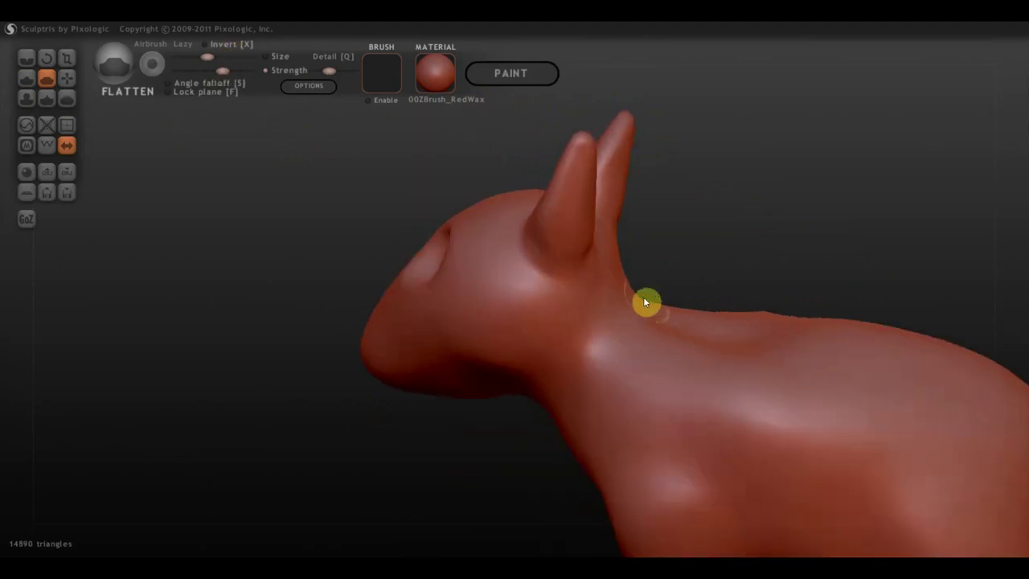
mouse_move(641, 311)
mouse_down()
mouse_move(565, 421)
mouse_move(648, 324)
mouse_up()
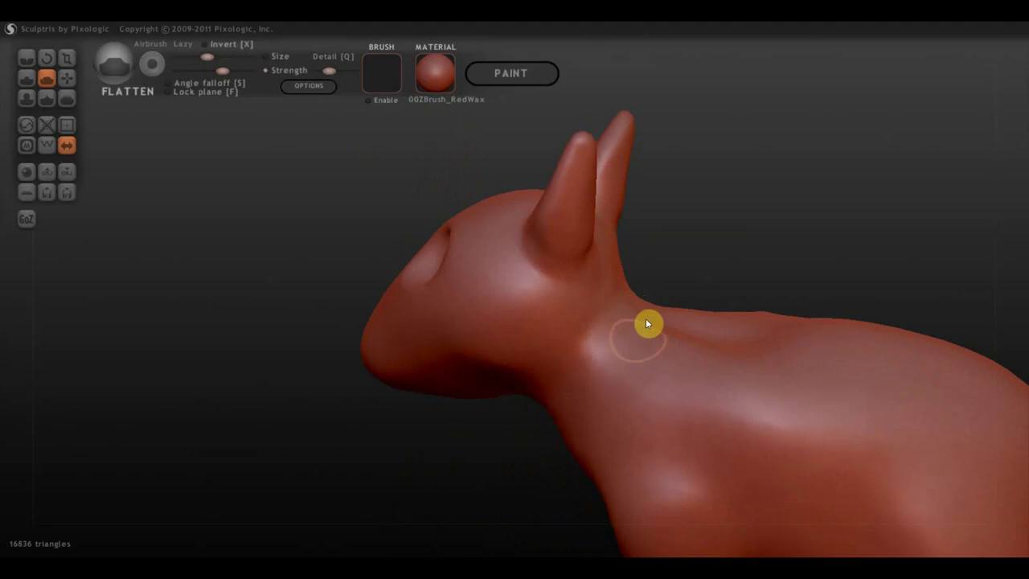
drag(607, 357, 625, 397)
mouse_move(820, 234)
mouse_down()
mouse_move(652, 370)
mouse_move(574, 406)
mouse_move(592, 406)
mouse_up()
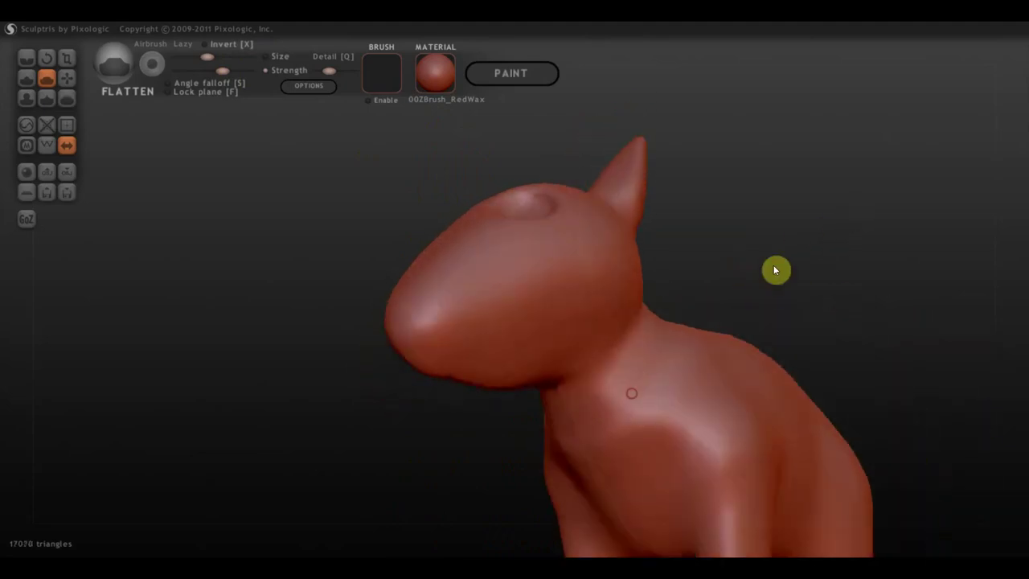
mouse_move(774, 267)
mouse_down()
mouse_move(704, 330)
mouse_move(696, 308)
mouse_up()
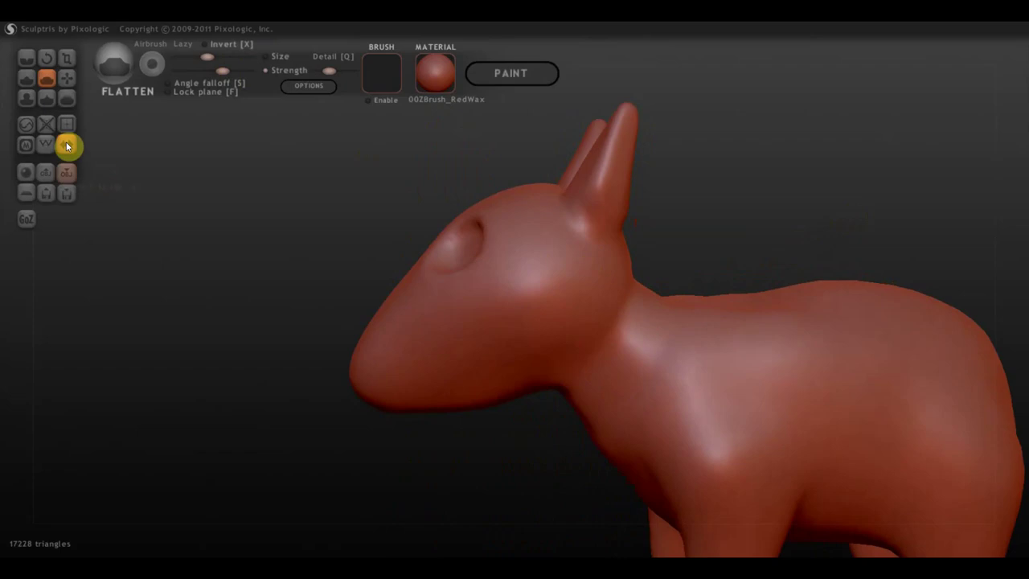
Carve a mirrored mouth crease along the snout with the Crease brush, then select Grab
click(27, 58)
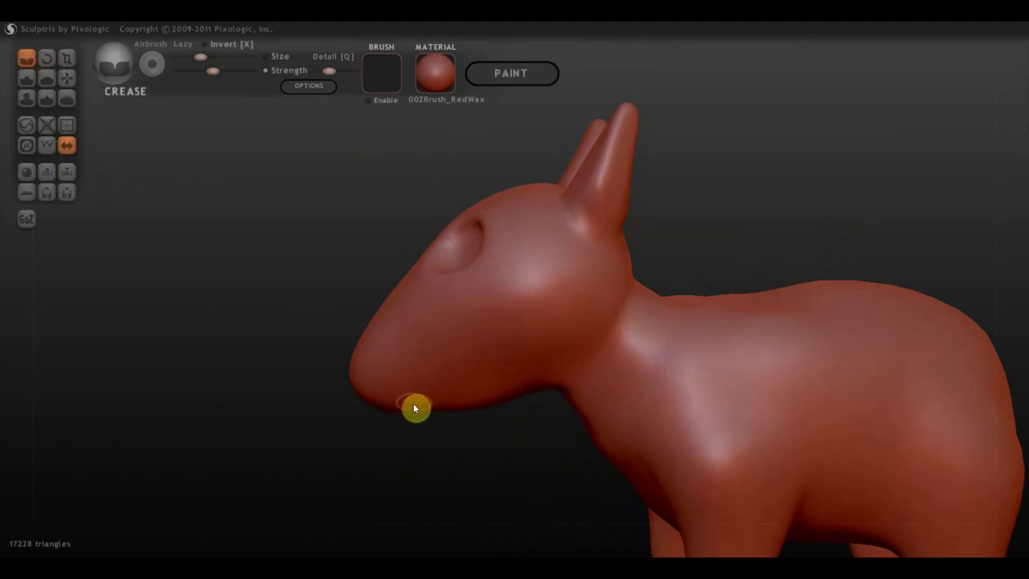
mouse_move(393, 408)
mouse_down()
mouse_move(540, 355)
mouse_move(464, 384)
mouse_move(507, 357)
mouse_move(407, 404)
mouse_move(521, 357)
mouse_up()
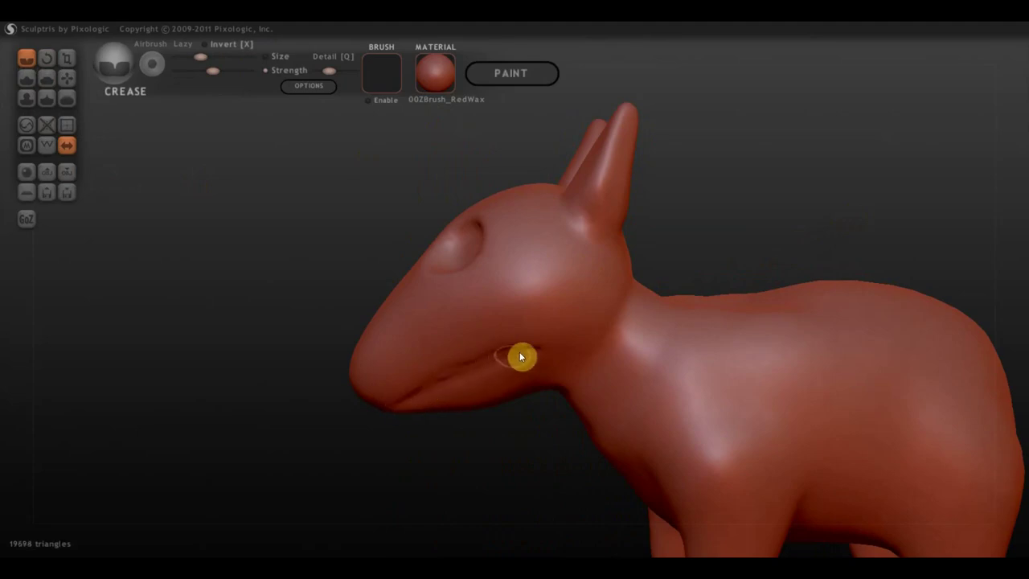
mouse_move(683, 259)
mouse_down()
mouse_move(813, 217)
mouse_move(508, 363)
mouse_up()
mouse_move(665, 308)
mouse_down()
mouse_move(717, 265)
mouse_move(594, 283)
mouse_move(562, 277)
mouse_move(588, 291)
mouse_up()
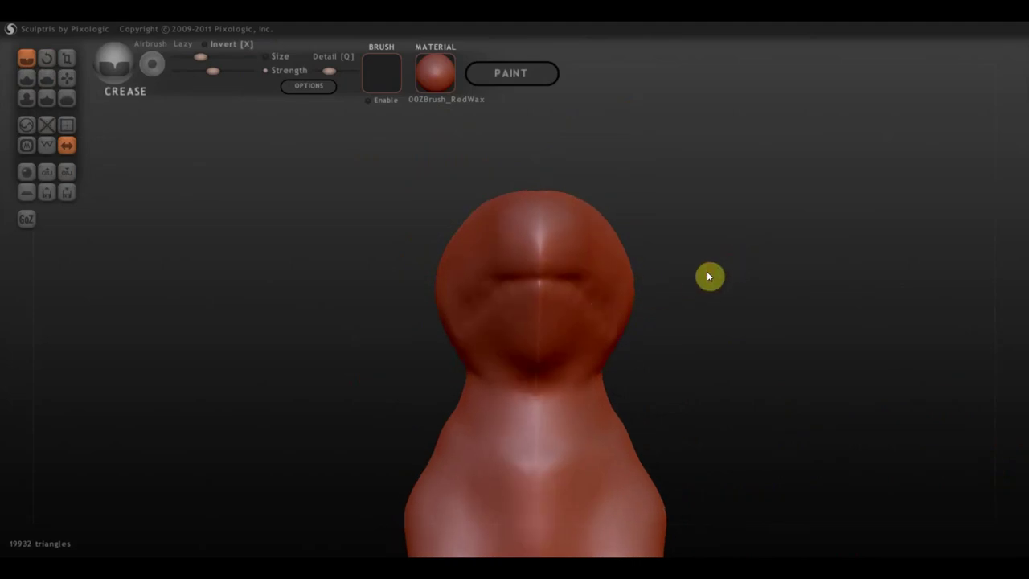
mouse_move(707, 271)
mouse_down()
mouse_move(606, 292)
mouse_move(394, 413)
mouse_up()
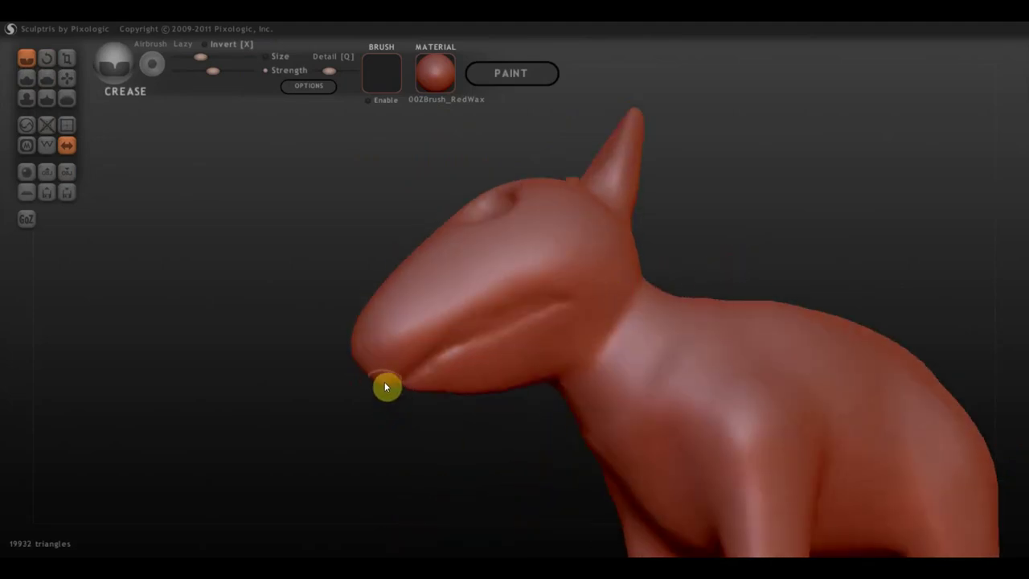
click(66, 78)
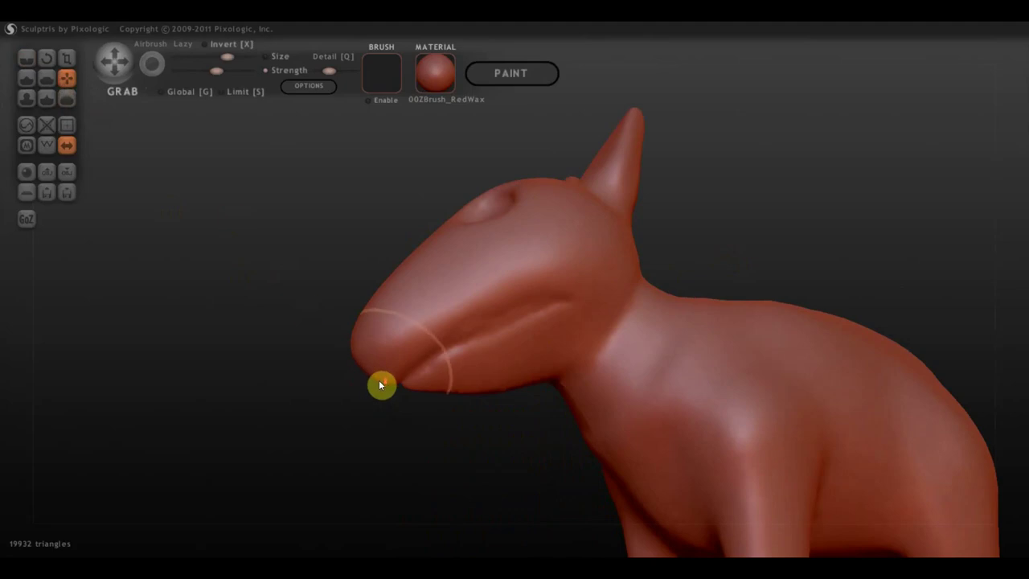
Pull the lower jaw down and sharpen the nose tip into a point with Grab
scroll(381, 383, up, 2)
click(211, 56)
drag(354, 371, 362, 398)
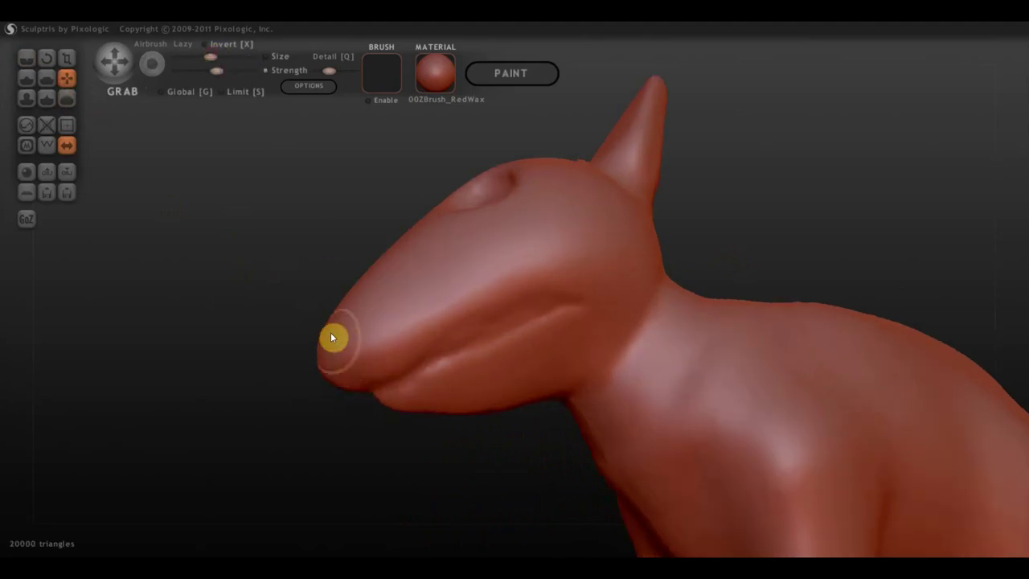
click(218, 57)
drag(336, 321, 344, 328)
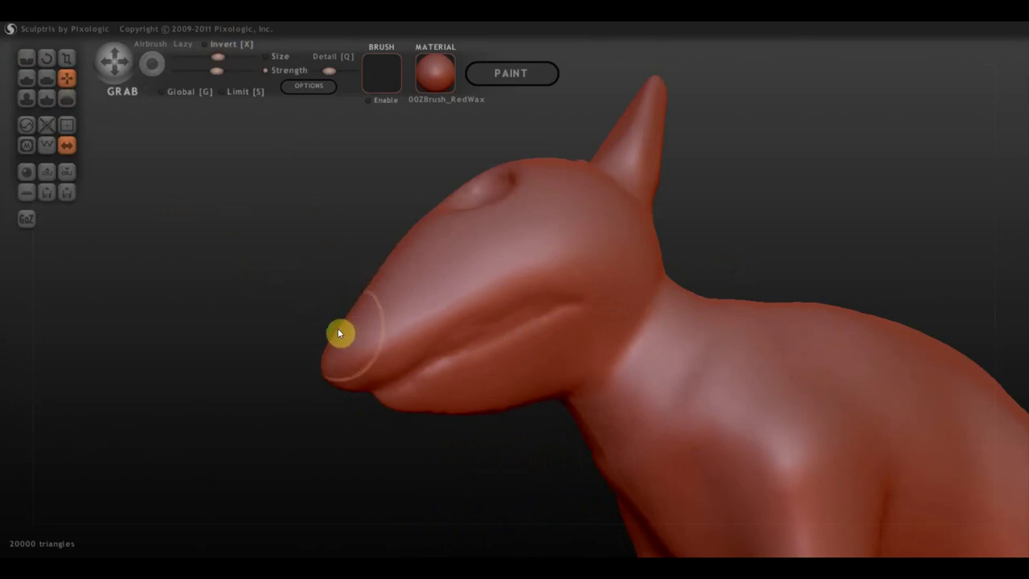
drag(347, 336, 324, 366)
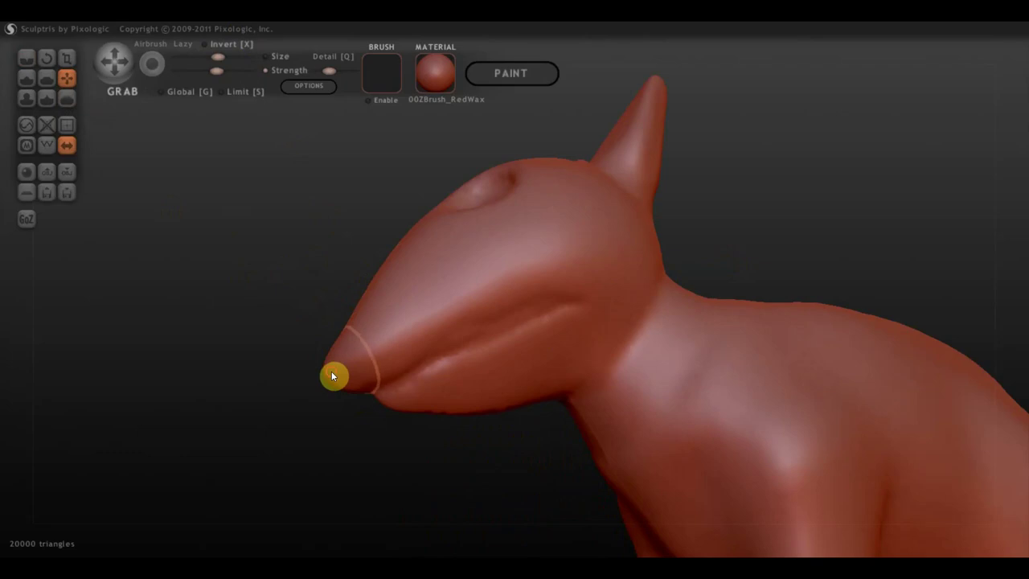
Reshape the snout and cheek, then smooth the neck crease and the bump on the back
mouse_move(781, 202)
mouse_down()
mouse_move(877, 228)
mouse_move(790, 246)
mouse_move(798, 268)
mouse_up()
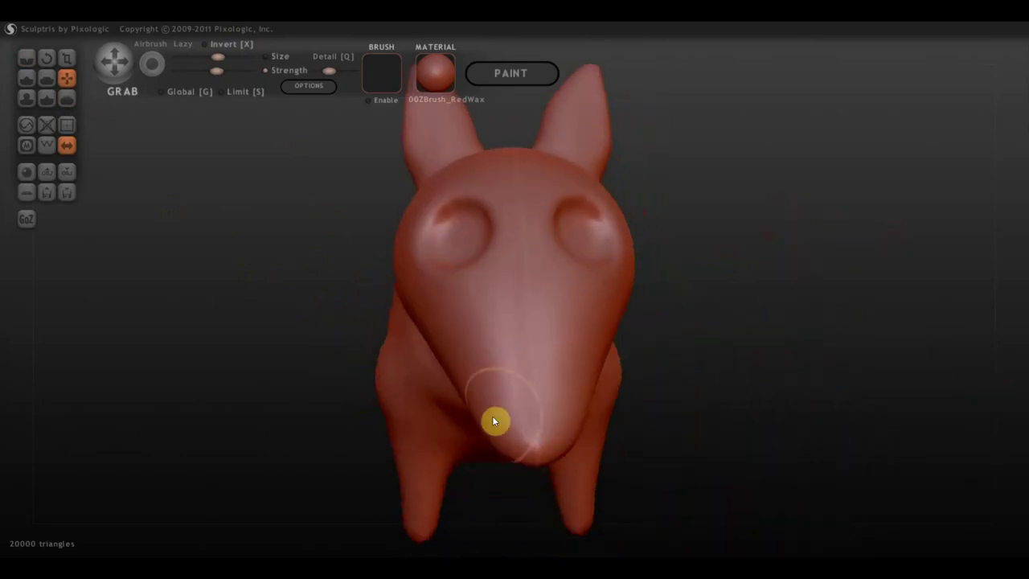
drag(501, 418, 459, 356)
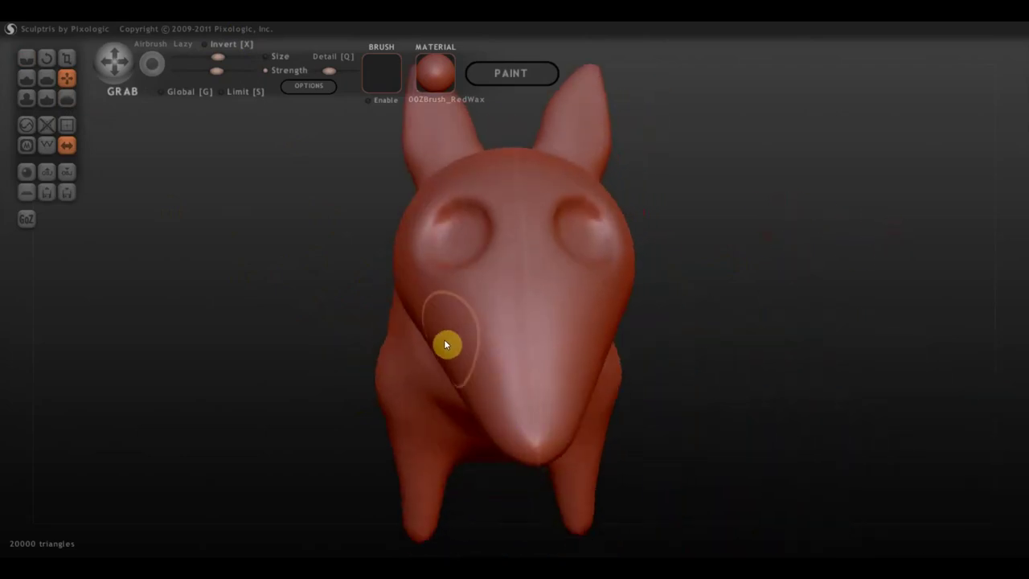
mouse_move(730, 335)
mouse_down()
mouse_move(665, 338)
mouse_move(579, 322)
mouse_up()
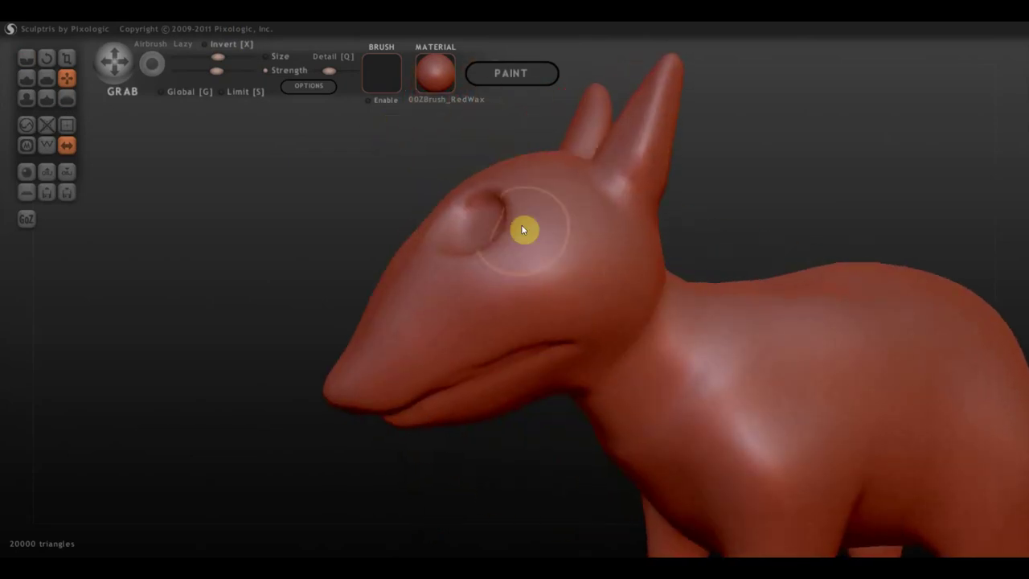
scroll(517, 193, down, 2)
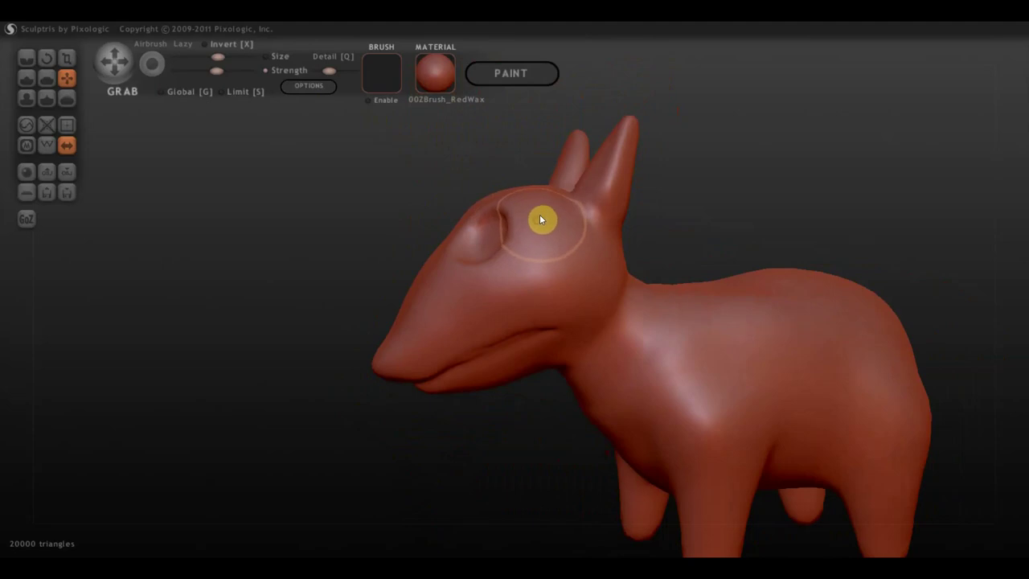
drag(688, 230, 672, 227)
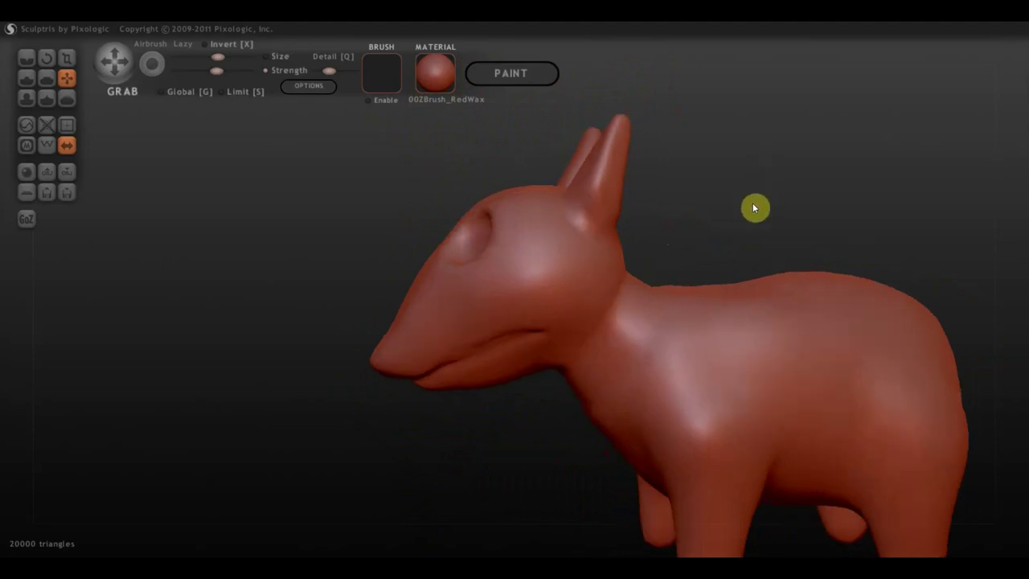
drag(755, 207, 590, 102)
scroll(703, 168, down, 3)
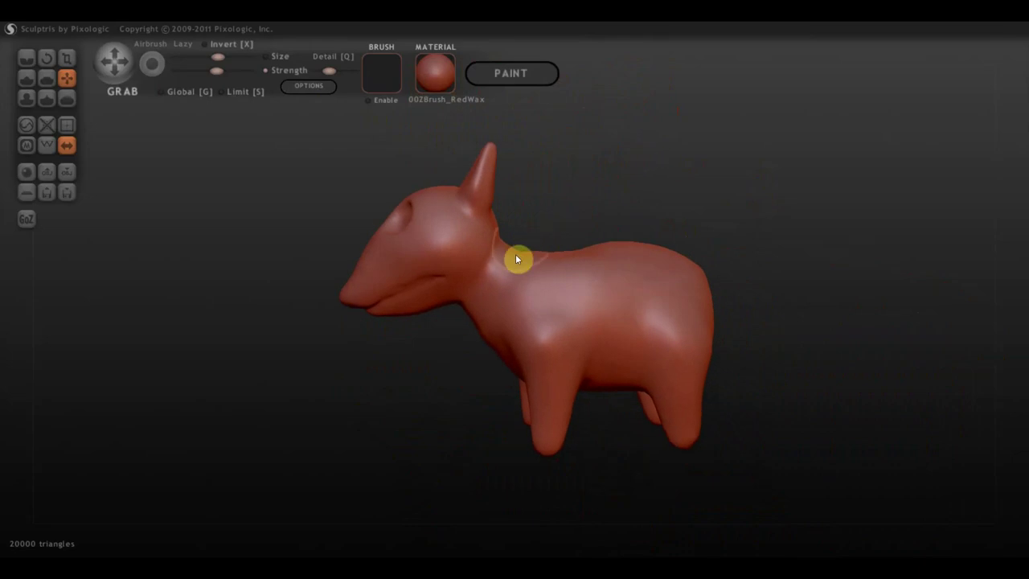
drag(515, 254, 558, 268)
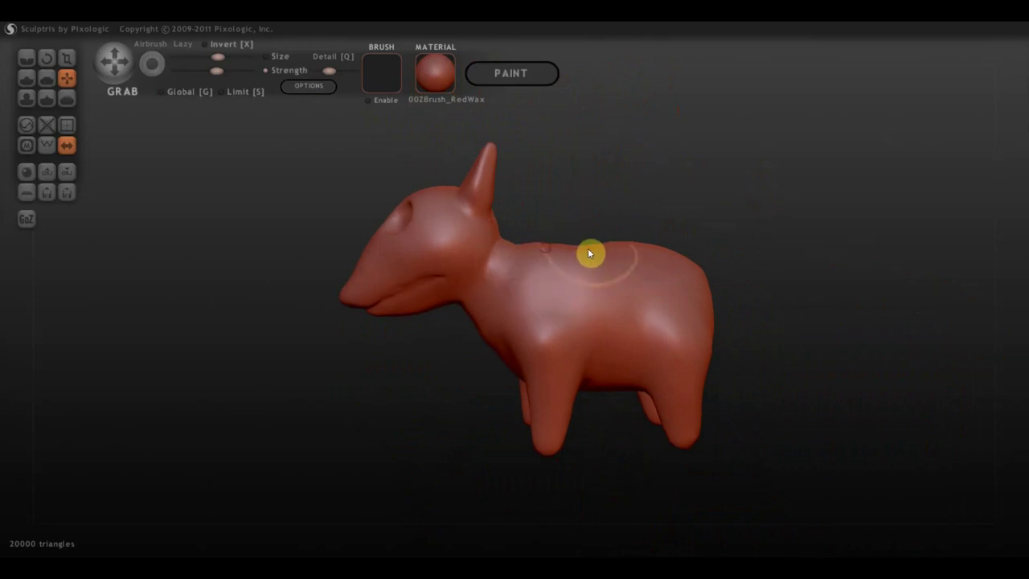
shift+click(588, 249)
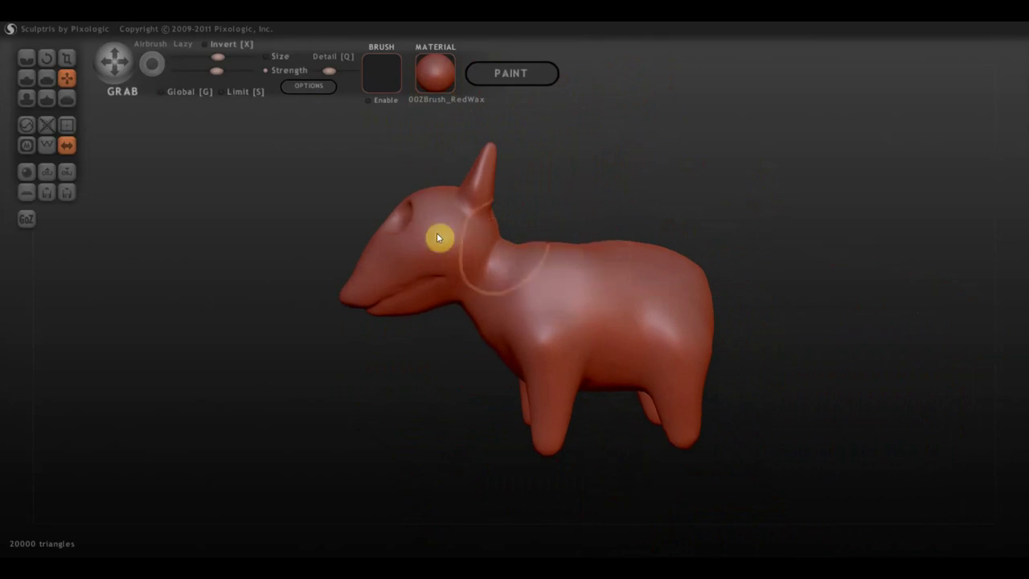
Pull the snout forward and stretch the ear into a taller, narrower cone
drag(361, 306, 346, 315)
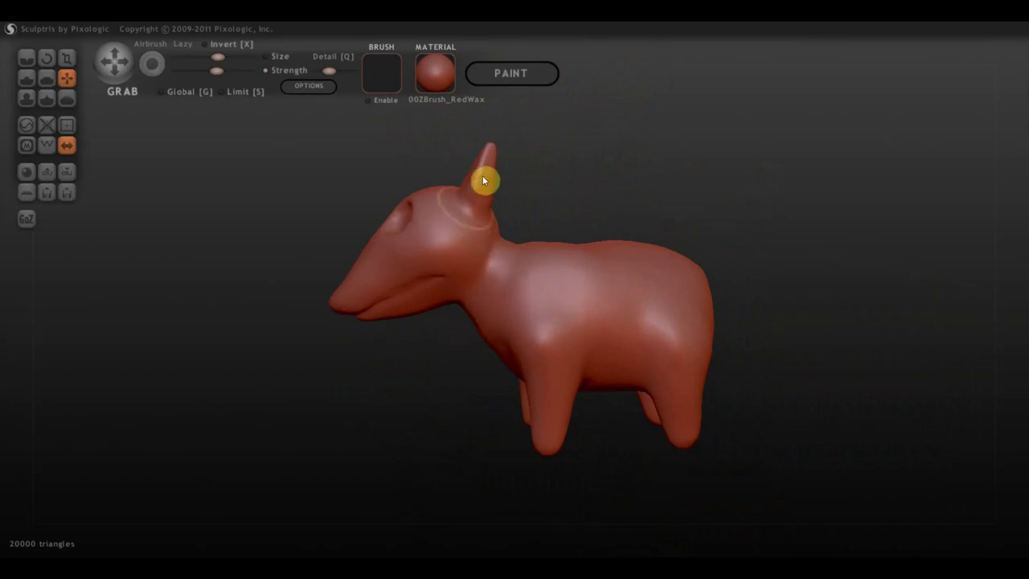
mouse_move(484, 181)
mouse_down()
mouse_move(488, 137)
mouse_move(480, 142)
mouse_up()
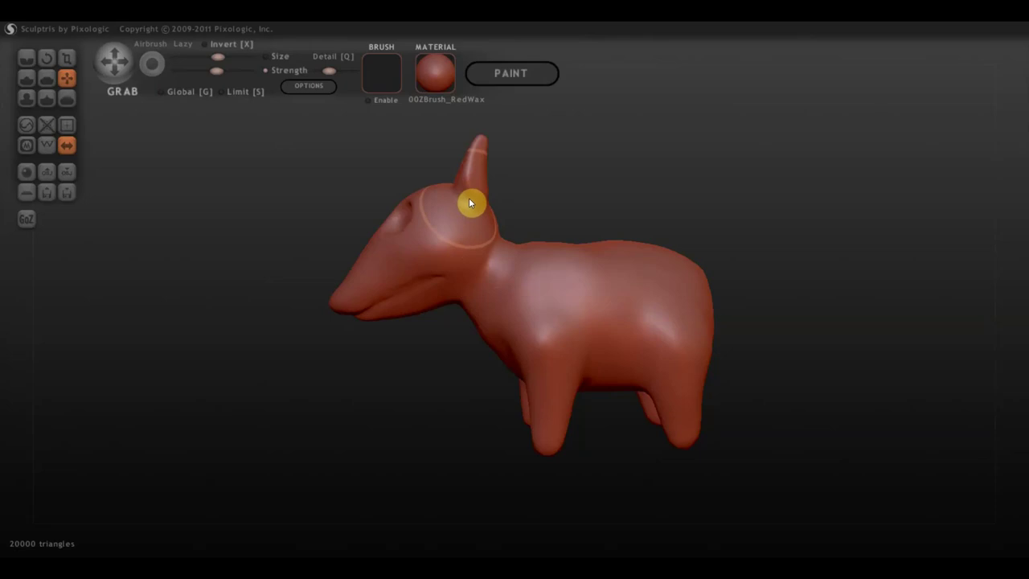
scroll(468, 201, up, 3)
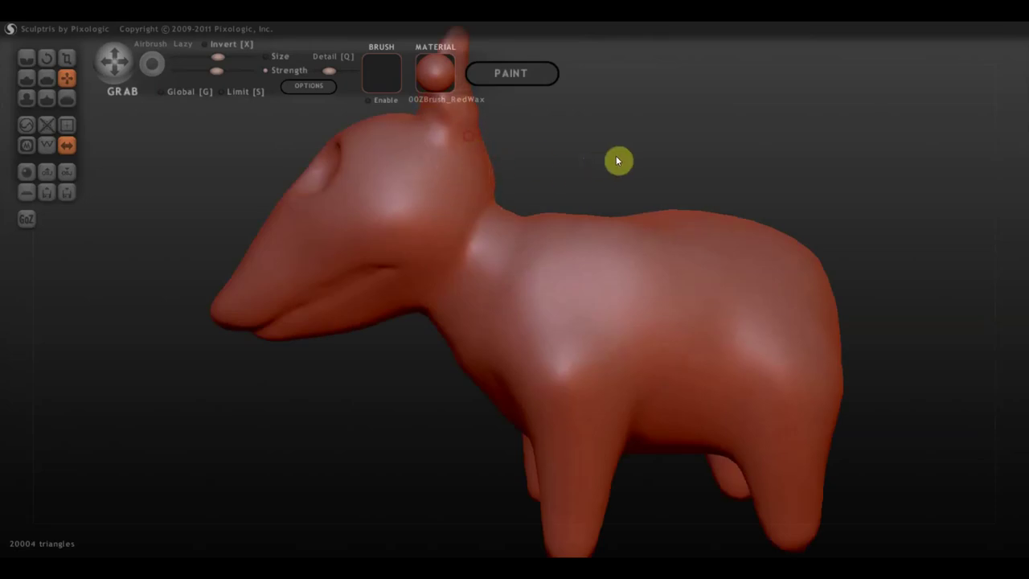
mouse_move(618, 162)
mouse_down()
mouse_move(436, 160)
mouse_move(536, 225)
mouse_move(501, 249)
mouse_up()
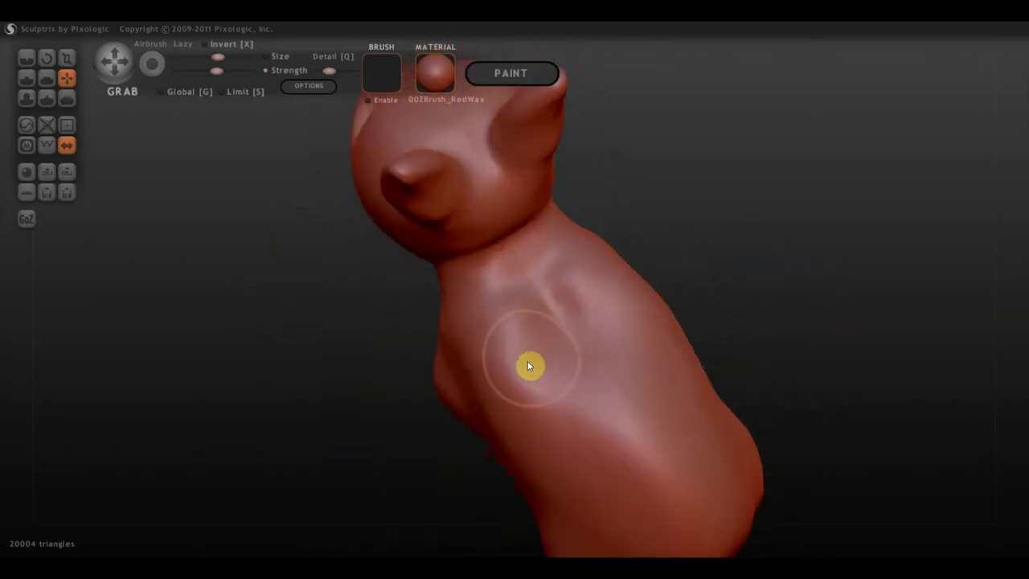
Flatten the lower side toward the rear leg and the belly with a smaller Flatten brush
click(45, 77)
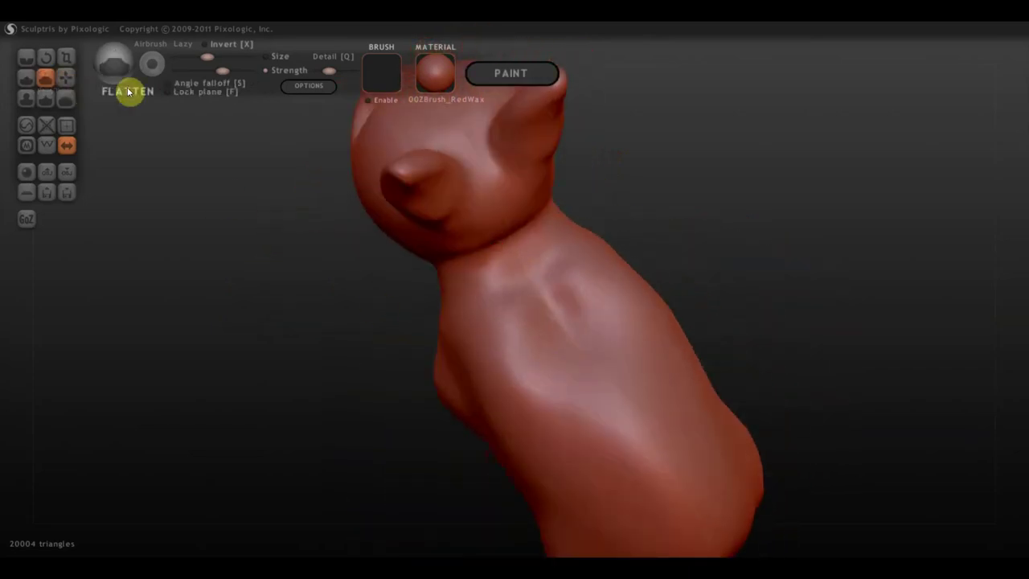
scroll(428, 267, down, 5)
mouse_move(544, 333)
mouse_down()
mouse_move(523, 321)
mouse_move(579, 358)
mouse_up()
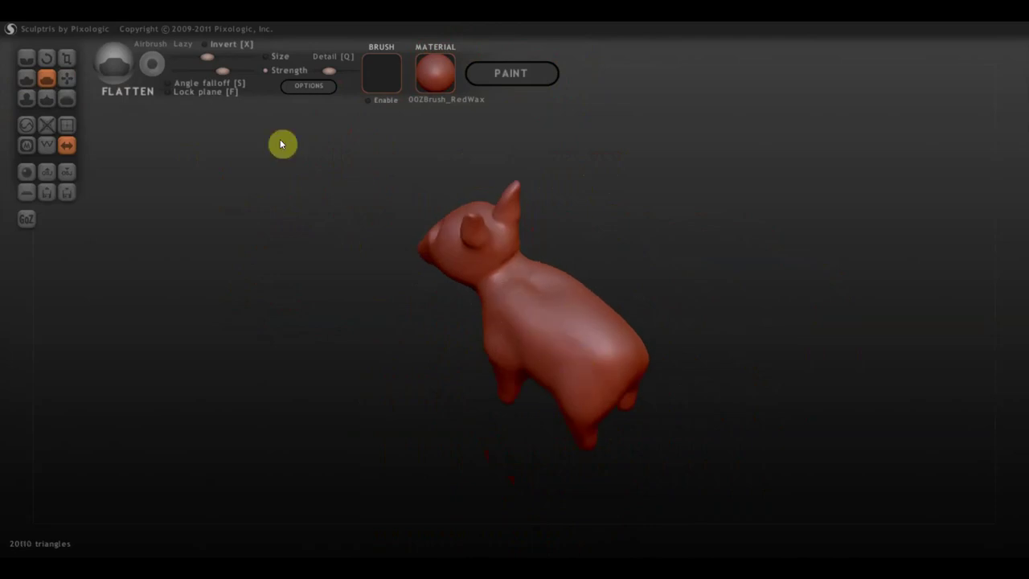
drag(222, 71, 205, 70)
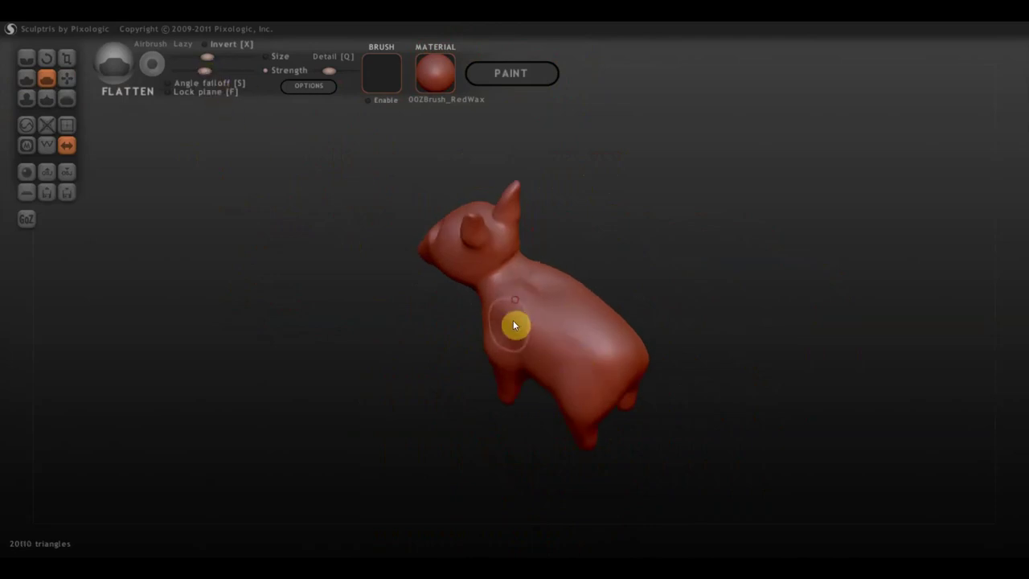
drag(508, 329, 610, 357)
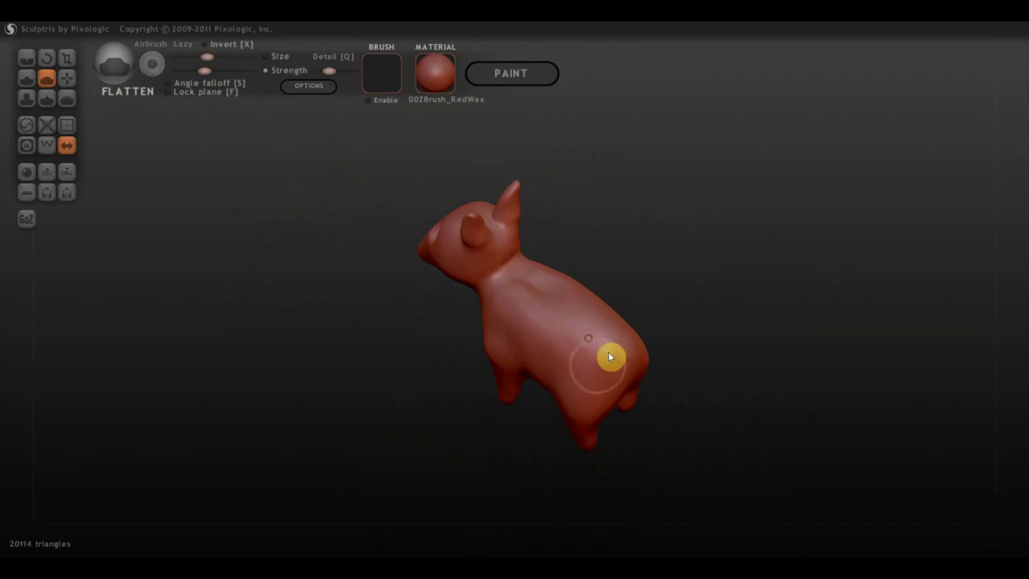
drag(668, 337, 776, 308)
scroll(643, 348, up, 3)
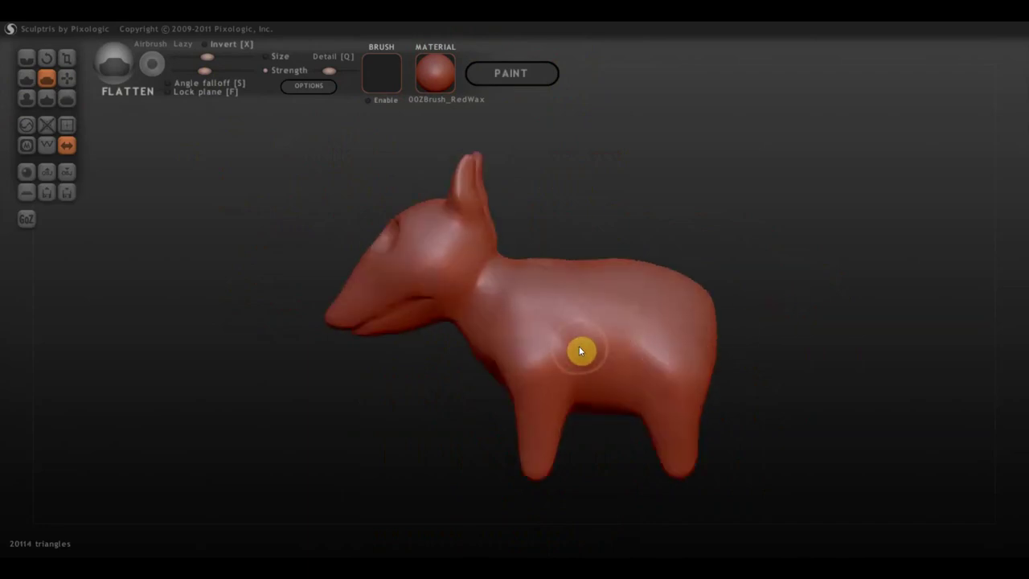
mouse_move(581, 350)
mouse_down()
mouse_move(544, 361)
mouse_move(523, 391)
mouse_up()
mouse_move(793, 436)
mouse_down()
mouse_move(732, 385)
mouse_move(716, 399)
mouse_up()
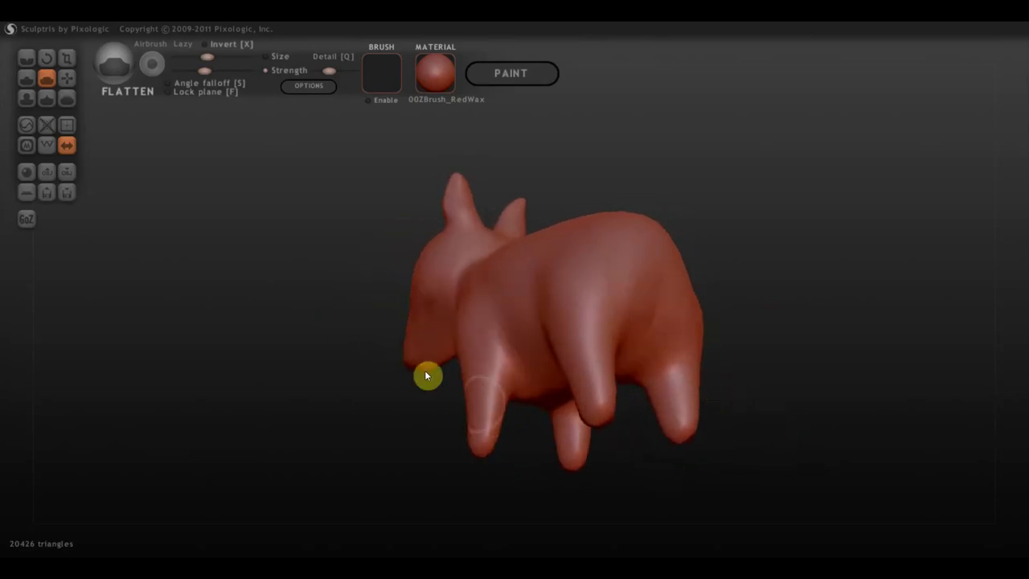
Carve creases where the legs join the body with the Crease brush
click(26, 59)
mouse_move(233, 293)
mouse_down()
mouse_move(530, 426)
mouse_move(575, 420)
mouse_move(541, 420)
mouse_up()
mouse_move(646, 424)
mouse_down()
mouse_move(657, 446)
mouse_move(666, 425)
mouse_move(703, 423)
mouse_move(652, 427)
mouse_move(720, 426)
mouse_move(662, 452)
mouse_up()
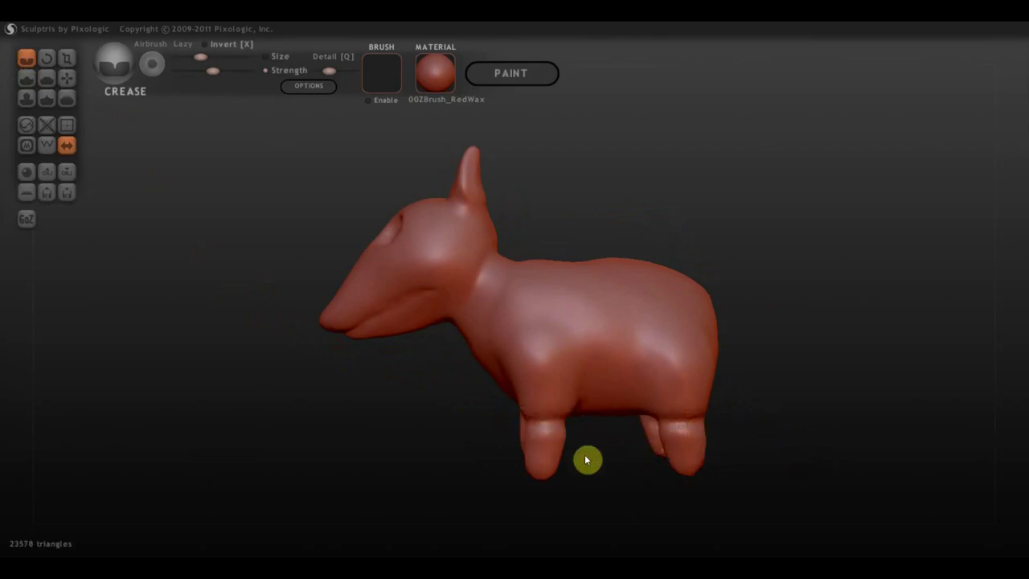
Enlarge the brush and smooth away the crease ring on the front leg
drag(200, 56, 209, 56)
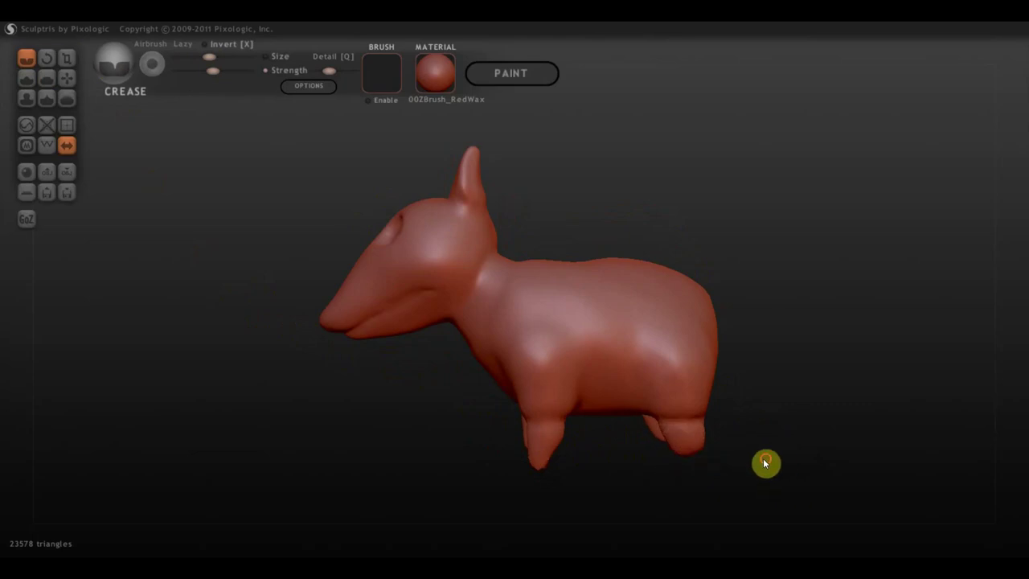
mouse_move(767, 461)
mouse_down()
mouse_move(696, 439)
mouse_move(519, 440)
mouse_up()
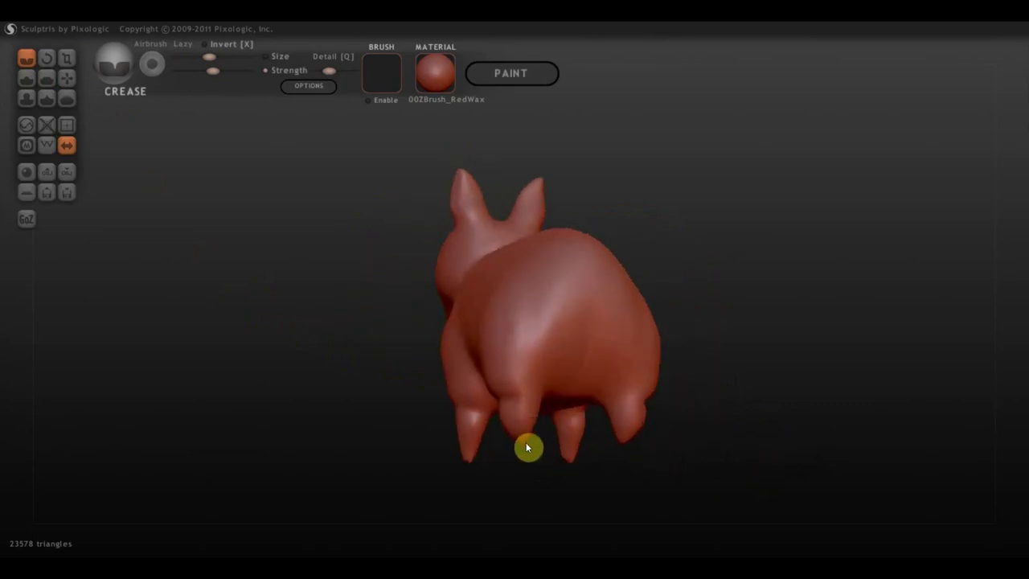
drag(766, 379, 865, 387)
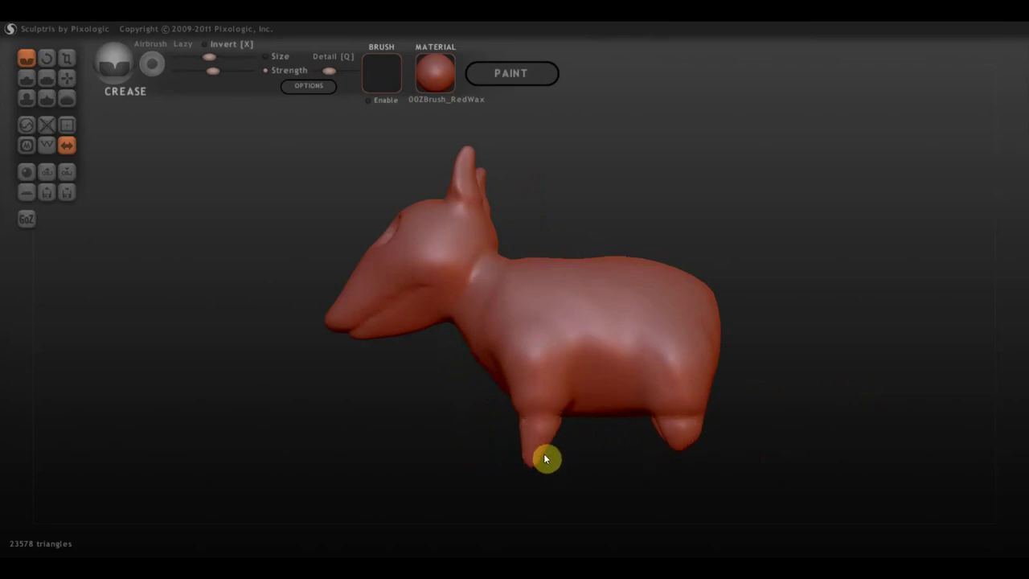
shift+drag(544, 453, 537, 424)
With a slightly smaller Grab brush, pull the front and back legs down to lengthen them
click(69, 79)
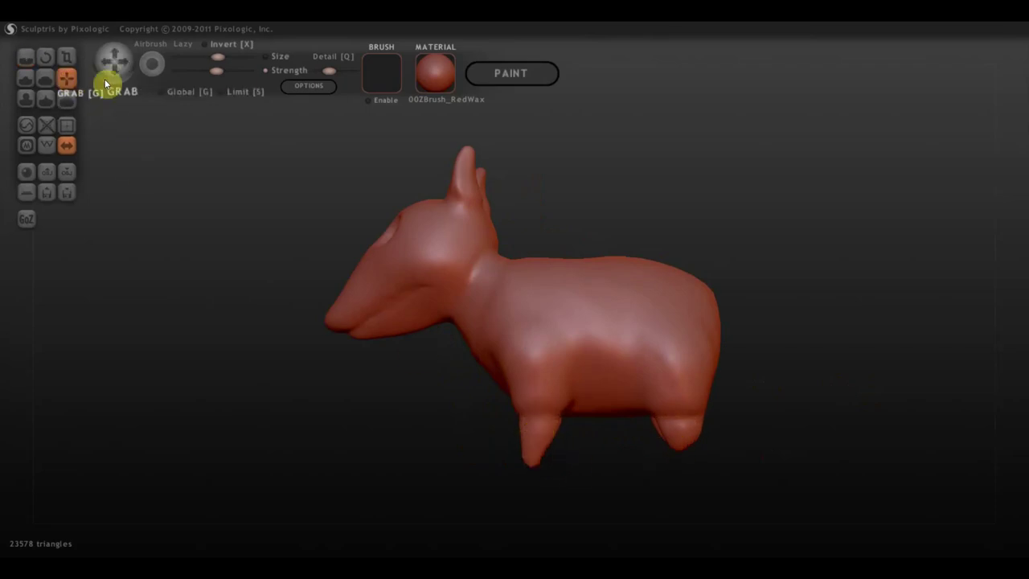
drag(203, 60, 199, 58)
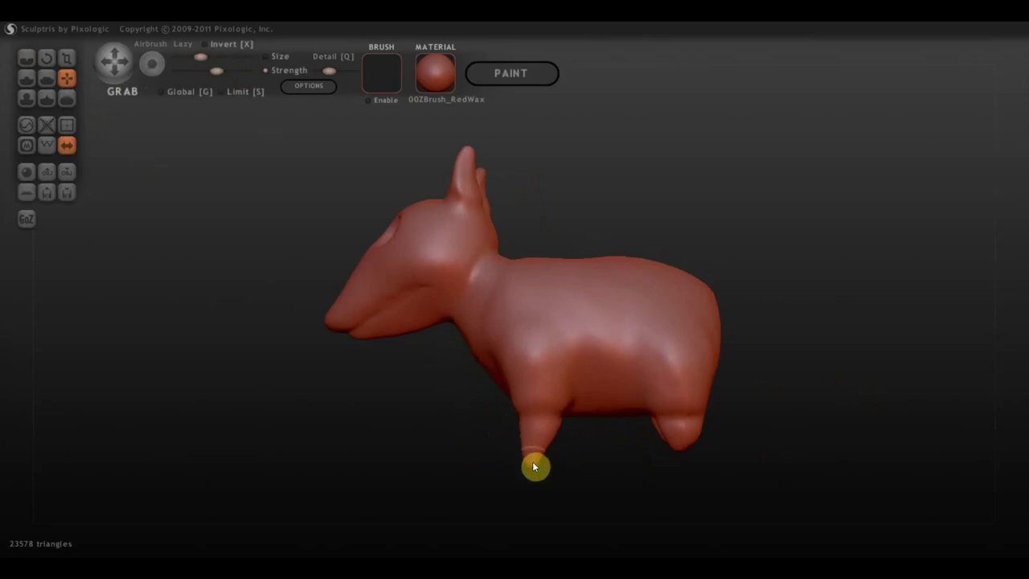
drag(534, 465, 534, 487)
drag(686, 461, 690, 490)
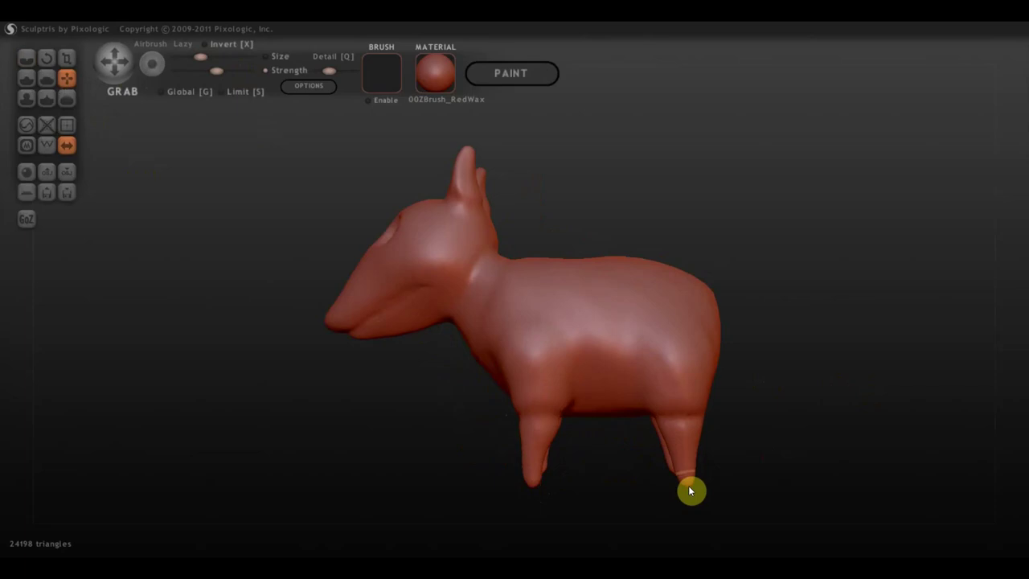
drag(777, 442, 895, 447)
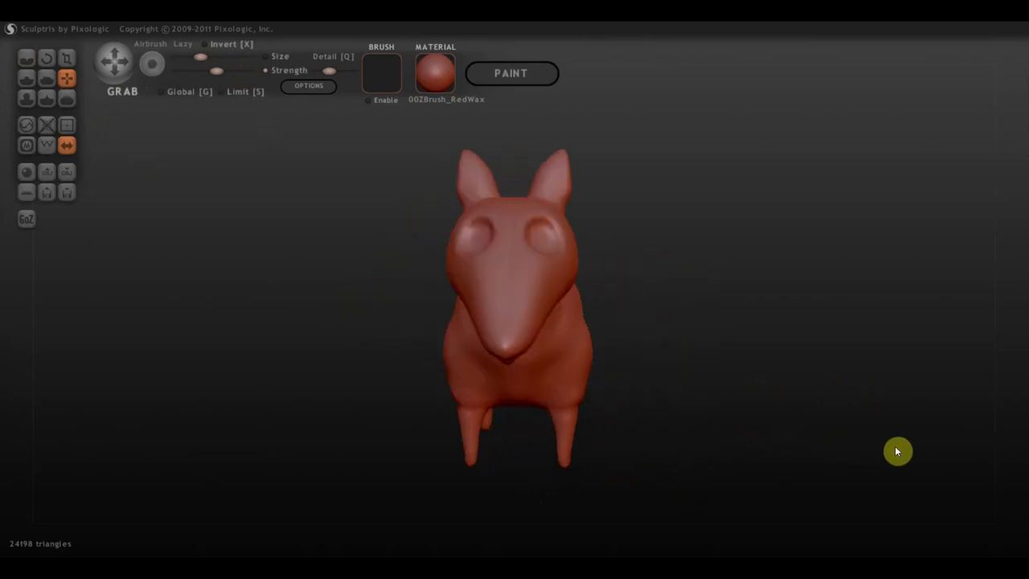
drag(721, 412, 498, 400)
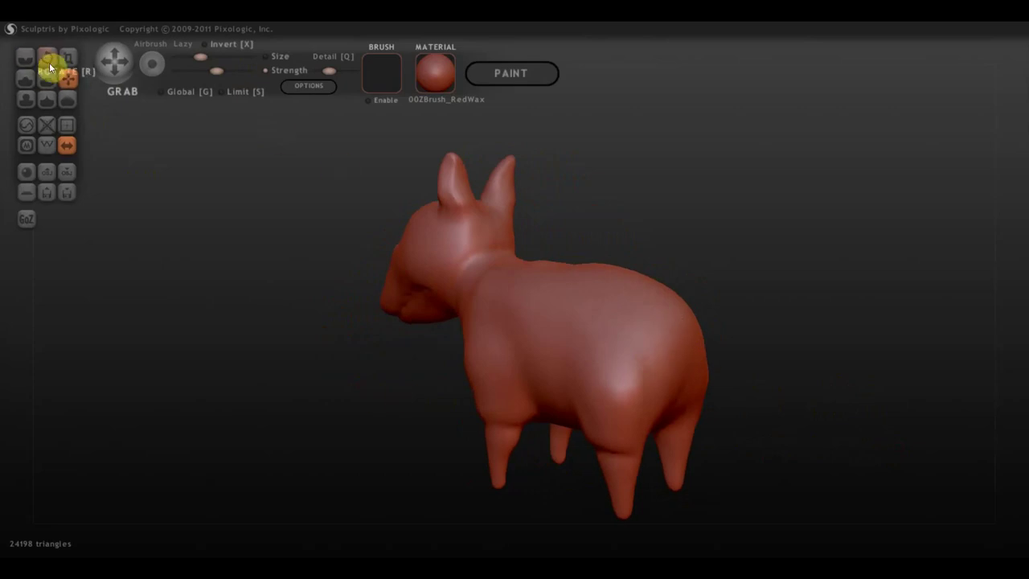
mouse_move(200, 57)
mouse_down()
mouse_move(212, 57)
mouse_move(203, 57)
mouse_up()
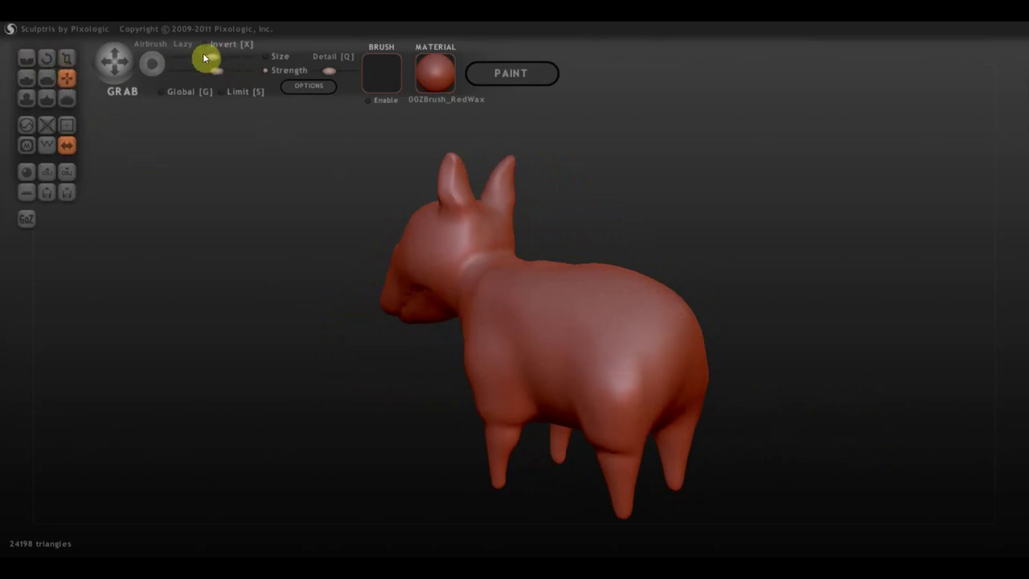
Mask a few spots on the rear, then undo them
ctrl+click(676, 321)
ctrl+click(678, 320)
mouse_move(672, 328)
right_down()
mouse_move(766, 345)
mouse_move(729, 346)
right_up()
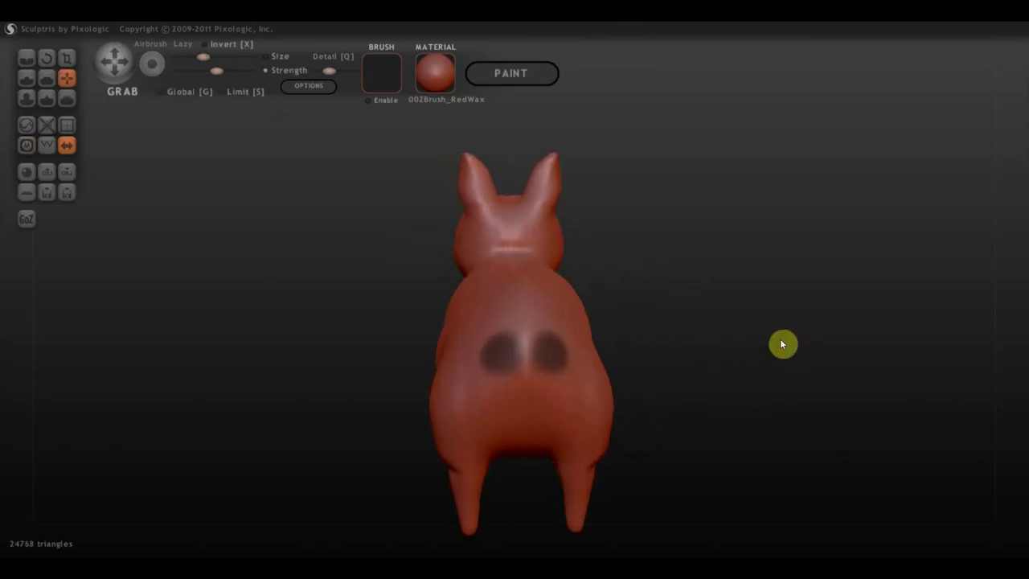
key(ctrl+z)
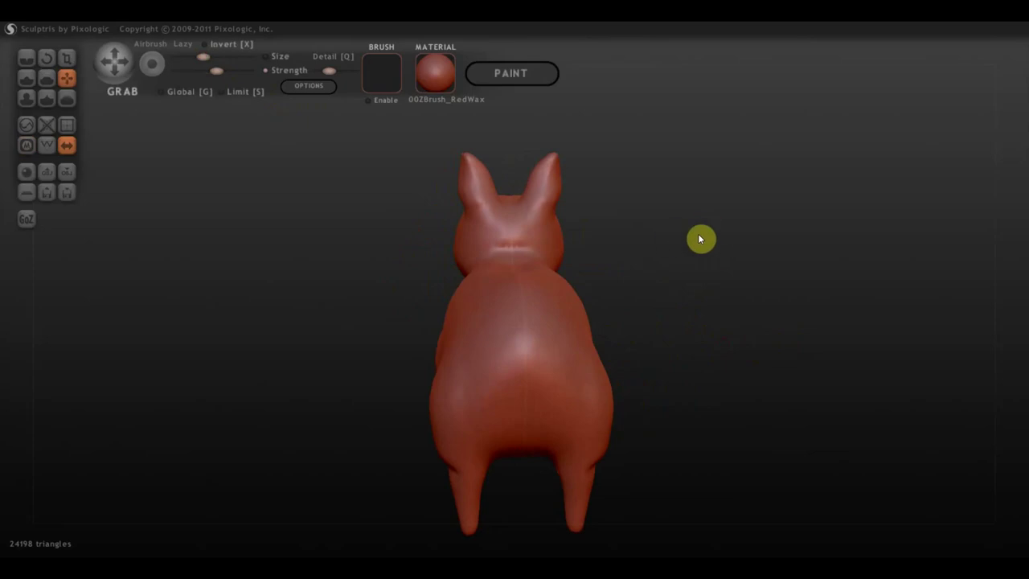
Try a mask spot on the middle of the back and clear it again
key(m)
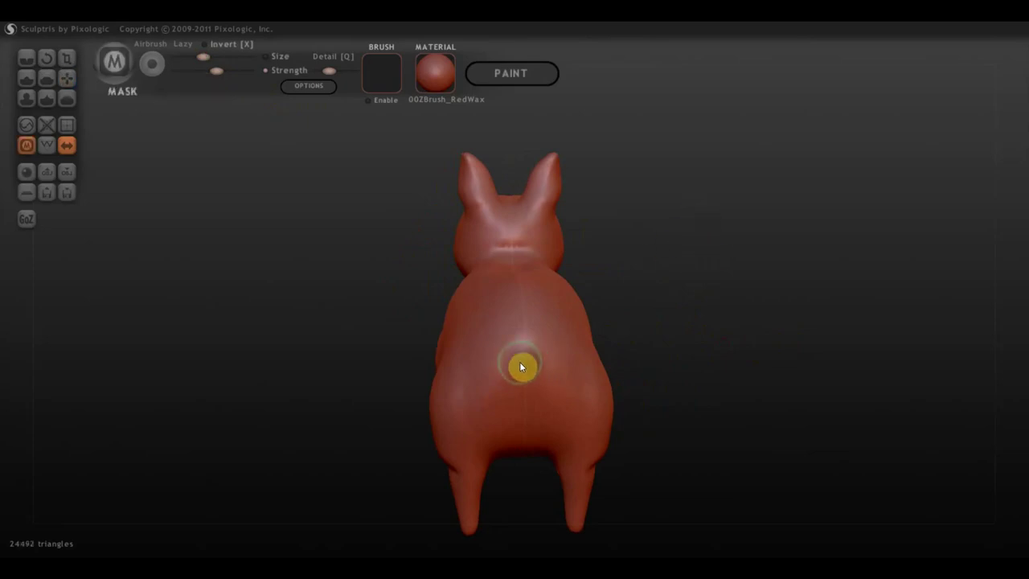
click(527, 364)
key(g)
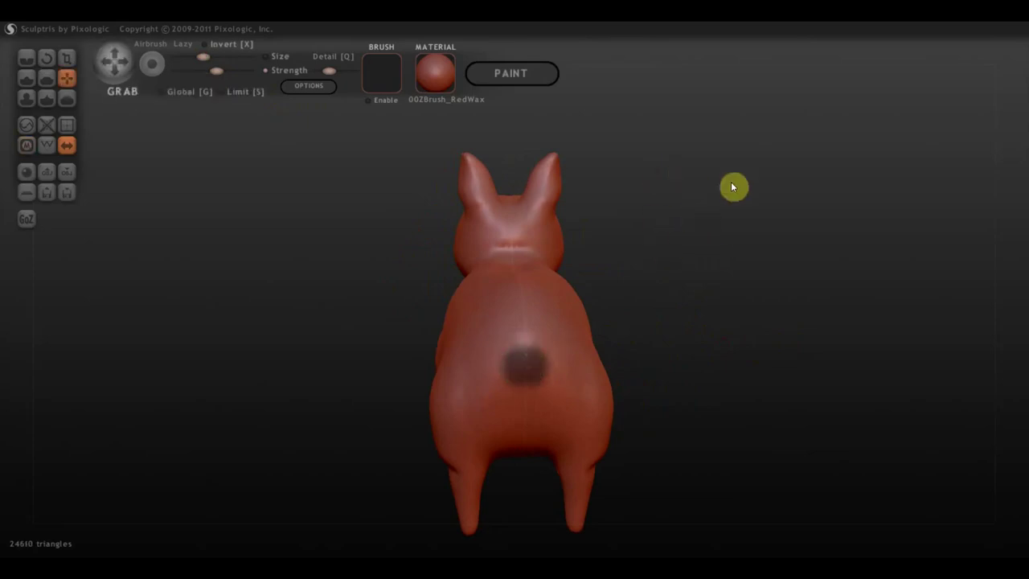
ctrl+click(700, 383)
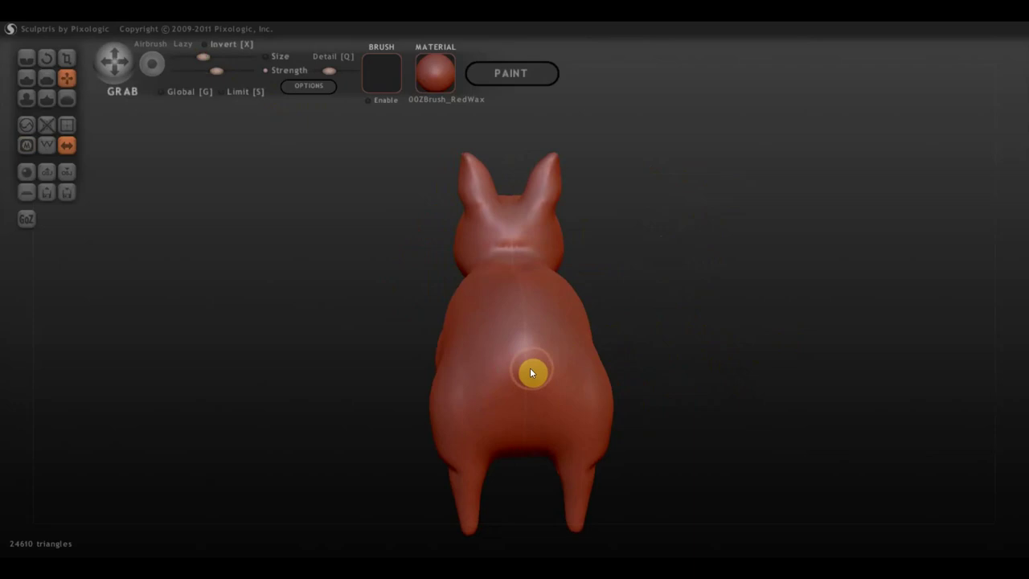
key(m)
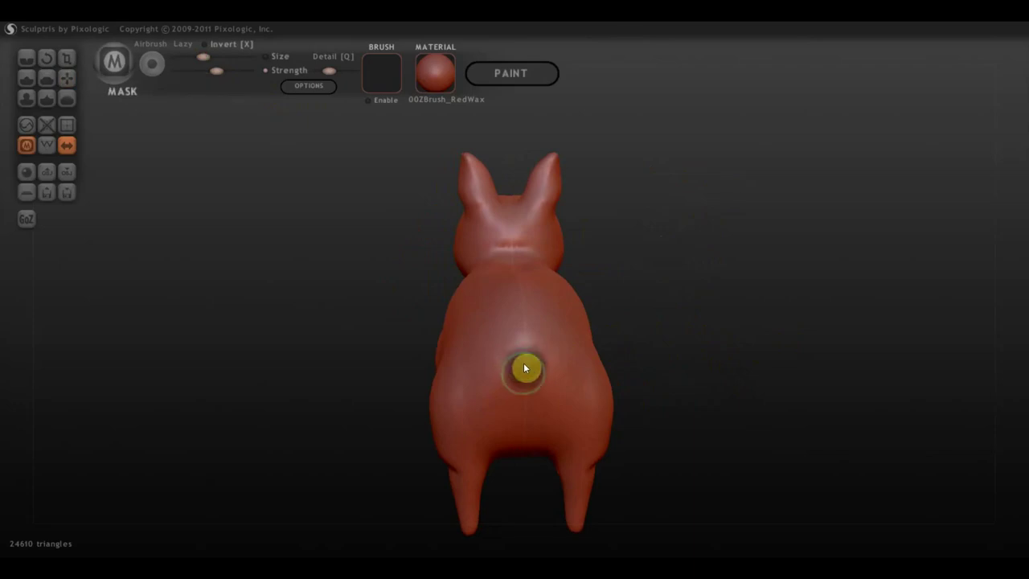
key(g)
drag(672, 351, 794, 345)
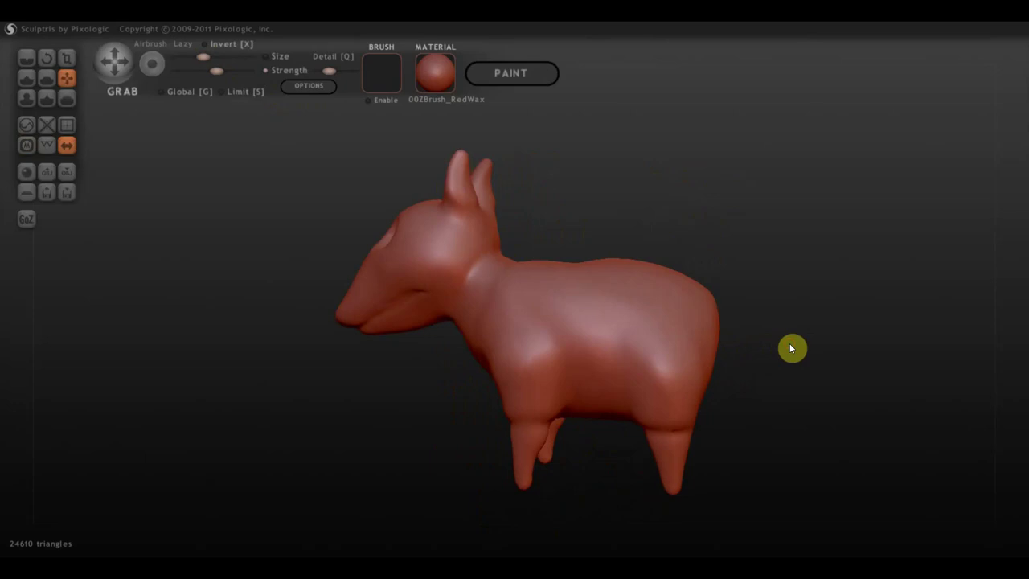
drag(813, 336, 680, 355)
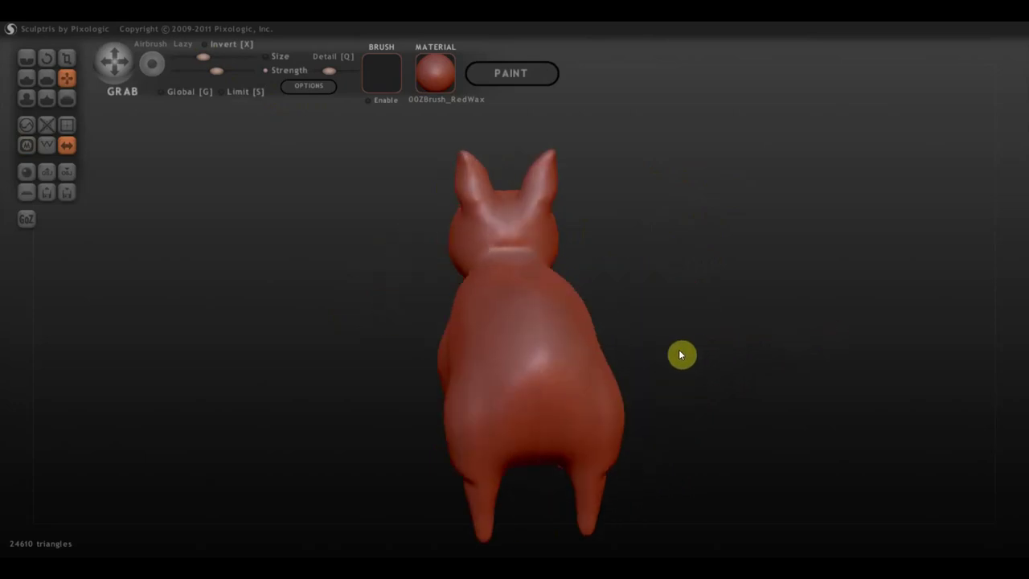
Mask a round spot on the rear and invert the mask so only that spot is free
key(m)
click(539, 356)
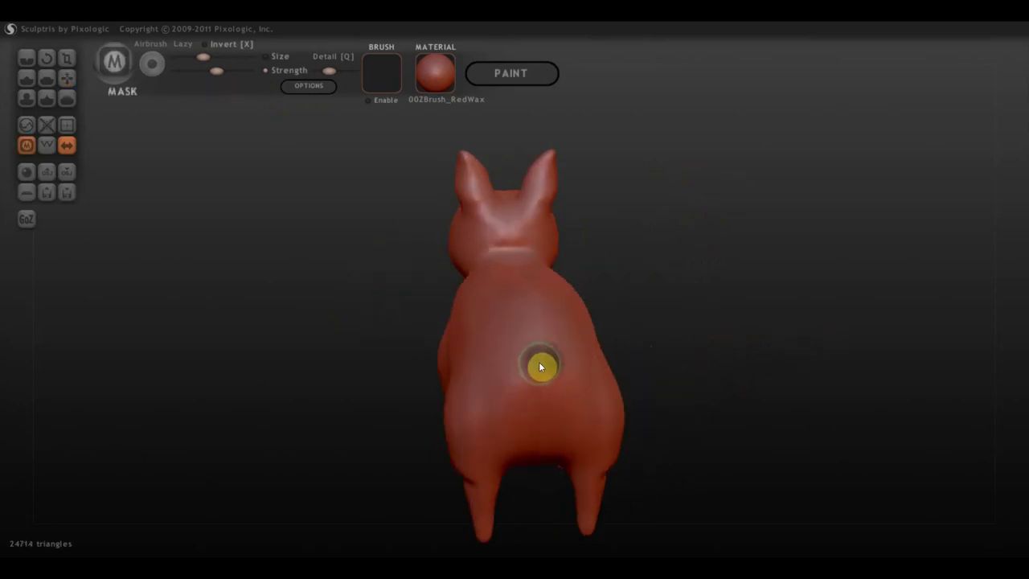
key(g)
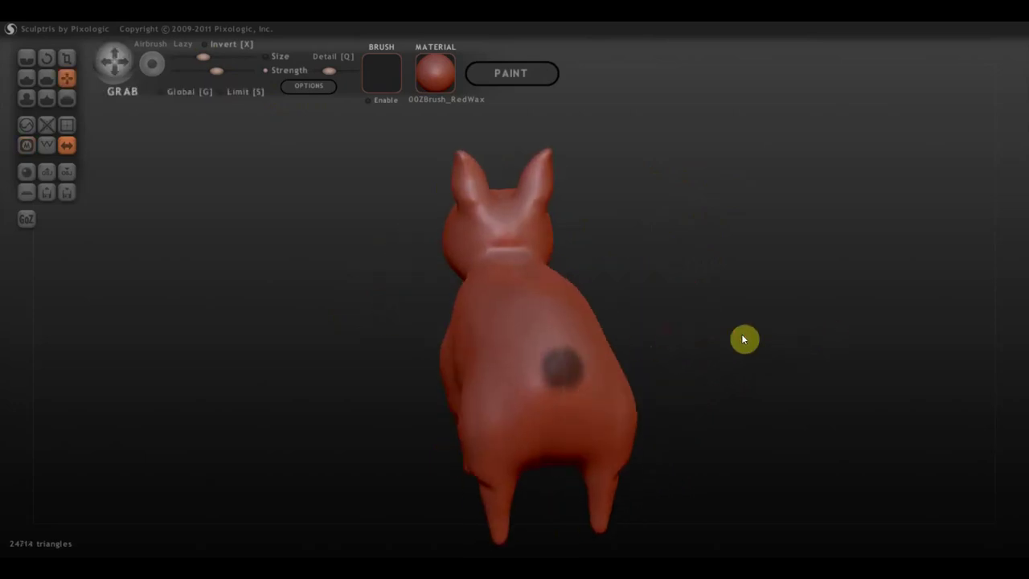
drag(745, 338, 813, 323)
drag(879, 347, 822, 346)
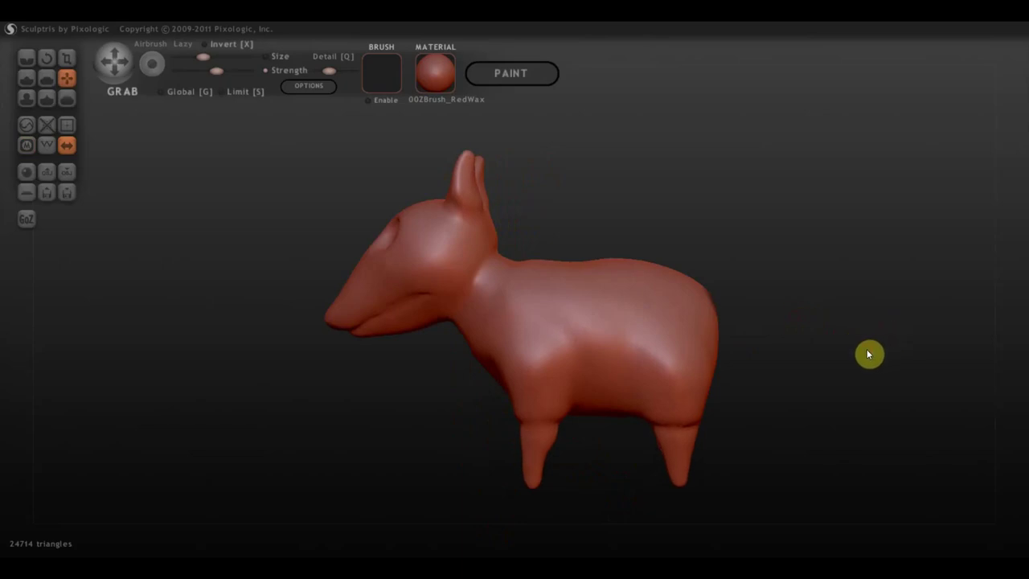
ctrl+click(823, 353)
drag(838, 351, 646, 347)
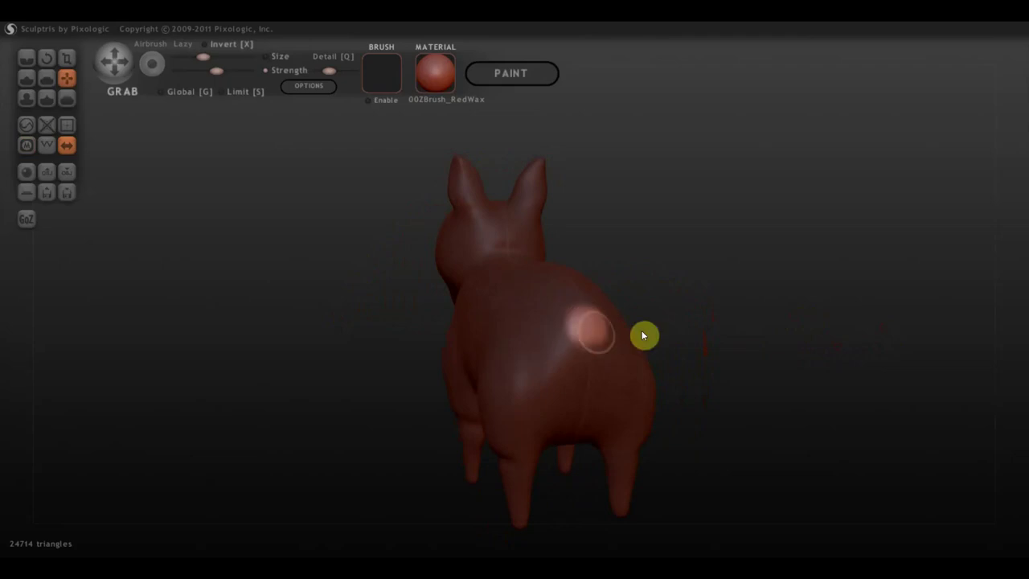
mouse_move(643, 335)
mouse_down()
mouse_move(769, 314)
mouse_move(632, 314)
mouse_up()
Set Draw to Clay, then pull the free rear spot out into a long tail with Grab
click(25, 78)
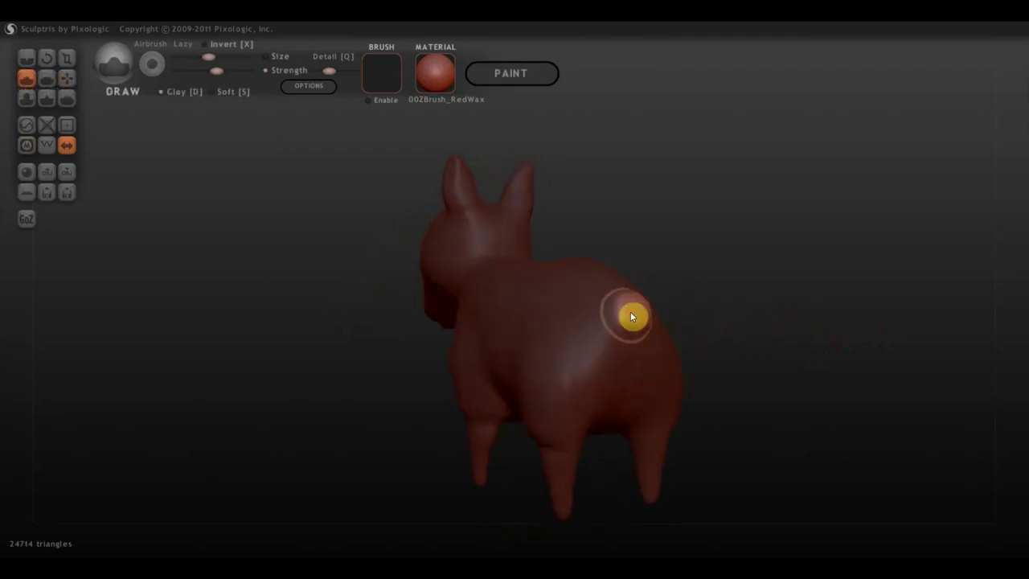
click(166, 93)
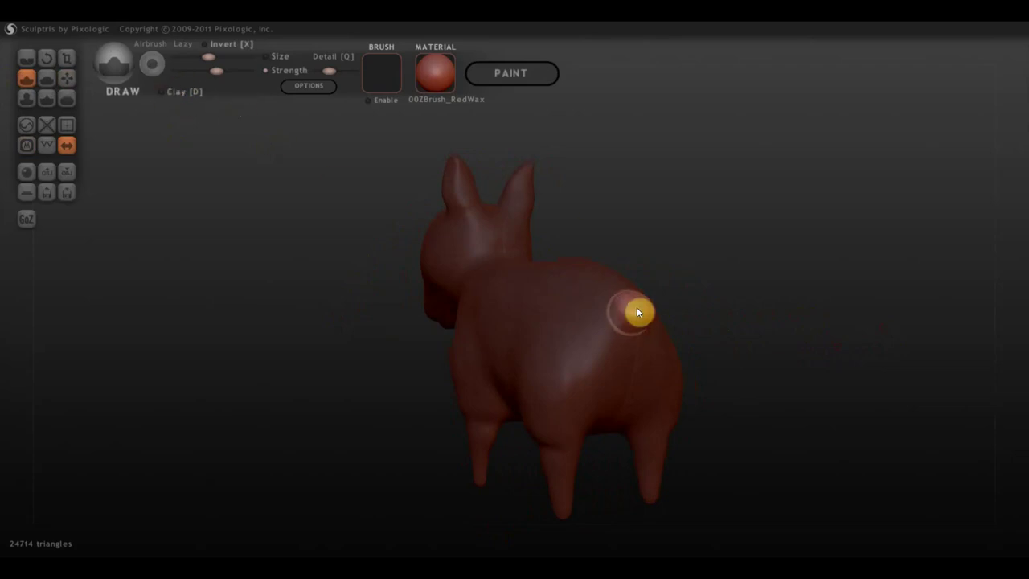
drag(727, 322, 799, 329)
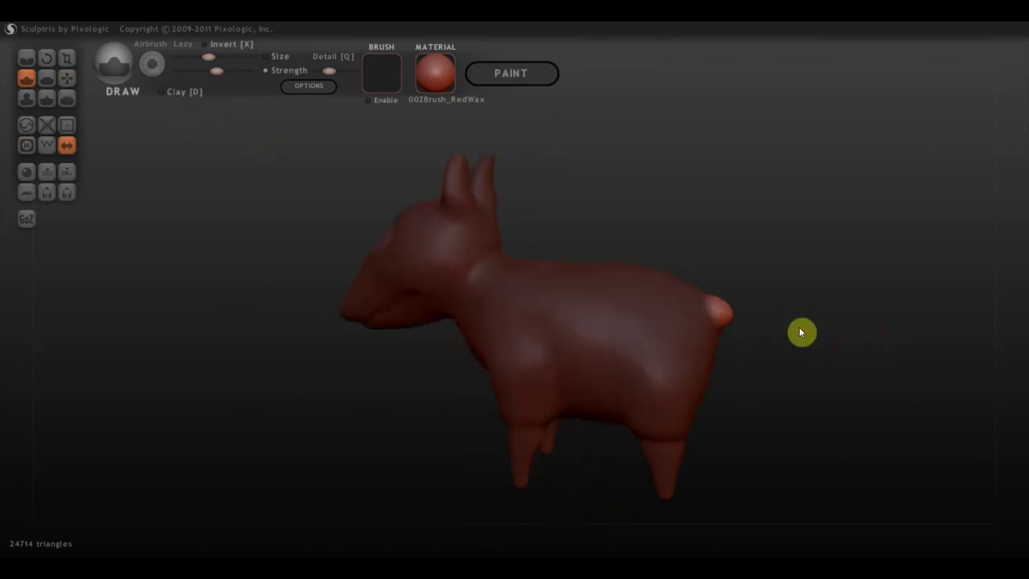
click(66, 79)
mouse_move(728, 308)
mouse_down()
mouse_move(750, 259)
mouse_move(796, 234)
mouse_up()
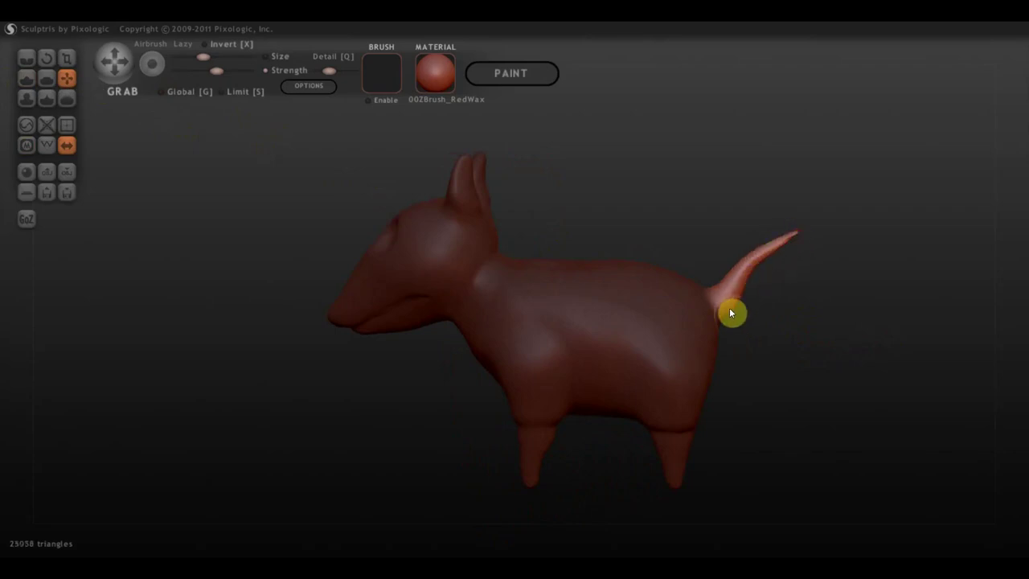
Round and stretch the tail tip with higher Detail, then undo back to the small bump
mouse_move(739, 308)
mouse_down()
mouse_move(778, 314)
mouse_move(861, 372)
mouse_move(809, 317)
mouse_move(732, 269)
mouse_up()
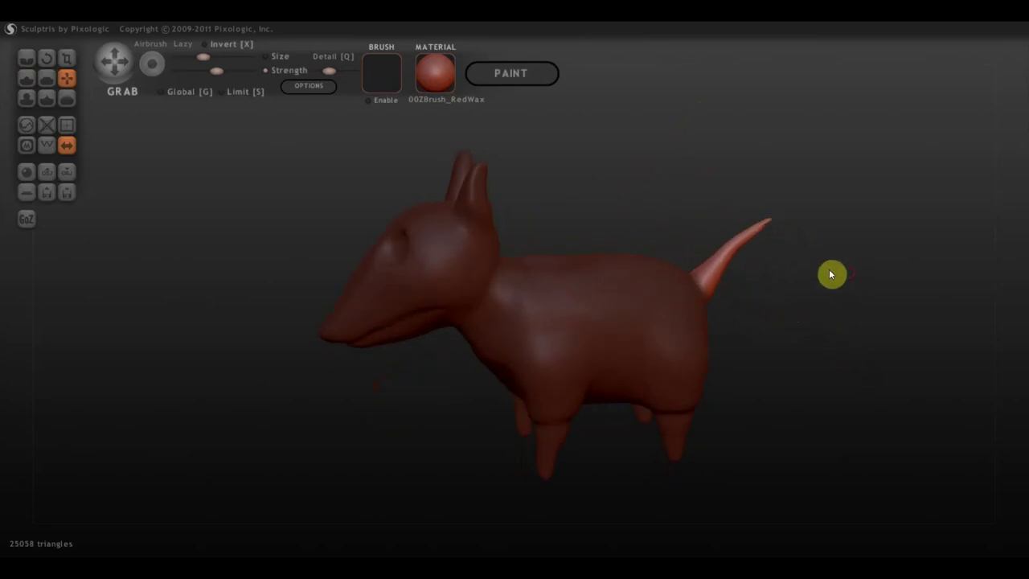
drag(829, 269, 622, 297)
scroll(673, 448, up, 5)
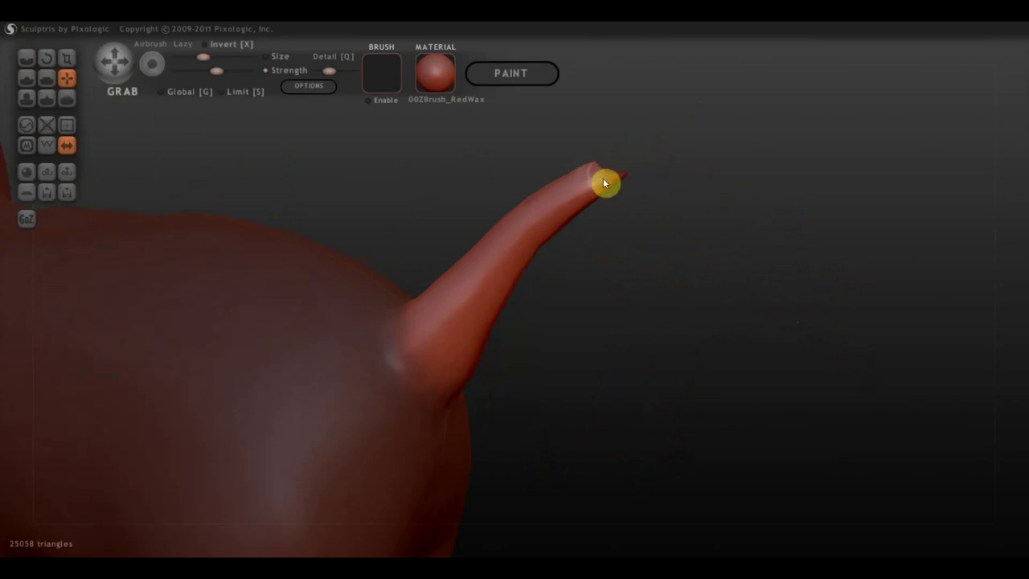
drag(611, 184, 588, 175)
drag(564, 215, 538, 211)
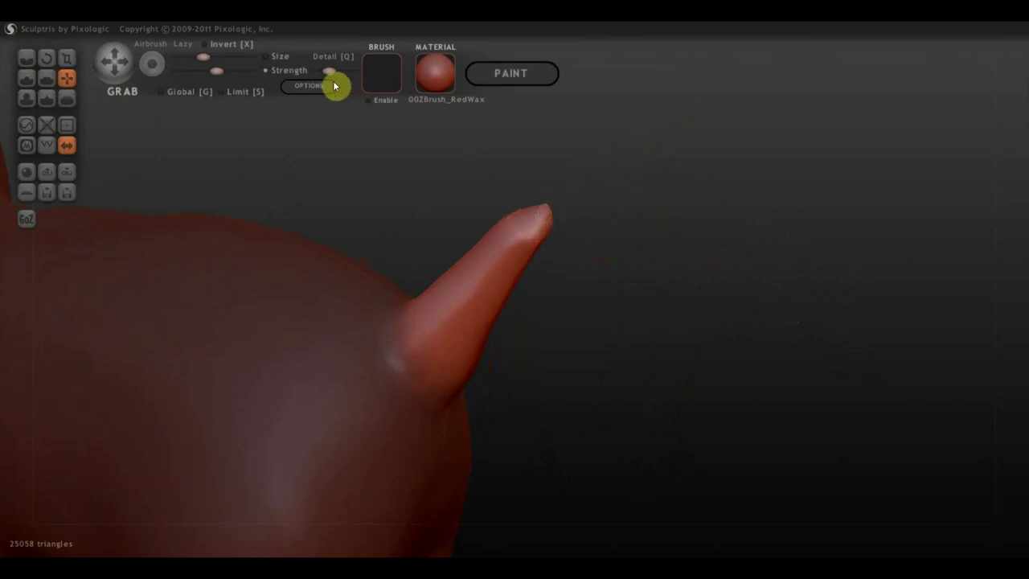
drag(330, 71, 351, 71)
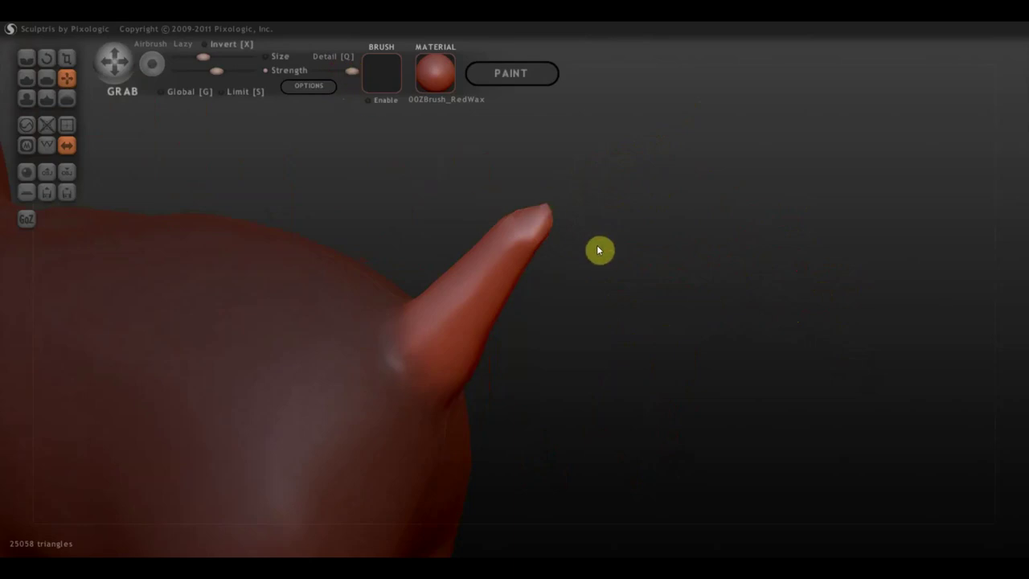
drag(546, 210, 661, 137)
key(ctrl+z)
key(ctrl+z)
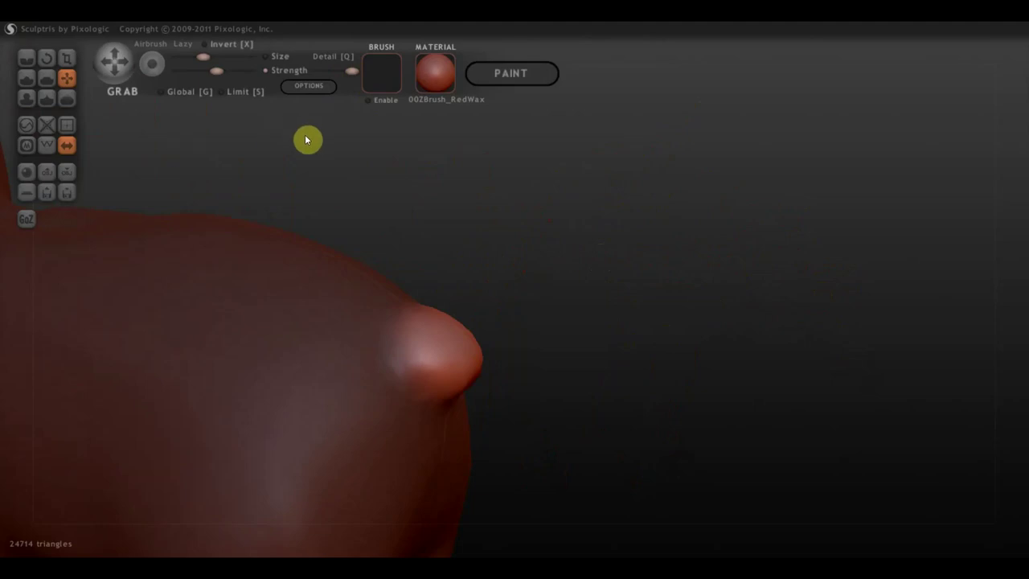
Show the wireframe and pull the rear bump into a long pointed tail, smoothing its base
click(53, 151)
mouse_move(468, 310)
mouse_down()
mouse_move(458, 336)
mouse_move(476, 331)
mouse_up()
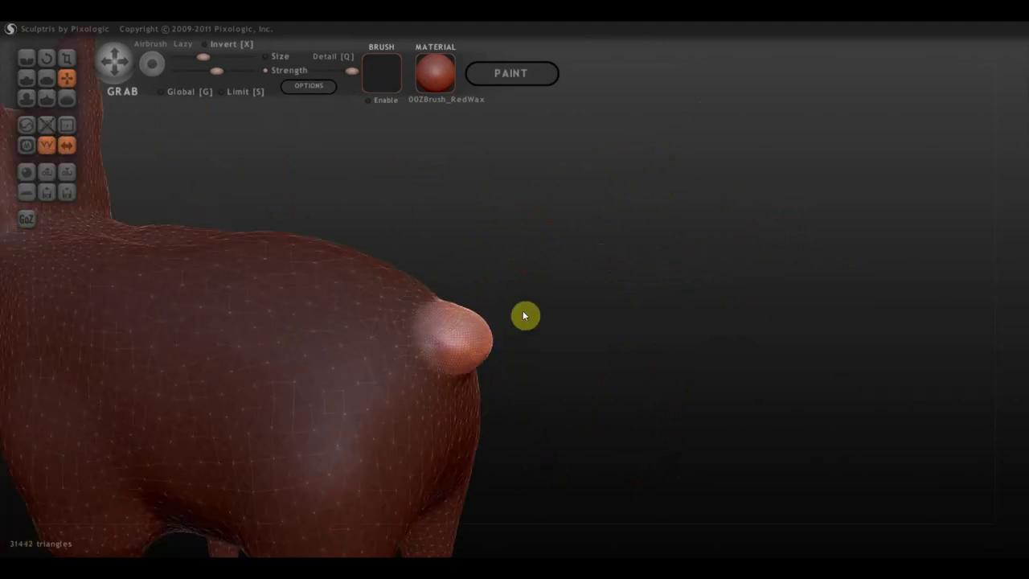
drag(535, 318, 551, 313)
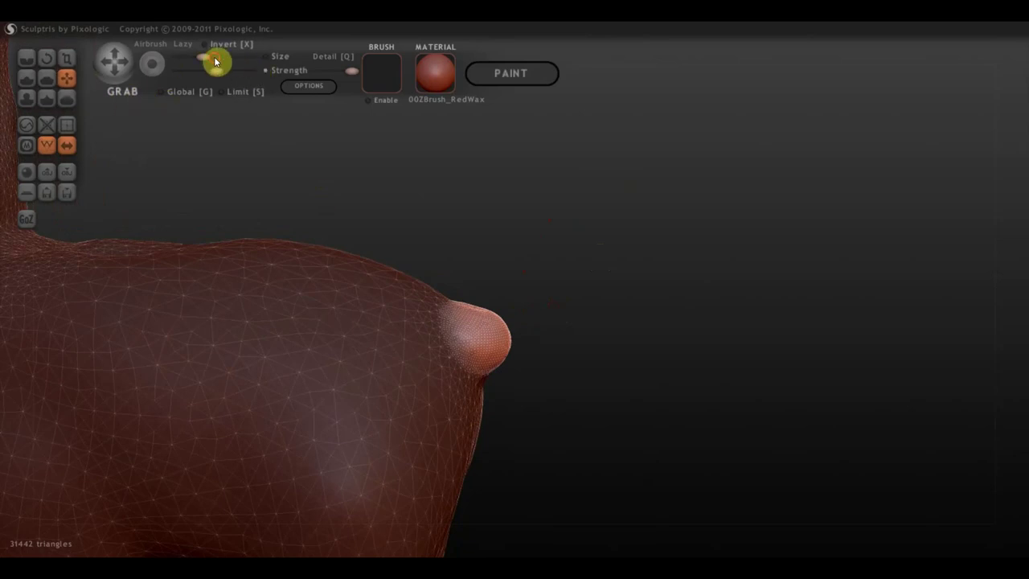
mouse_move(505, 336)
mouse_down()
mouse_move(565, 229)
mouse_move(620, 182)
mouse_up()
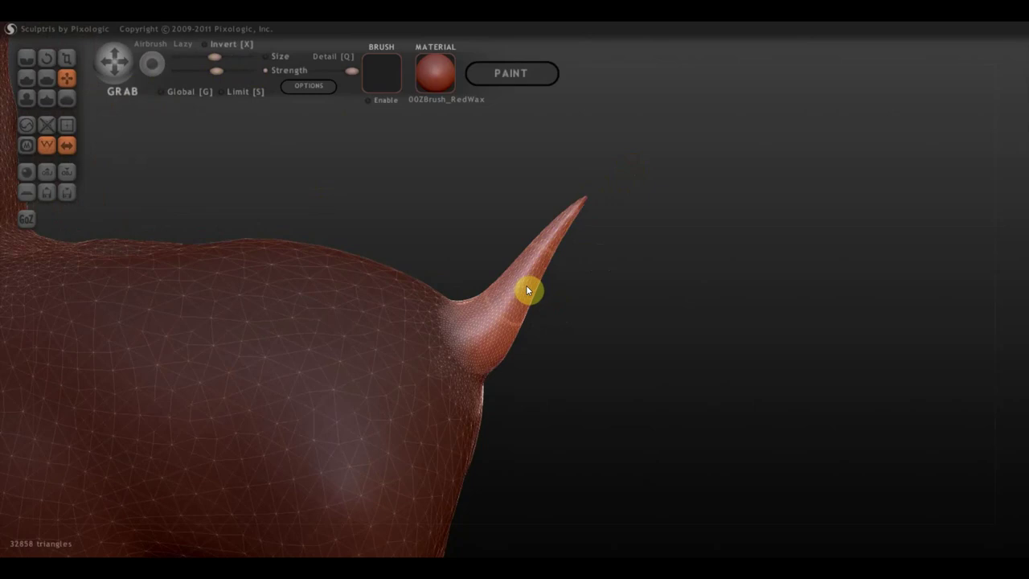
drag(577, 215, 621, 181)
drag(517, 300, 577, 223)
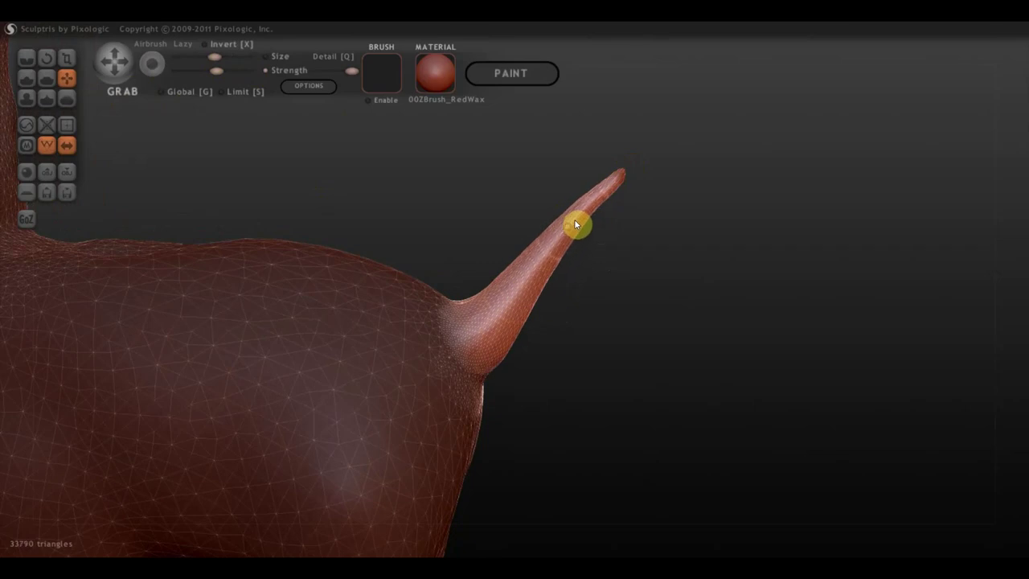
shift+drag(499, 322, 499, 318)
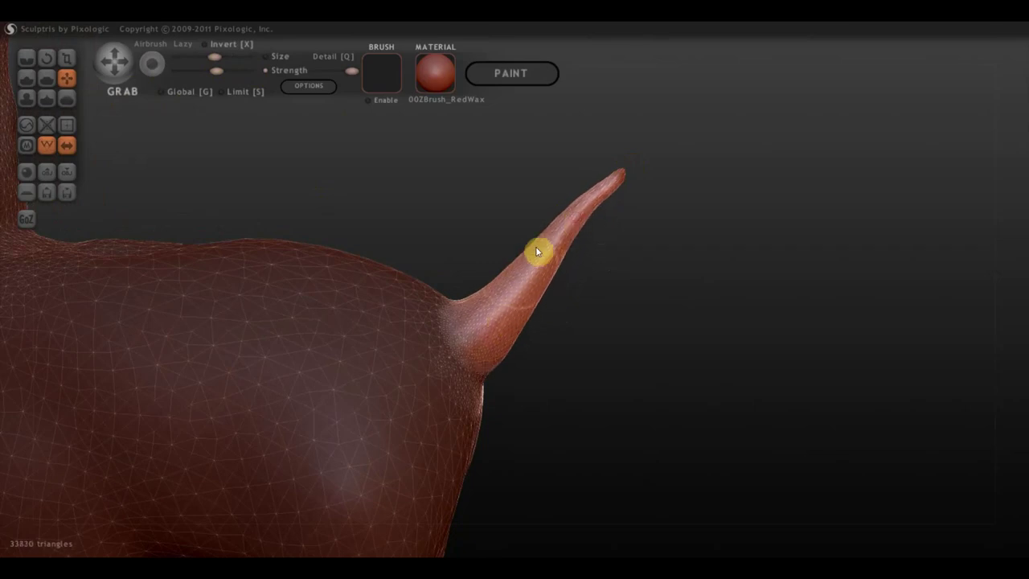
Stretch the tail's upper section longer and thinner, then zoom out and in to inspect it
drag(598, 202, 651, 175)
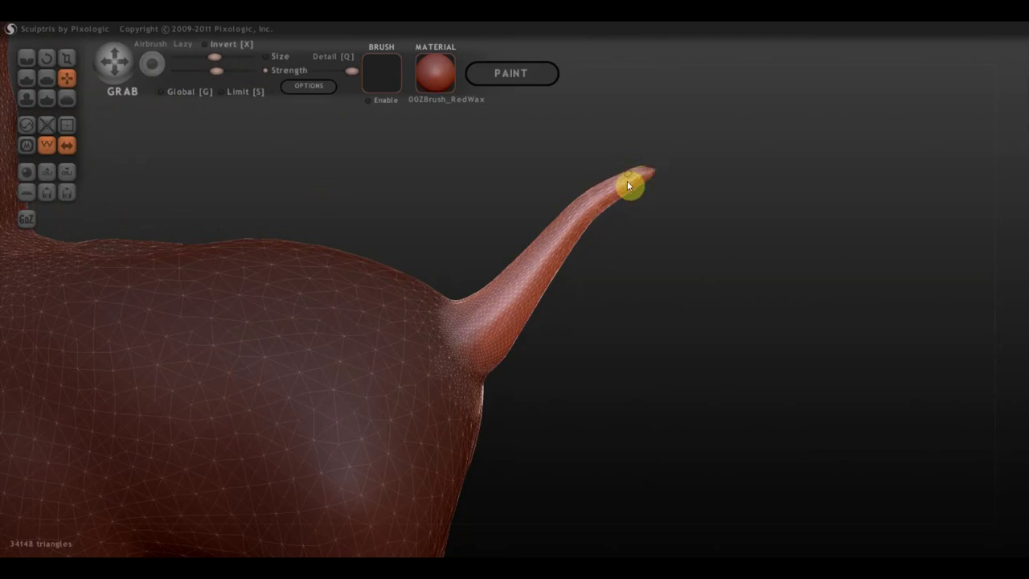
mouse_move(650, 189)
mouse_down()
mouse_move(623, 259)
mouse_move(611, 344)
mouse_move(614, 330)
mouse_move(522, 273)
mouse_move(656, 248)
mouse_move(569, 336)
mouse_move(560, 266)
mouse_move(570, 320)
mouse_move(507, 330)
mouse_move(483, 322)
mouse_up()
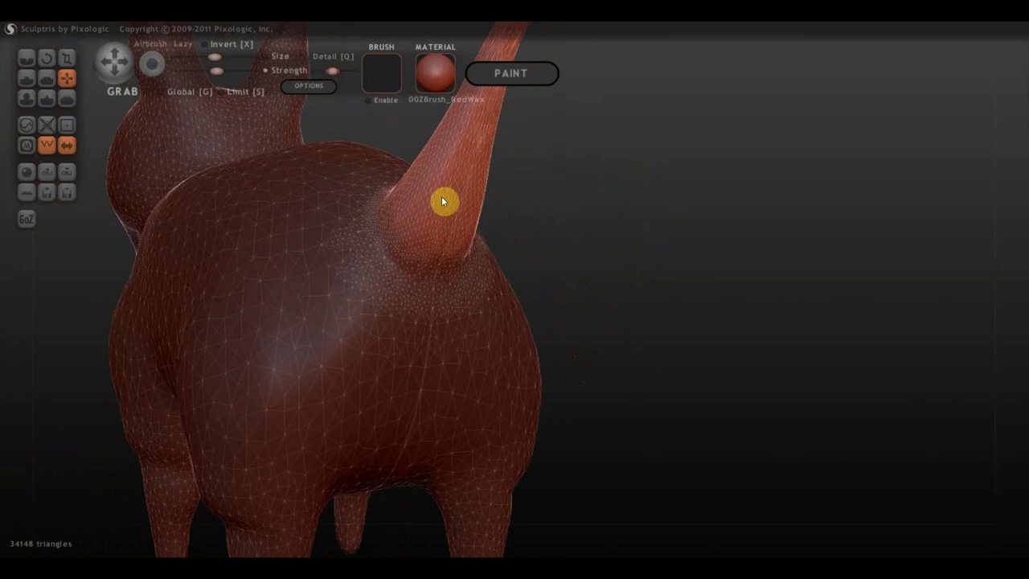
drag(513, 215, 635, 230)
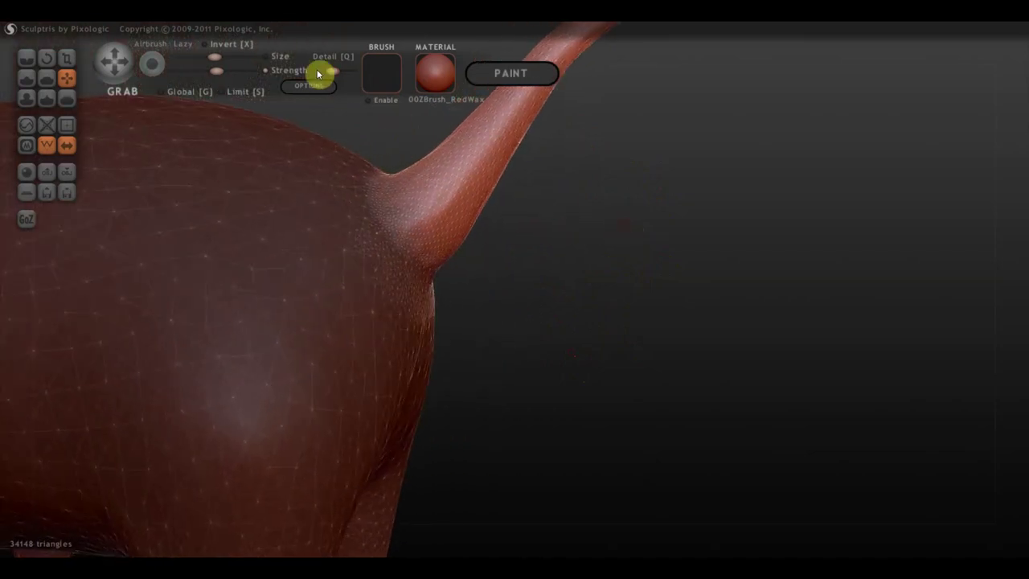
drag(339, 67, 332, 71)
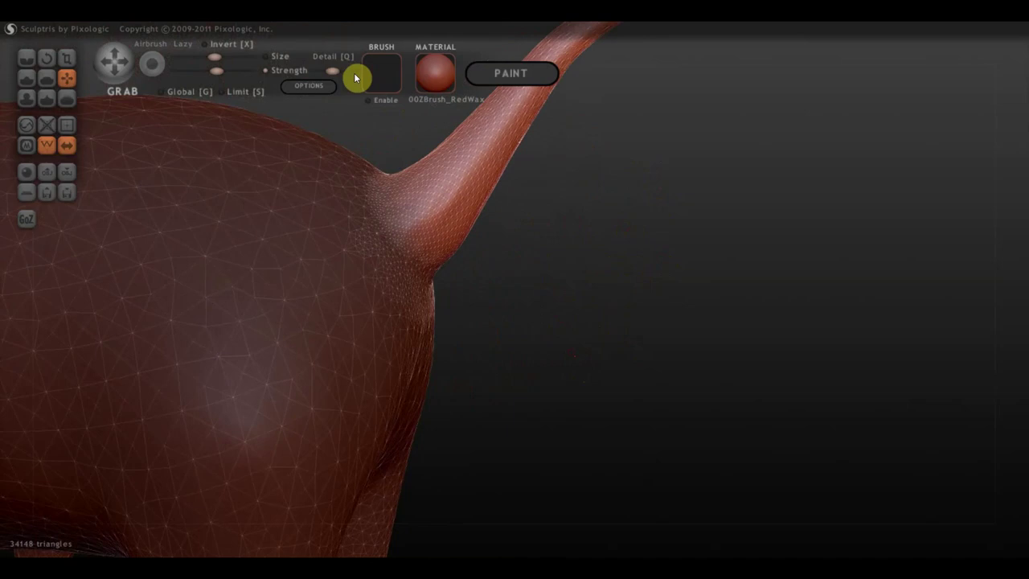
scroll(522, 198, down, 1)
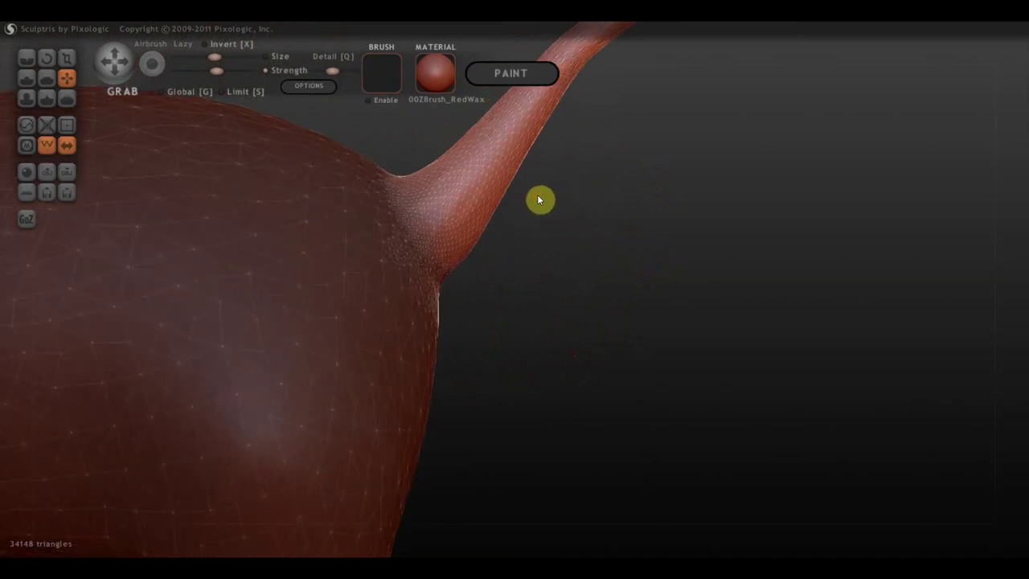
scroll(540, 201, down, 3)
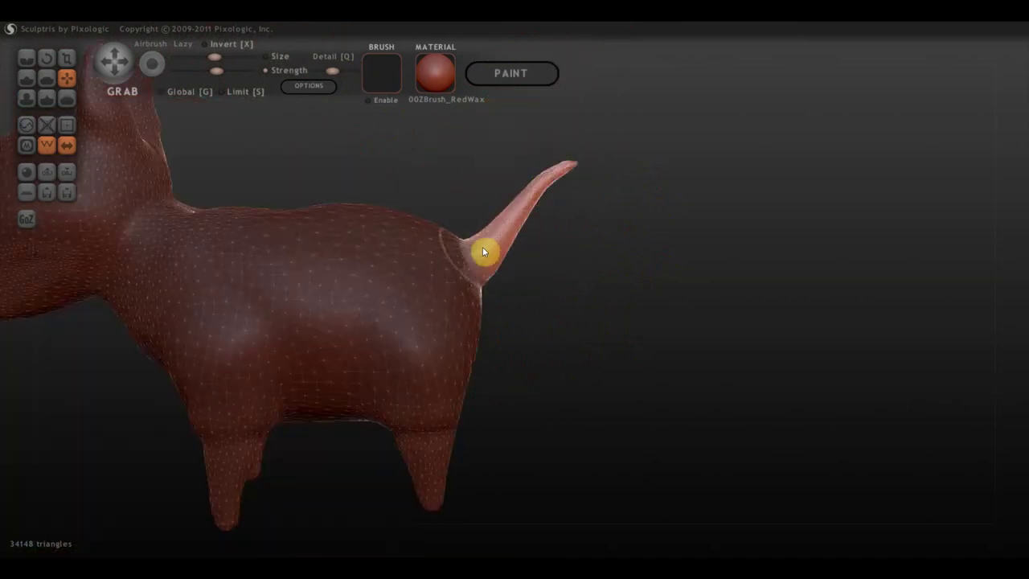
scroll(540, 221, up, 2)
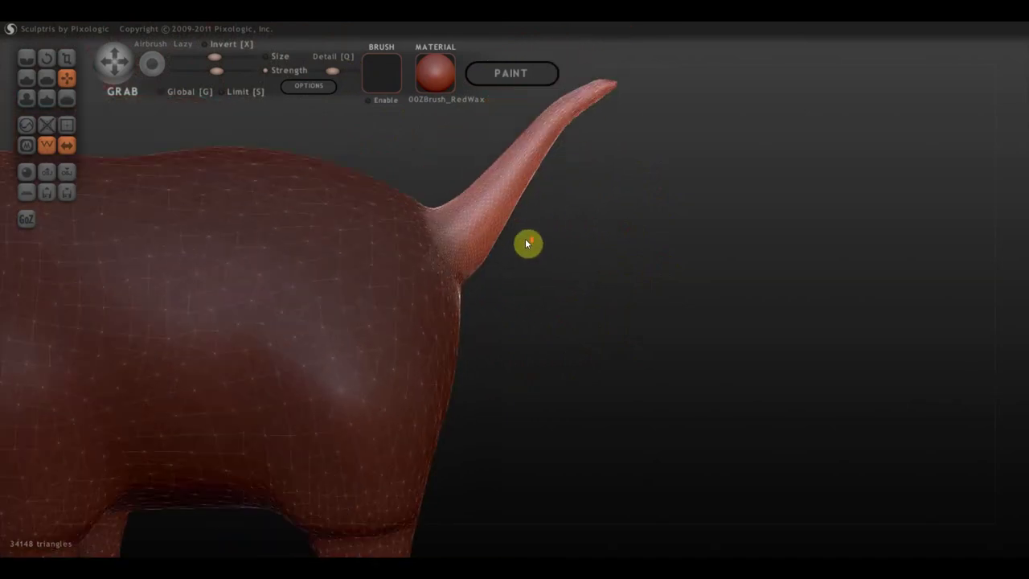
scroll(529, 243, up, 1)
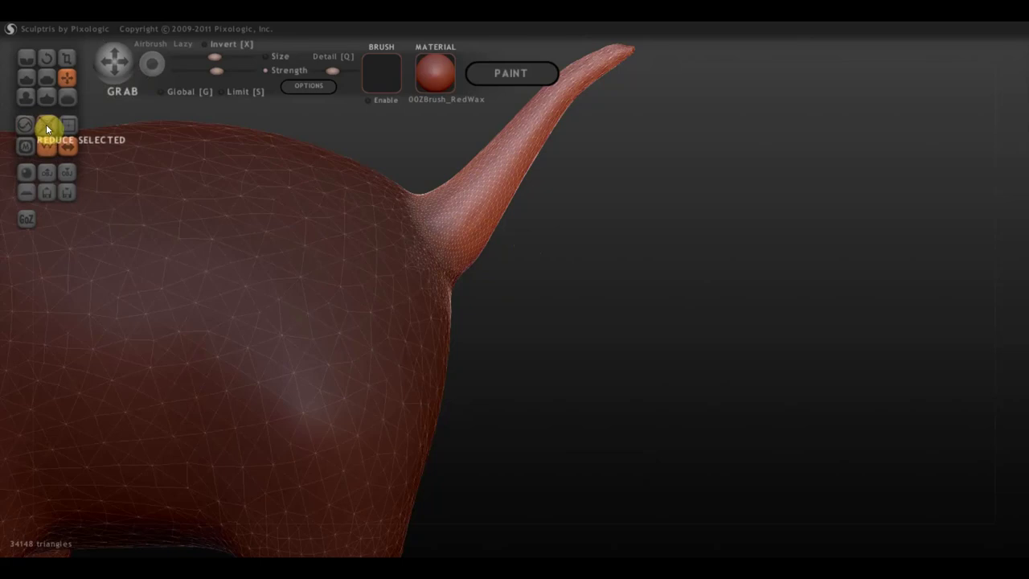
Reduce the mesh twice, clearing the mask in between, down to 28464 triangles
click(46, 127)
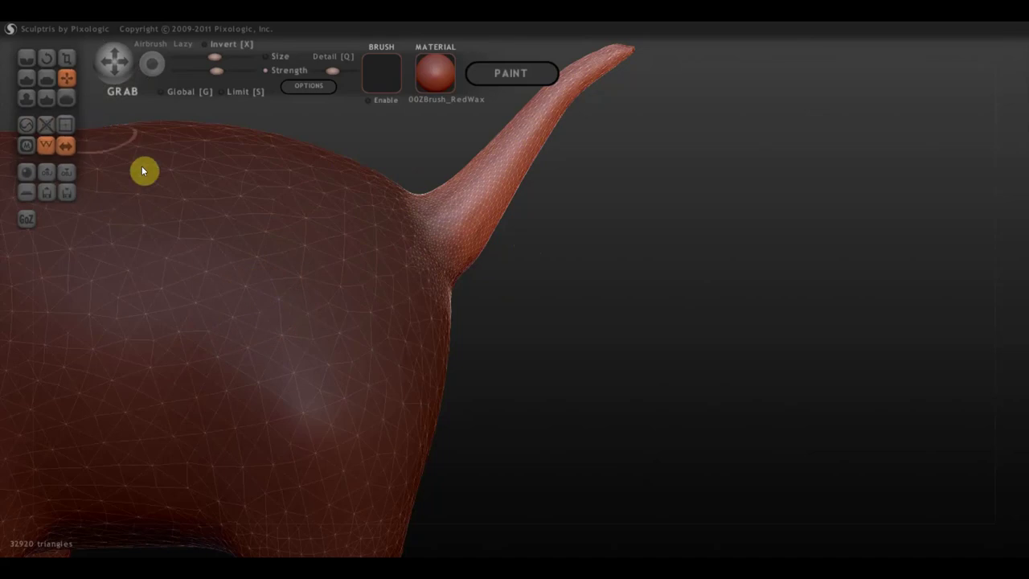
click(581, 261)
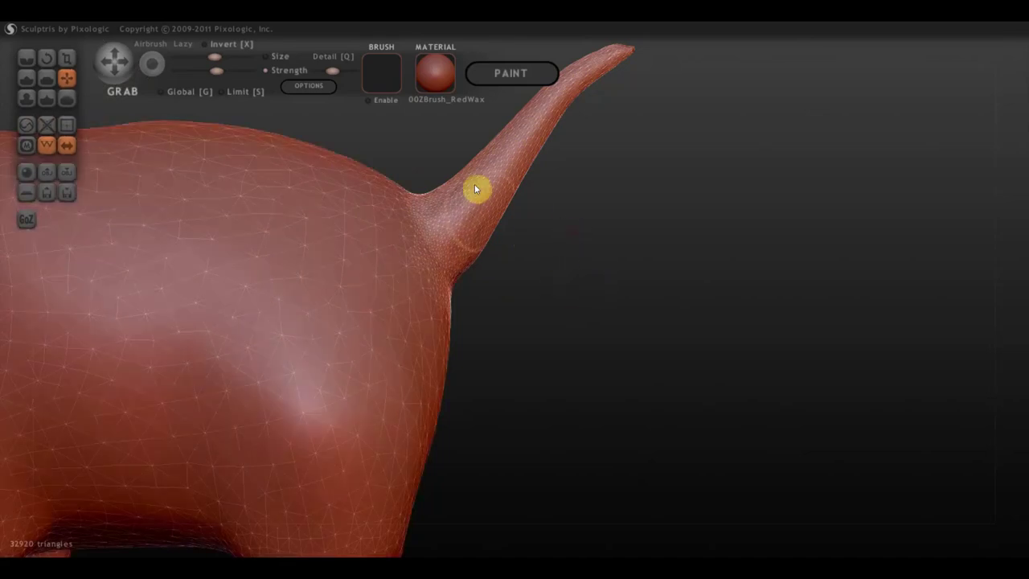
click(47, 124)
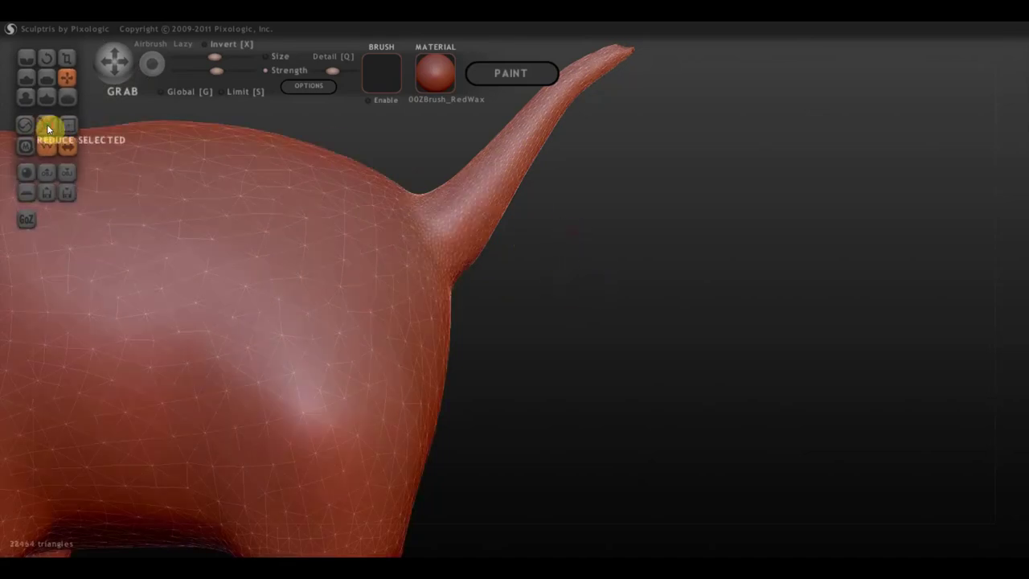
Orbit around until the tail fills the view, and toggle the wireframe with W
mouse_move(675, 268)
mouse_down()
mouse_move(301, 276)
mouse_move(689, 271)
mouse_up()
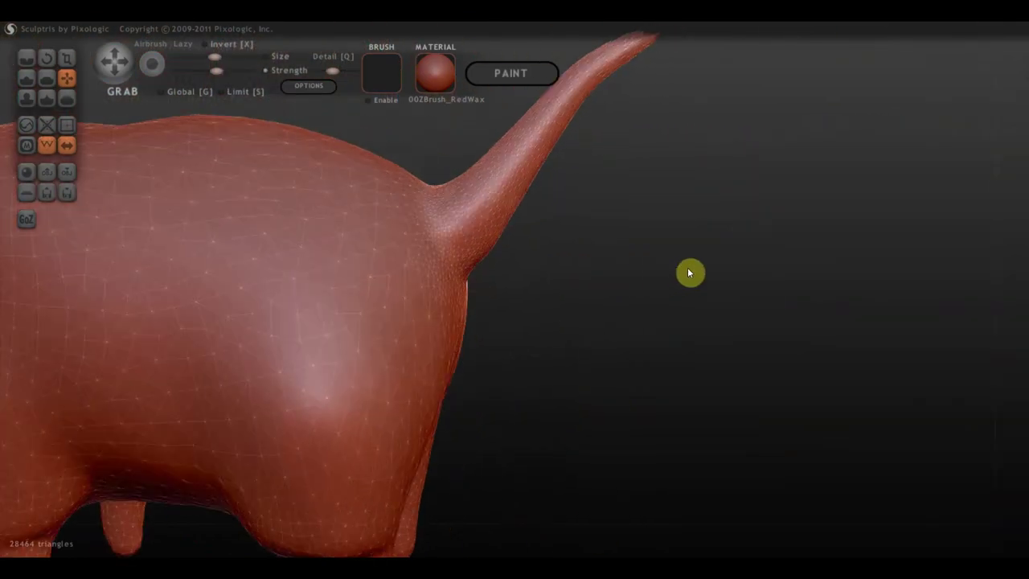
mouse_move(656, 330)
mouse_down()
mouse_move(649, 257)
mouse_move(611, 202)
mouse_up()
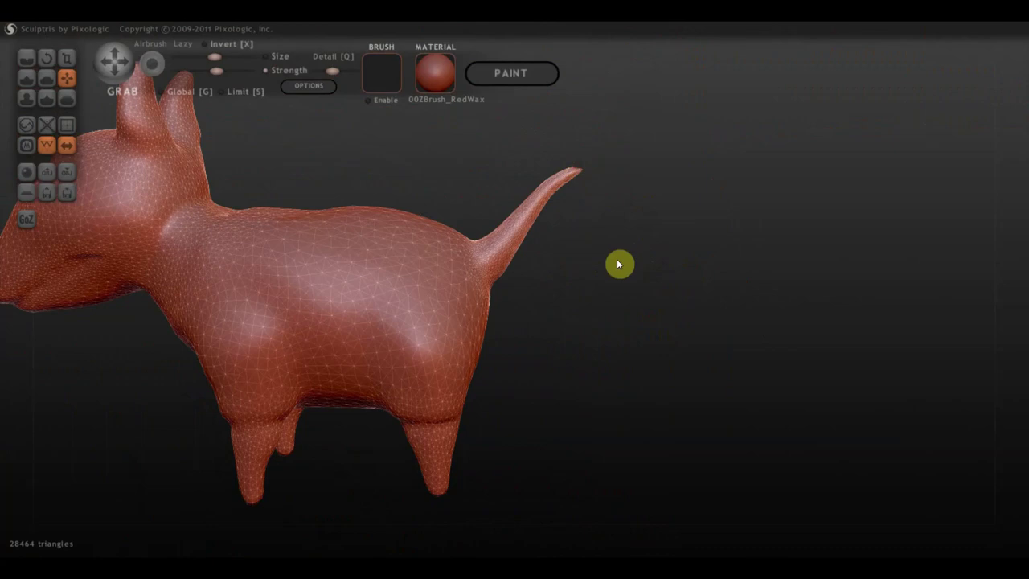
mouse_move(609, 294)
mouse_down()
mouse_move(649, 333)
mouse_move(653, 356)
mouse_up()
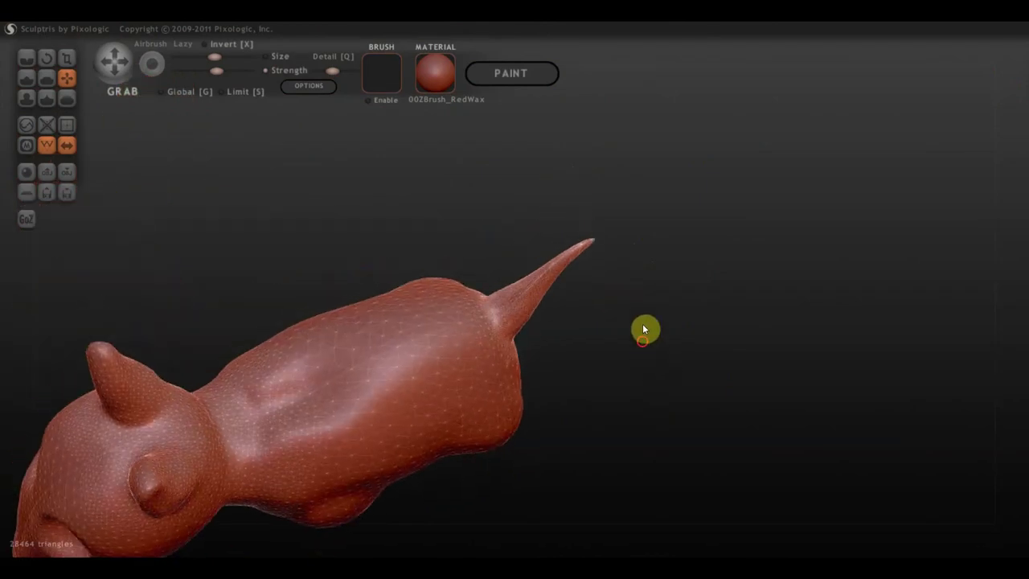
scroll(642, 323, up, 3)
mouse_move(676, 438)
mouse_down()
mouse_move(699, 292)
mouse_move(586, 434)
mouse_move(614, 327)
mouse_move(627, 470)
mouse_up()
key(w)
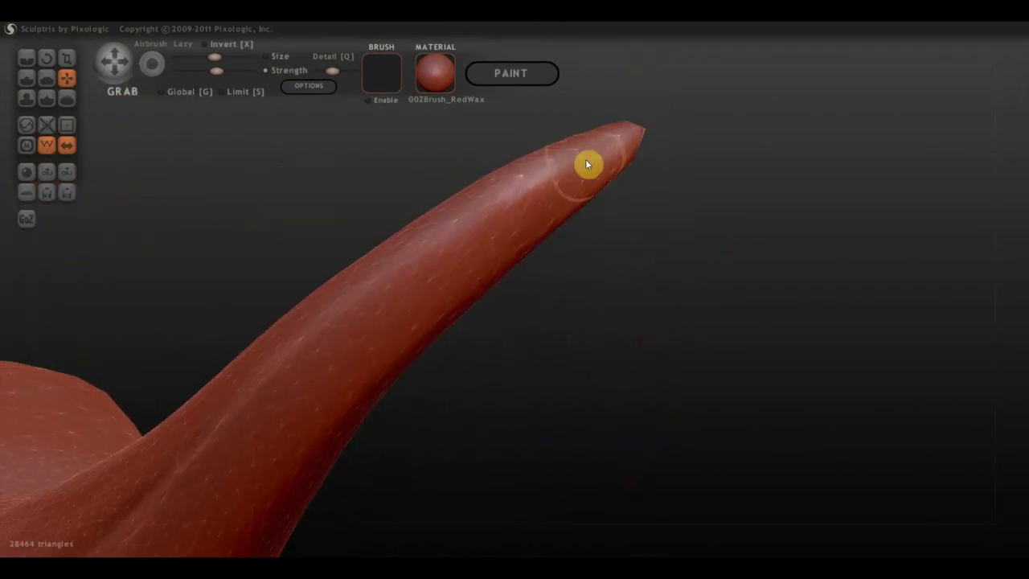
Hide the wireframe and flatten the tail tip and length, lowering then raising Detail
click(43, 146)
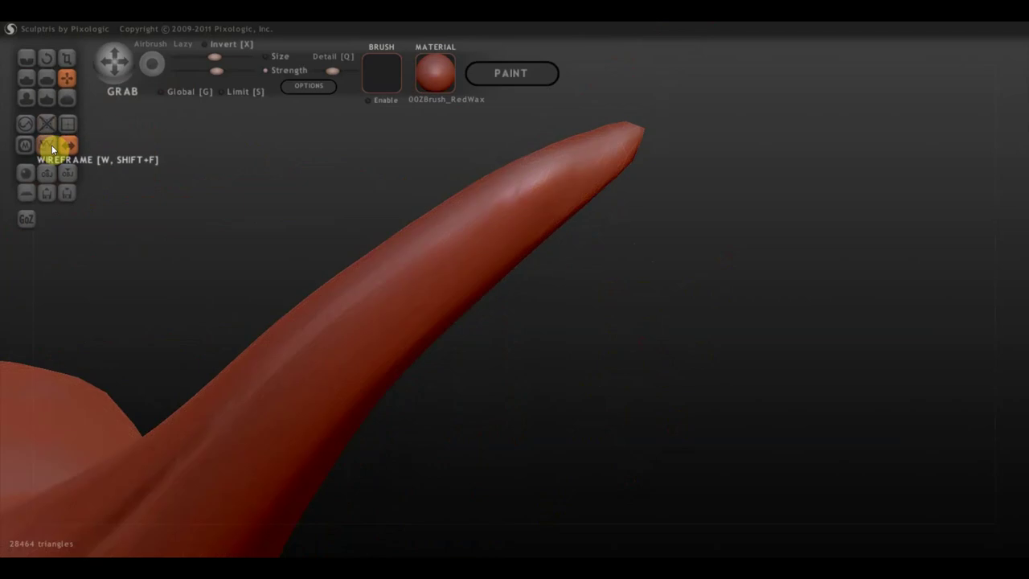
click(45, 78)
mouse_move(611, 151)
mouse_down()
mouse_move(629, 130)
mouse_move(466, 199)
mouse_move(577, 157)
mouse_up()
drag(337, 73, 324, 71)
mouse_move(563, 157)
mouse_down()
mouse_move(338, 340)
mouse_move(330, 321)
mouse_up()
drag(323, 76, 335, 77)
mouse_move(582, 172)
mouse_down()
mouse_move(449, 252)
mouse_move(503, 200)
mouse_move(595, 188)
mouse_move(606, 164)
mouse_move(632, 152)
mouse_up()
Smooth the tail's upper surface, then zoom out to see the whole creature
mouse_move(731, 190)
mouse_down()
mouse_move(685, 137)
mouse_move(630, 161)
mouse_up()
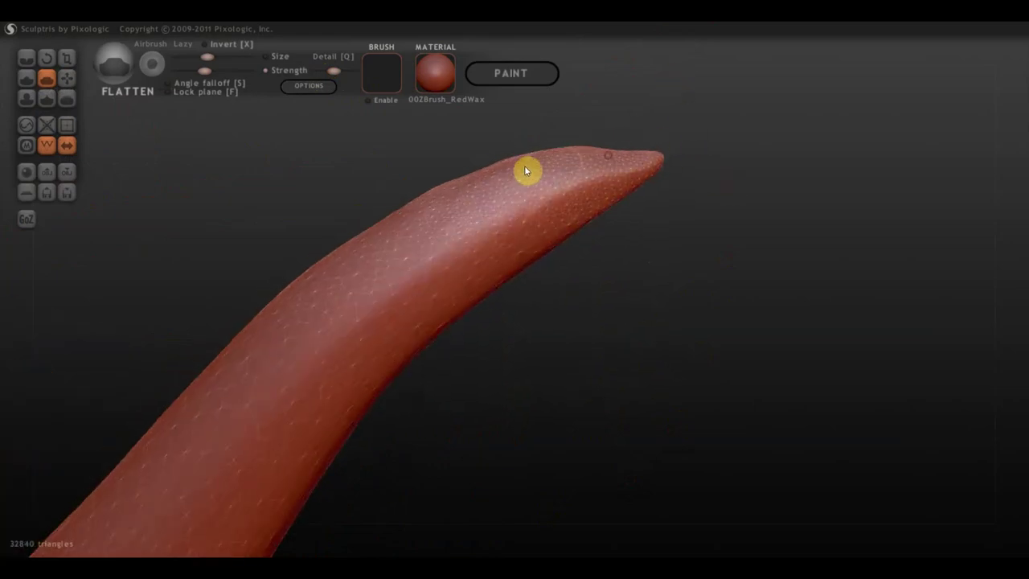
mouse_move(417, 218)
mouse_down()
mouse_move(365, 250)
mouse_move(337, 241)
mouse_move(494, 236)
mouse_move(607, 195)
mouse_move(413, 358)
mouse_up()
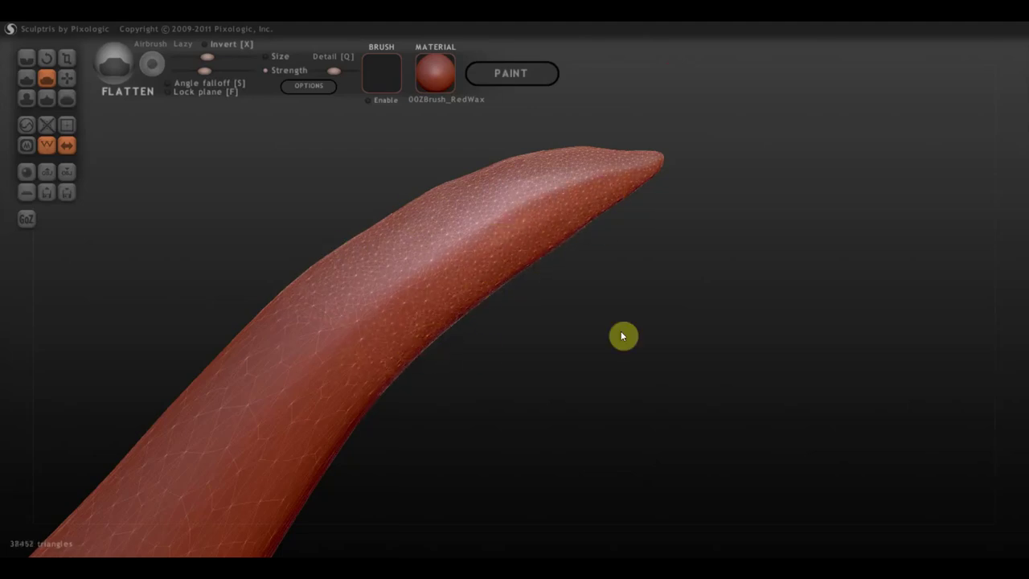
scroll(627, 331, down, 3)
mouse_move(632, 333)
mouse_down()
mouse_move(559, 372)
mouse_move(726, 359)
mouse_move(643, 356)
mouse_move(680, 262)
mouse_up()
scroll(556, 375, down, 3)
scroll(555, 376, down, 3)
scroll(570, 364, down, 2)
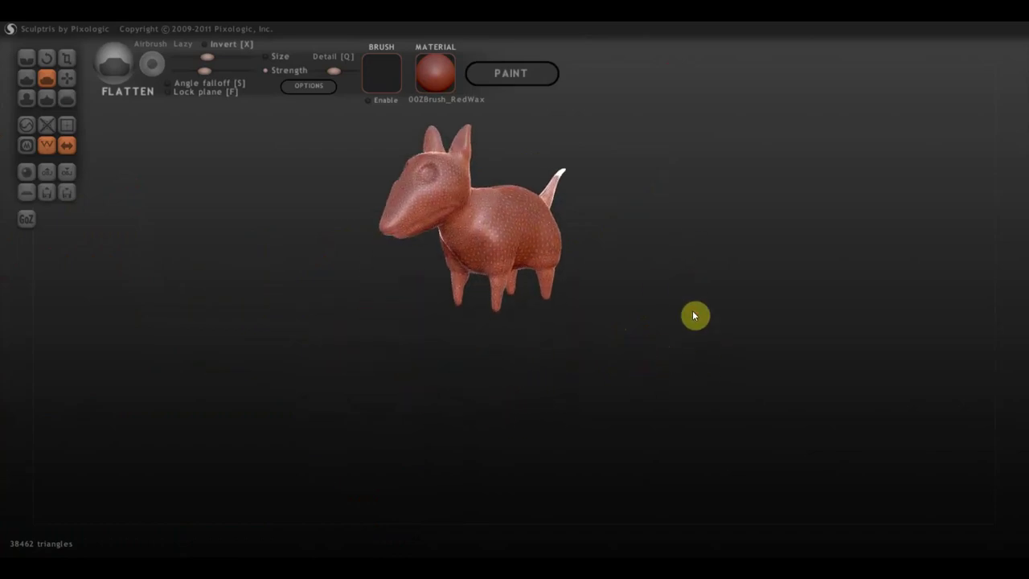
scroll(708, 337, up, 4)
From below the model, flatten a leg's lower end into a paw
mouse_move(726, 362)
mouse_down()
mouse_move(742, 395)
mouse_move(731, 244)
mouse_move(734, 315)
mouse_move(694, 319)
mouse_move(724, 395)
mouse_up()
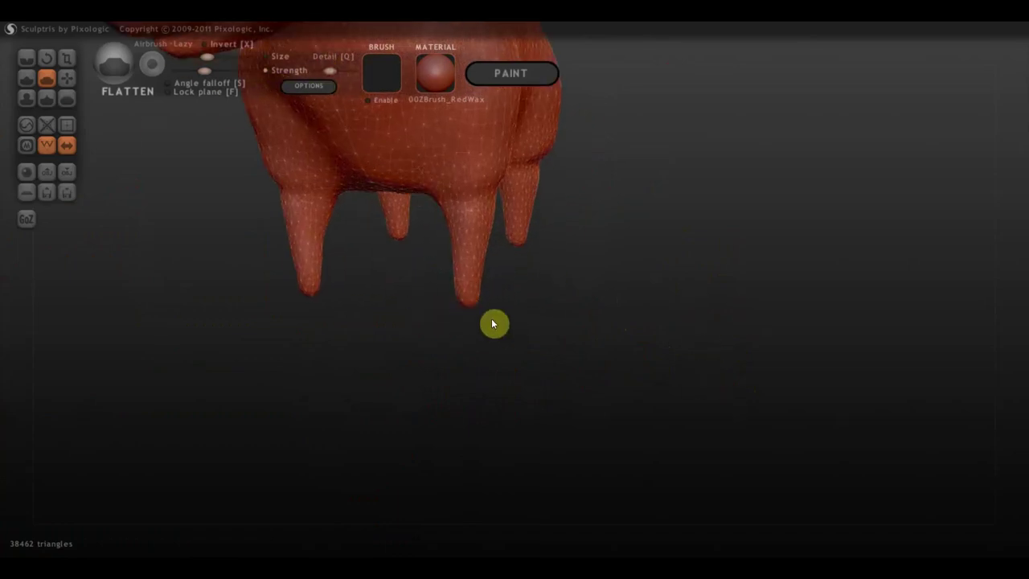
click(27, 77)
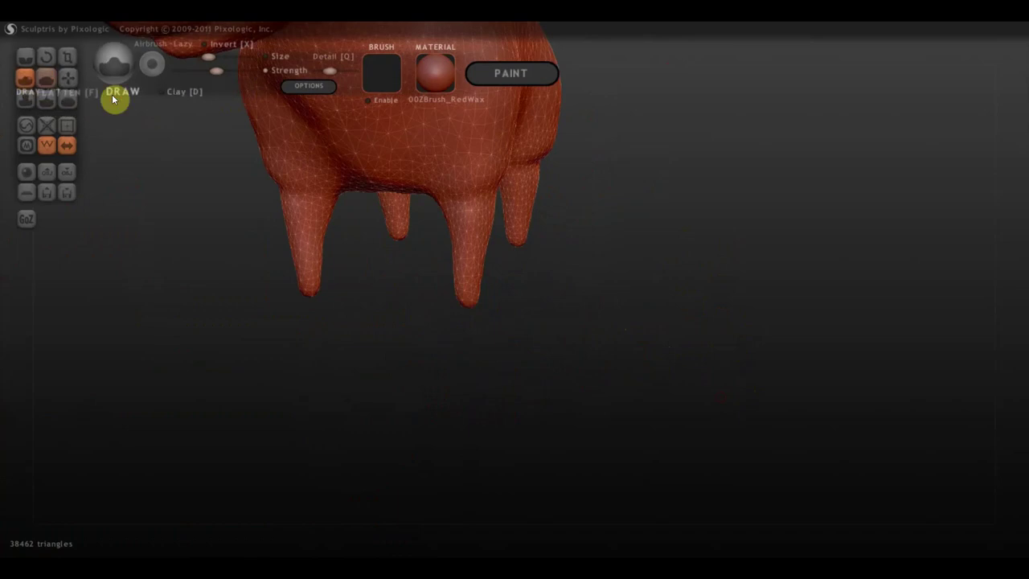
mouse_move(439, 361)
mouse_down()
mouse_move(455, 341)
mouse_move(411, 303)
mouse_move(380, 315)
mouse_move(441, 320)
mouse_move(448, 363)
mouse_move(361, 352)
mouse_move(506, 322)
mouse_move(577, 343)
mouse_move(563, 341)
mouse_move(576, 340)
mouse_move(545, 296)
mouse_move(492, 273)
mouse_move(449, 213)
mouse_move(478, 234)
mouse_up()
click(53, 79)
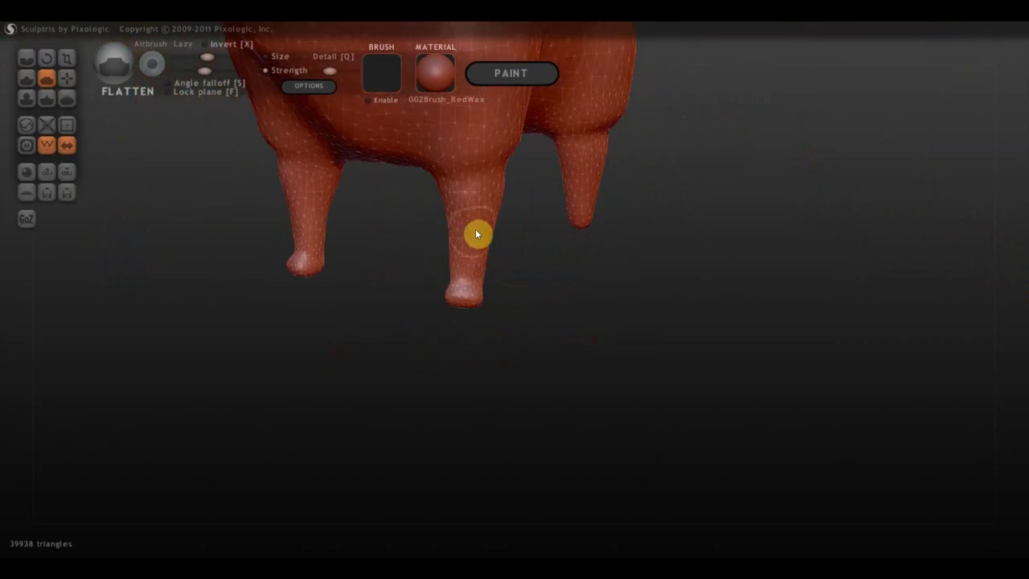
drag(515, 280, 380, 258)
mouse_move(616, 291)
mouse_down()
mouse_move(667, 301)
mouse_move(632, 292)
mouse_move(607, 235)
mouse_move(544, 202)
mouse_move(593, 209)
mouse_up()
scroll(605, 233, up, 1)
scroll(600, 243, up, 2)
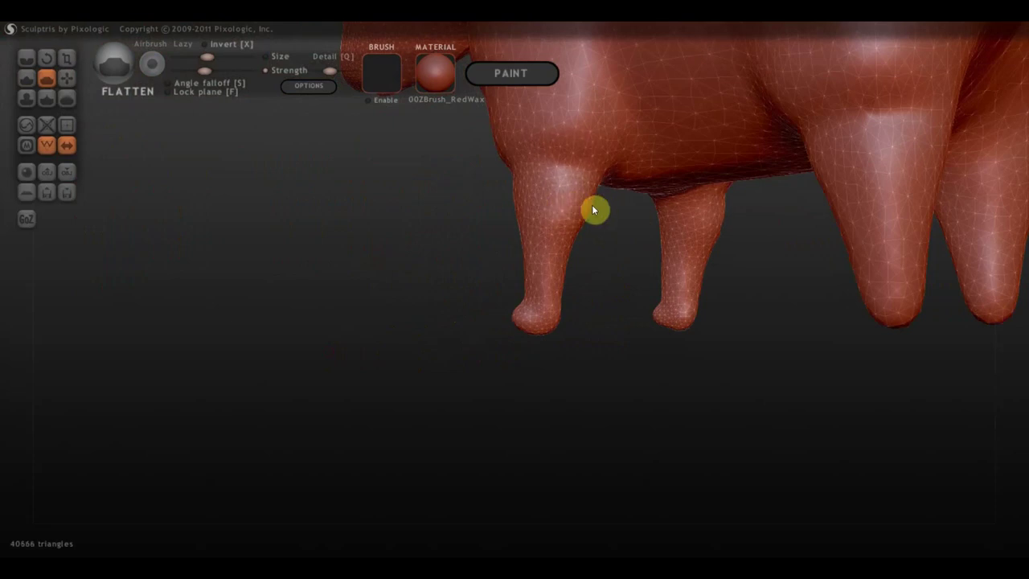
Flatten the front legs with lower Detail and higher Strength, narrowing the mirrored front legs
drag(338, 81, 332, 76)
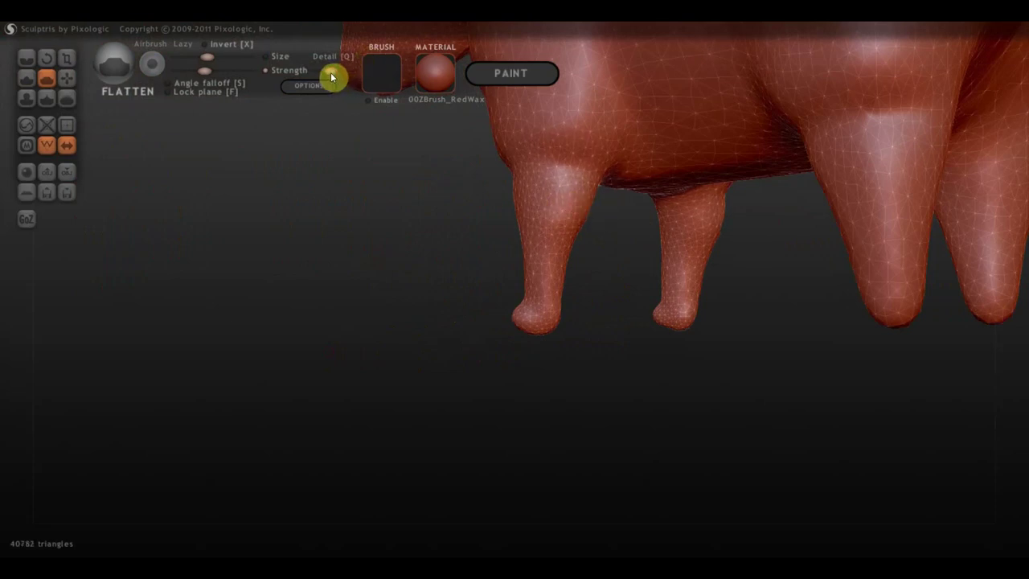
mouse_move(529, 214)
mouse_down()
mouse_move(519, 205)
mouse_move(556, 239)
mouse_up()
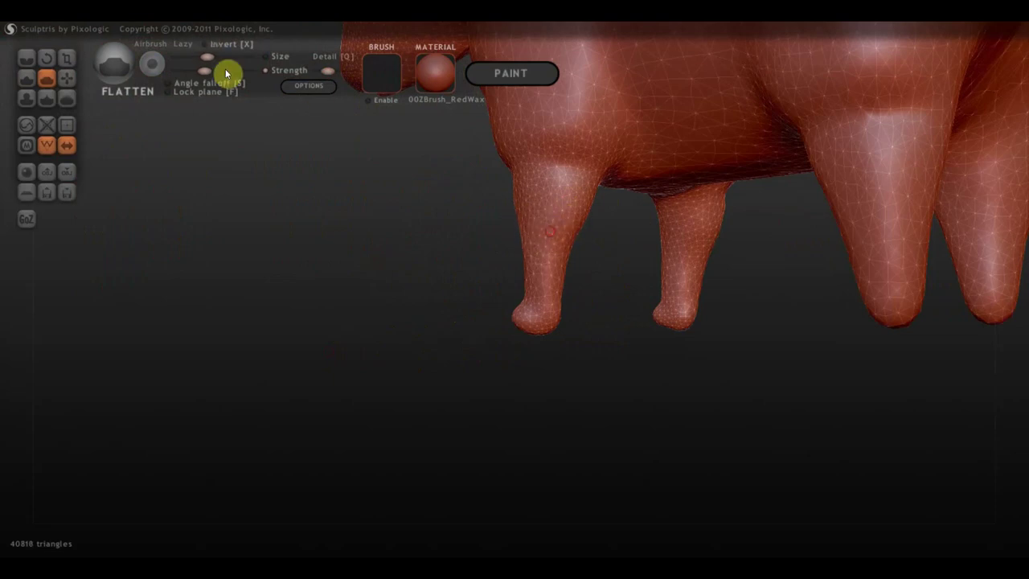
drag(227, 70, 223, 73)
drag(574, 207, 553, 243)
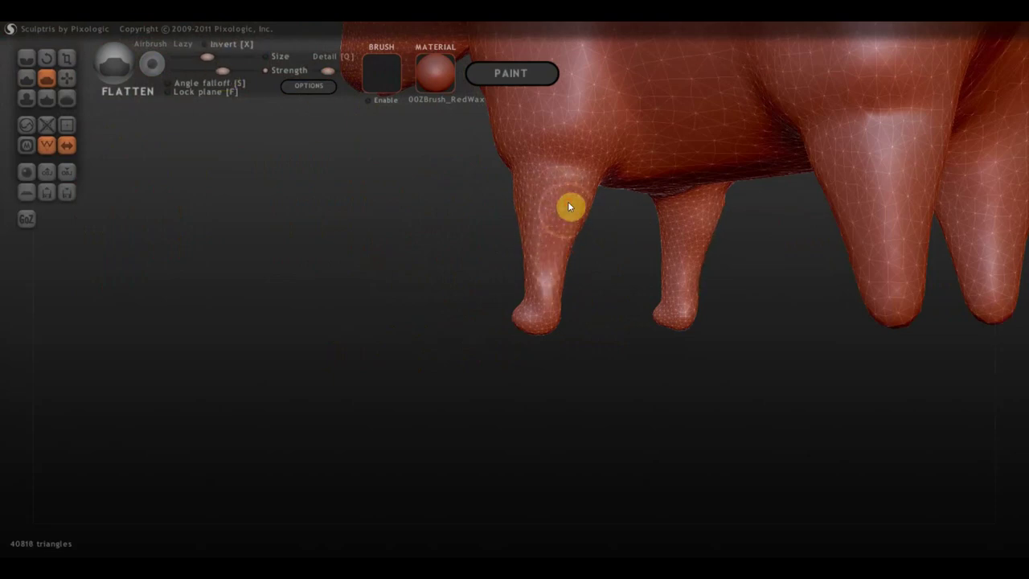
mouse_move(604, 298)
mouse_down()
mouse_move(656, 356)
mouse_move(751, 354)
mouse_move(751, 300)
mouse_up()
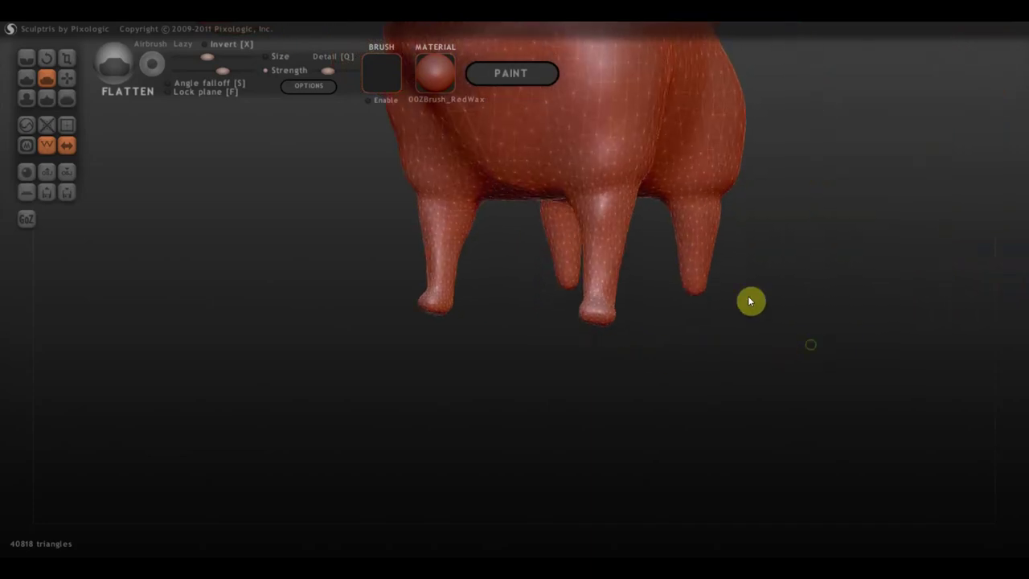
mouse_move(604, 222)
mouse_down()
mouse_move(586, 257)
mouse_move(615, 232)
mouse_move(613, 267)
mouse_move(621, 229)
mouse_up()
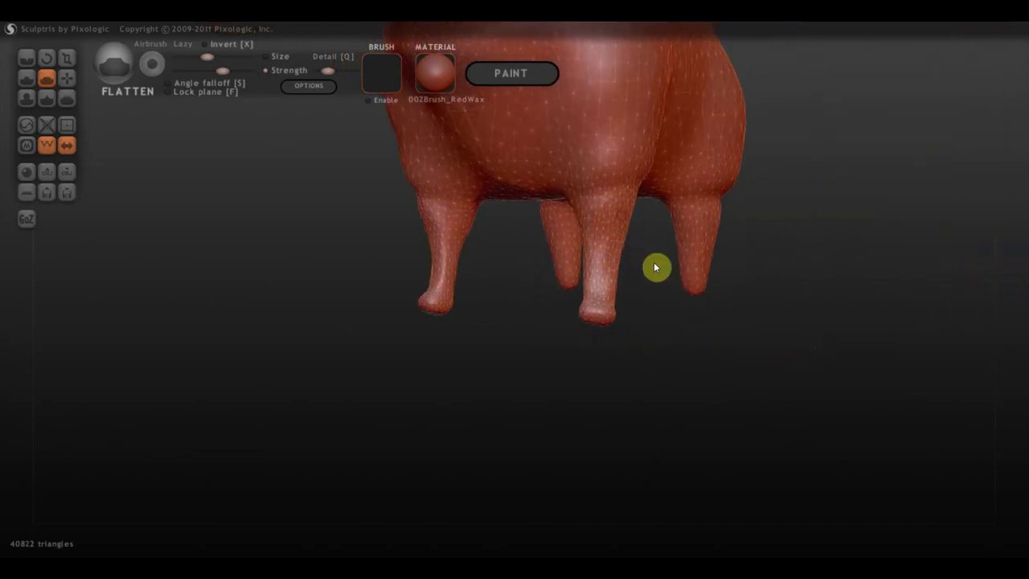
drag(657, 266, 778, 285)
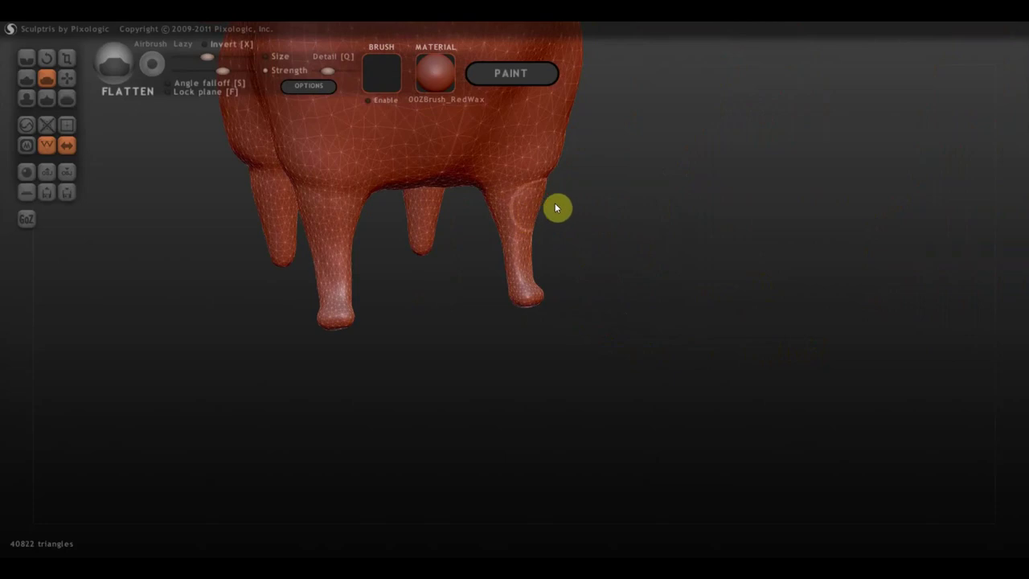
drag(504, 217, 515, 258)
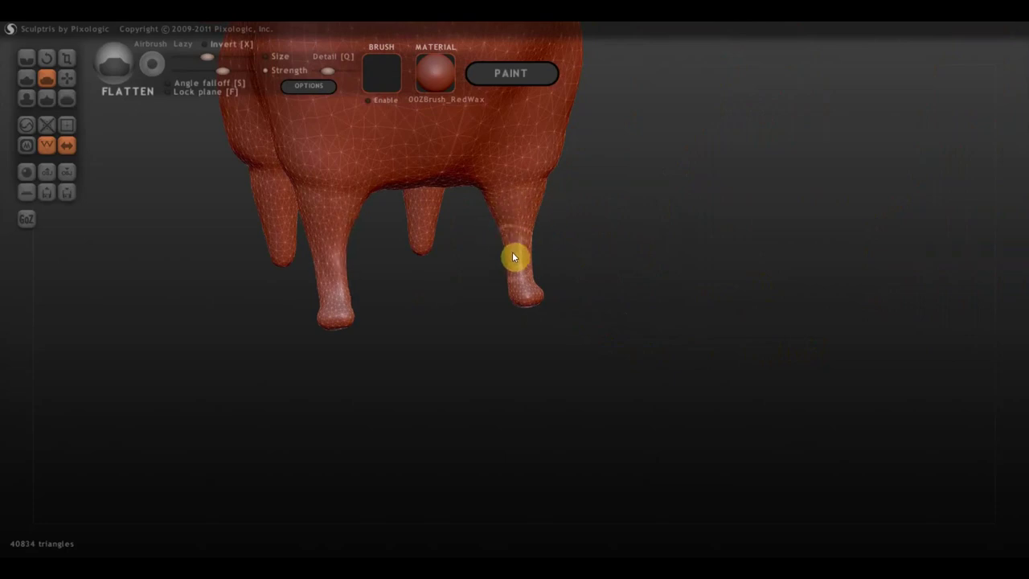
mouse_move(607, 259)
mouse_down()
mouse_move(450, 252)
mouse_move(630, 265)
mouse_move(531, 255)
mouse_move(606, 262)
mouse_move(606, 202)
mouse_move(590, 197)
mouse_move(631, 191)
mouse_move(634, 228)
mouse_move(664, 202)
mouse_move(712, 246)
mouse_move(552, 252)
mouse_move(519, 238)
mouse_move(697, 271)
mouse_move(683, 257)
mouse_move(620, 260)
mouse_move(629, 310)
mouse_move(625, 338)
mouse_move(616, 335)
mouse_move(869, 335)
mouse_move(326, 353)
mouse_move(397, 343)
mouse_move(245, 377)
mouse_move(352, 367)
mouse_move(390, 258)
mouse_up()
Flatten the body nub, then with Strength at maximum flatten the leg bump into a heel
mouse_move(605, 142)
mouse_down()
mouse_move(684, 324)
mouse_move(597, 156)
mouse_move(652, 172)
mouse_move(760, 398)
mouse_move(616, 352)
mouse_move(638, 281)
mouse_move(375, 250)
mouse_up()
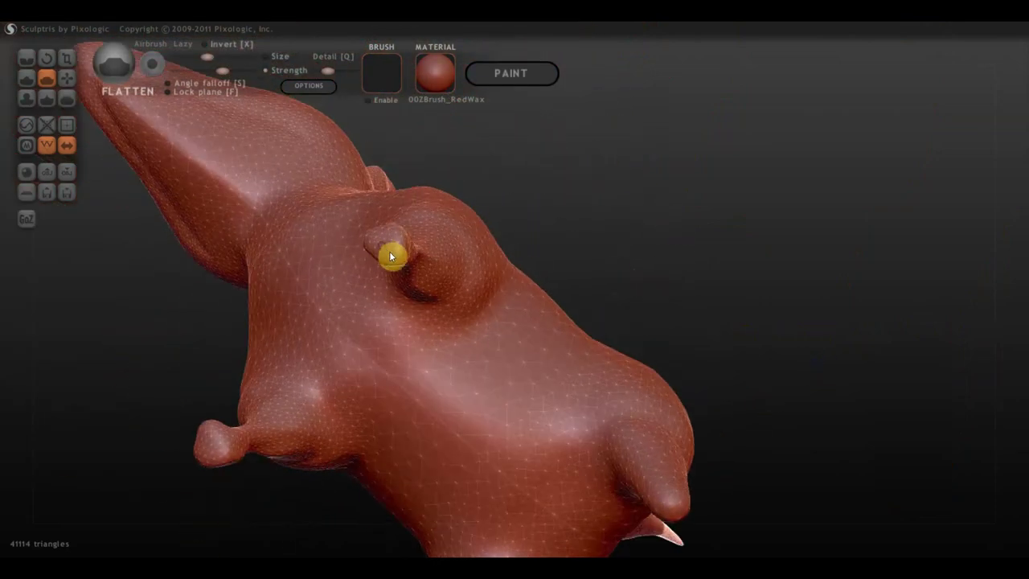
scroll(389, 241, up, 3)
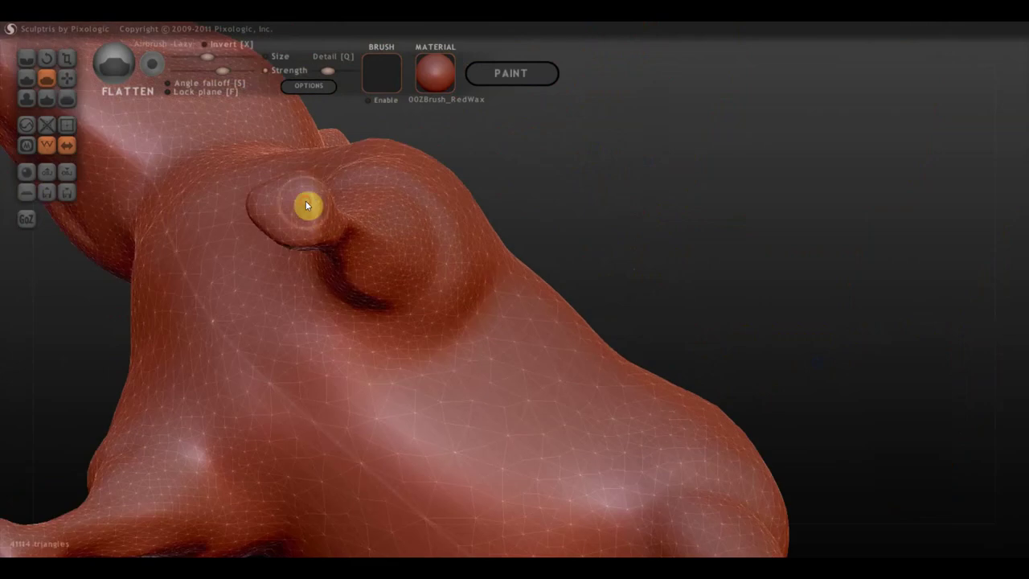
mouse_move(305, 204)
mouse_down()
mouse_move(287, 214)
mouse_move(309, 216)
mouse_move(288, 228)
mouse_move(319, 189)
mouse_up()
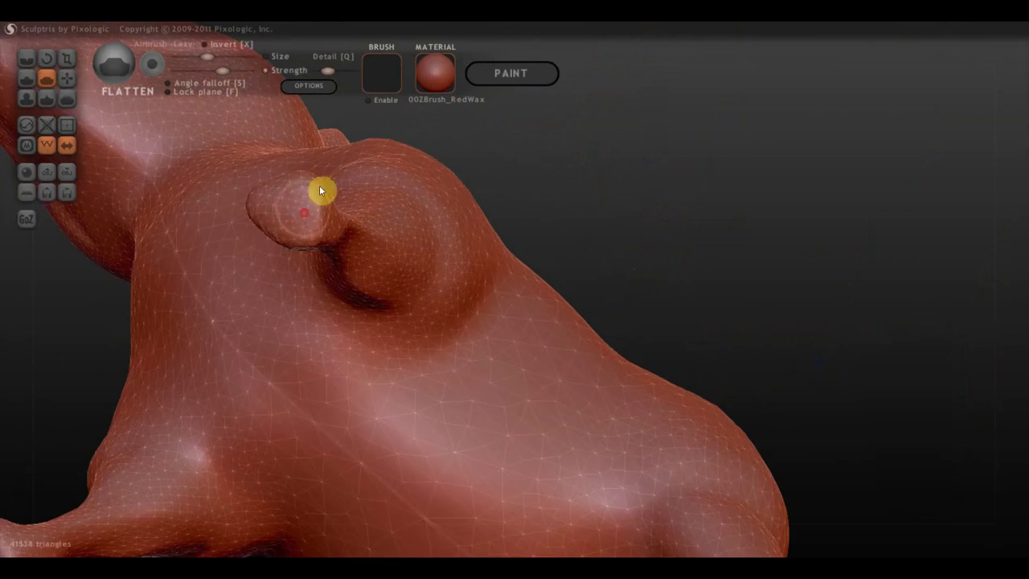
drag(326, 70, 375, 77)
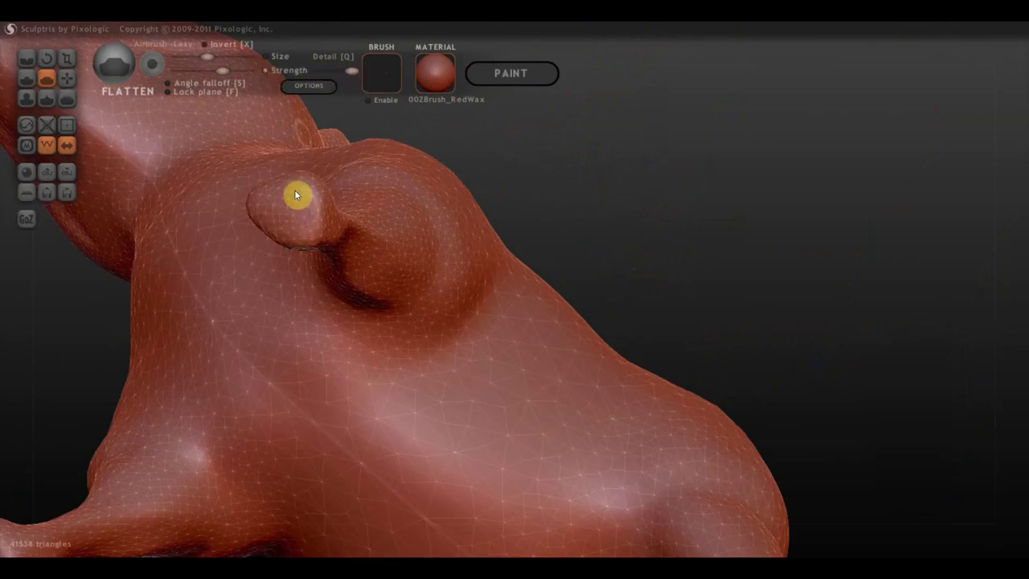
drag(290, 225, 292, 225)
Keep flattening the leg bump, then lower the Flatten strength slightly
drag(489, 223, 438, 315)
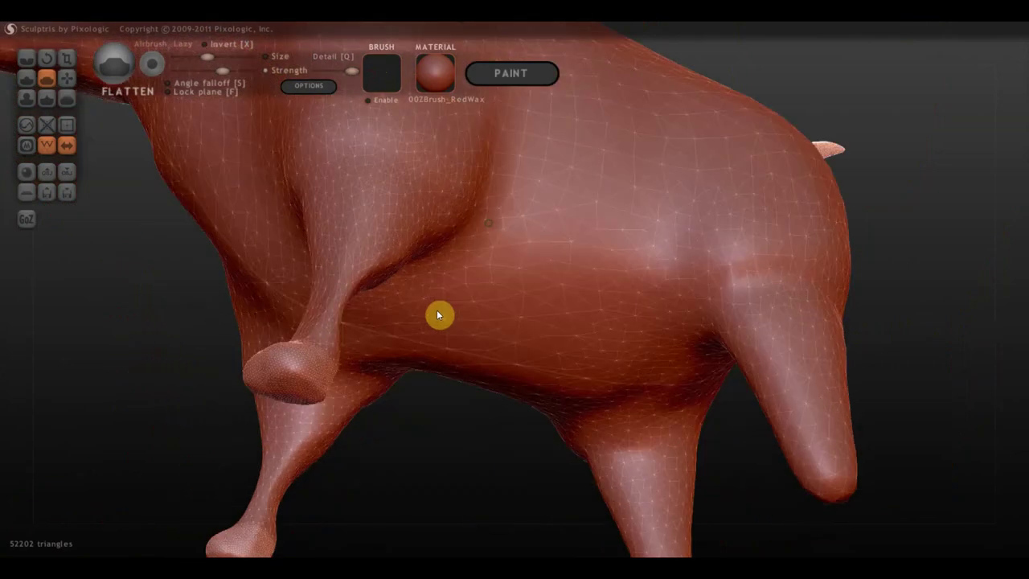
mouse_move(438, 315)
right_down()
mouse_move(410, 375)
mouse_move(365, 385)
right_up()
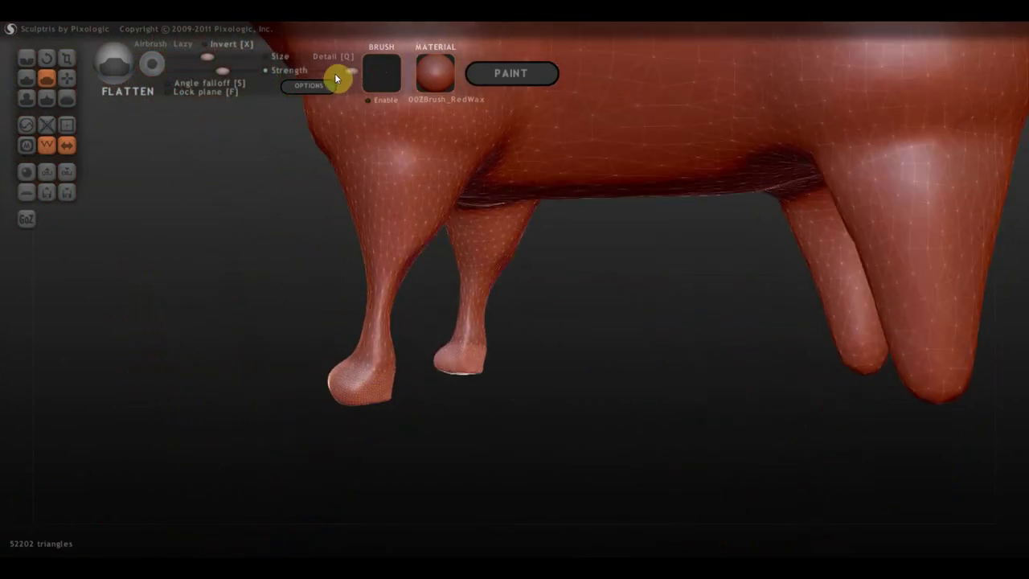
click(336, 70)
right_drag(378, 217, 292, 243)
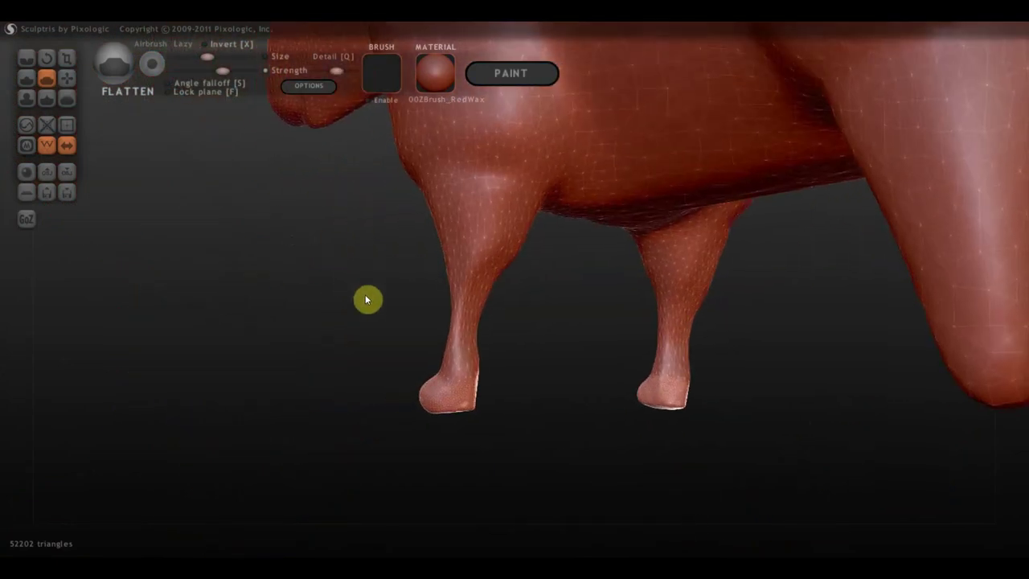
Slim the front ankle and leg edge with repeated flattening strokes, then check the legs
drag(450, 344, 454, 348)
right_drag(455, 351, 459, 266)
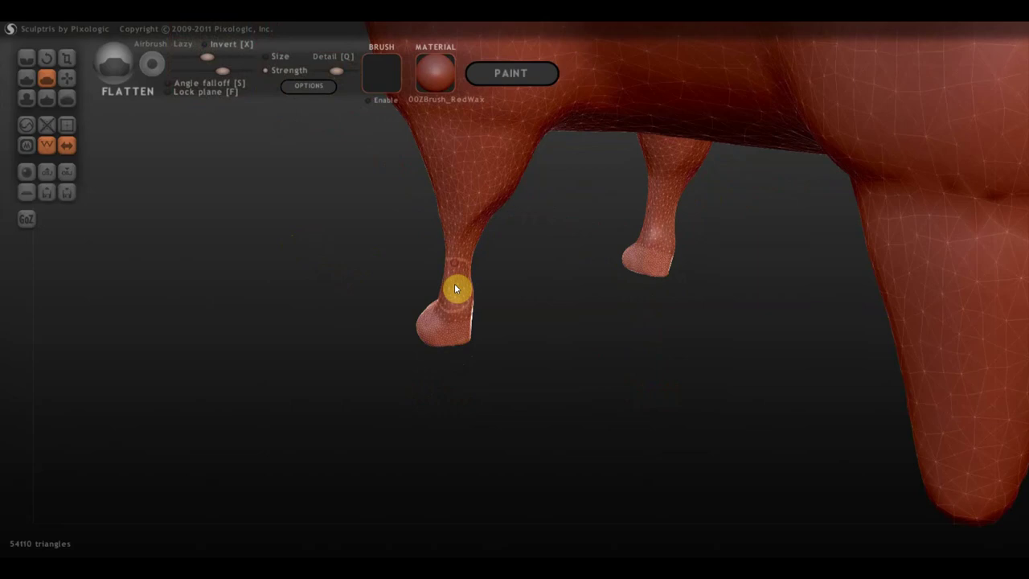
drag(454, 289, 447, 286)
mouse_move(446, 279)
right_down()
mouse_move(656, 243)
mouse_move(358, 297)
right_up()
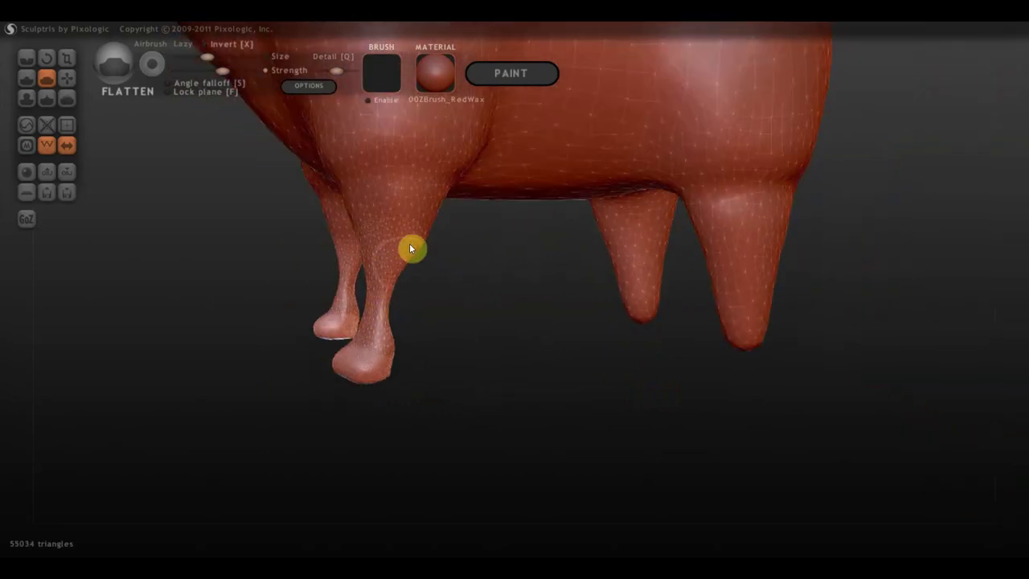
drag(420, 228, 418, 236)
right_drag(397, 250, 271, 271)
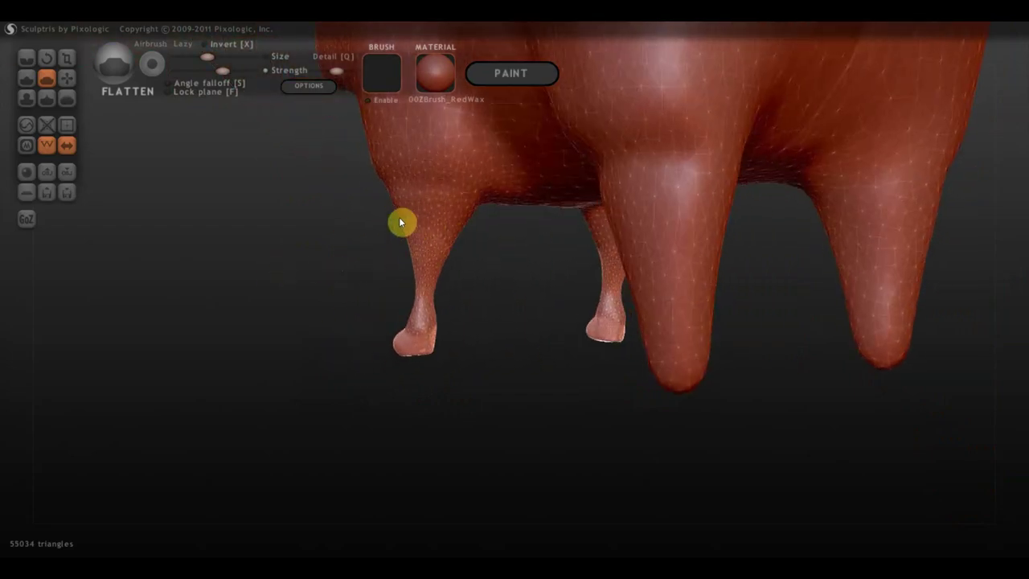
mouse_move(400, 220)
right_down()
mouse_move(495, 292)
mouse_move(565, 278)
mouse_move(520, 289)
right_up()
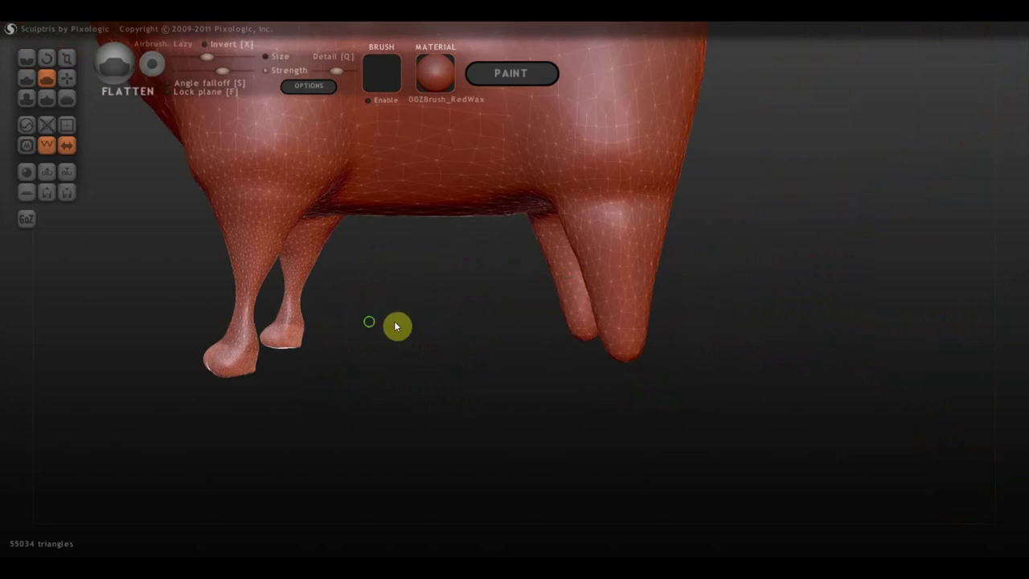
mouse_move(395, 326)
right_down()
mouse_move(519, 322)
mouse_move(439, 353)
right_up()
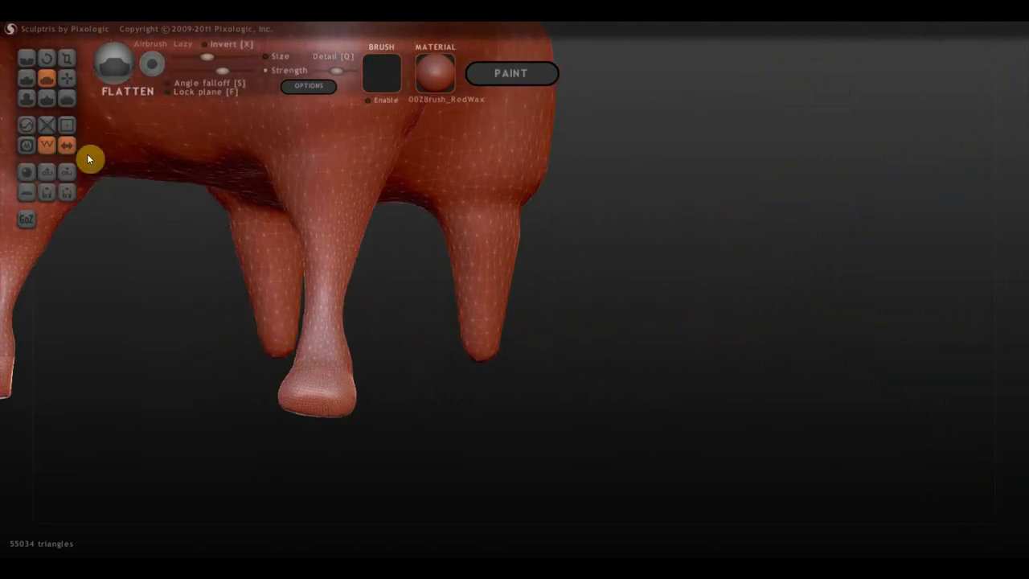
With the Crease brush and wireframe hidden, crease the front paw's heel and toe grooves
click(27, 58)
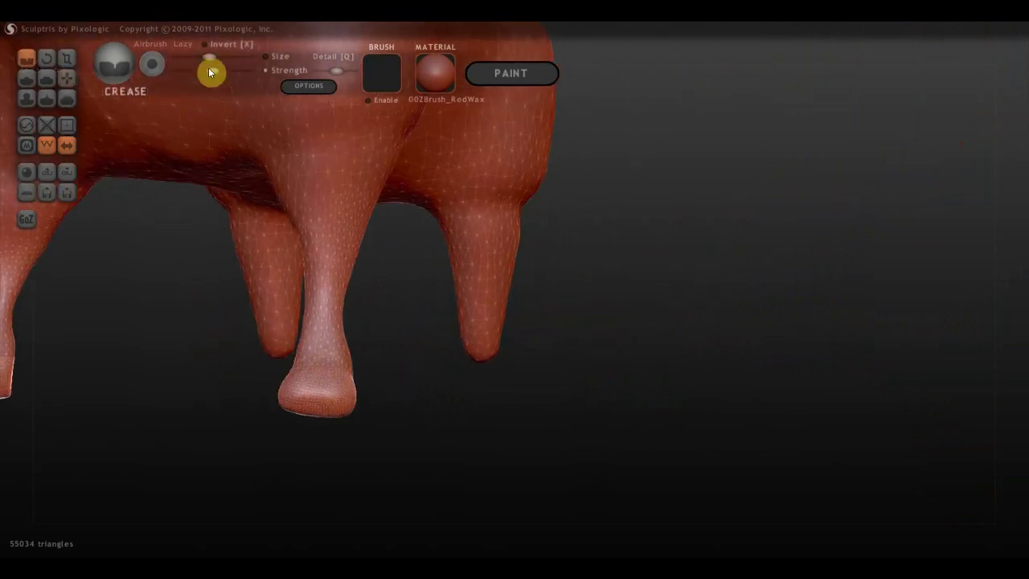
mouse_move(315, 228)
right_down()
mouse_move(287, 386)
mouse_move(257, 367)
right_up()
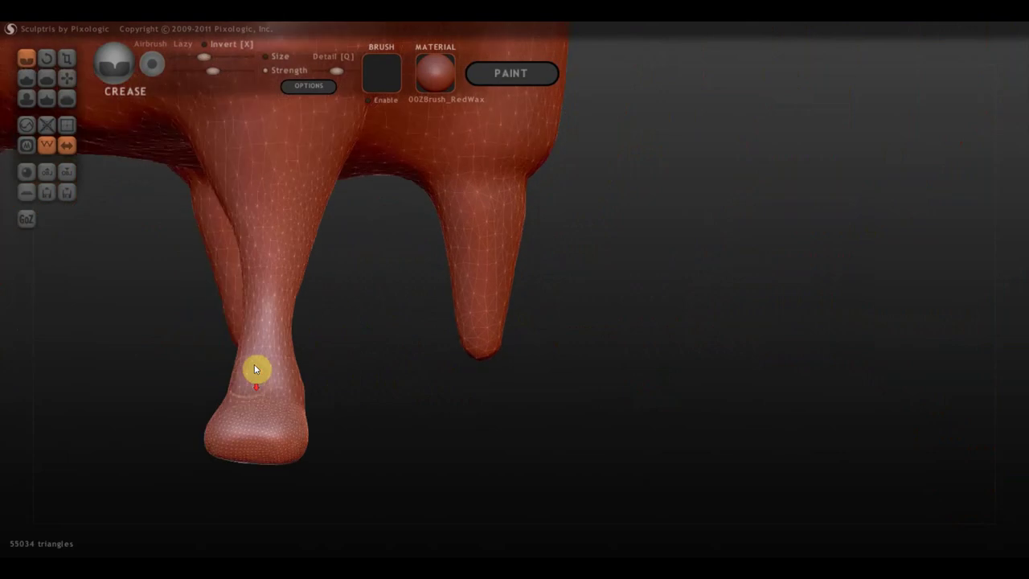
click(48, 146)
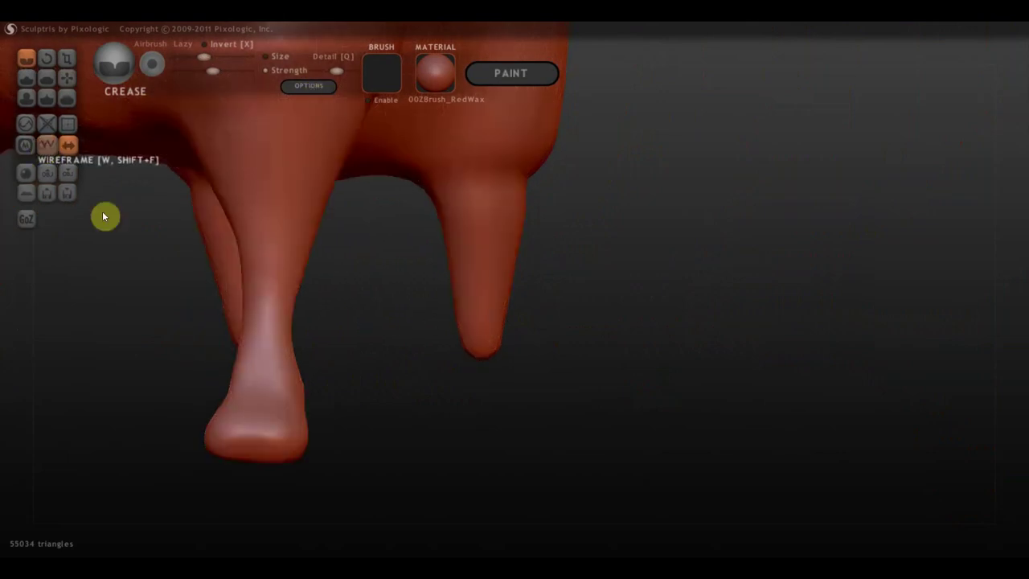
drag(238, 420, 233, 469)
mouse_move(269, 419)
mouse_down()
mouse_move(272, 453)
mouse_move(184, 469)
mouse_up()
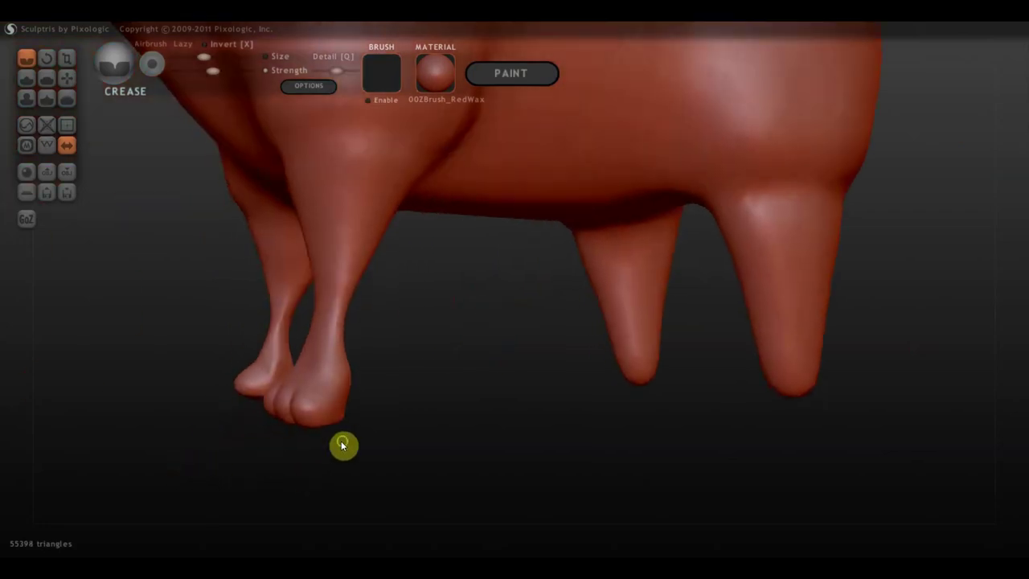
Orbit around the front and hind legs and enlarge the brush size
mouse_move(345, 443)
mouse_down()
mouse_move(271, 434)
mouse_move(400, 417)
mouse_up()
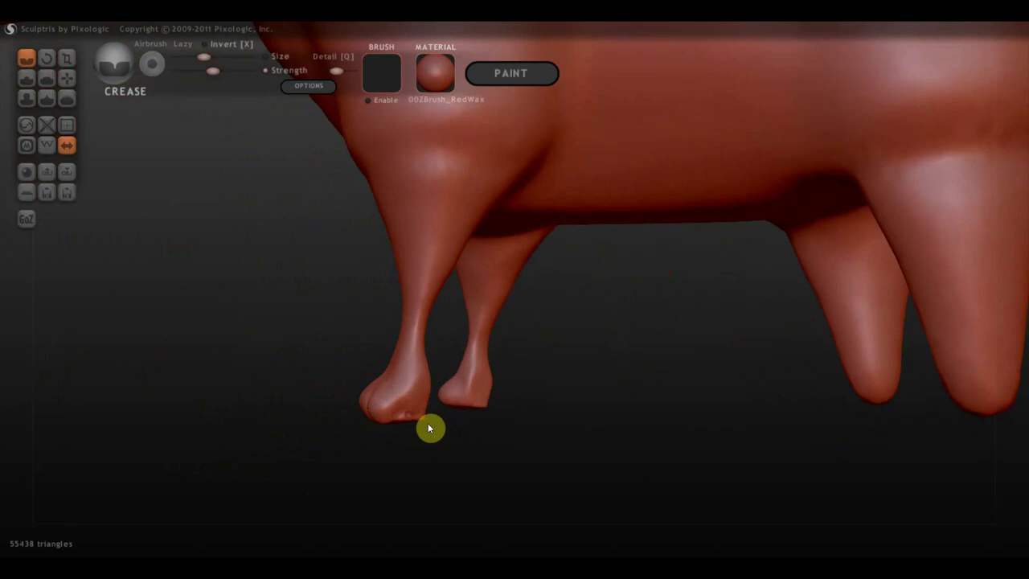
mouse_move(429, 430)
mouse_down()
mouse_move(372, 432)
mouse_move(501, 445)
mouse_up()
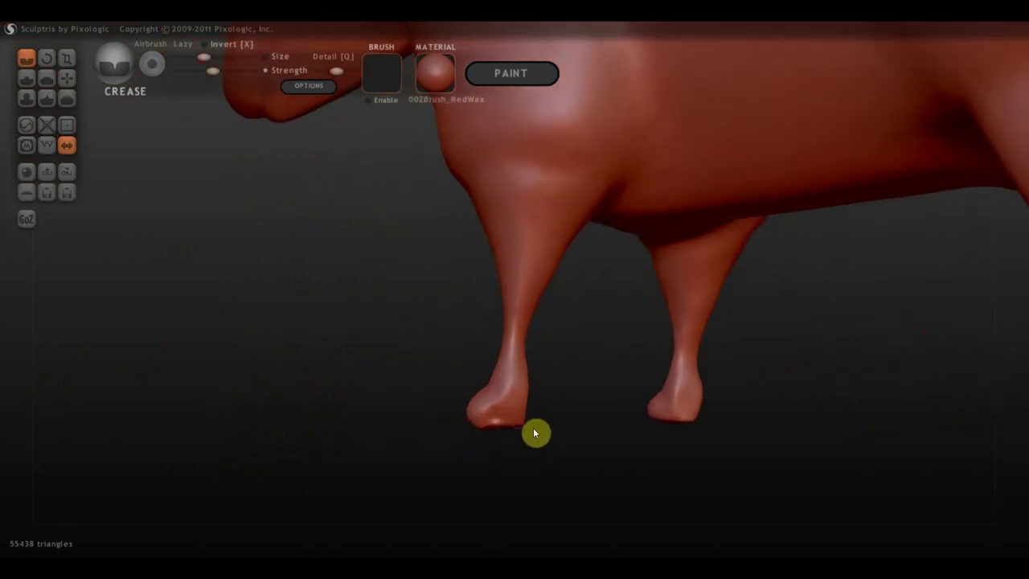
mouse_move(533, 428)
mouse_down()
mouse_move(612, 435)
mouse_move(565, 376)
mouse_up()
scroll(565, 375, down, 5)
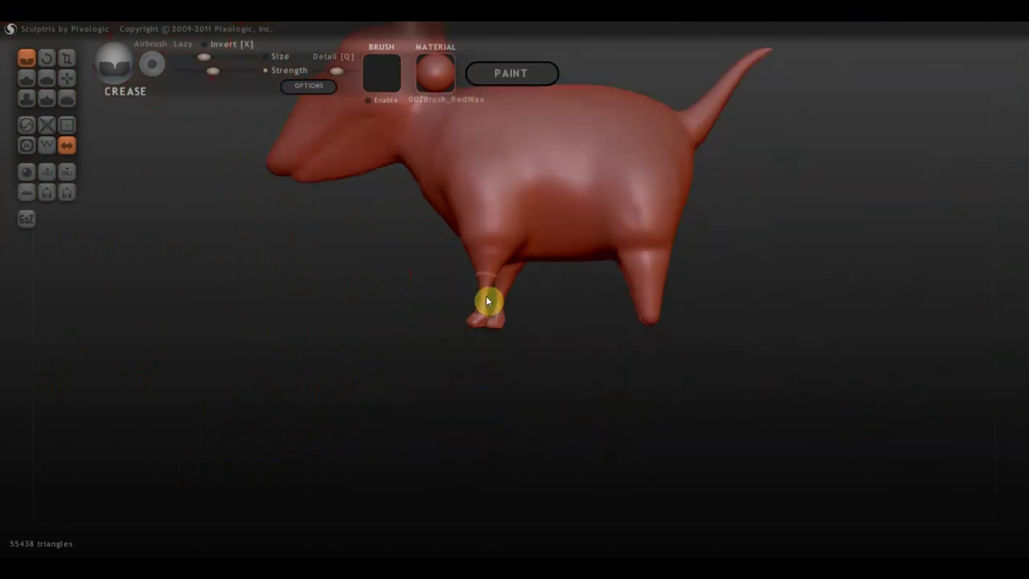
mouse_move(487, 297)
right_down()
mouse_move(510, 317)
mouse_move(507, 287)
right_up()
drag(203, 57, 221, 58)
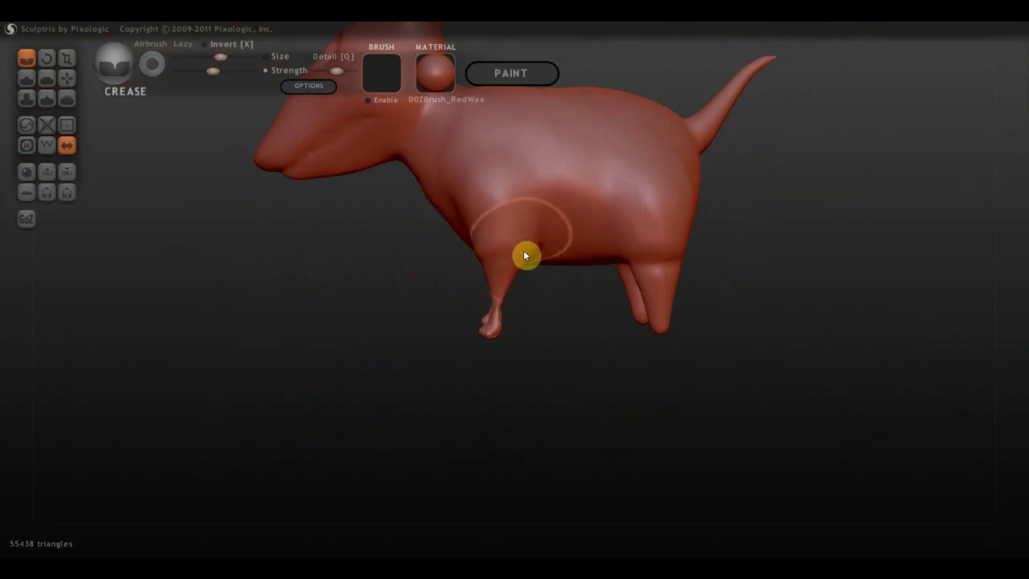
Pull the belly near the front leg into a fuller shape with the Grab brush
click(68, 77)
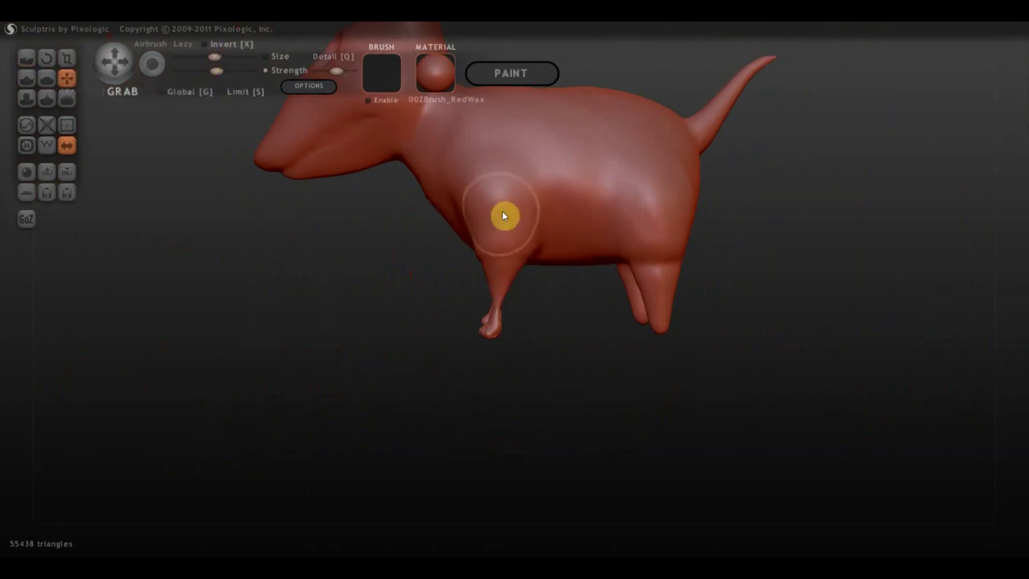
drag(531, 255, 628, 261)
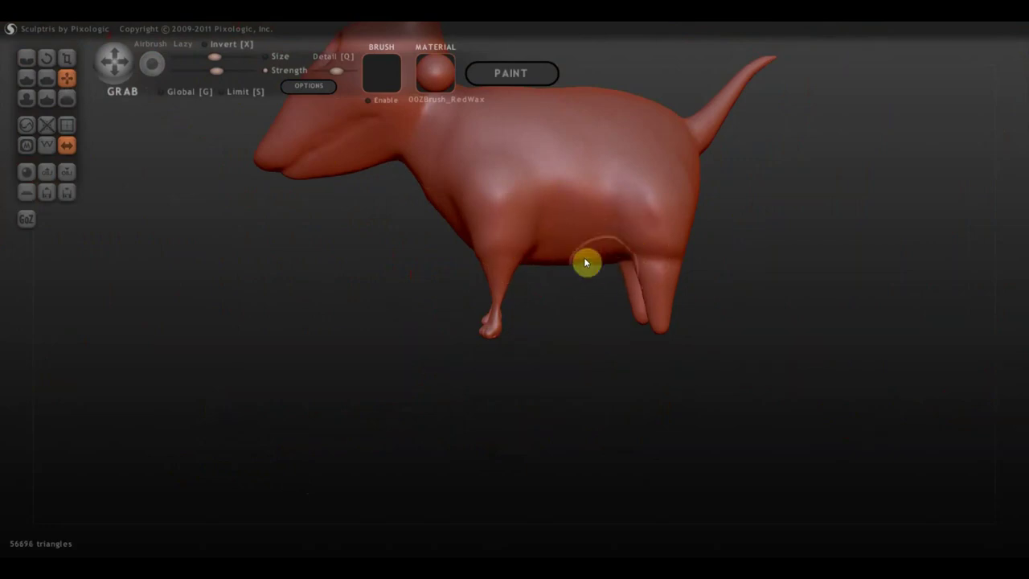
drag(584, 252, 584, 275)
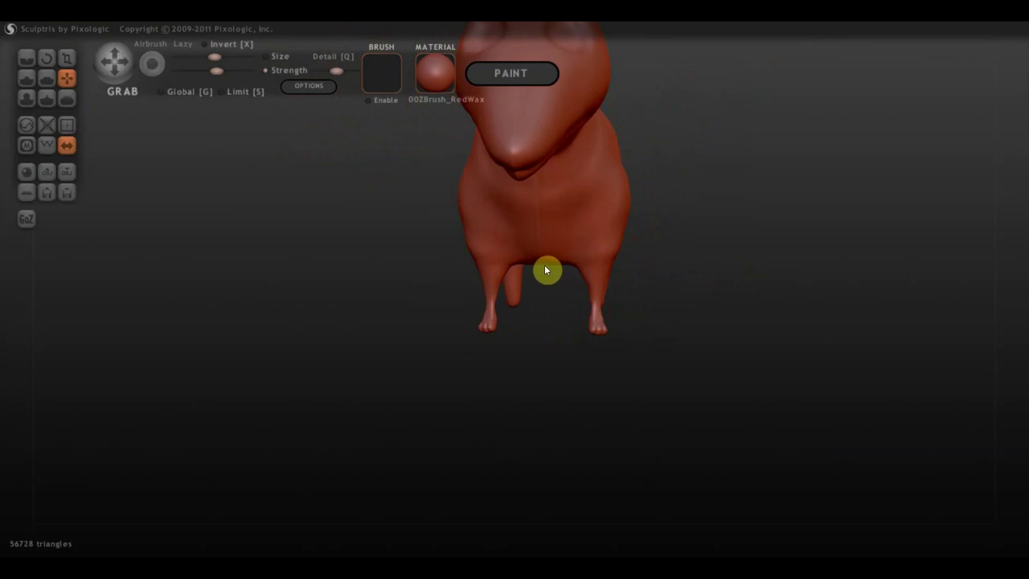
drag(545, 265, 545, 261)
Pull in the rear flank, then zoom in with the head facing forward
mouse_move(643, 287)
mouse_down()
mouse_move(445, 287)
mouse_move(486, 295)
mouse_up()
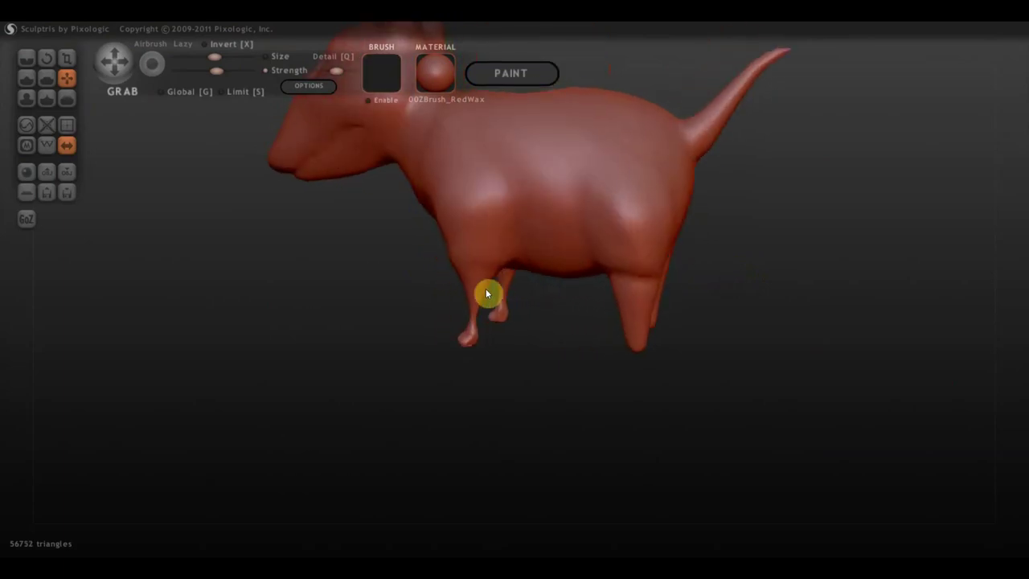
mouse_move(564, 276)
mouse_down()
mouse_move(559, 288)
mouse_move(424, 248)
mouse_move(392, 204)
mouse_up()
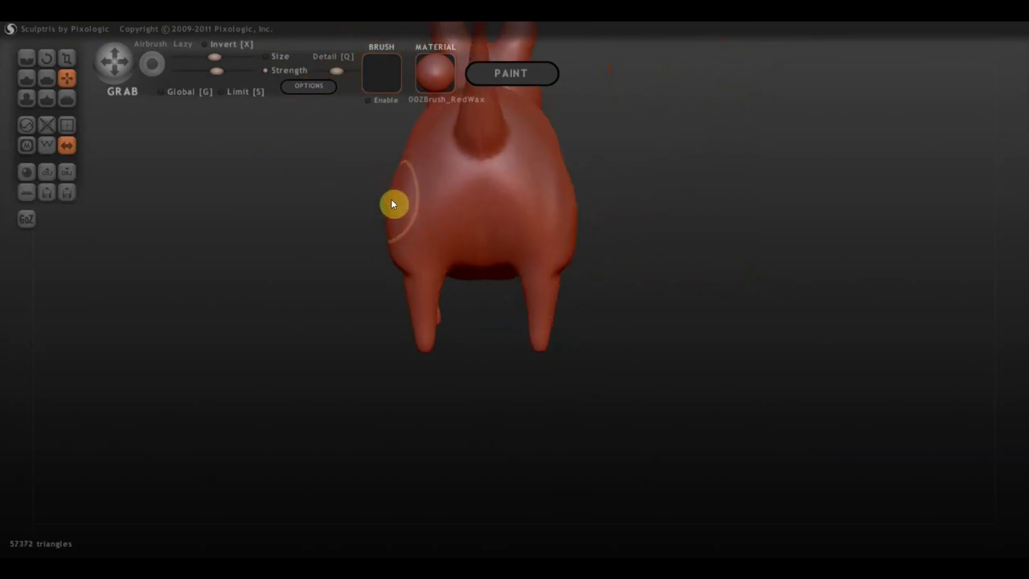
scroll(405, 159, down, 2)
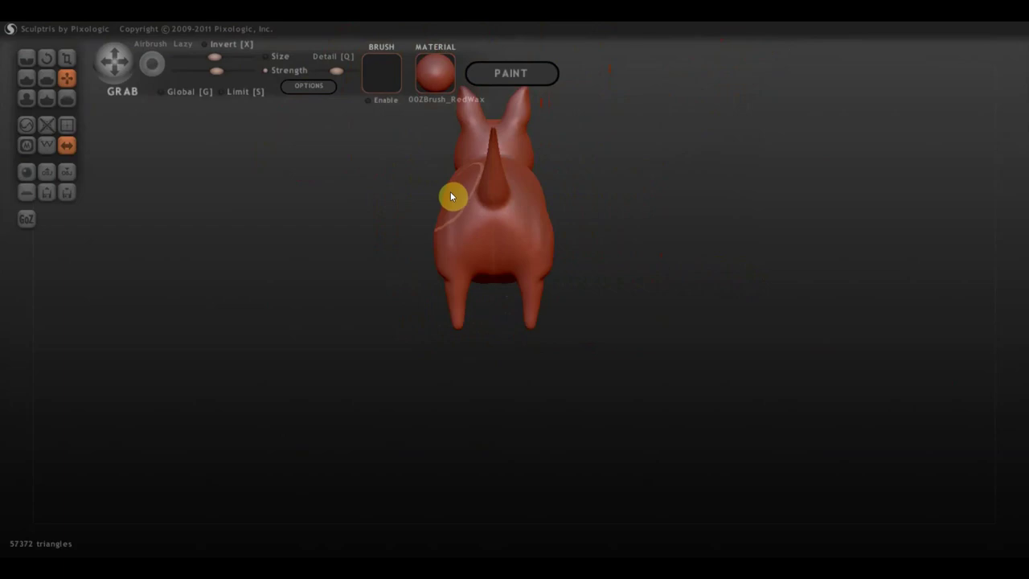
drag(448, 188, 460, 194)
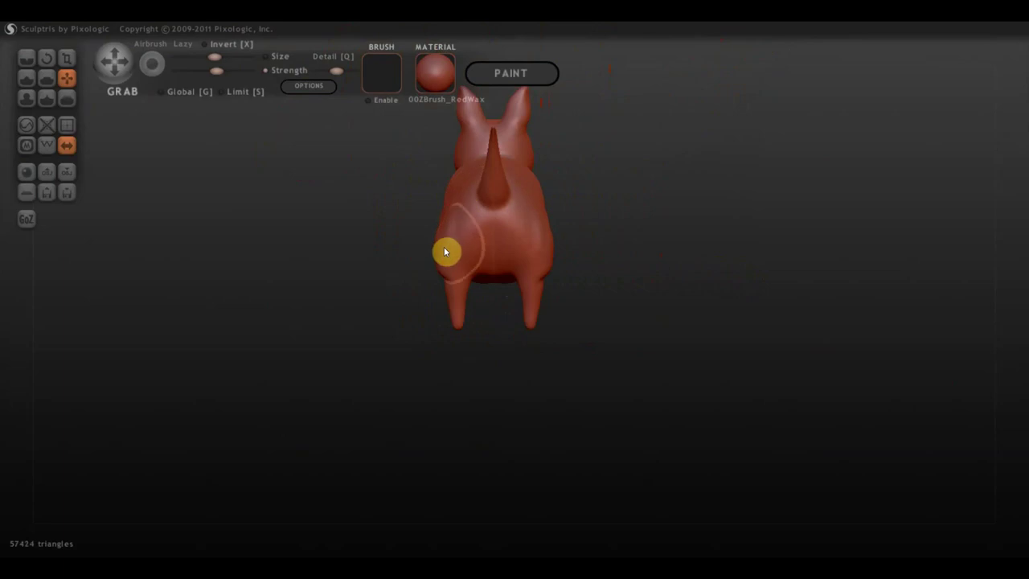
scroll(446, 254, up, 2)
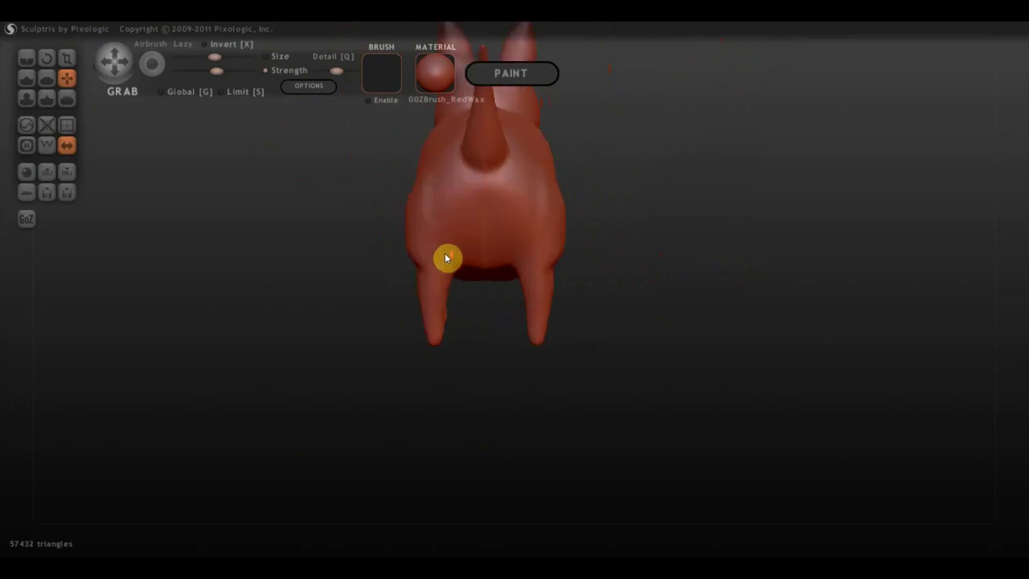
drag(427, 317, 586, 326)
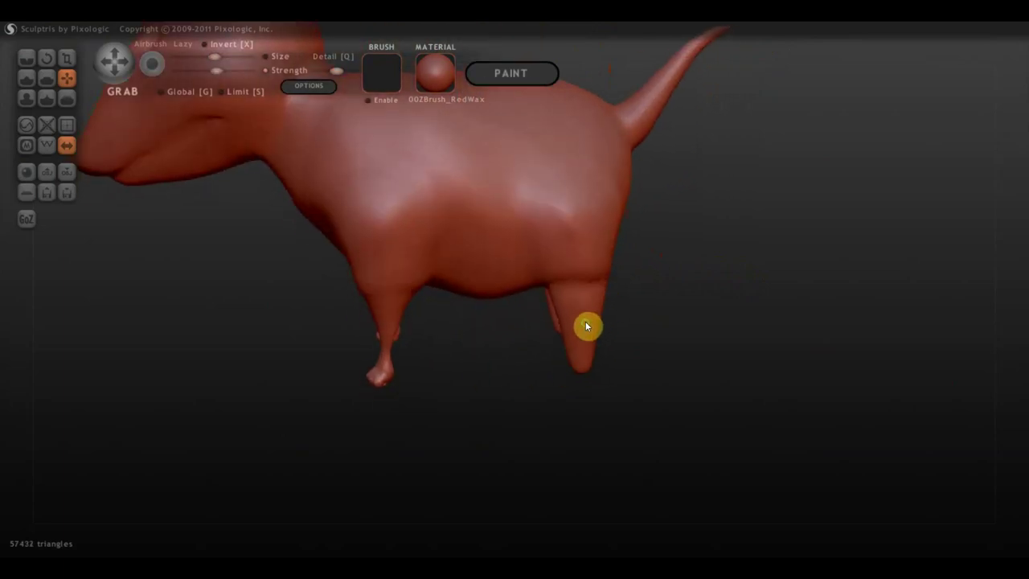
drag(480, 324, 499, 358)
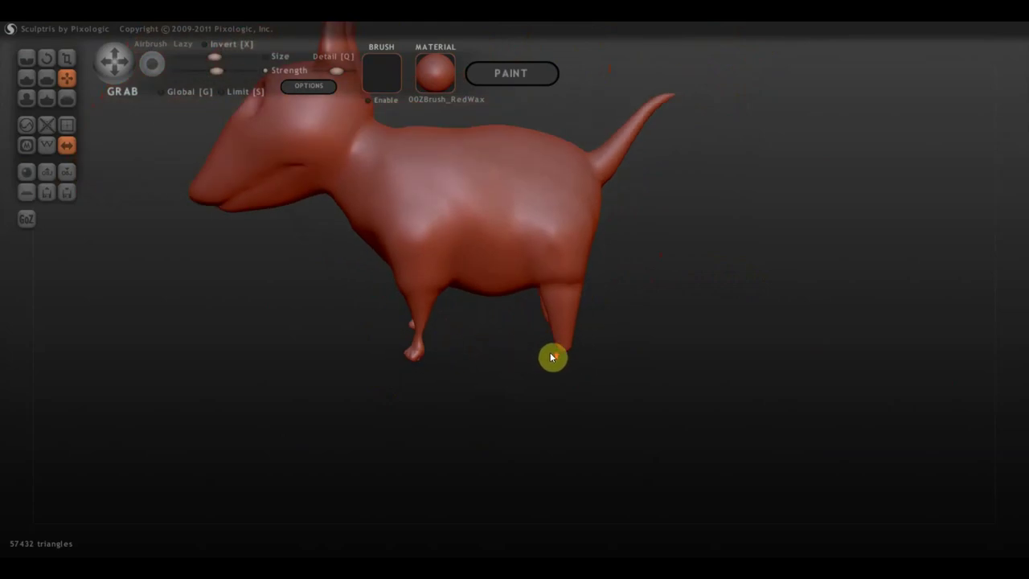
scroll(563, 362, up, 2)
scroll(611, 354, up, 2)
scroll(514, 314, up, 1)
scroll(450, 282, up, 2)
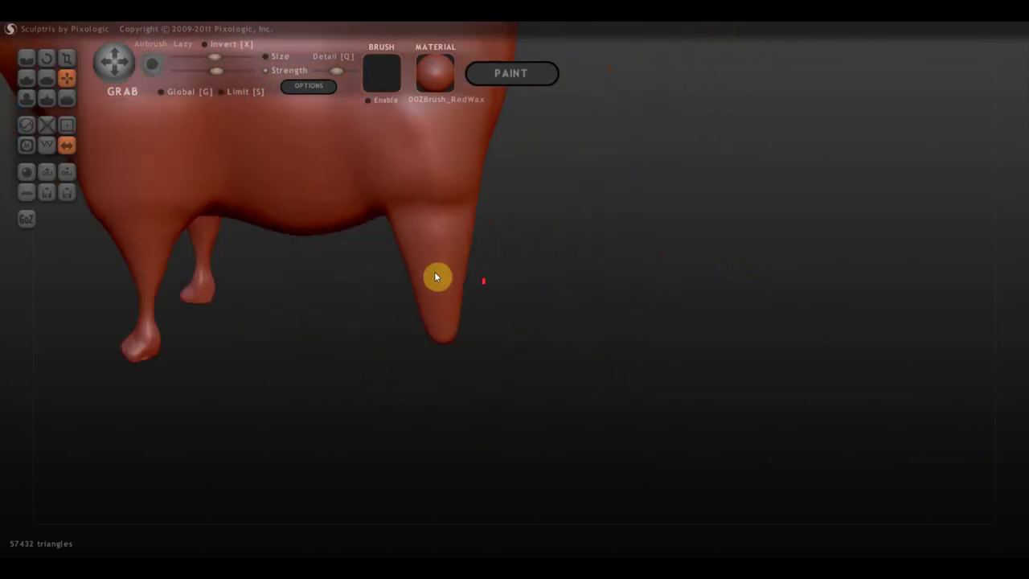
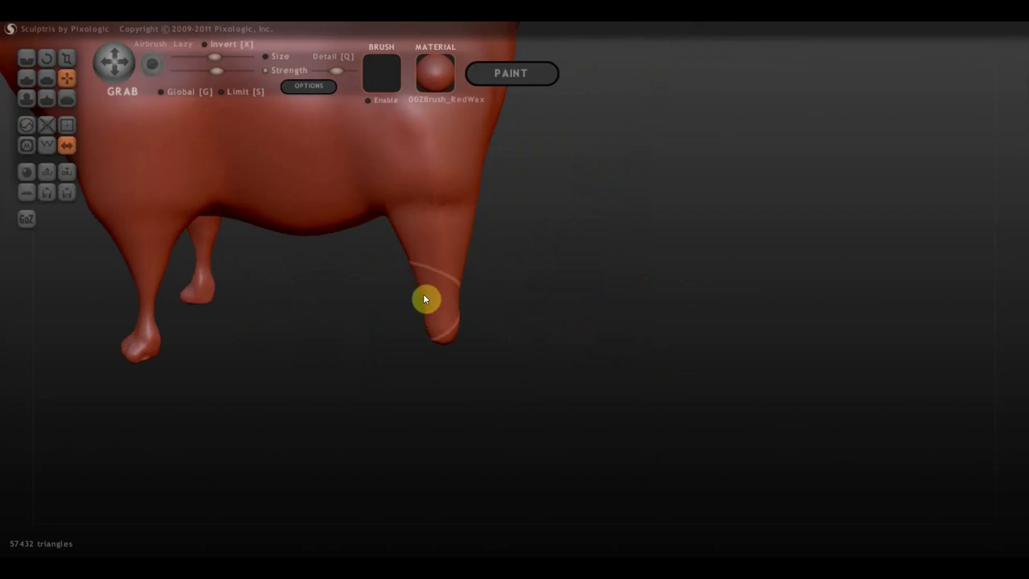
Show the wireframe and flatten the hind leg, front leg and top of the back leg
click(53, 82)
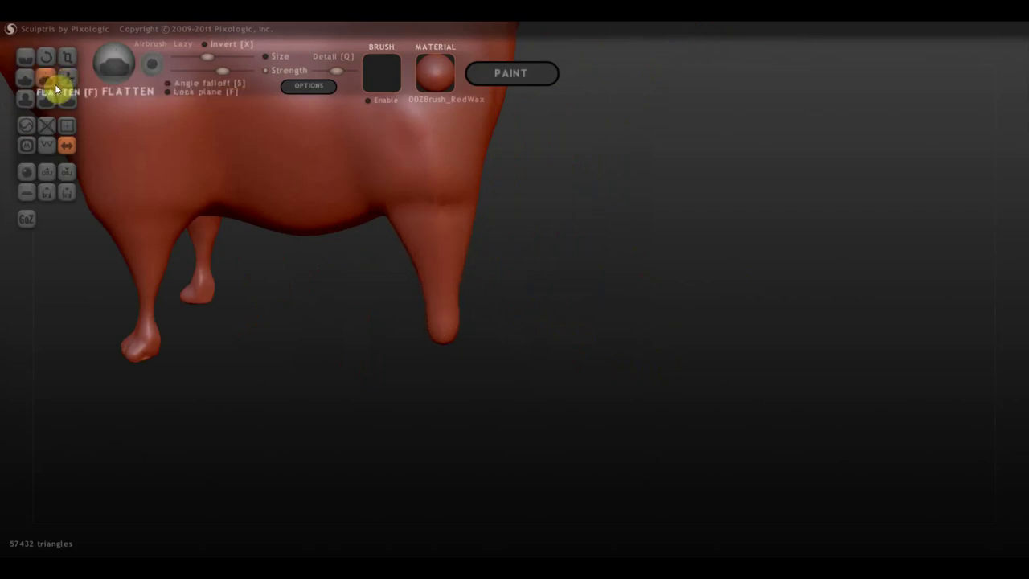
mouse_move(417, 247)
mouse_down()
mouse_move(412, 260)
mouse_move(413, 247)
mouse_move(445, 253)
mouse_up()
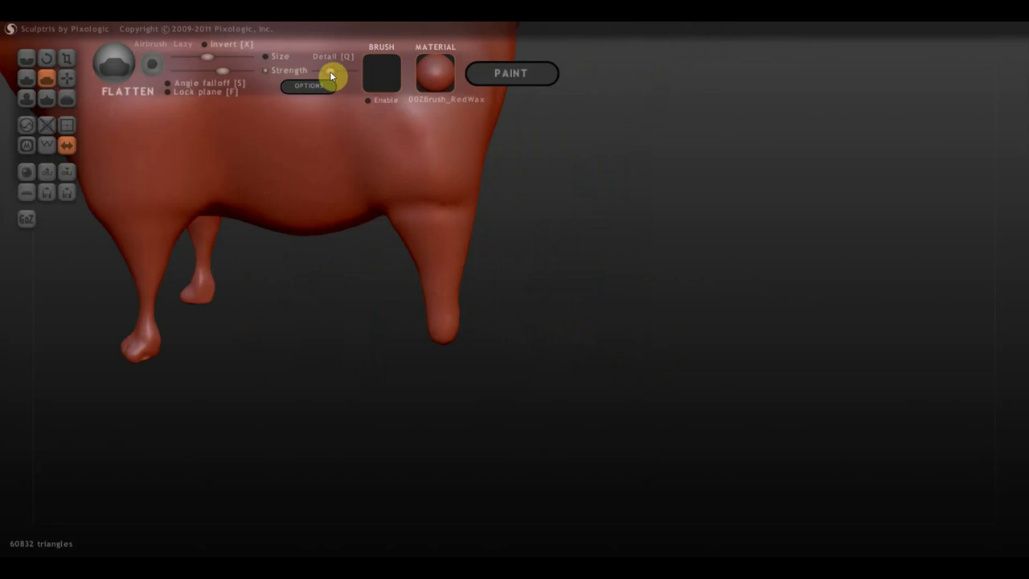
click(47, 145)
mouse_move(442, 280)
right_down()
mouse_move(338, 305)
mouse_move(418, 255)
mouse_move(420, 198)
right_up()
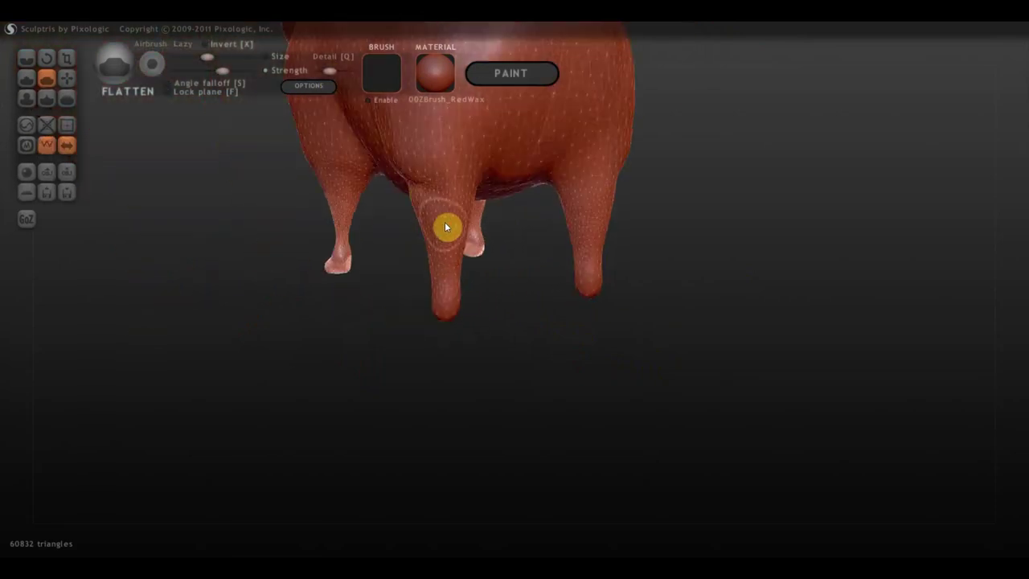
mouse_move(444, 225)
mouse_down()
mouse_move(441, 235)
mouse_move(419, 226)
mouse_move(446, 299)
mouse_up()
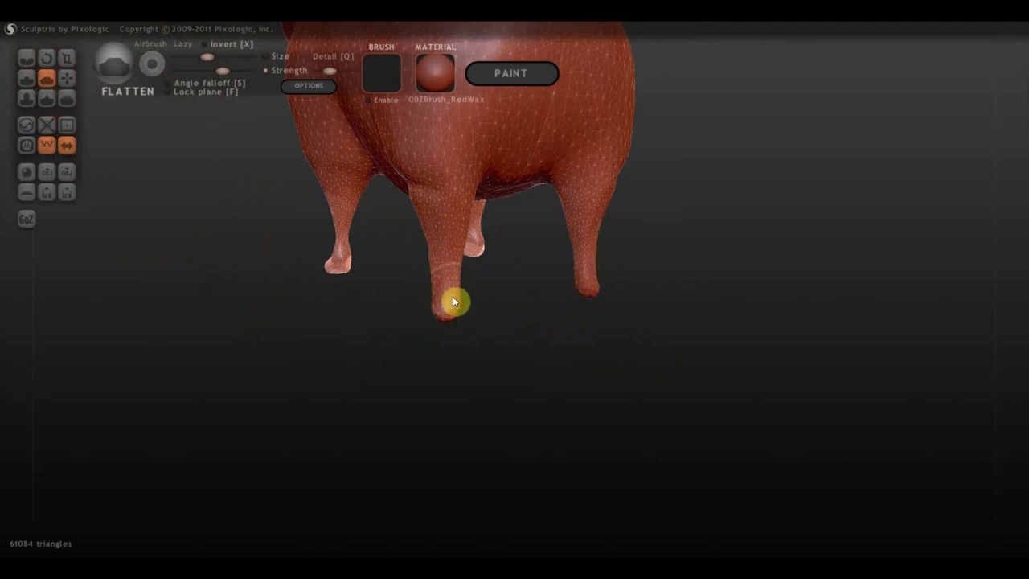
mouse_move(480, 294)
right_down()
mouse_move(660, 301)
mouse_move(624, 236)
right_up()
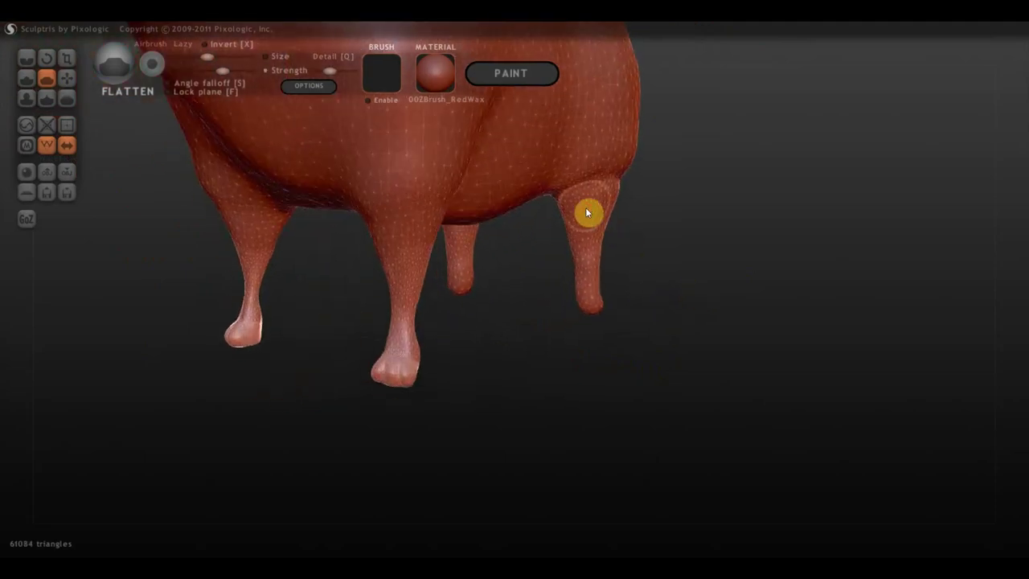
drag(586, 209, 572, 221)
Flatten the side of the right leg, the front leg's lower shin and the back leg
scroll(527, 292, up, 2)
scroll(579, 250, up, 1)
mouse_move(653, 154)
mouse_down()
mouse_move(676, 149)
mouse_move(592, 191)
mouse_up()
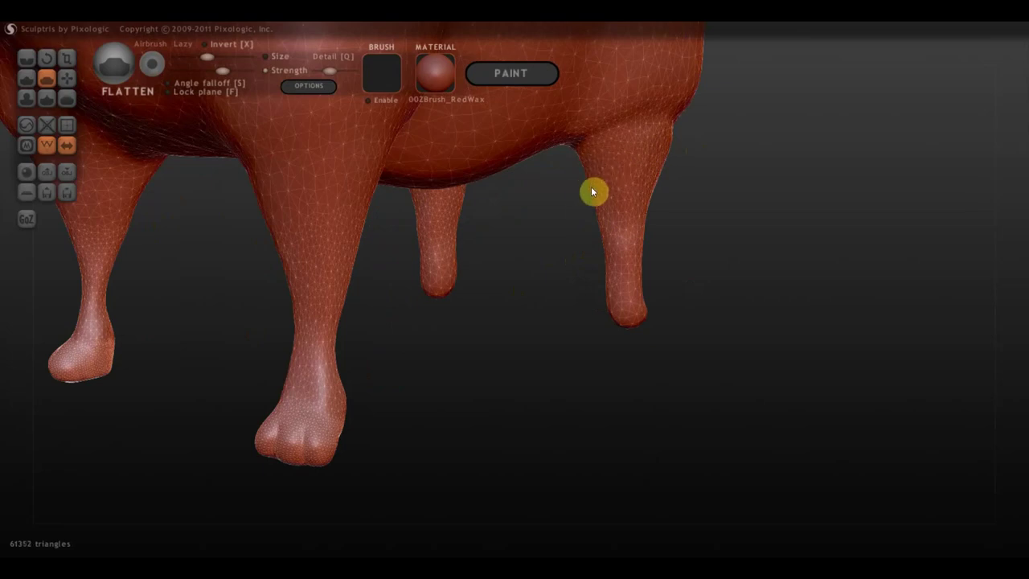
drag(607, 295, 629, 236)
drag(588, 271, 640, 260)
scroll(691, 276, down, 2)
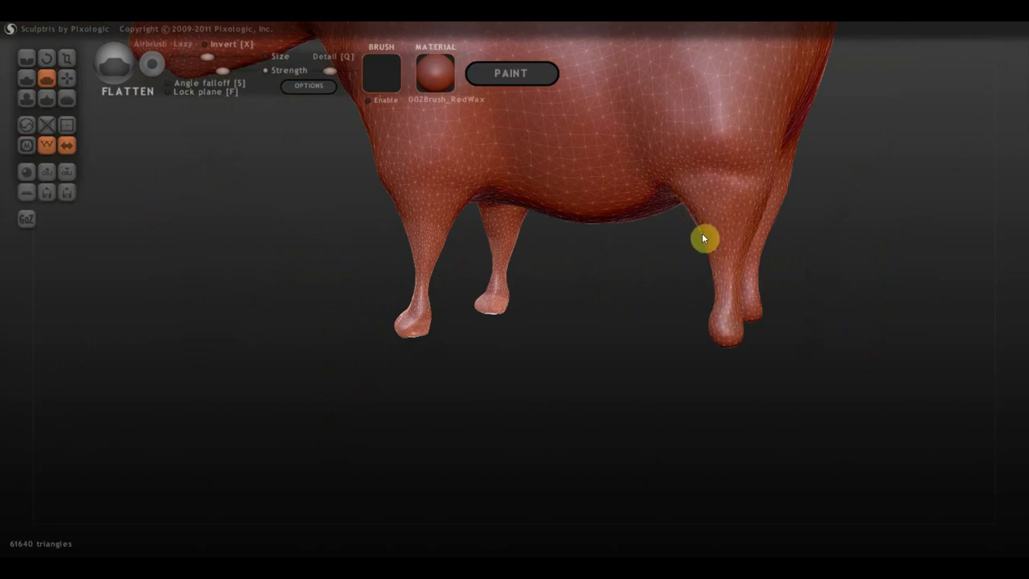
mouse_move(698, 214)
mouse_down()
mouse_move(763, 197)
mouse_move(757, 206)
mouse_up()
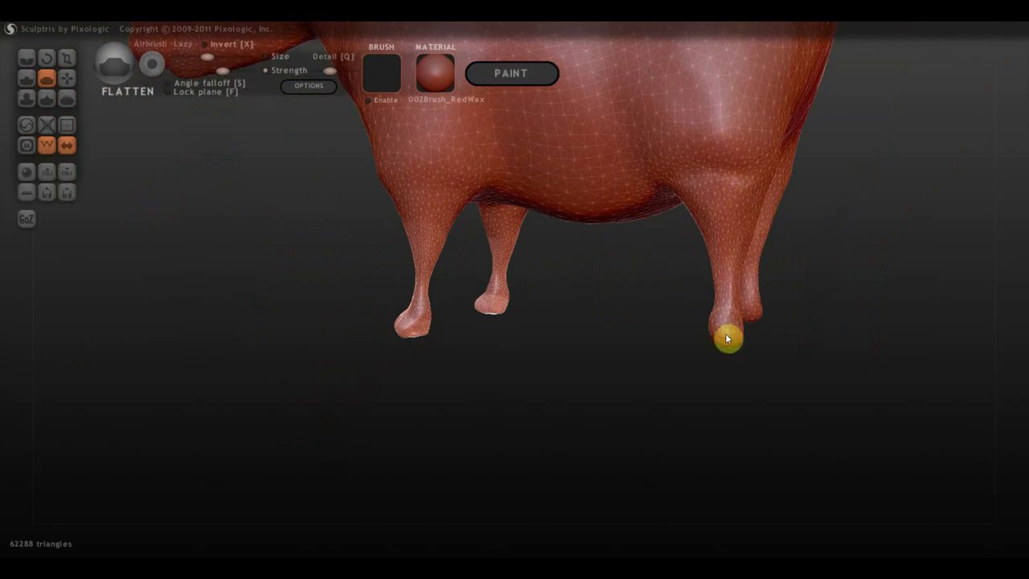
Shape the back hoof and build up its tip with the Draw brush
scroll(731, 312, up, 1)
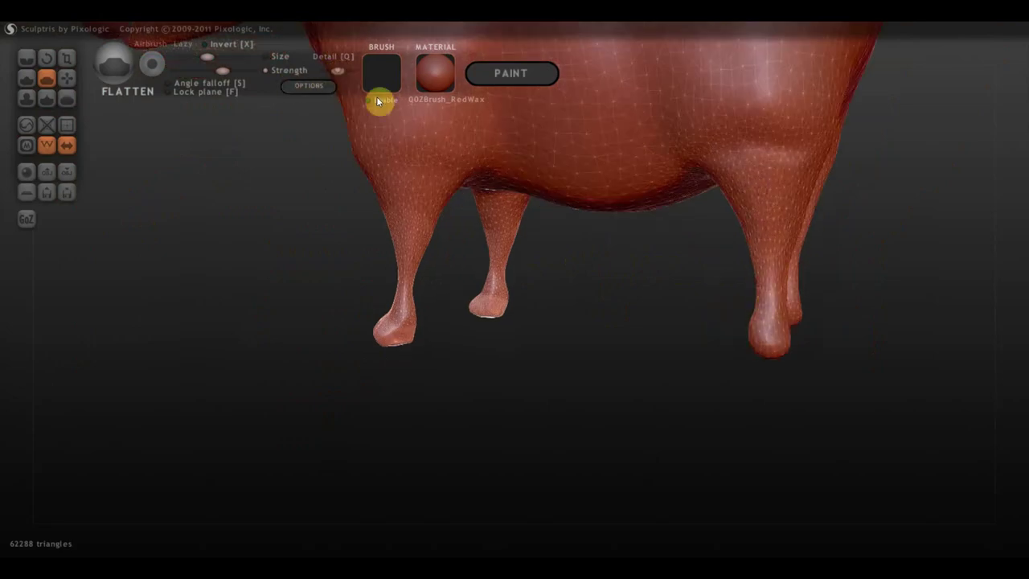
mouse_move(767, 340)
mouse_down()
mouse_move(899, 339)
mouse_move(770, 328)
mouse_move(829, 333)
mouse_up()
scroll(770, 328, up, 1)
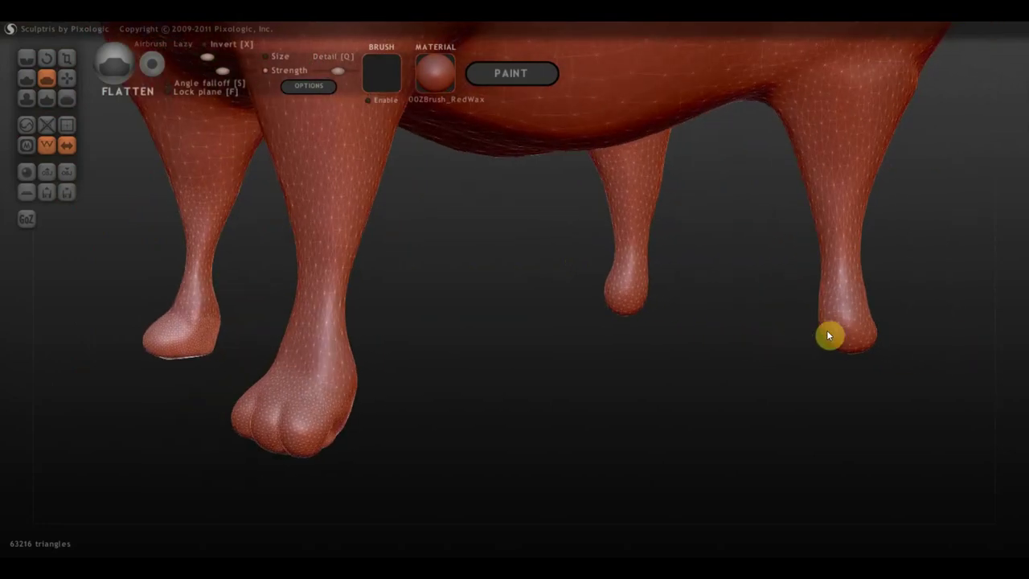
click(26, 78)
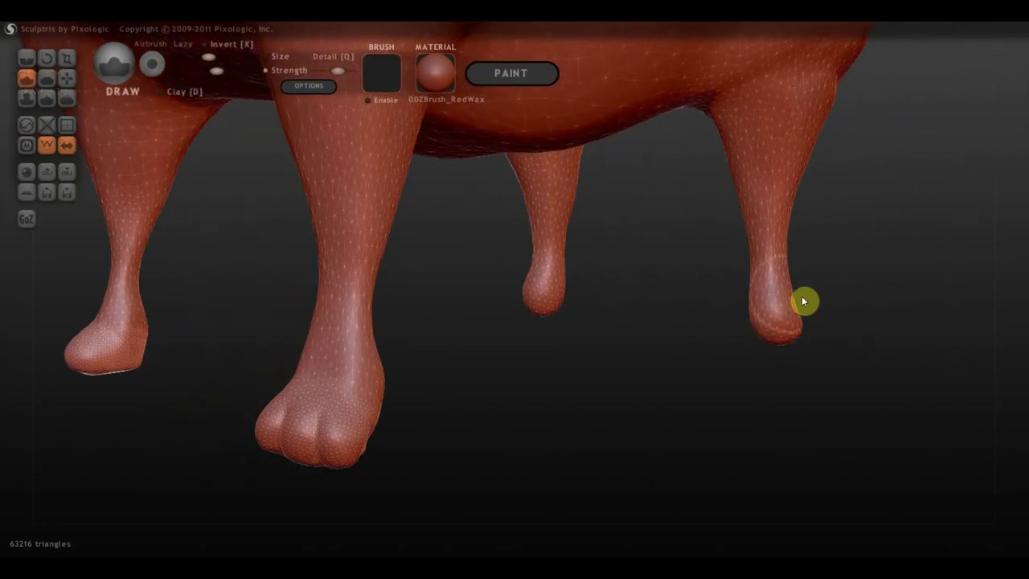
mouse_move(757, 328)
mouse_down()
mouse_move(747, 326)
mouse_move(786, 338)
mouse_move(748, 332)
mouse_move(764, 342)
mouse_move(632, 365)
mouse_move(696, 367)
mouse_move(478, 333)
mouse_move(498, 213)
mouse_move(429, 167)
mouse_up()
Flatten the shoulder bump, raising the Flatten brush strength
click(46, 77)
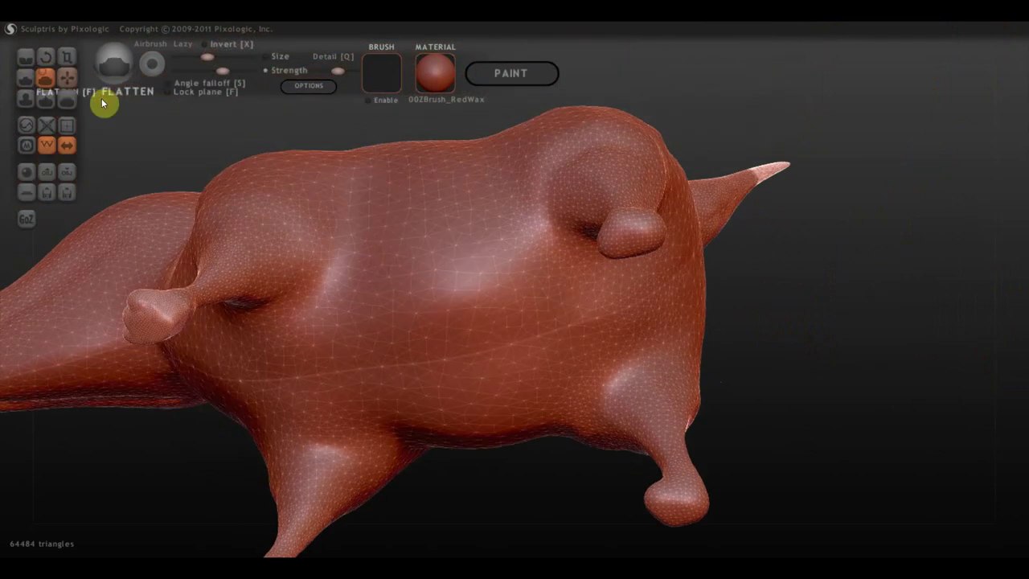
scroll(746, 246, up, 2)
mouse_move(746, 200)
mouse_down()
mouse_move(671, 218)
mouse_move(740, 207)
mouse_move(728, 201)
mouse_up()
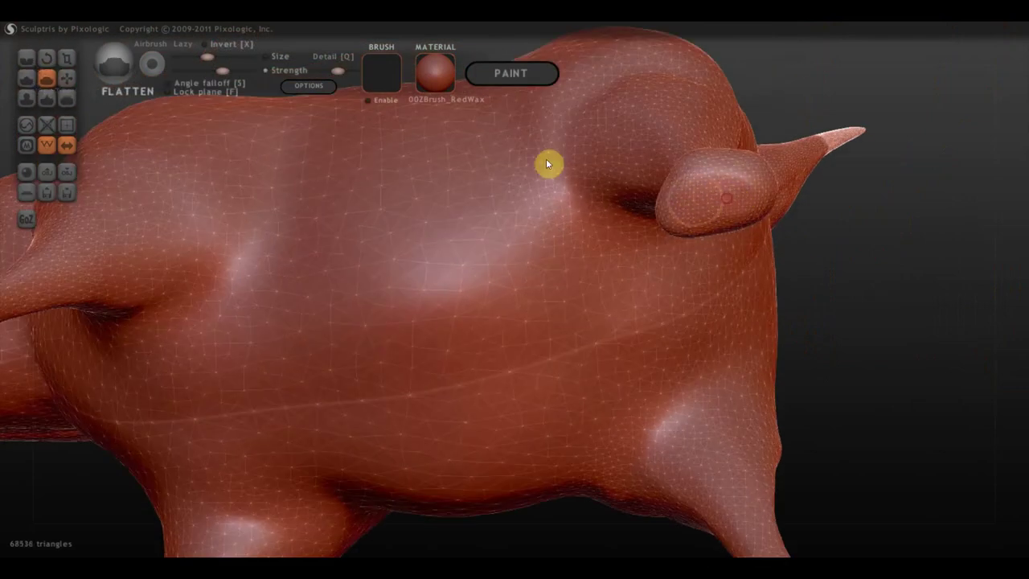
drag(241, 70, 234, 71)
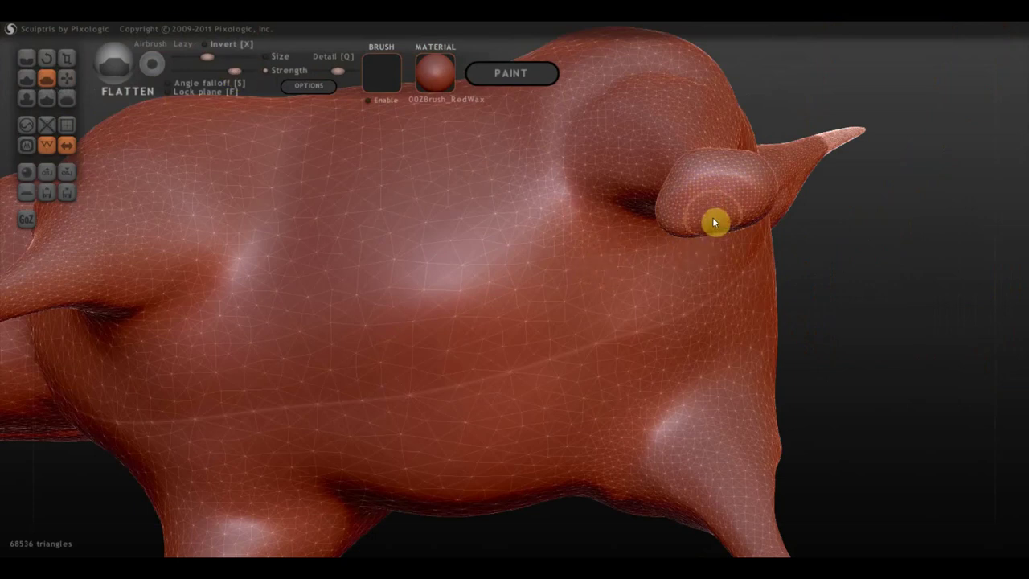
mouse_move(693, 207)
mouse_down()
mouse_move(744, 207)
mouse_move(745, 190)
mouse_move(713, 202)
mouse_move(734, 198)
mouse_up()
Flatten the knee bump, the bottom of the hoof and the front leg
mouse_move(697, 195)
right_down()
mouse_move(772, 278)
mouse_move(783, 345)
mouse_move(717, 287)
mouse_move(730, 262)
right_up()
mouse_move(730, 262)
mouse_down()
mouse_move(729, 252)
mouse_move(703, 262)
mouse_move(721, 259)
mouse_up()
mouse_move(721, 260)
right_down()
mouse_move(752, 329)
mouse_move(788, 335)
mouse_move(717, 358)
mouse_move(738, 433)
right_up()
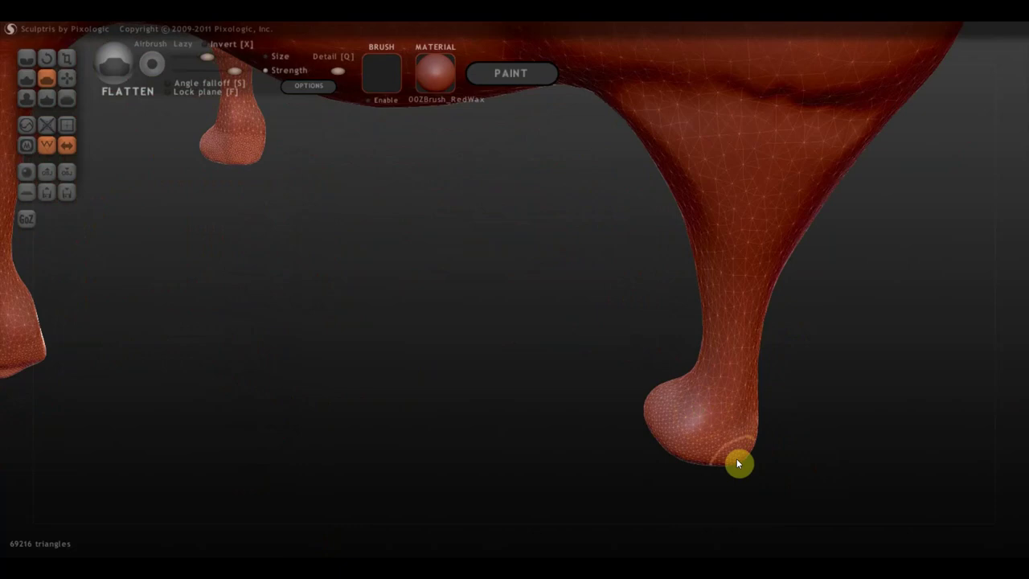
mouse_move(737, 462)
mouse_down()
mouse_move(743, 450)
mouse_move(717, 458)
mouse_move(755, 453)
mouse_move(732, 468)
mouse_move(724, 450)
mouse_up()
mouse_move(723, 450)
right_down()
mouse_move(597, 415)
mouse_move(510, 411)
mouse_move(455, 435)
mouse_move(414, 394)
right_up()
mouse_move(413, 395)
mouse_down()
mouse_move(421, 276)
mouse_move(407, 351)
mouse_move(427, 275)
mouse_move(407, 321)
mouse_move(417, 325)
mouse_move(423, 385)
mouse_move(325, 376)
mouse_up()
Smooth the hoof surface and lower leg further, then zoom in close on two legs
mouse_move(462, 340)
mouse_down()
mouse_move(451, 359)
mouse_move(440, 239)
mouse_move(431, 242)
mouse_up()
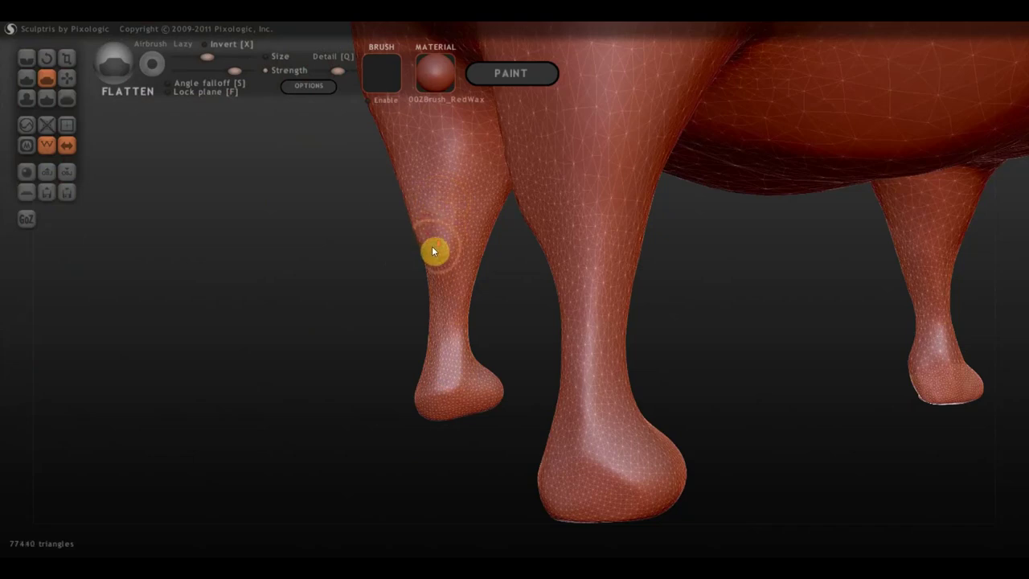
scroll(434, 248, down, 3)
mouse_move(434, 248)
right_down()
mouse_move(719, 275)
mouse_move(708, 271)
mouse_move(667, 338)
mouse_move(657, 250)
right_up()
scroll(555, 255, down, 3)
scroll(667, 337, up, 3)
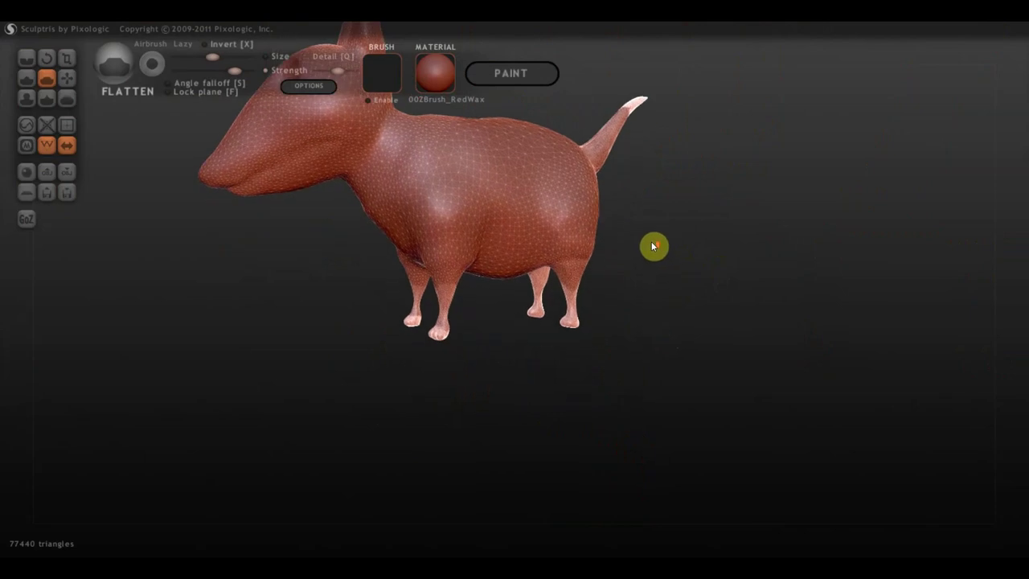
scroll(657, 246, up, 3)
alt+right_drag(630, 211, 552, 218)
scroll(553, 222, up, 2)
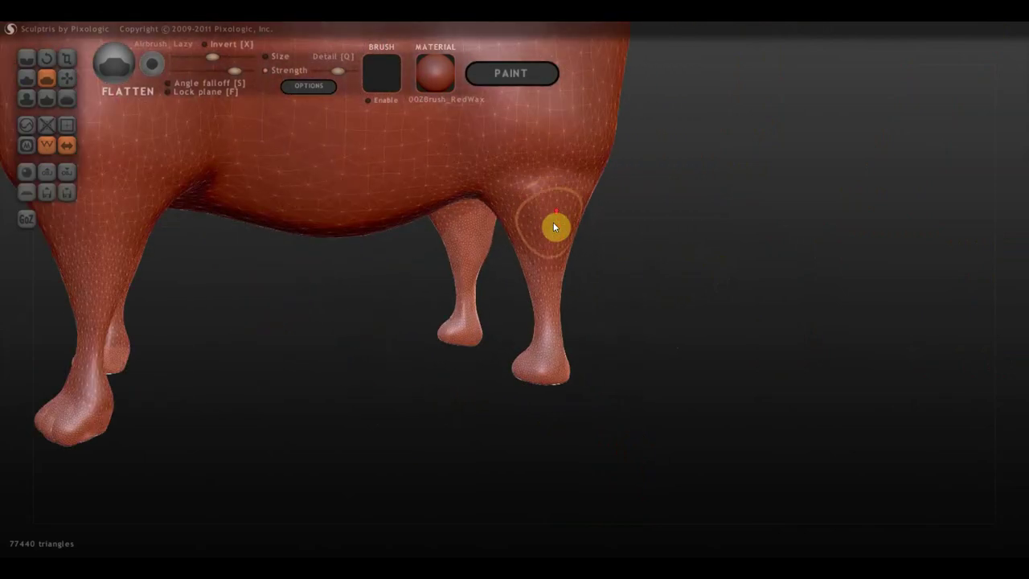
scroll(562, 230, up, 2)
scroll(587, 234, up, 2)
right_drag(610, 236, 558, 223)
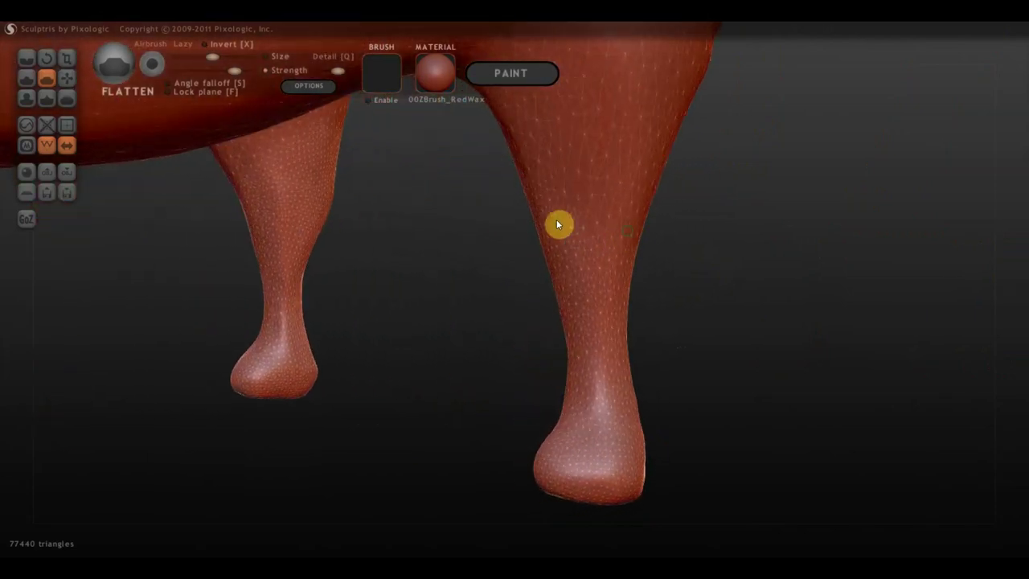
Crease a toe line into the hoof with a smaller Crease brush
click(29, 59)
mouse_move(358, 224)
right_down()
mouse_move(519, 380)
mouse_move(539, 359)
mouse_move(590, 358)
right_up()
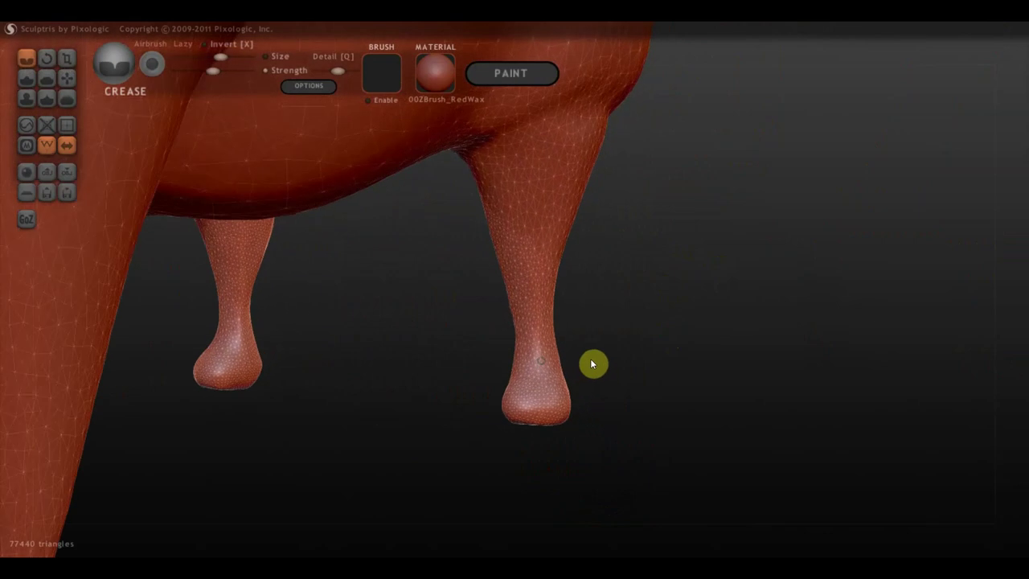
drag(220, 57, 198, 56)
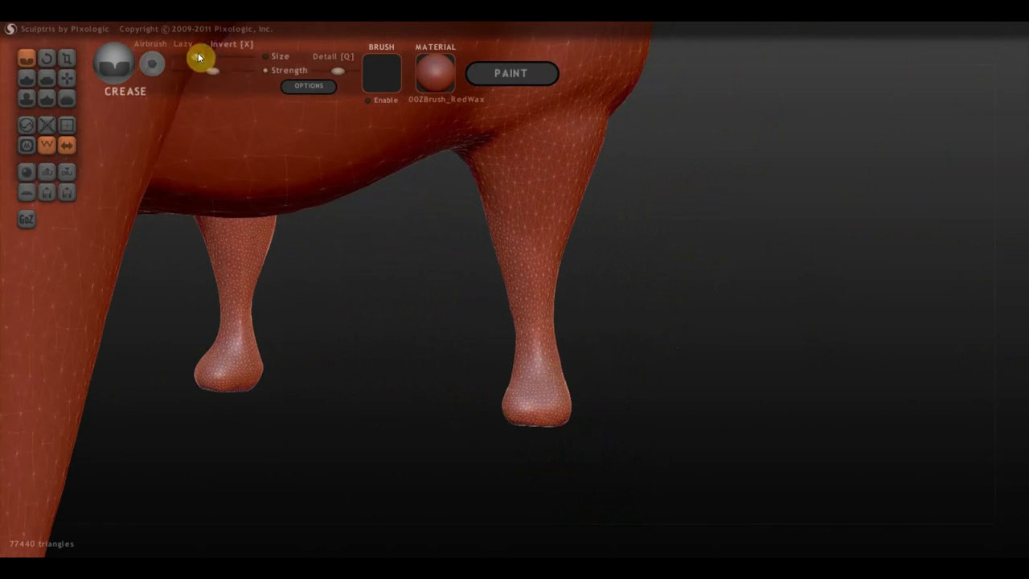
mouse_move(523, 376)
mouse_down()
mouse_move(524, 416)
mouse_move(525, 394)
mouse_up()
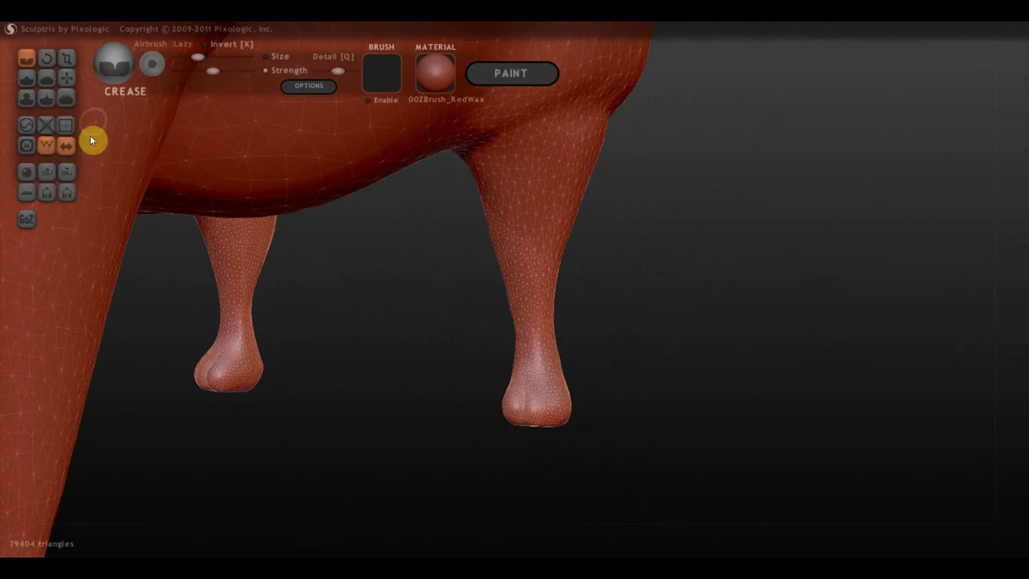
Hide the wireframe and crease toe lines into the bottom and side of the hoof
click(45, 145)
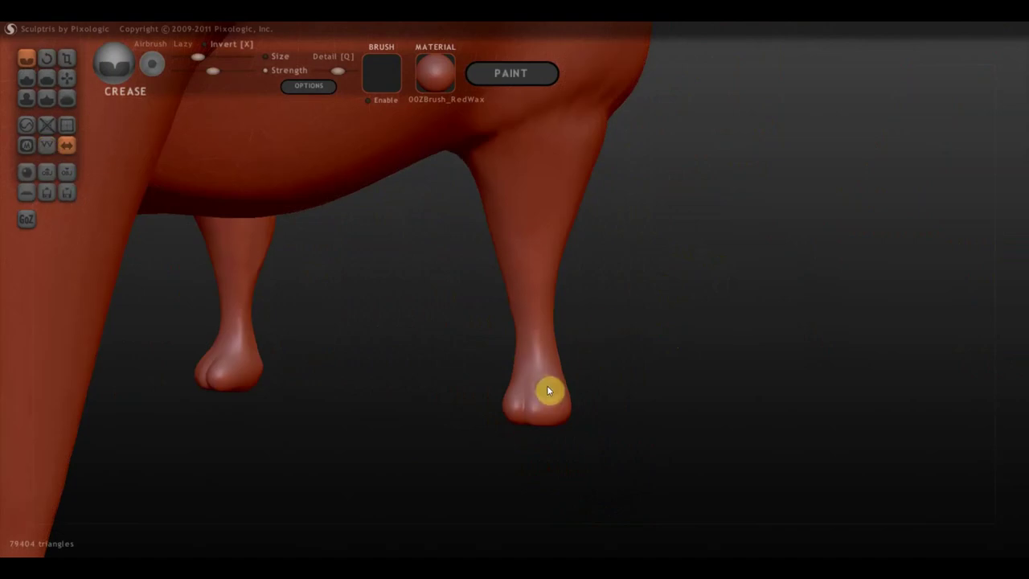
drag(548, 390, 552, 427)
mouse_move(524, 390)
mouse_down()
mouse_move(521, 431)
mouse_move(748, 420)
mouse_up()
scroll(571, 411, down, 3)
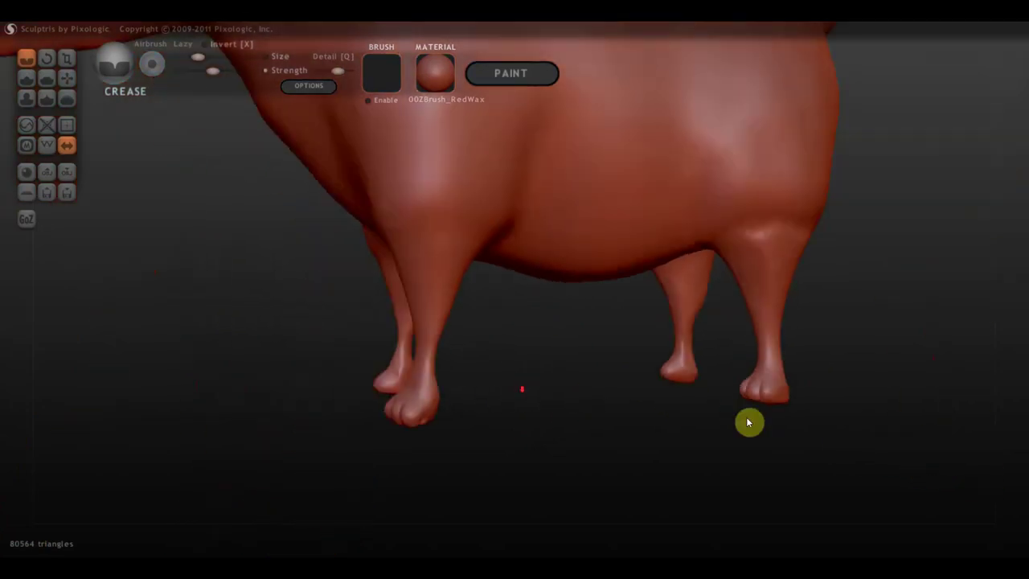
drag(870, 425, 547, 384)
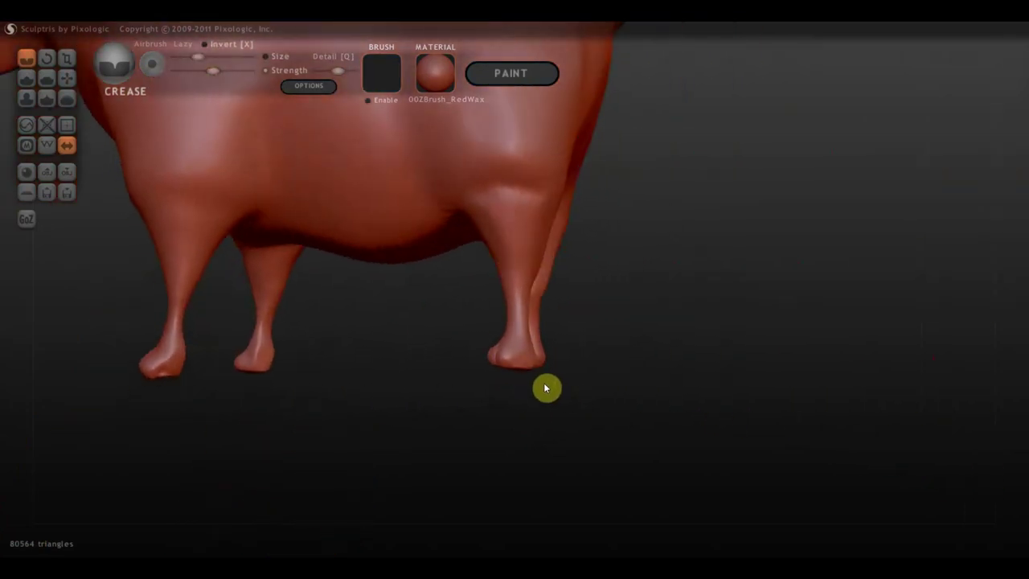
scroll(566, 390, up, 2)
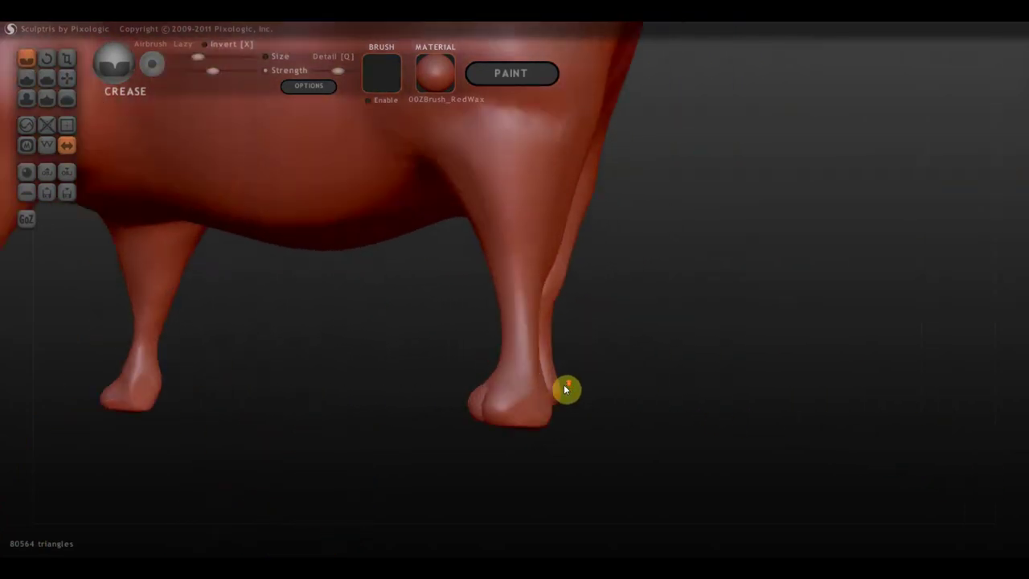
Pull the back edge of the leg outward with Grab and nudge the front leg into shape
click(67, 78)
mouse_move(439, 338)
mouse_down()
mouse_move(535, 407)
mouse_move(523, 332)
mouse_up()
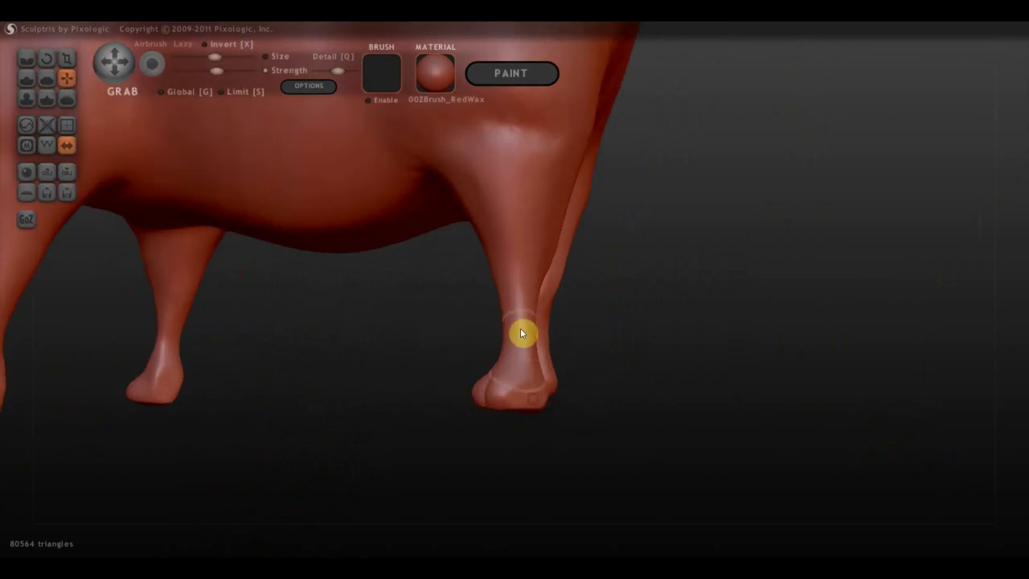
mouse_move(494, 282)
mouse_down()
mouse_move(553, 247)
mouse_move(545, 235)
mouse_up()
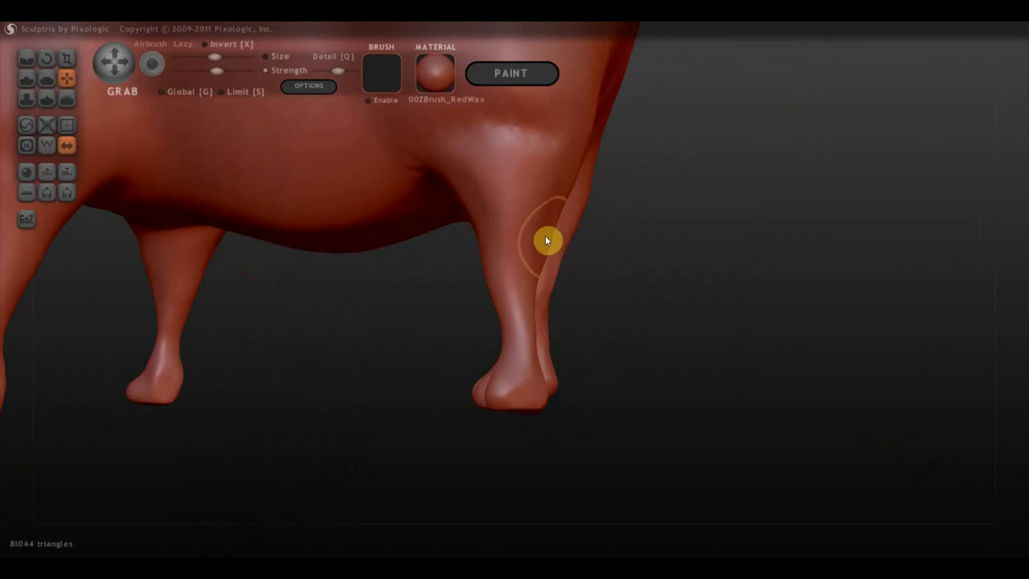
mouse_move(546, 235)
right_down()
mouse_move(547, 217)
mouse_move(442, 246)
right_up()
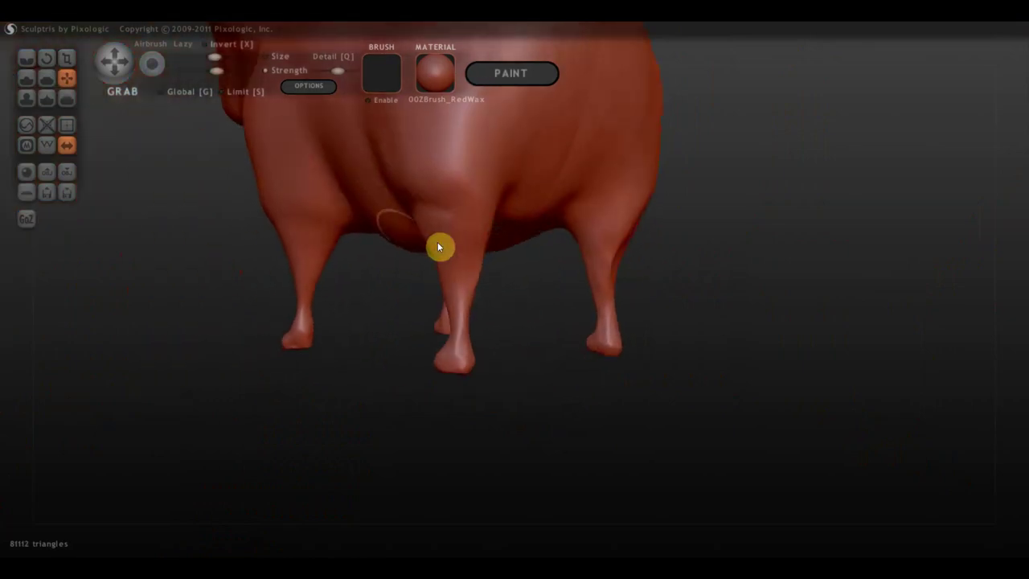
drag(485, 250, 483, 250)
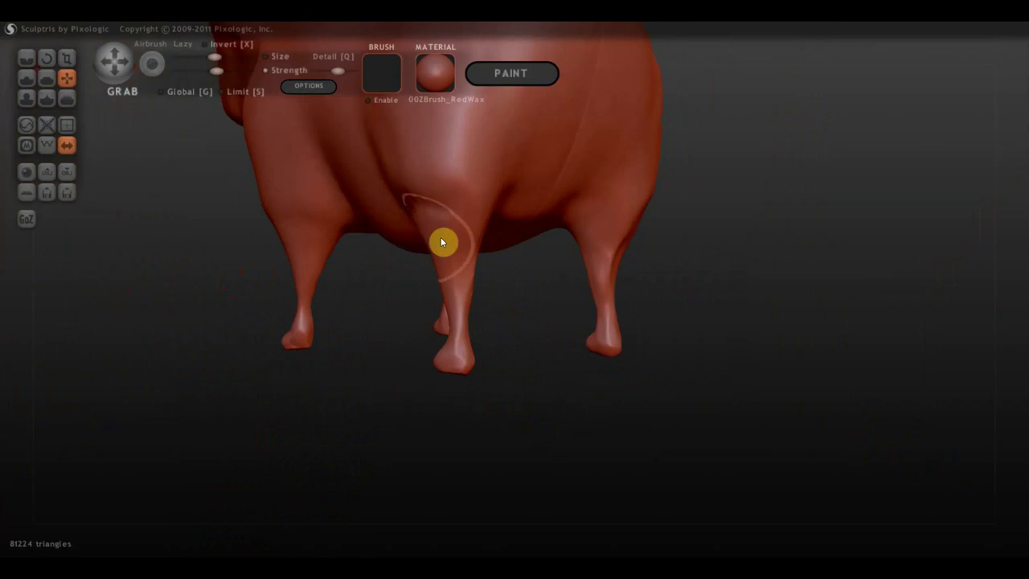
mouse_move(440, 237)
right_down()
mouse_move(551, 251)
mouse_move(550, 81)
mouse_move(456, 198)
right_up()
mouse_move(396, 233)
right_down()
mouse_move(408, 237)
mouse_move(394, 232)
right_up()
Carve a crease along the dog's side with a larger Crease brush
click(26, 63)
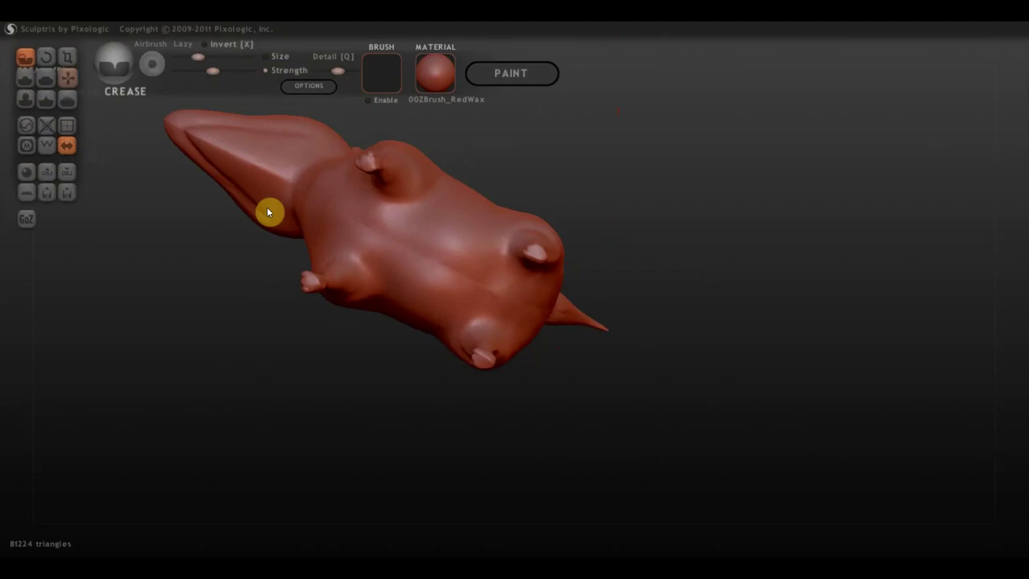
drag(197, 57, 211, 57)
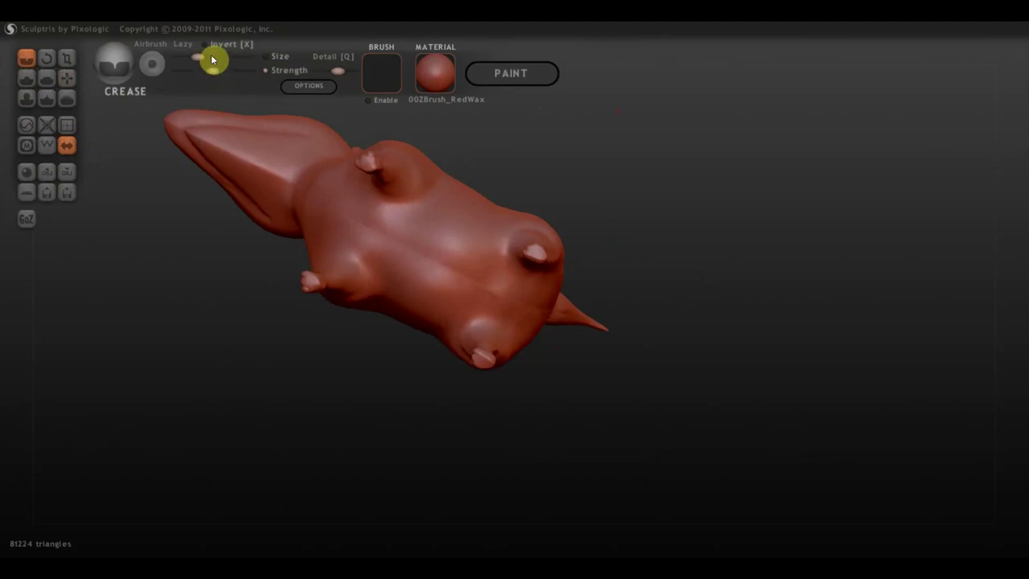
mouse_move(314, 266)
mouse_down()
mouse_move(358, 259)
mouse_move(386, 312)
mouse_move(424, 289)
mouse_up()
Carve a crease along the snout toward the nostril with a smaller brush
drag(204, 56, 201, 56)
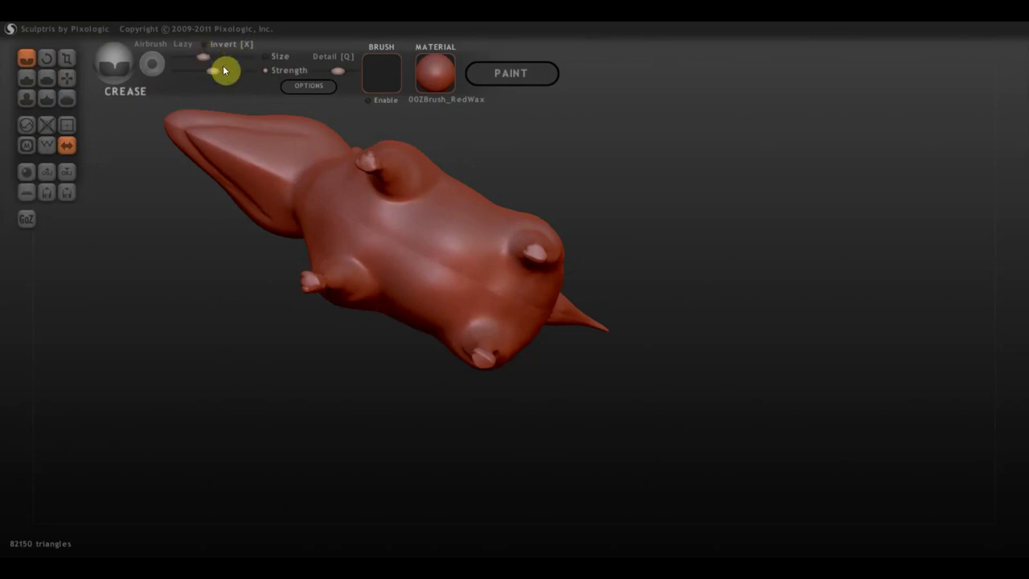
mouse_move(516, 348)
mouse_down()
mouse_move(467, 330)
mouse_move(449, 334)
mouse_move(490, 333)
mouse_move(510, 347)
mouse_move(501, 335)
mouse_move(452, 335)
mouse_move(471, 346)
mouse_move(320, 337)
mouse_move(336, 379)
mouse_move(523, 277)
mouse_move(539, 230)
mouse_move(511, 230)
mouse_move(550, 298)
mouse_move(539, 288)
mouse_move(578, 260)
mouse_move(558, 321)
mouse_move(572, 297)
mouse_up()
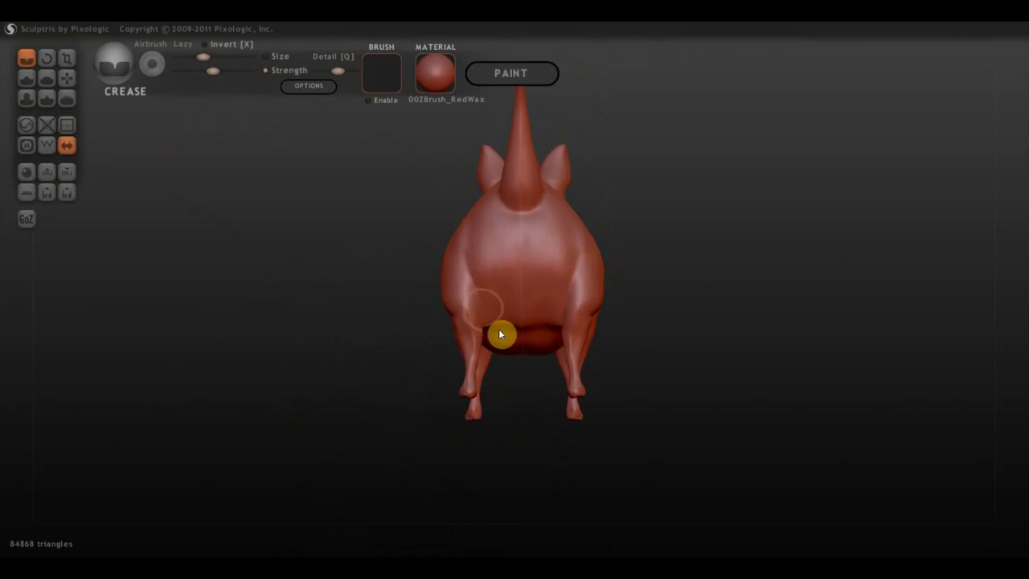
mouse_move(508, 308)
mouse_down()
mouse_move(599, 330)
mouse_move(653, 325)
mouse_up()
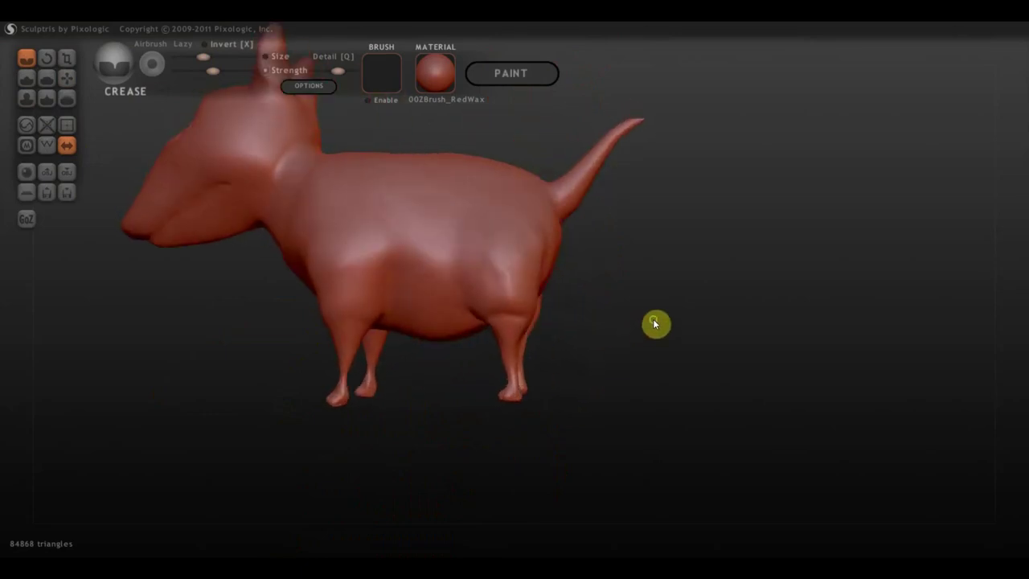
scroll(556, 315, up, 3)
scroll(505, 306, down, 3)
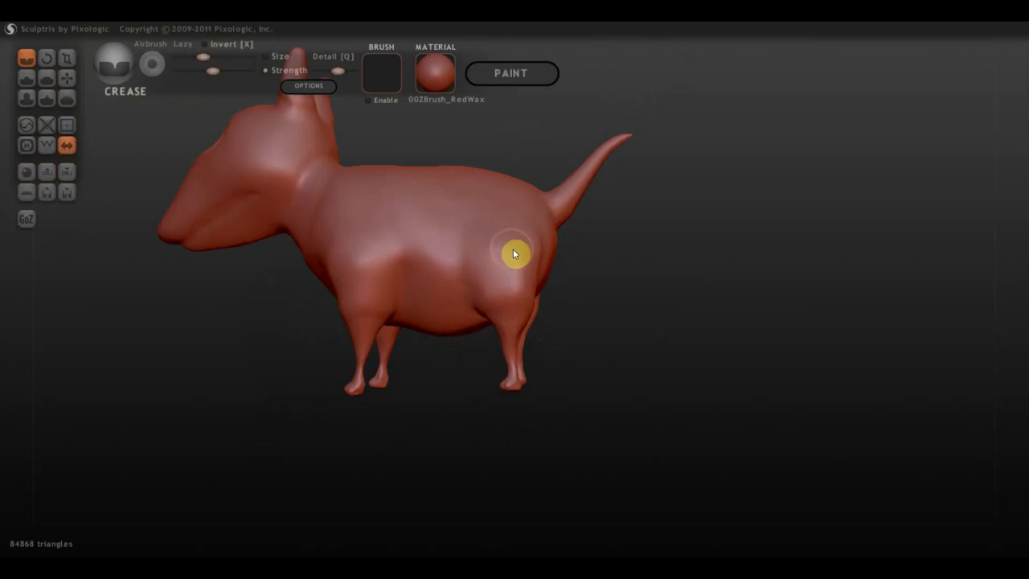
Grab the belly near the hind leg and reshape its underside
click(67, 78)
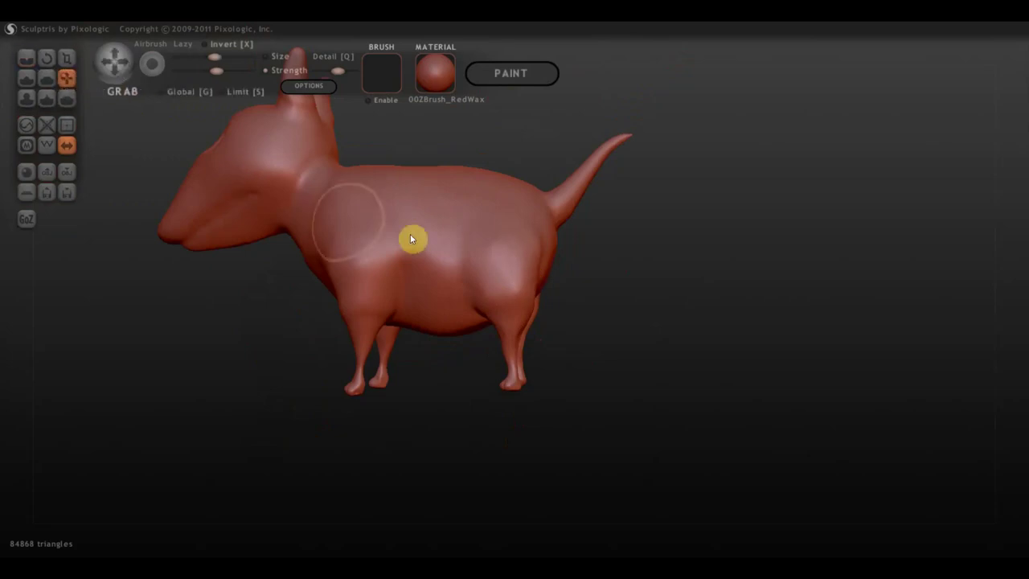
drag(549, 288, 528, 283)
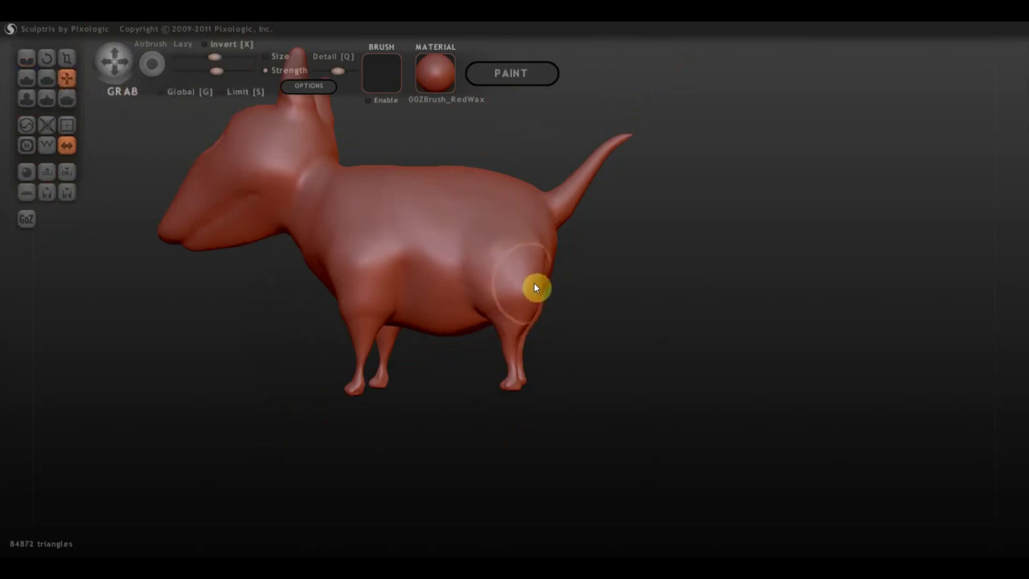
right_drag(538, 285, 409, 374)
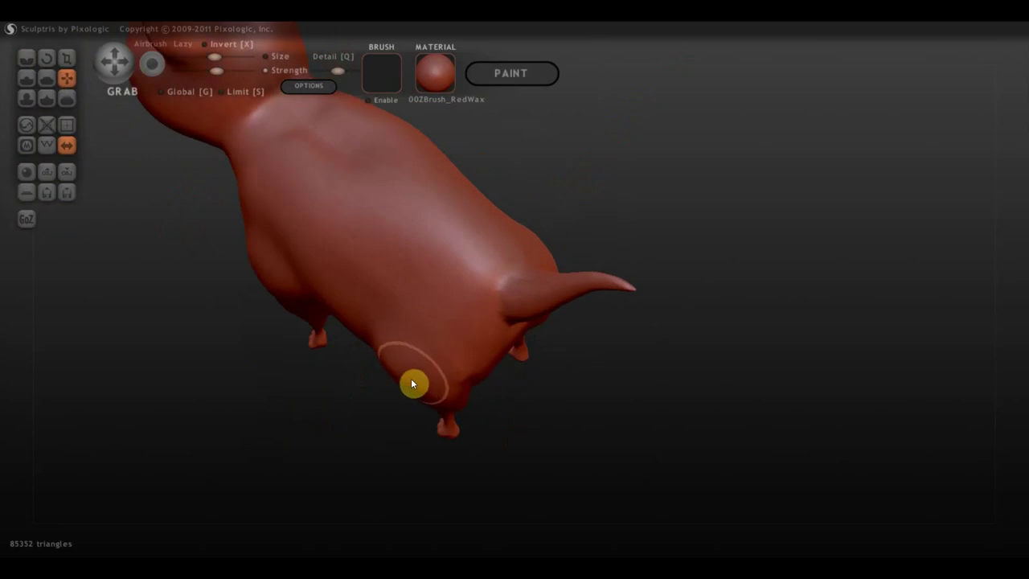
mouse_move(414, 384)
mouse_down()
mouse_move(414, 356)
mouse_move(368, 331)
mouse_up()
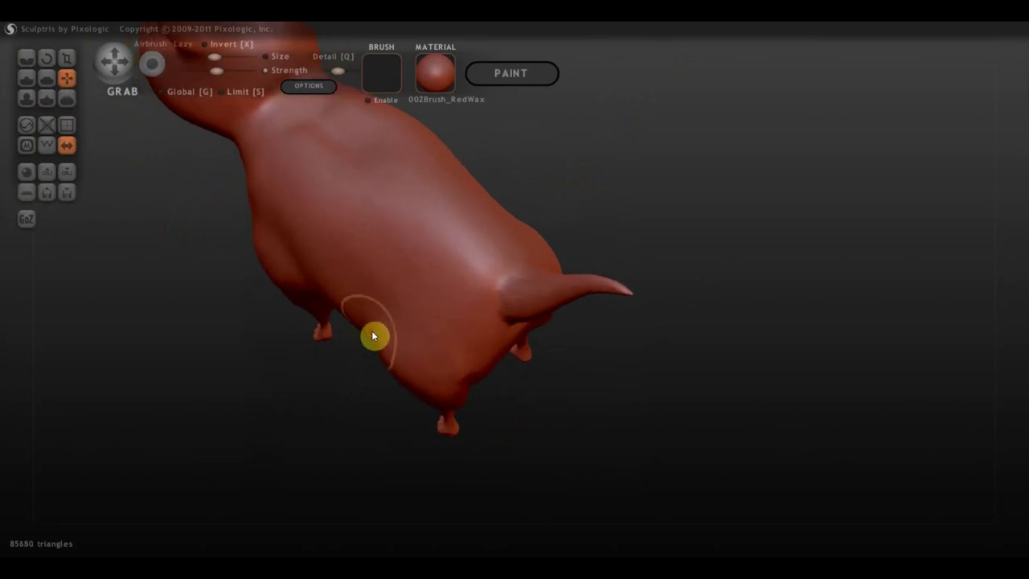
mouse_move(382, 330)
right_down()
mouse_move(336, 282)
mouse_move(370, 291)
right_up()
Reshape the top of the hind leg from a side view
scroll(443, 352, down, 3)
mouse_move(448, 344)
right_down()
mouse_move(586, 352)
mouse_move(627, 279)
right_up()
scroll(574, 326, up, 5)
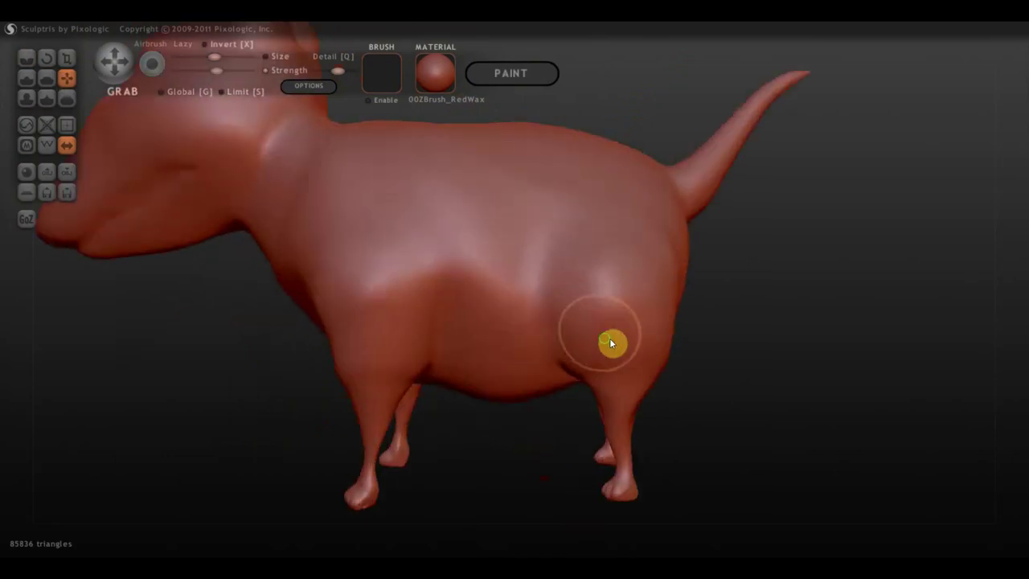
scroll(628, 342, up, 2)
mouse_move(637, 341)
right_down()
mouse_move(698, 340)
mouse_move(619, 389)
right_up()
scroll(619, 388, up, 2)
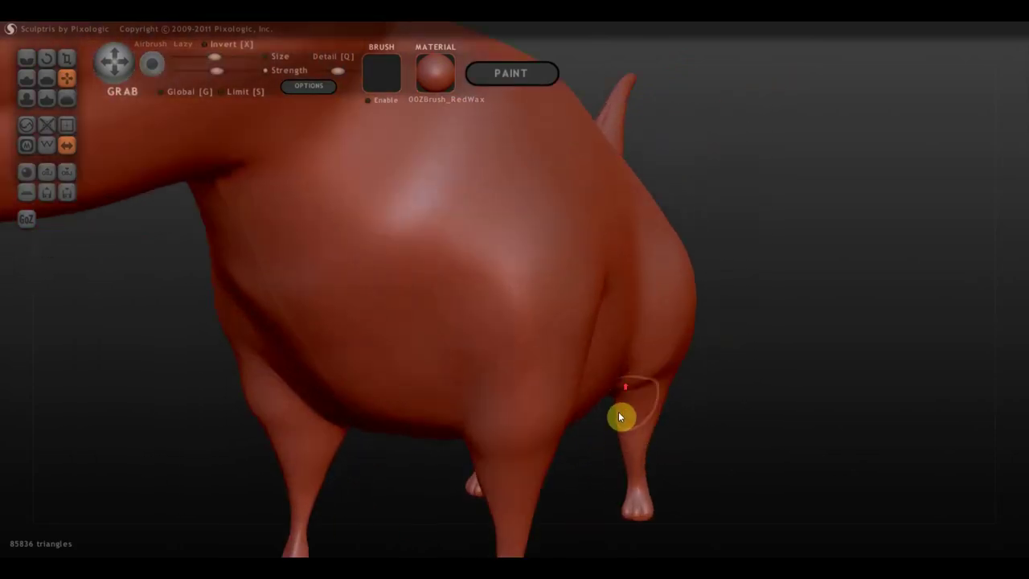
drag(624, 434, 635, 436)
scroll(635, 436, down, 3)
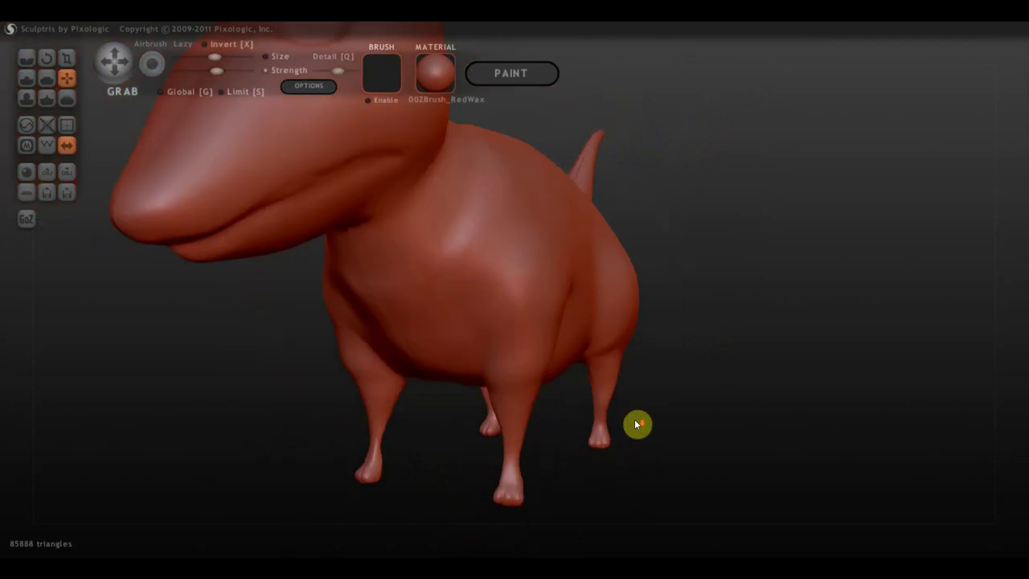
Reshape the upper edge of the front leg where it joins the chest
mouse_move(635, 437)
right_down()
mouse_move(674, 414)
mouse_move(391, 415)
right_up()
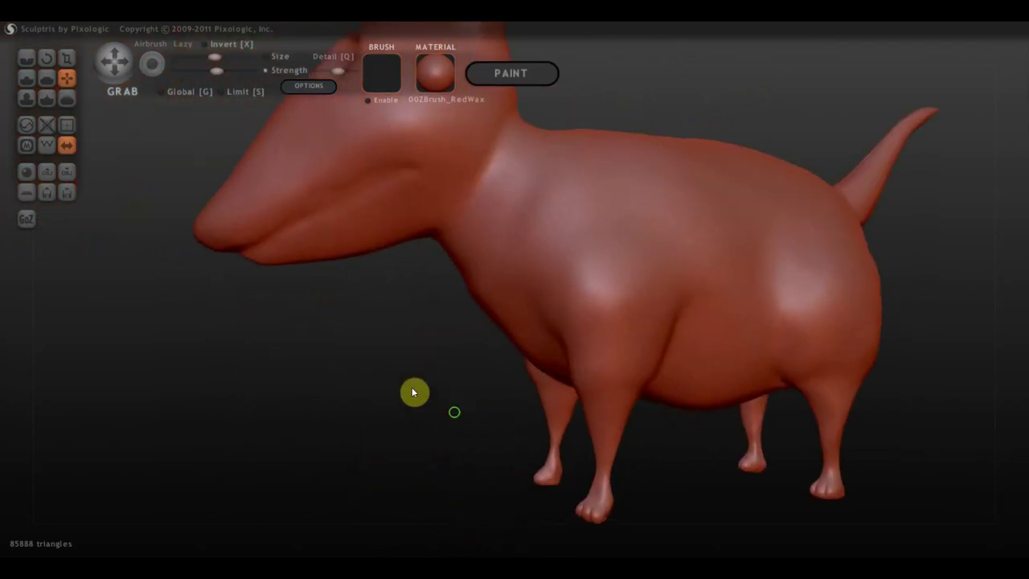
scroll(259, 345, up, 2)
scroll(249, 347, up, 2)
right_drag(246, 349, 276, 360)
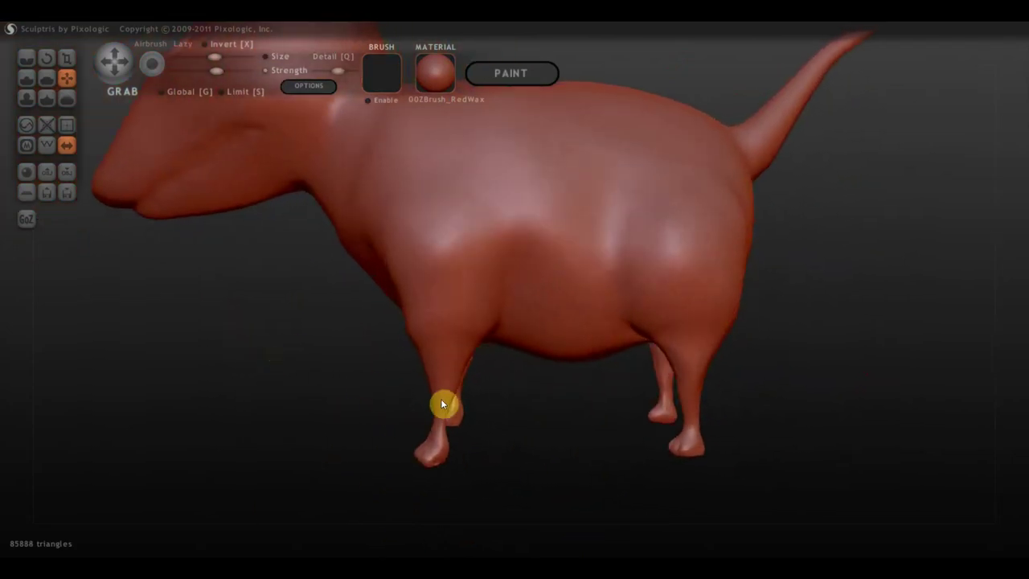
scroll(445, 402, up, 3)
scroll(444, 397, down, 1)
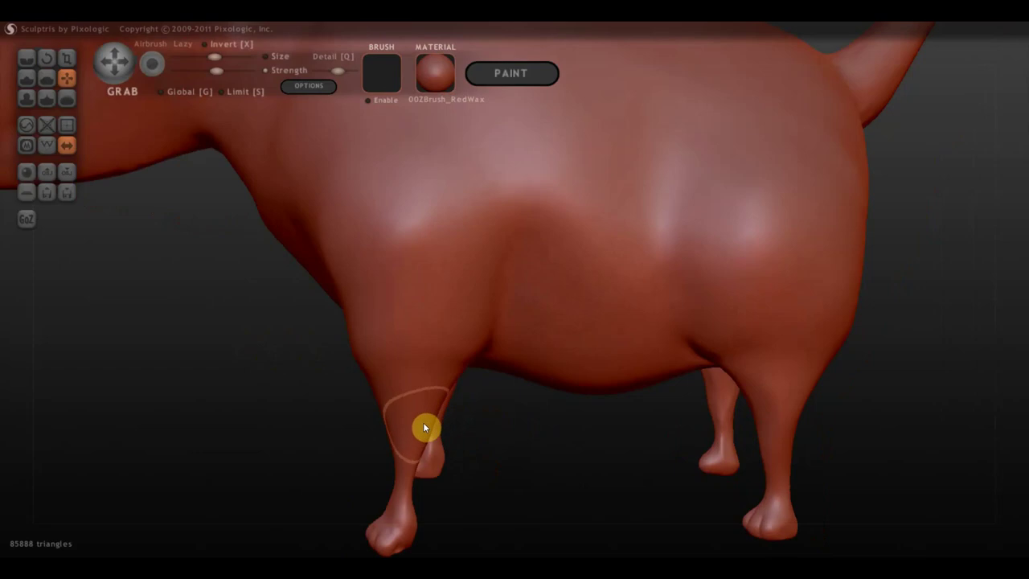
mouse_move(424, 427)
mouse_down()
mouse_move(434, 427)
mouse_move(383, 404)
mouse_up()
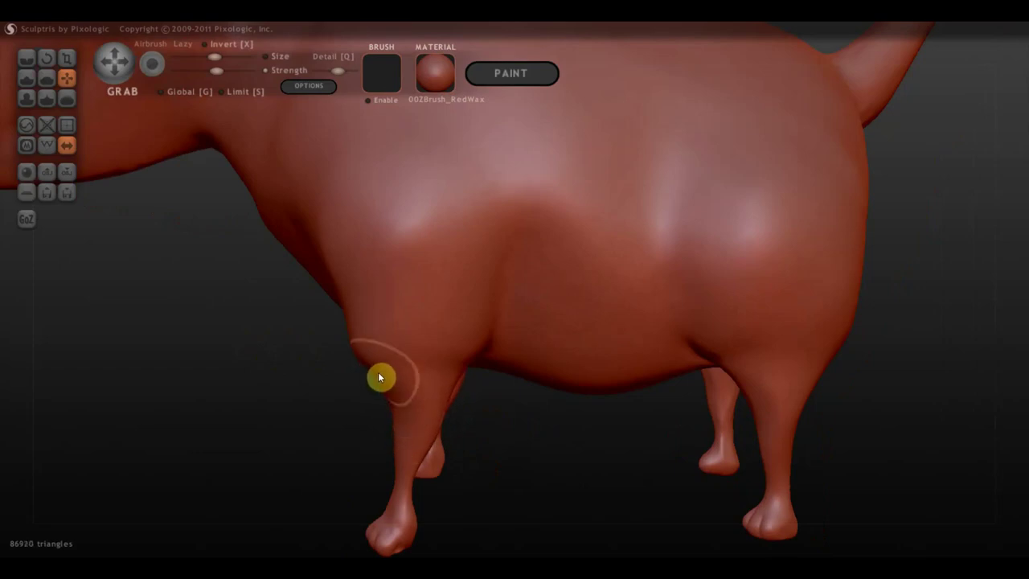
mouse_move(369, 349)
mouse_down()
mouse_move(588, 361)
mouse_move(562, 338)
mouse_up()
scroll(556, 341, up, 2)
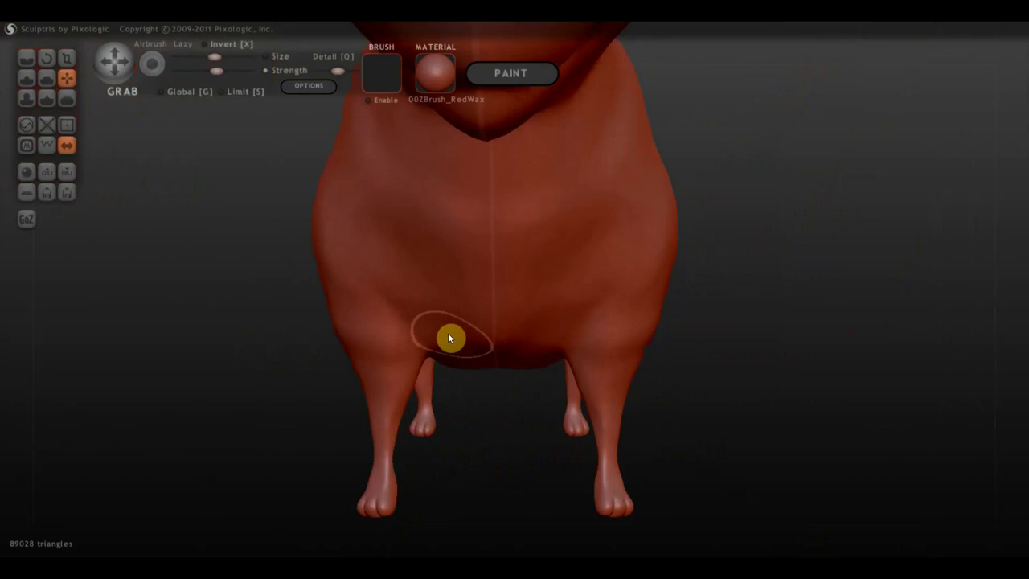
Flatten the bulges on the chest and belly
click(48, 78)
scroll(418, 246, down, 2)
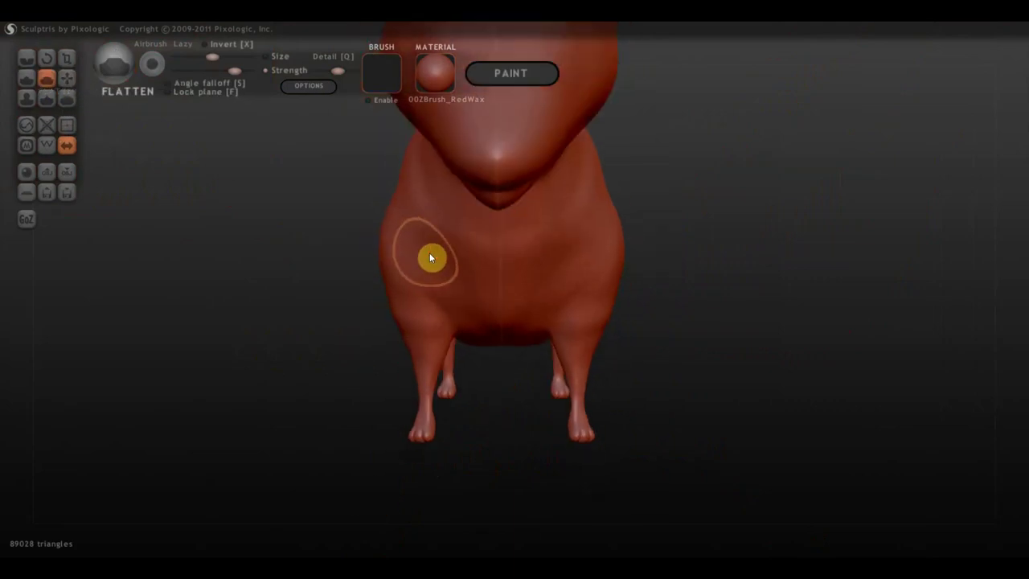
drag(452, 234, 492, 314)
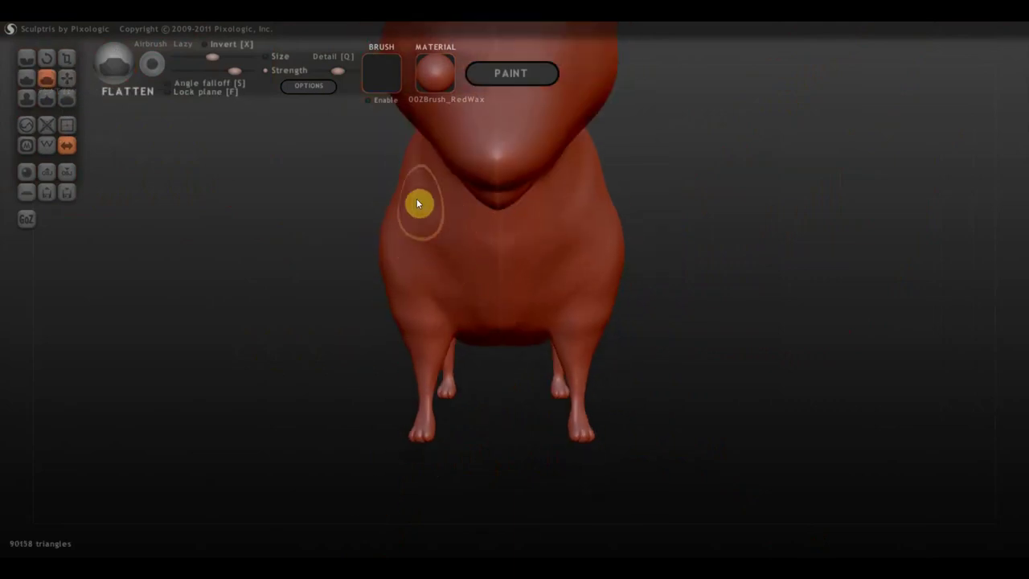
drag(415, 200, 450, 278)
mouse_move(505, 349)
mouse_down()
mouse_move(480, 330)
mouse_move(569, 347)
mouse_move(481, 353)
mouse_up()
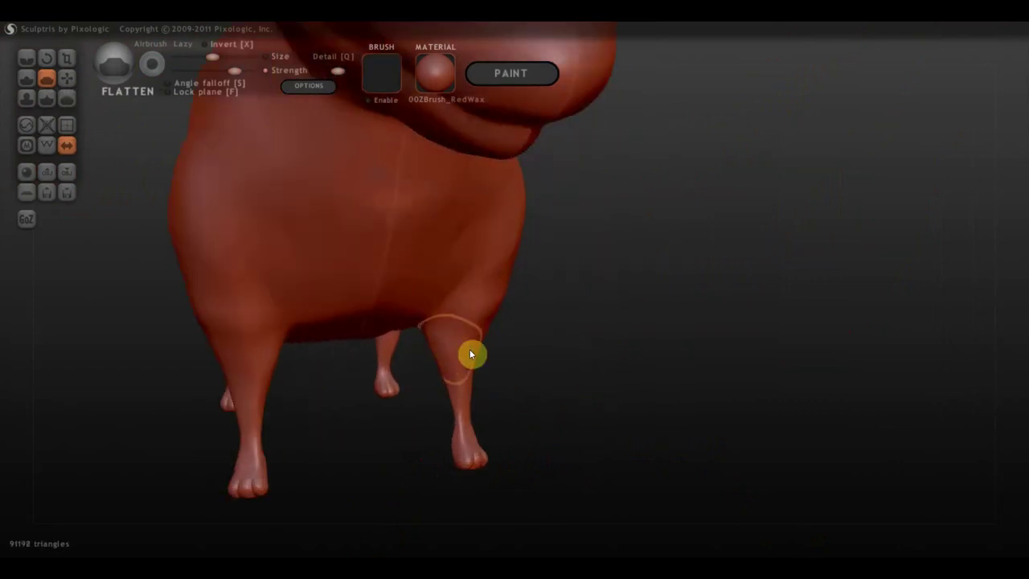
Flatten the front of the neck from a three-quarter view
mouse_move(450, 358)
mouse_down()
mouse_move(600, 372)
mouse_move(572, 373)
mouse_move(588, 374)
mouse_move(626, 363)
mouse_move(477, 409)
mouse_move(478, 391)
mouse_up()
scroll(619, 370, down, 3)
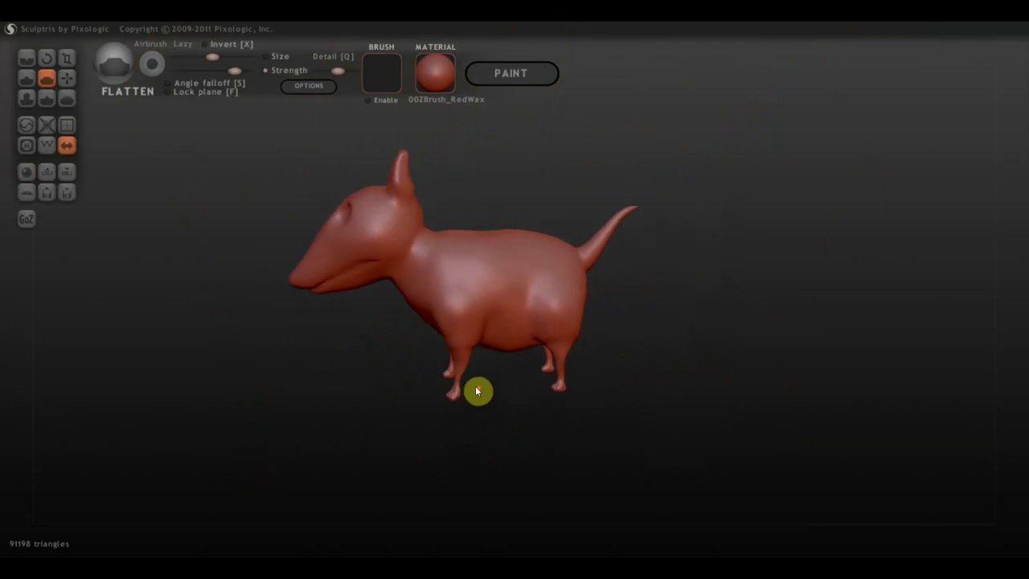
scroll(442, 345, up, 2)
scroll(384, 324, up, 2)
right_drag(383, 324, 375, 317)
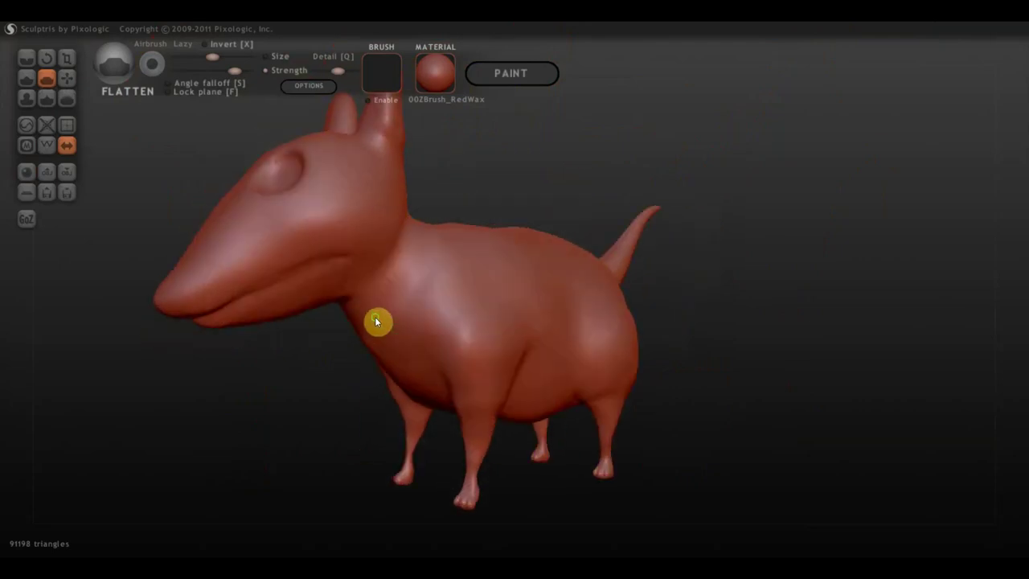
drag(370, 329, 373, 330)
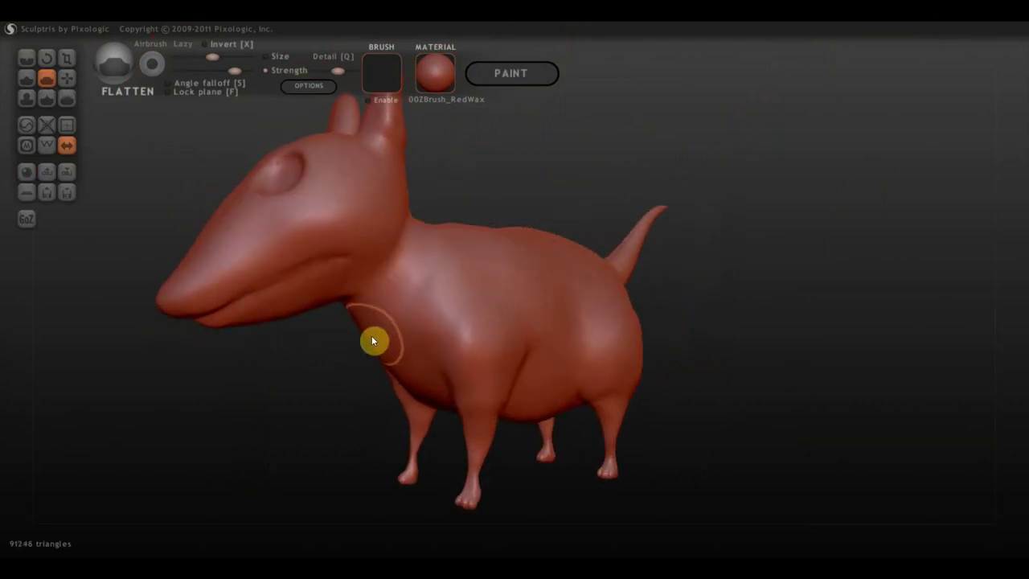
mouse_move(404, 356)
right_down()
mouse_move(332, 363)
mouse_move(356, 358)
mouse_move(448, 266)
right_up()
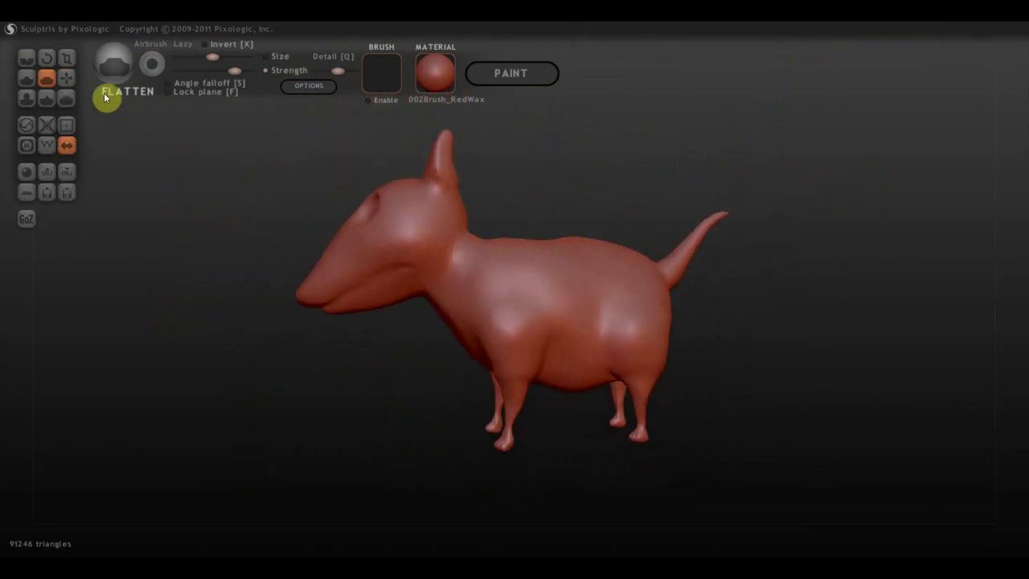
Pull the back near the shoulder upward with the Grab brush
click(71, 77)
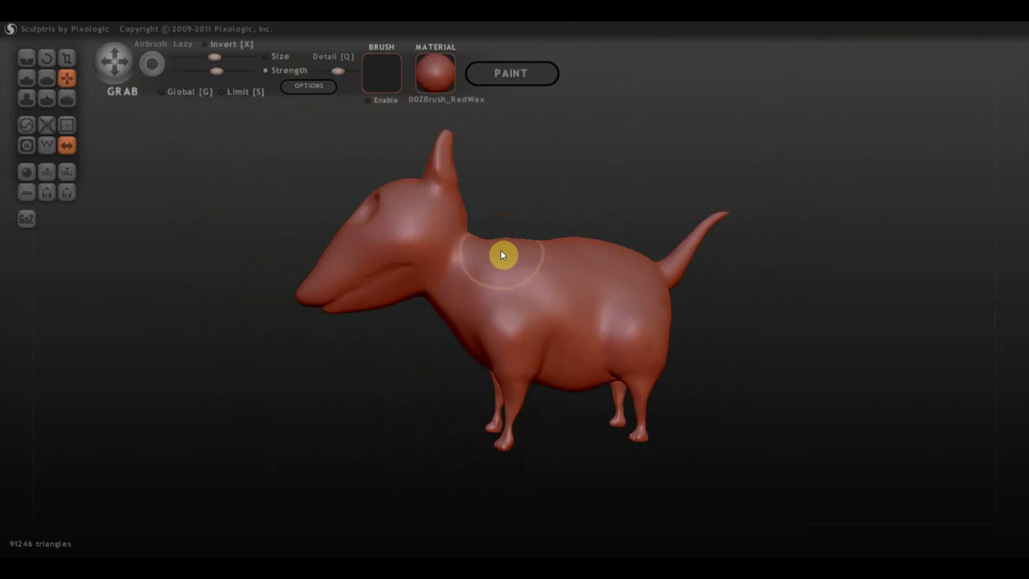
drag(500, 255, 502, 238)
scroll(452, 304, up, 3)
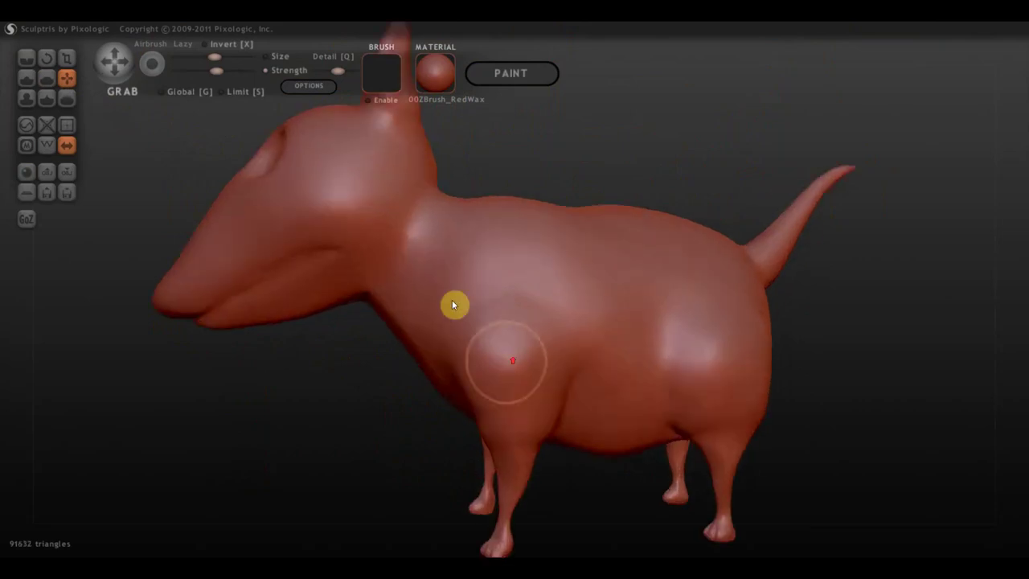
Reshape the neck behind the cheek and pull it slightly downward
mouse_move(452, 304)
right_down()
mouse_move(607, 313)
mouse_move(661, 328)
mouse_move(698, 318)
right_up()
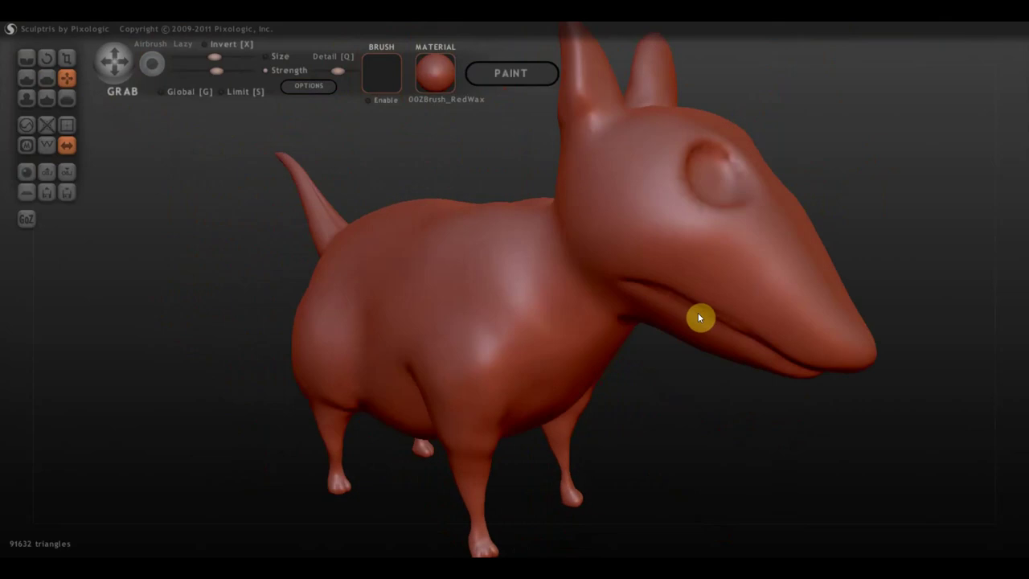
mouse_move(661, 289)
right_down()
mouse_move(657, 303)
mouse_move(620, 310)
right_up()
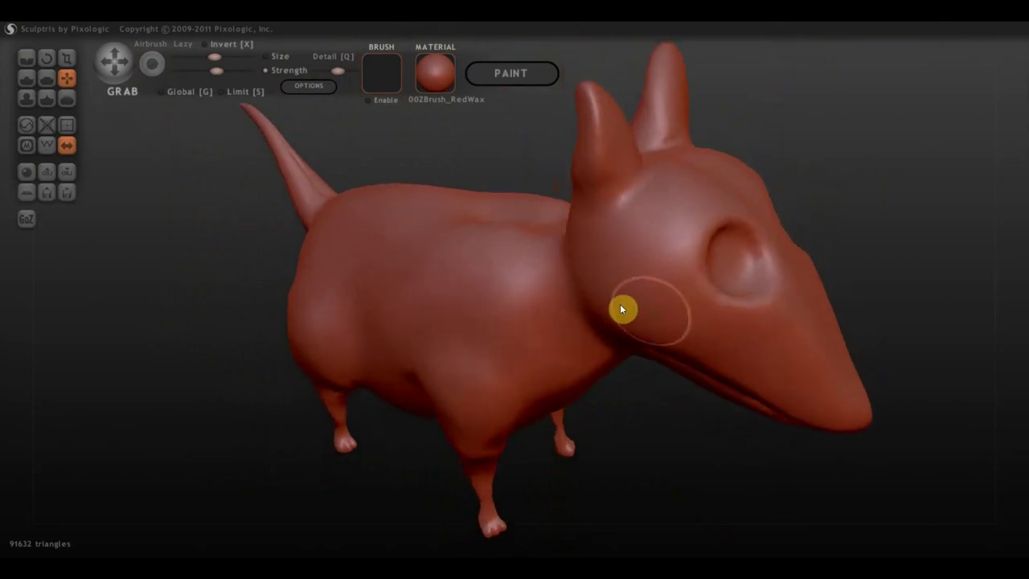
mouse_move(561, 262)
right_down()
mouse_move(584, 274)
mouse_move(565, 308)
right_up()
drag(575, 305, 586, 302)
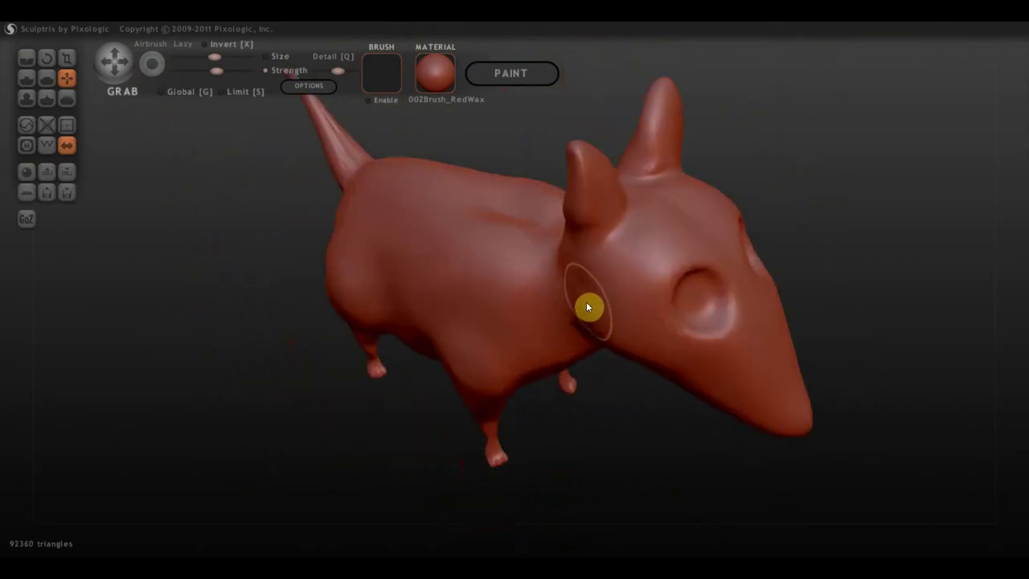
drag(641, 347, 635, 356)
right_drag(637, 356, 681, 292)
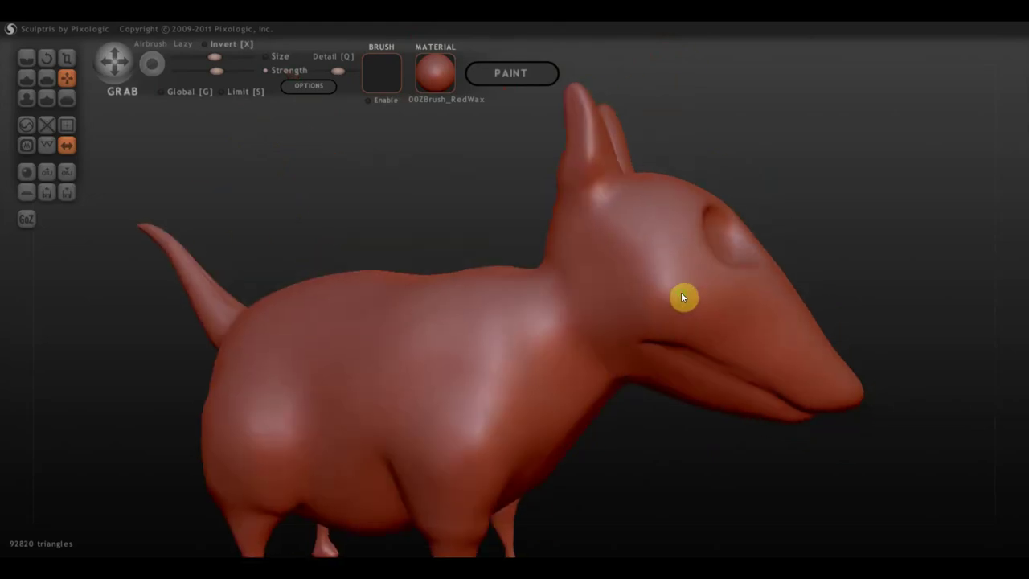
Carve a deeper mouth groove along the cheek toward the snout with Draw
click(23, 80)
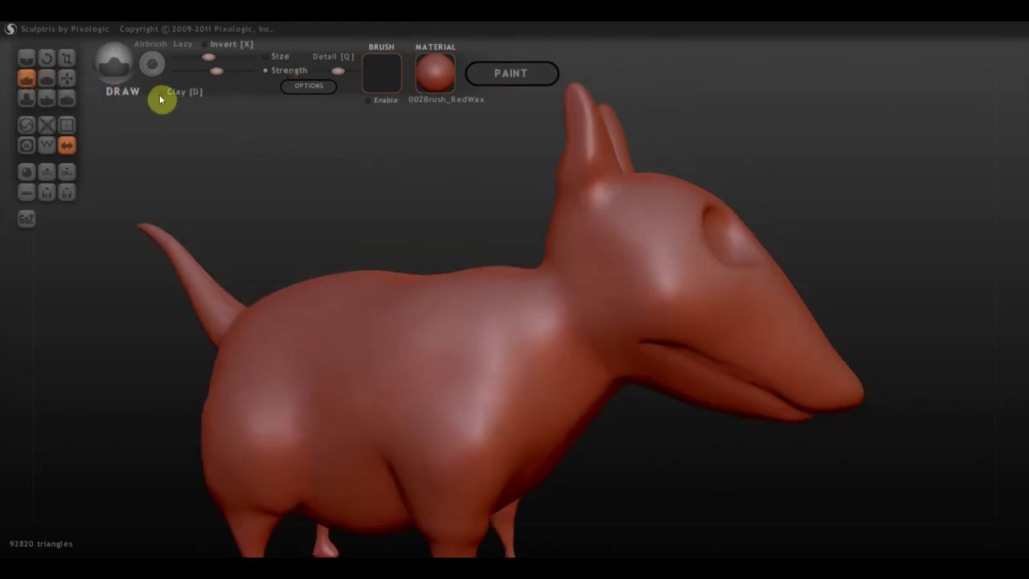
mouse_move(616, 337)
mouse_down()
mouse_move(639, 324)
mouse_move(716, 340)
mouse_move(619, 343)
mouse_up()
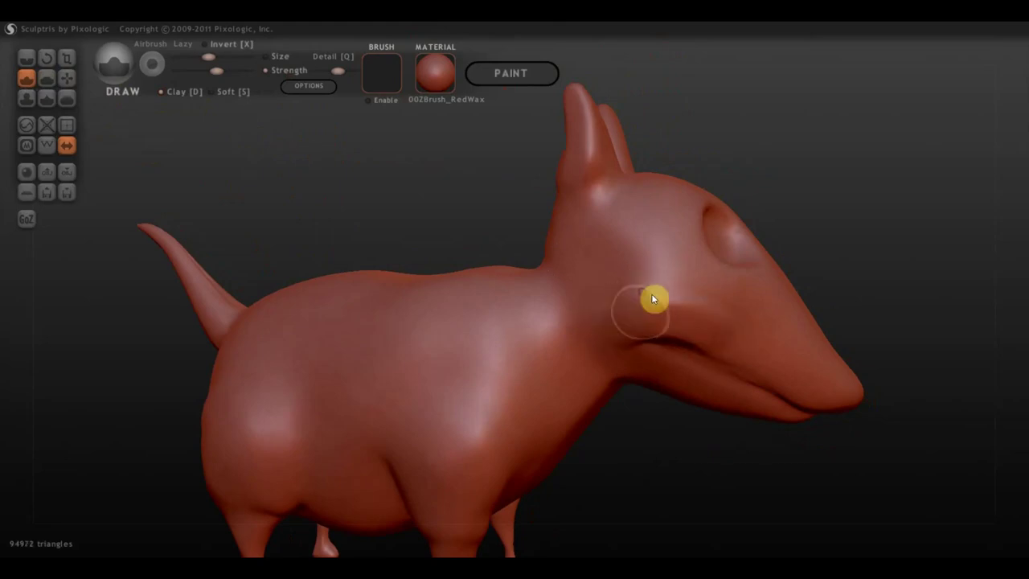
drag(651, 299, 706, 304)
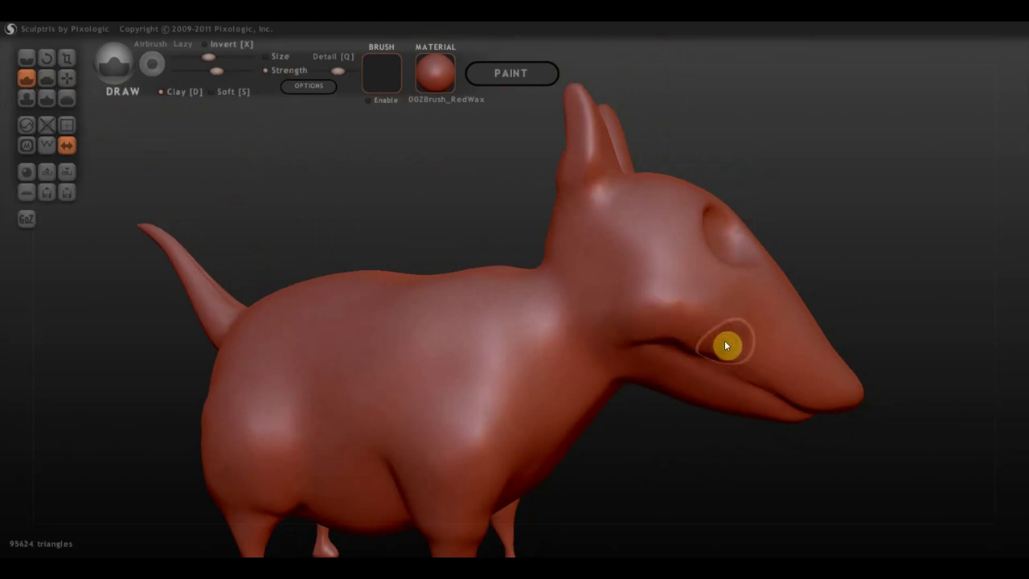
drag(726, 346, 792, 390)
mouse_move(751, 353)
right_down()
mouse_move(599, 356)
mouse_move(617, 349)
right_up()
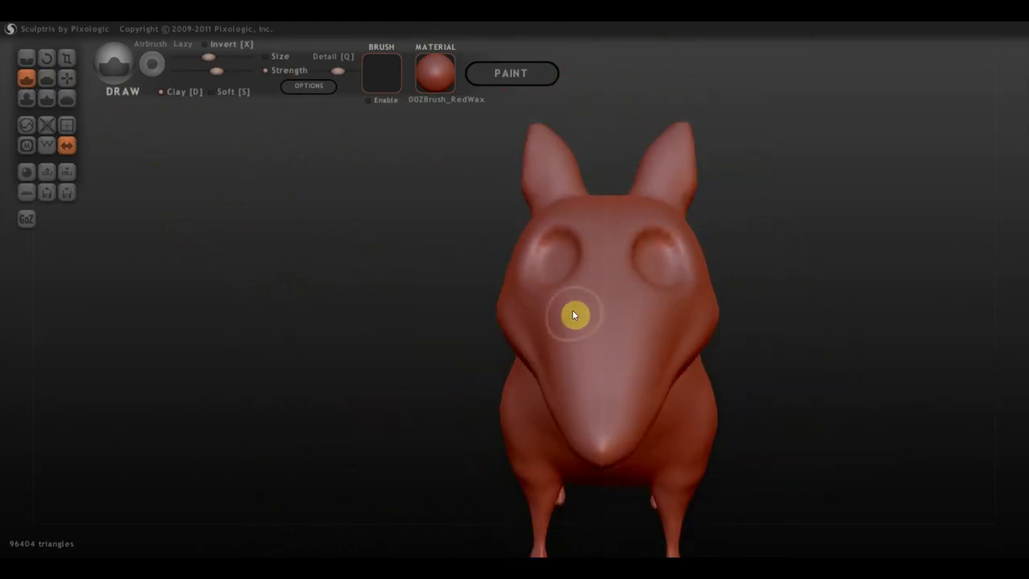
Build up the brow ridges and forehead above the eye sockets
mouse_move(573, 310)
right_down()
mouse_move(599, 322)
mouse_move(577, 237)
right_up()
mouse_move(605, 209)
mouse_down()
mouse_move(570, 194)
mouse_move(614, 167)
mouse_move(545, 165)
mouse_up()
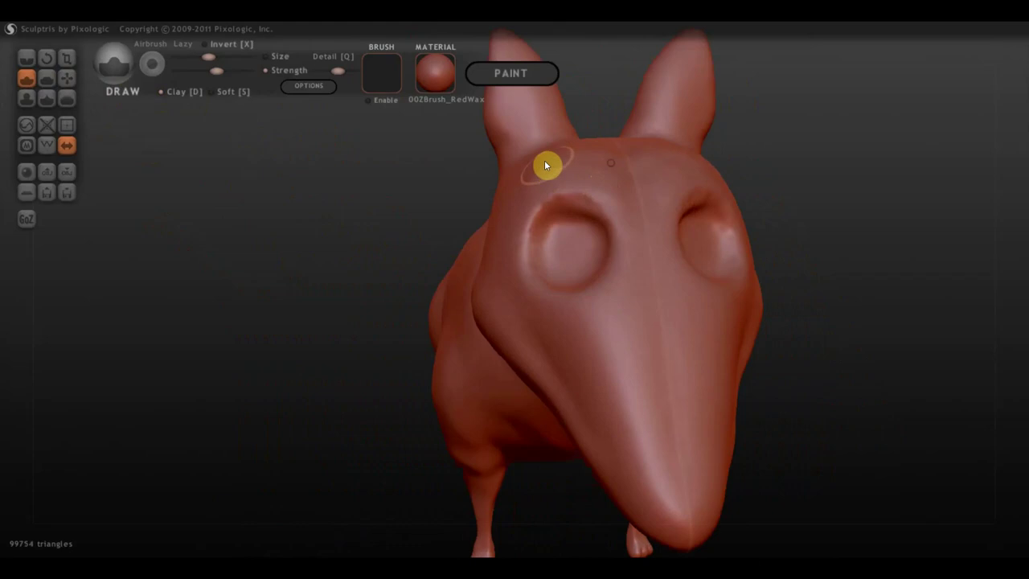
mouse_move(635, 195)
mouse_down()
mouse_move(538, 195)
mouse_move(623, 169)
mouse_up()
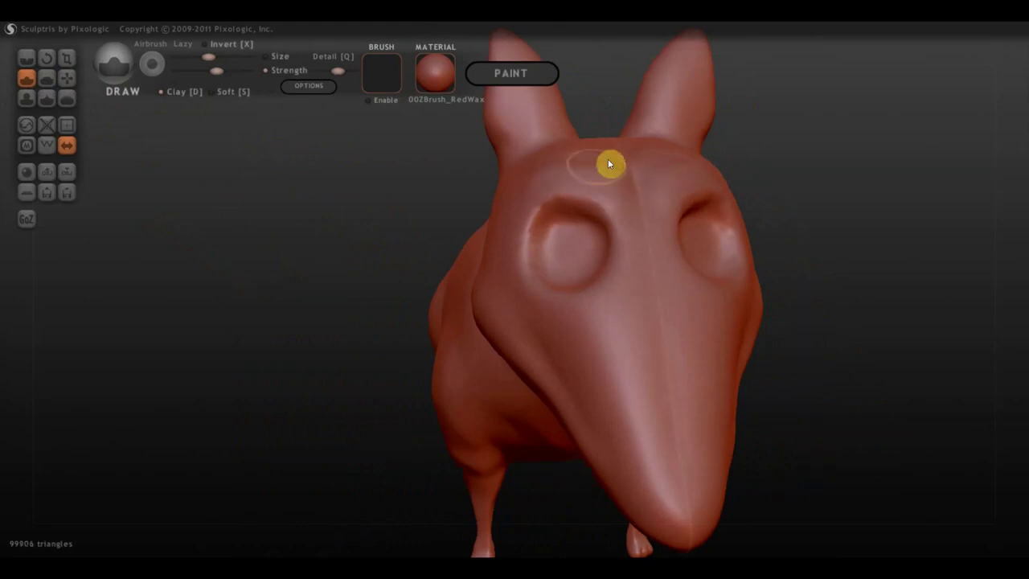
drag(706, 188, 775, 209)
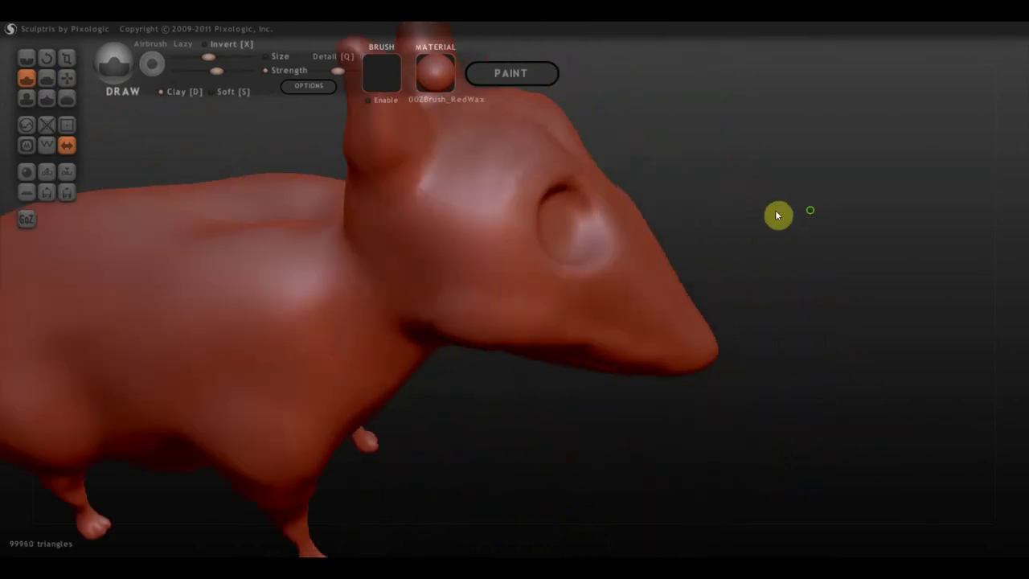
mouse_move(505, 176)
mouse_down()
mouse_move(503, 153)
mouse_move(482, 184)
mouse_move(534, 205)
mouse_up()
mouse_move(537, 203)
right_down()
mouse_move(505, 216)
mouse_move(520, 221)
right_up()
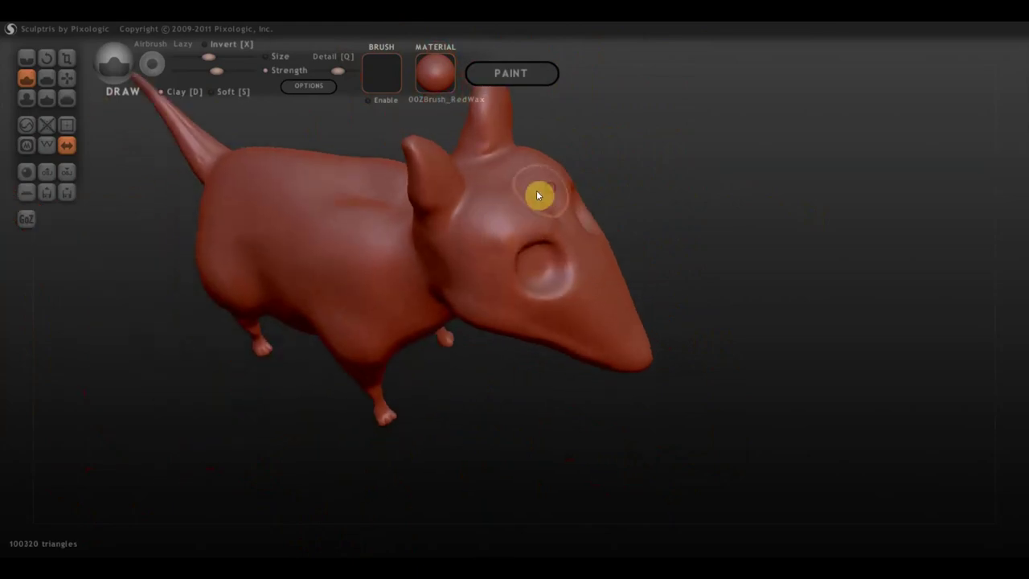
Flatten the surface around the eye
click(48, 79)
mouse_move(586, 257)
mouse_down()
mouse_move(535, 246)
mouse_move(501, 271)
mouse_up()
mouse_move(500, 271)
right_down()
mouse_move(492, 250)
mouse_move(421, 222)
mouse_move(526, 241)
mouse_move(570, 272)
mouse_move(499, 330)
right_up()
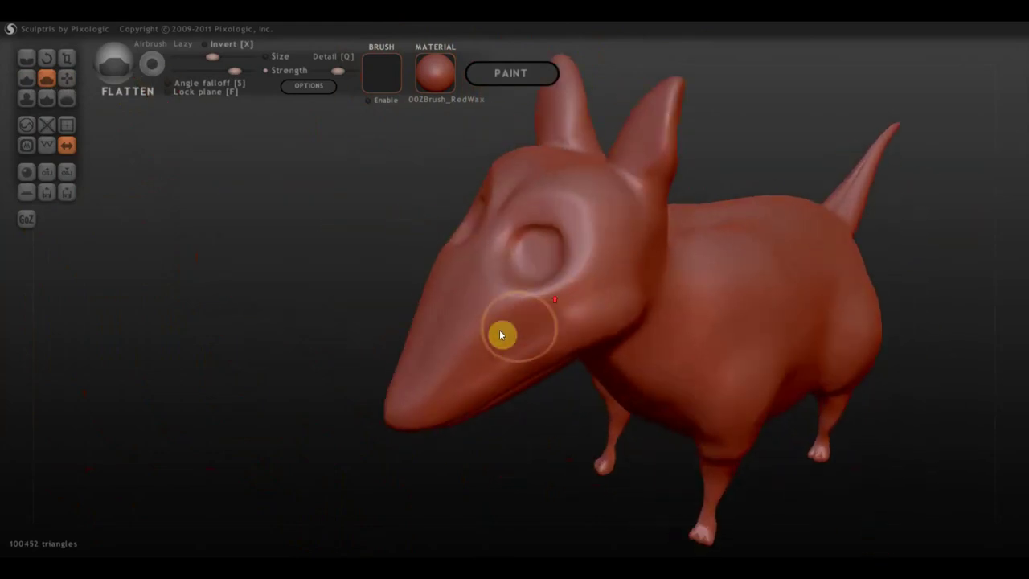
Flatten the cheek and snout below the eye socket, then zoom out
mouse_move(499, 330)
mouse_down()
mouse_move(497, 316)
mouse_move(464, 361)
mouse_move(480, 315)
mouse_move(467, 342)
mouse_move(490, 334)
mouse_move(494, 308)
mouse_move(475, 284)
mouse_move(503, 340)
mouse_move(458, 310)
mouse_move(424, 424)
mouse_up()
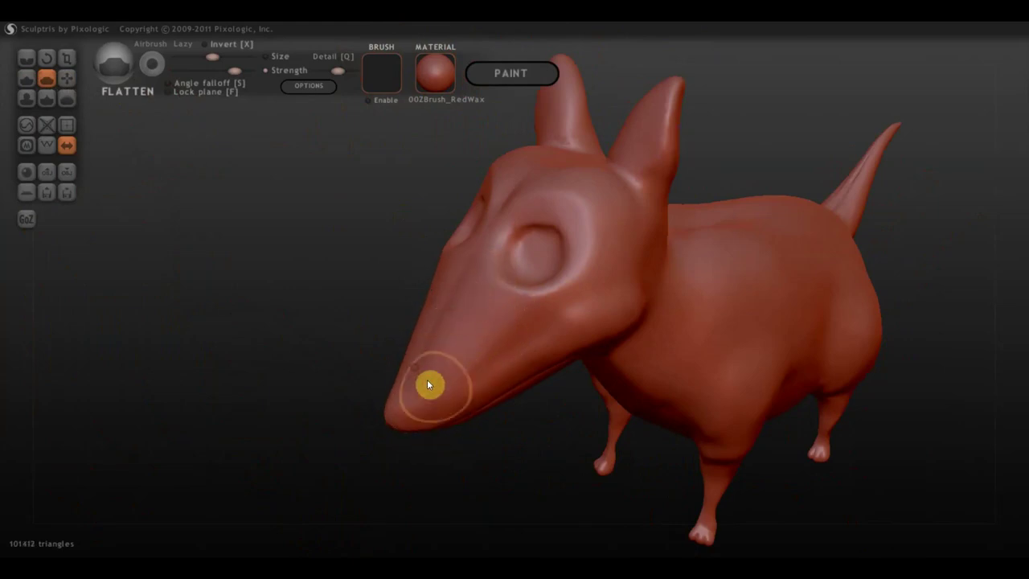
mouse_move(439, 391)
right_down()
mouse_move(526, 349)
mouse_move(600, 354)
mouse_move(584, 365)
mouse_move(591, 372)
mouse_move(547, 308)
mouse_move(659, 308)
mouse_move(372, 301)
mouse_move(443, 257)
mouse_move(423, 262)
right_up()
scroll(422, 262, down, 3)
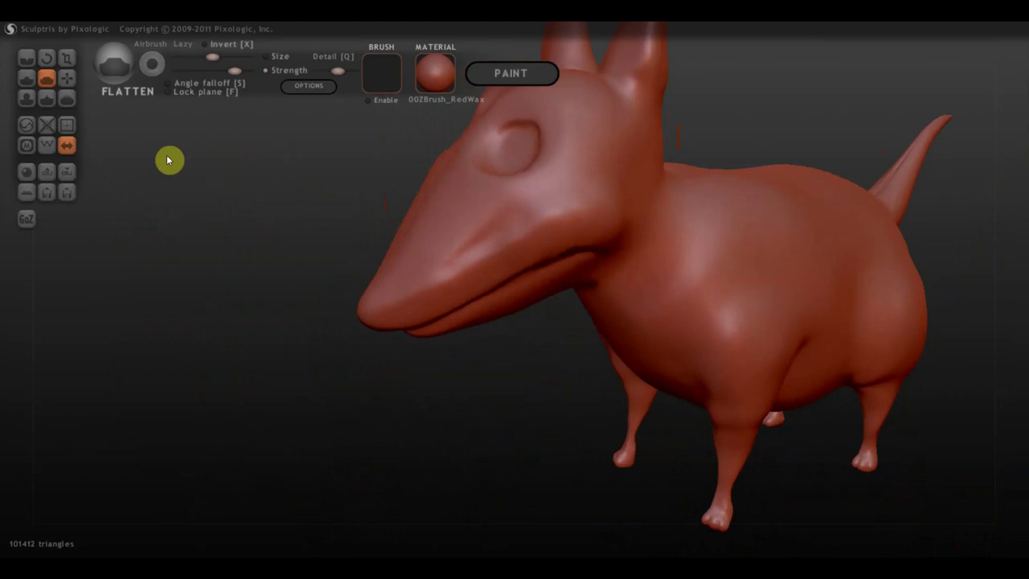
With a smaller Draw brush, sharpen the snout tip into a point
click(27, 78)
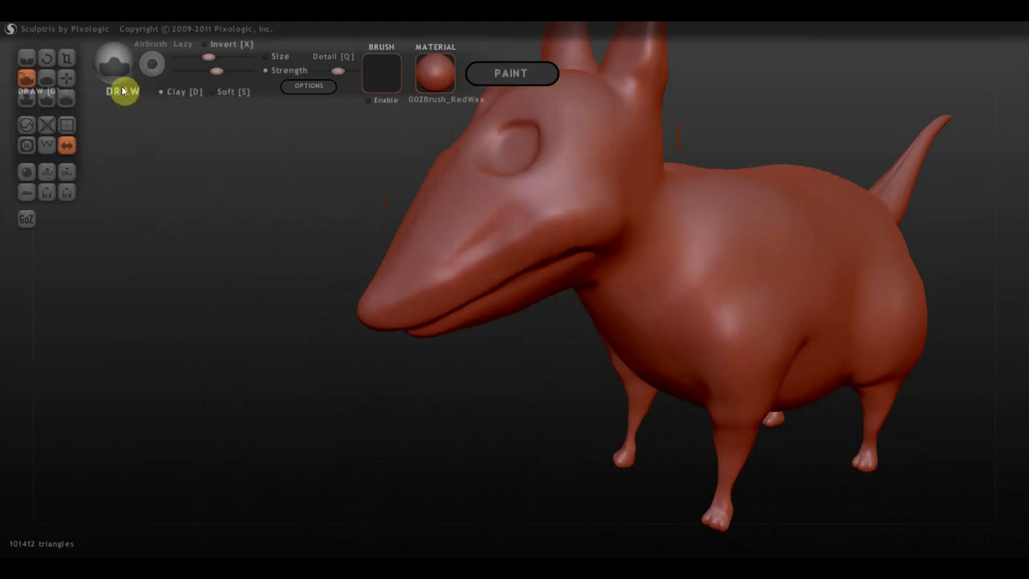
drag(206, 57, 194, 57)
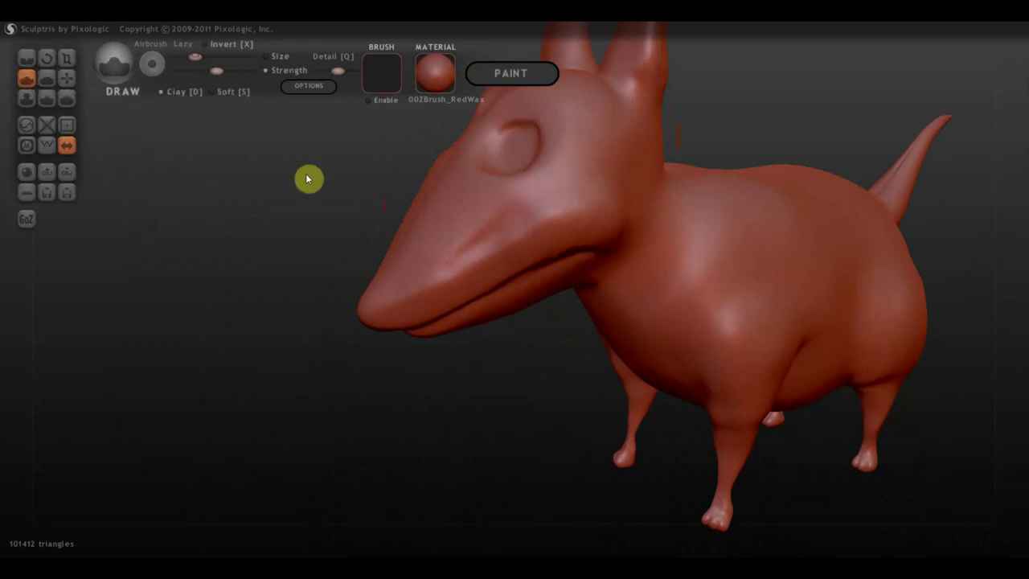
right_drag(308, 177, 402, 291)
mouse_move(402, 291)
mouse_down()
mouse_move(426, 356)
mouse_move(415, 359)
mouse_up()
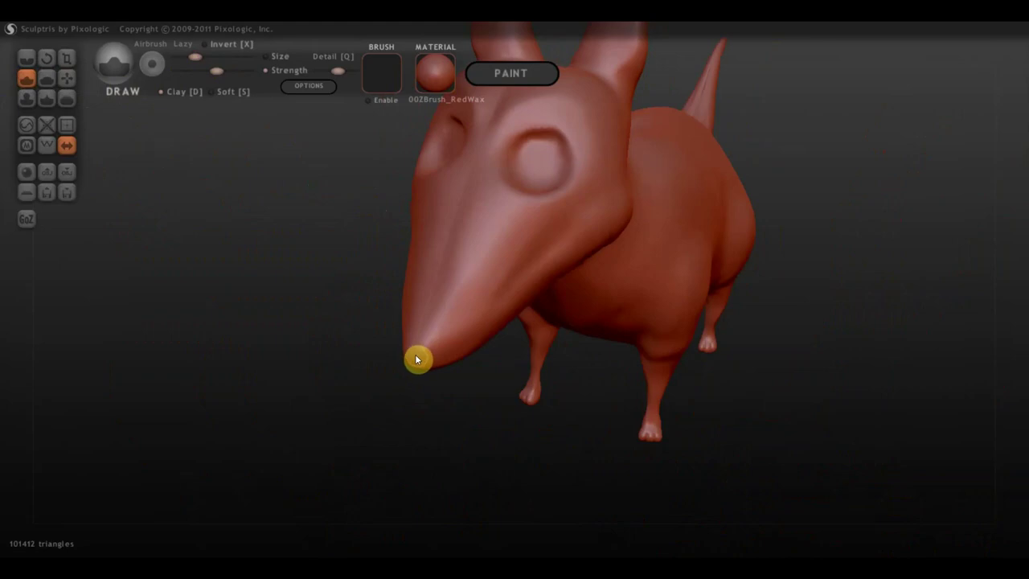
Mask the snout tip, invert the mask, and build the exposed tip into a rounded nose
key(m)
mouse_move(411, 363)
mouse_down()
mouse_move(414, 354)
mouse_move(318, 343)
mouse_up()
key(e)
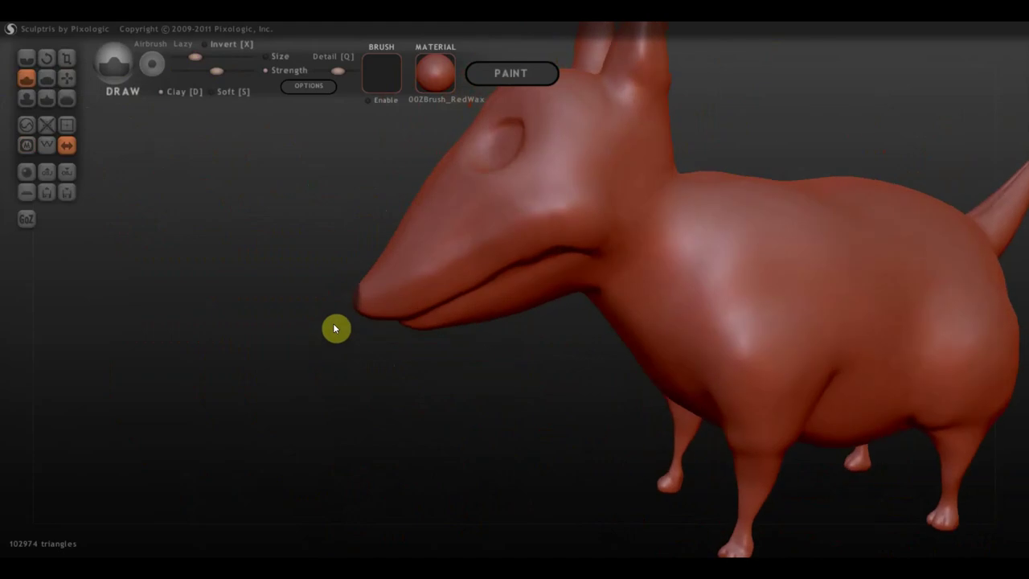
ctrl+click(334, 325)
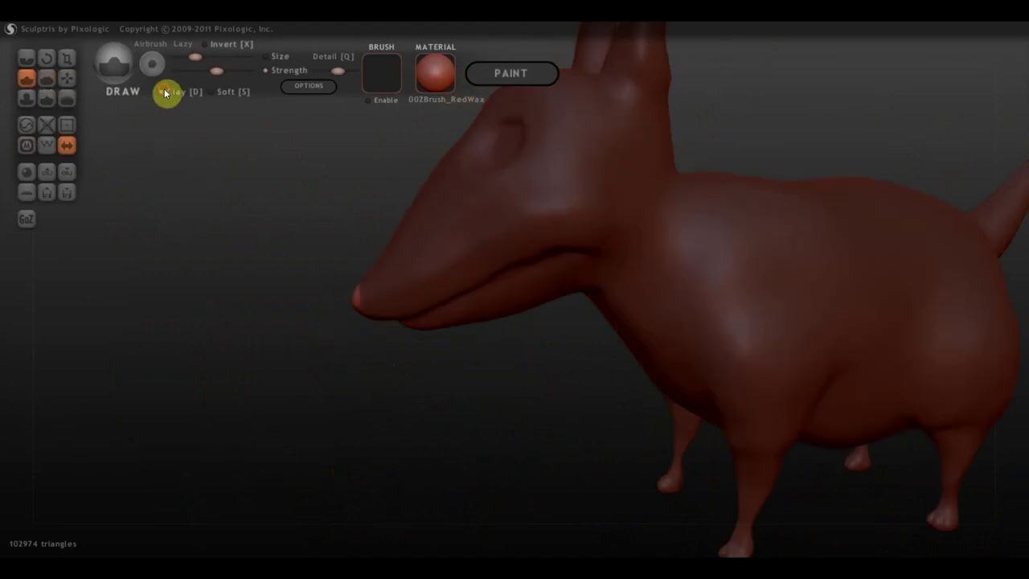
drag(230, 149, 360, 310)
mouse_move(402, 337)
mouse_down()
mouse_move(394, 345)
mouse_move(392, 334)
mouse_move(441, 340)
mouse_move(348, 342)
mouse_up()
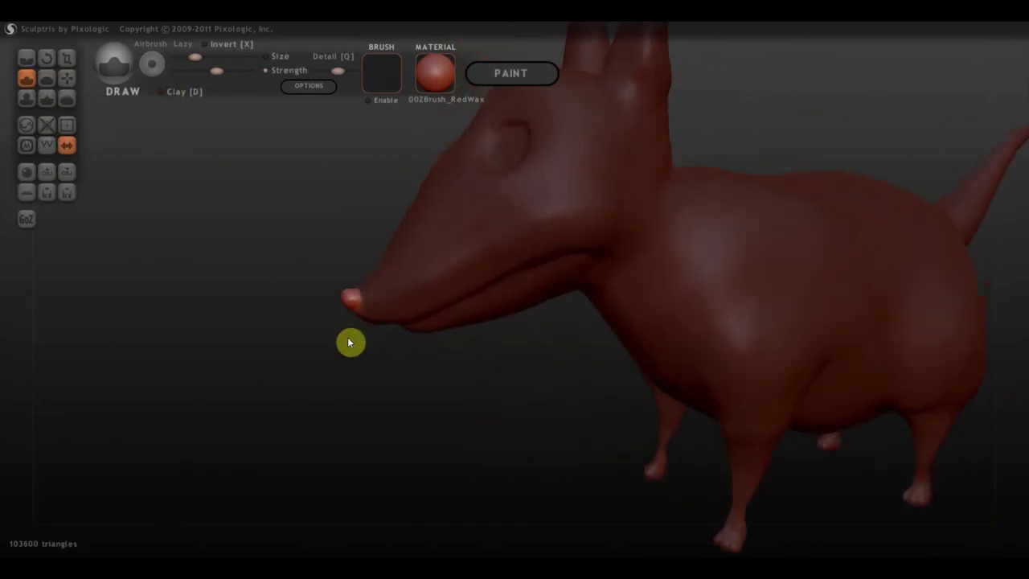
Pull the nose tip forward with the Grab brush so it juts out as a knob
click(66, 78)
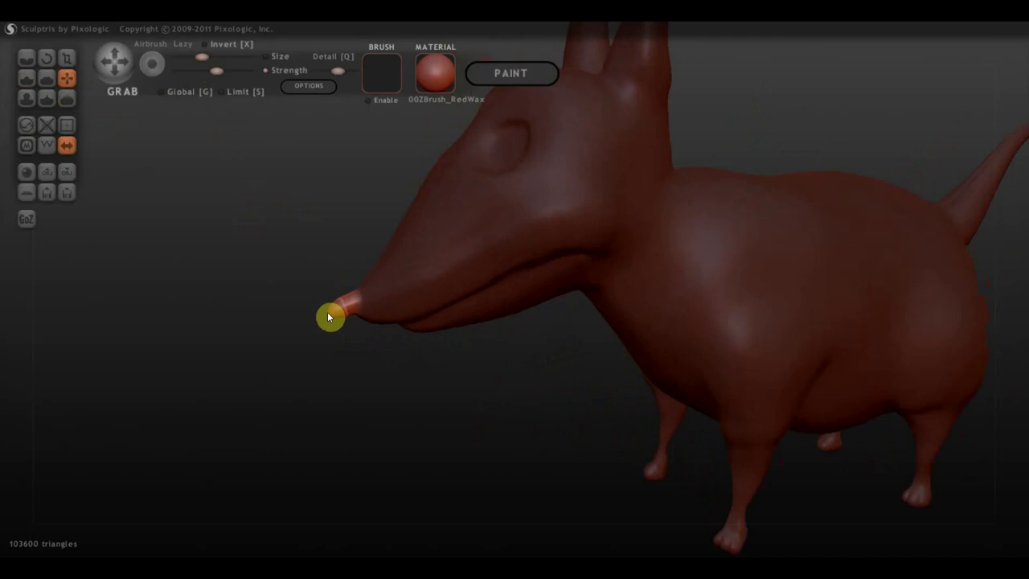
scroll(333, 302, up, 3)
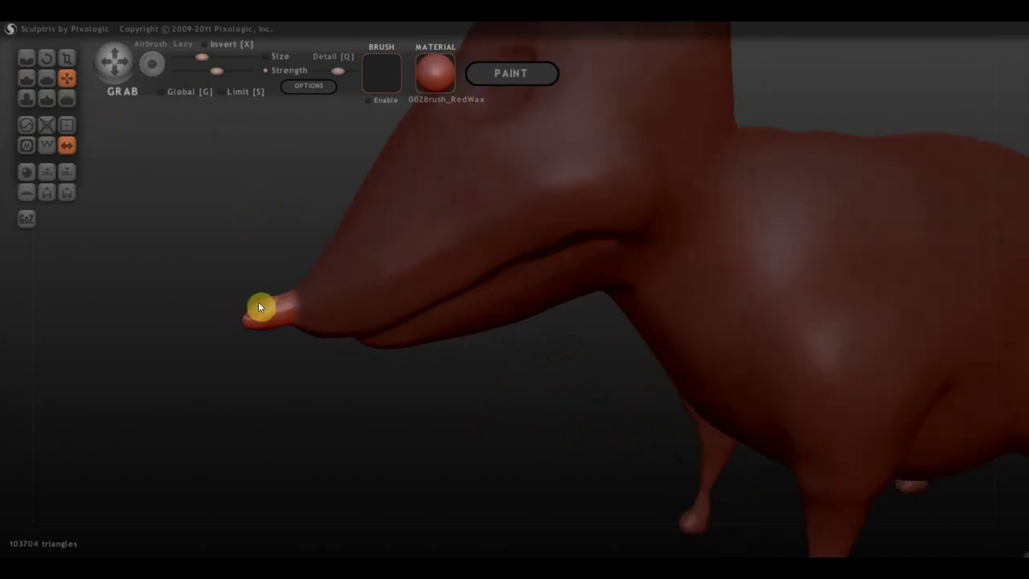
mouse_move(263, 324)
mouse_down()
mouse_move(269, 338)
mouse_move(250, 320)
mouse_move(402, 356)
mouse_move(457, 345)
mouse_move(464, 411)
mouse_move(492, 470)
mouse_move(519, 455)
mouse_up()
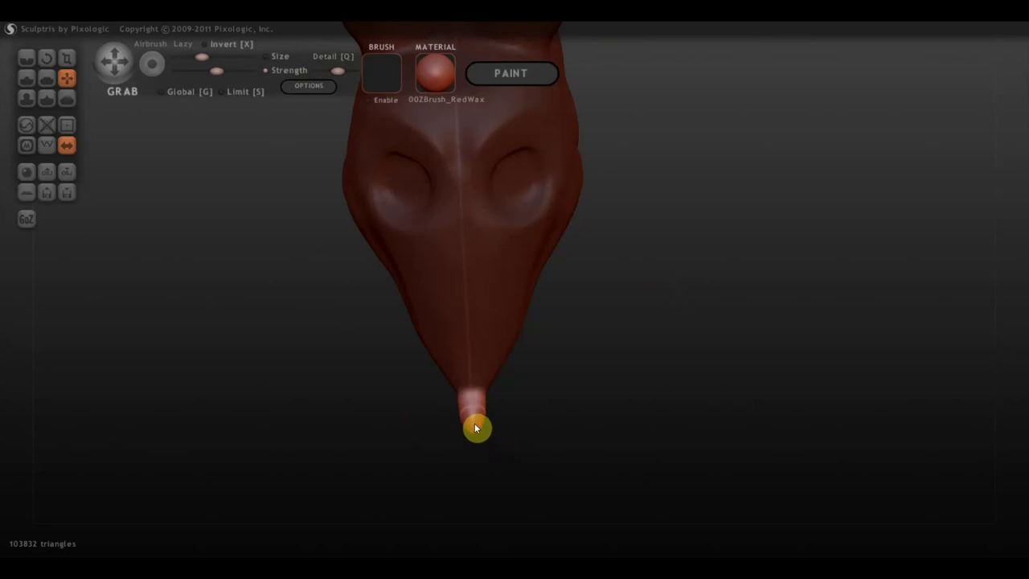
Orbit and zoom in to inspect the nose bulb from three-quarter, below, side and front
key(m)
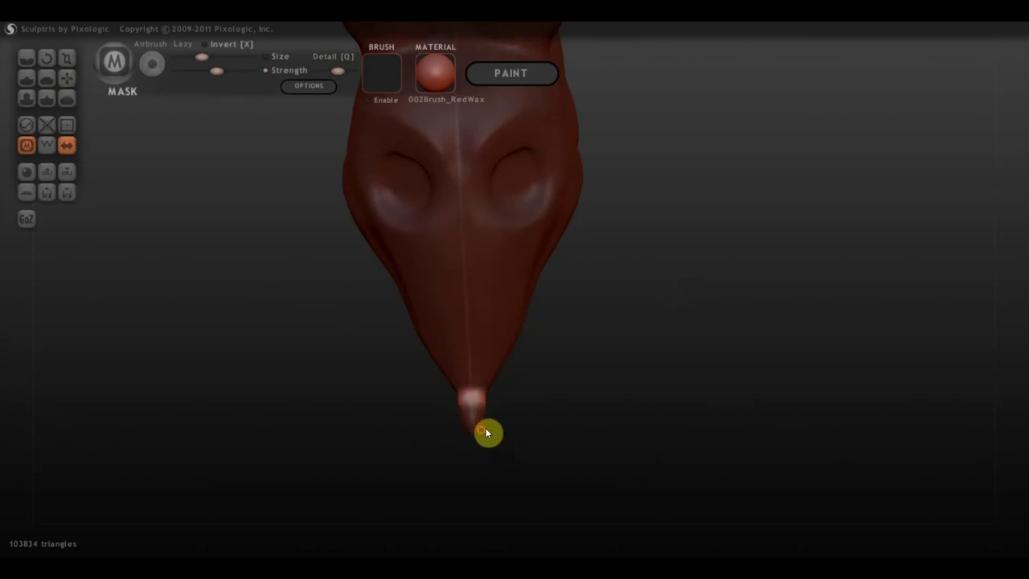
drag(486, 433, 607, 356)
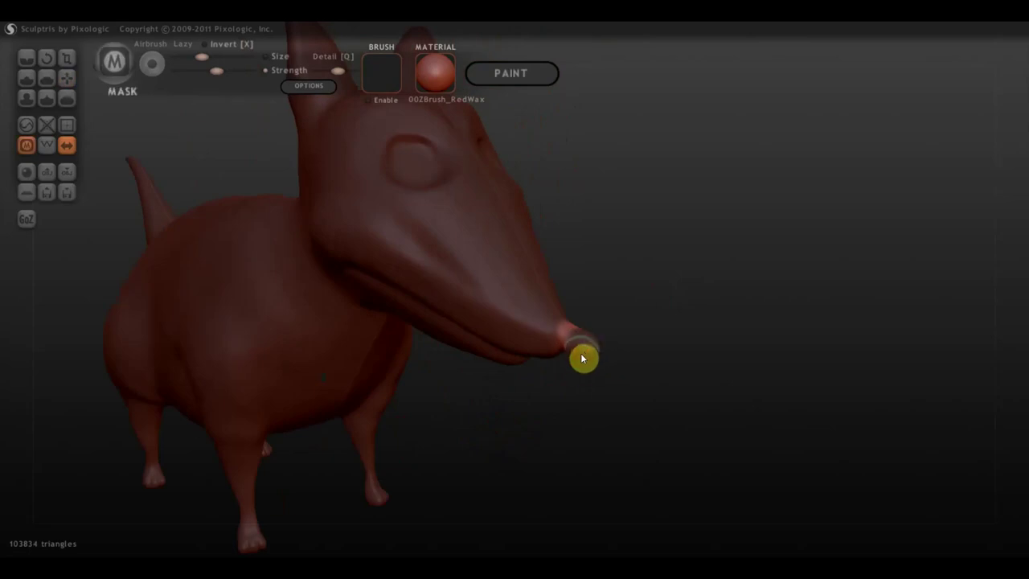
key(g)
drag(594, 350, 509, 430)
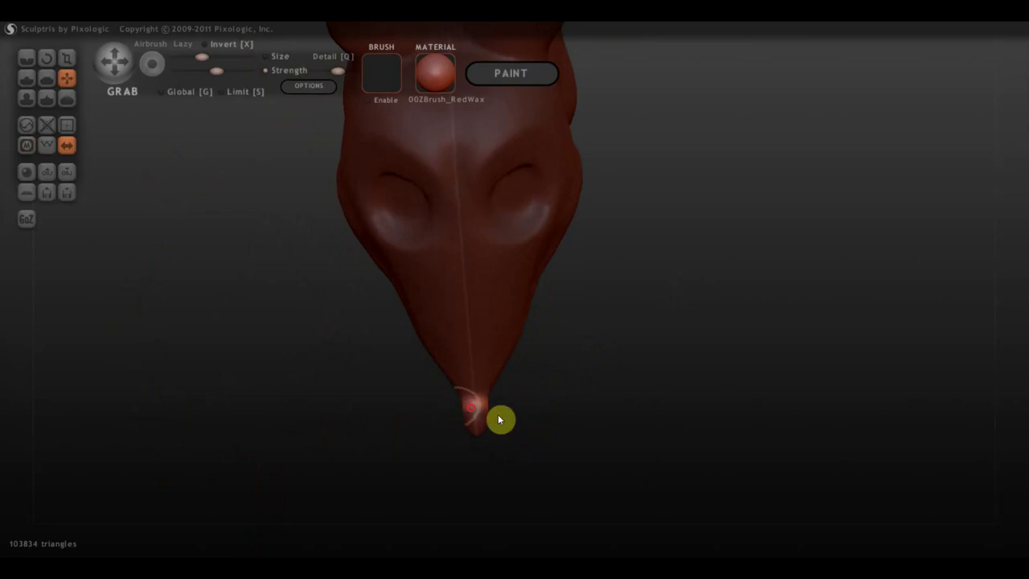
drag(498, 418, 631, 335)
scroll(629, 334, up, 2)
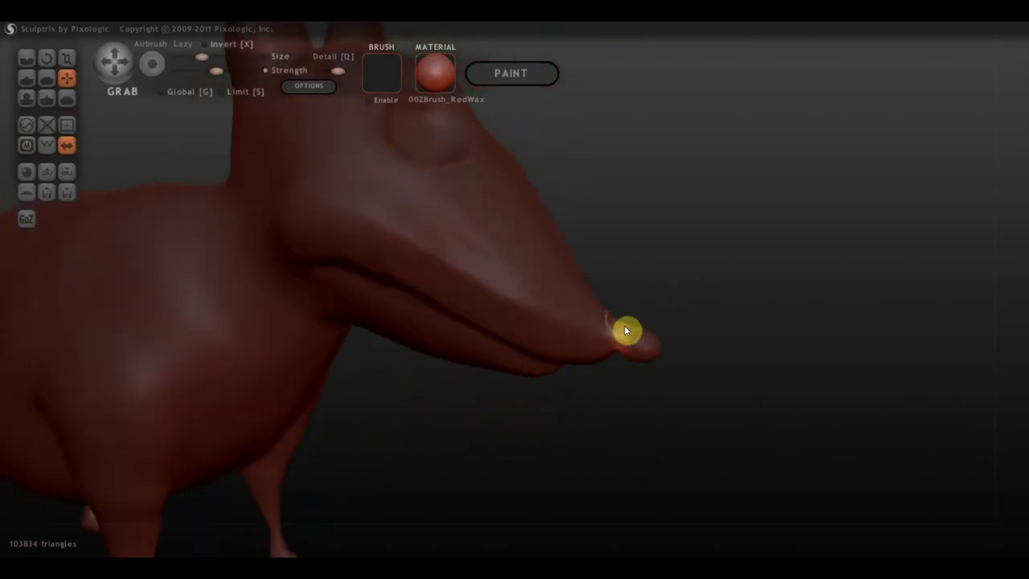
mouse_move(630, 374)
mouse_down()
mouse_move(570, 397)
mouse_move(484, 379)
mouse_move(428, 350)
mouse_up()
scroll(611, 402, up, 2)
scroll(416, 318, up, 1)
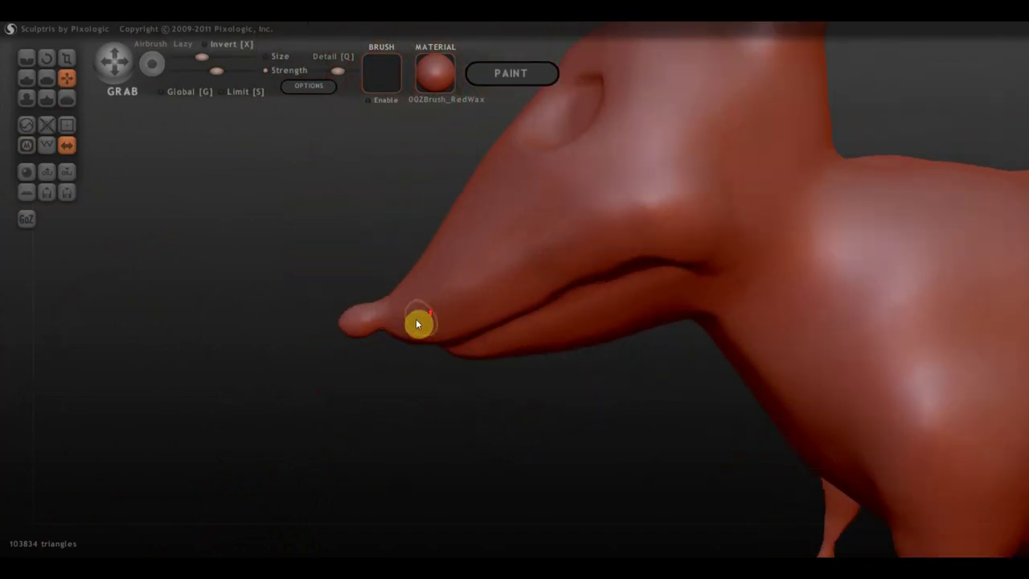
scroll(416, 318, up, 1)
Sharpen the line where the nose bulb meets the snout with a low-strength Crease brush
click(25, 57)
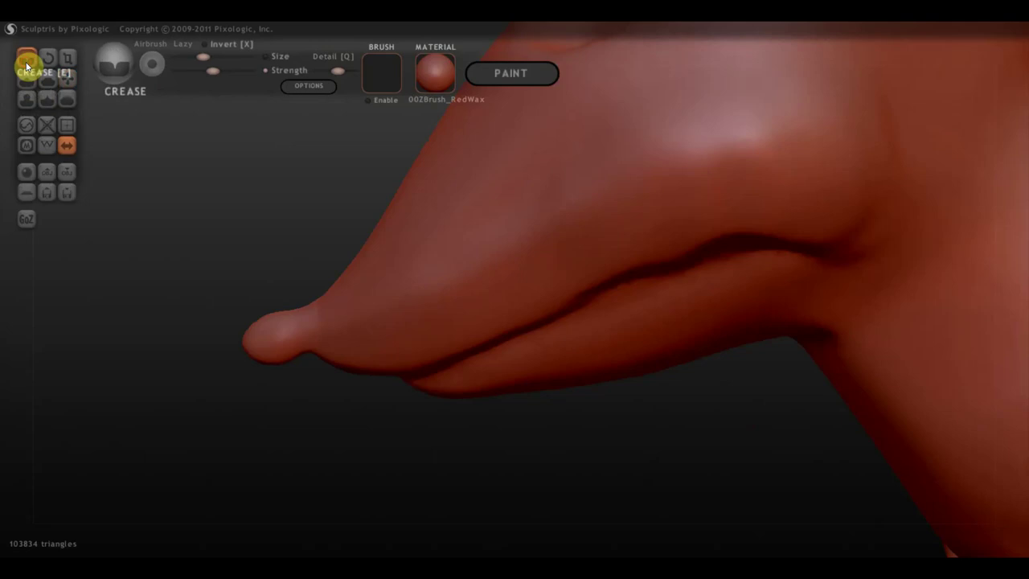
drag(213, 70, 195, 71)
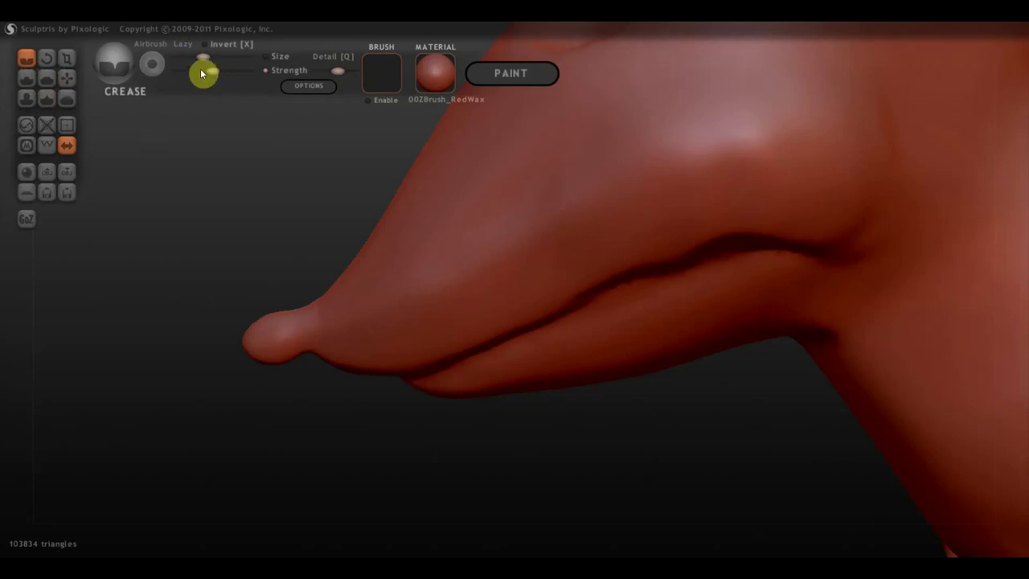
right_drag(308, 349, 343, 326)
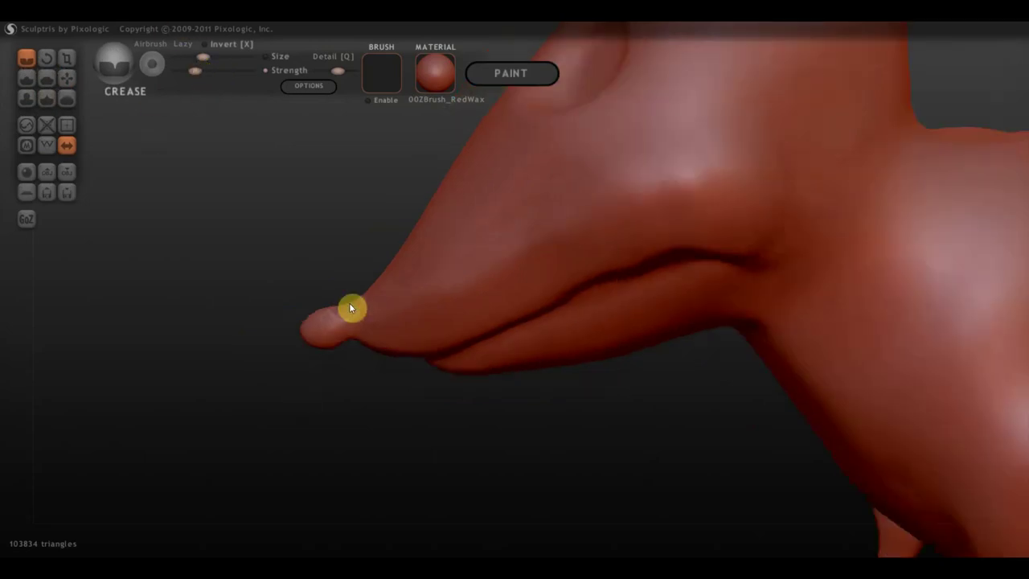
drag(350, 309, 356, 340)
drag(372, 383, 353, 285)
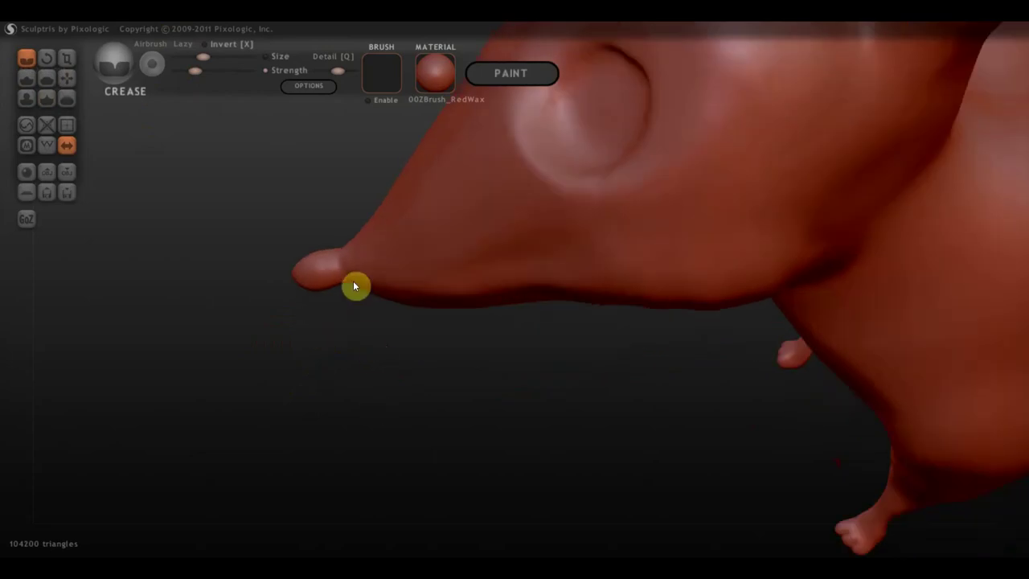
right_drag(340, 250, 332, 260)
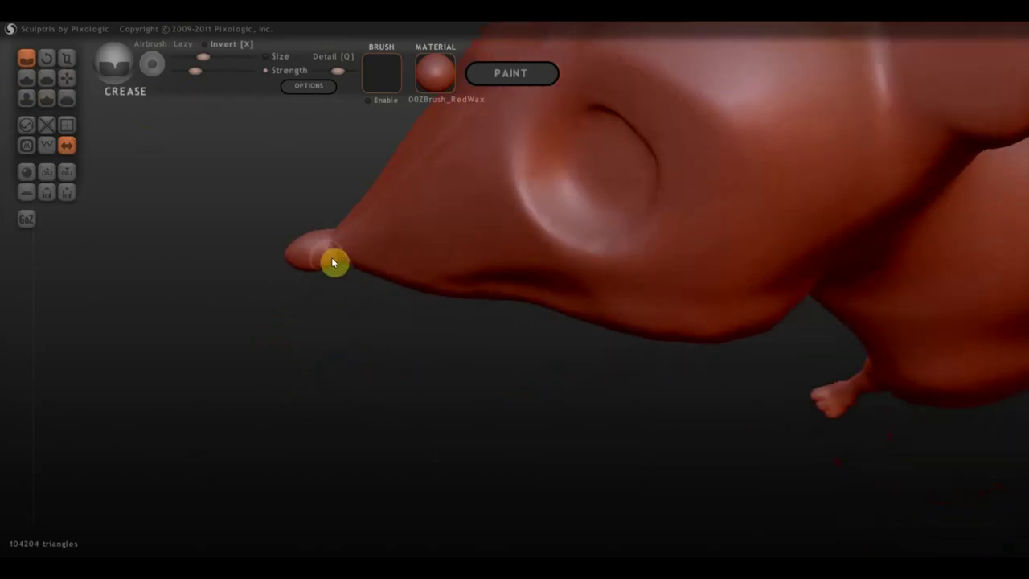
mouse_move(325, 259)
mouse_down()
mouse_move(327, 243)
mouse_move(330, 256)
mouse_up()
right_drag(341, 271, 330, 110)
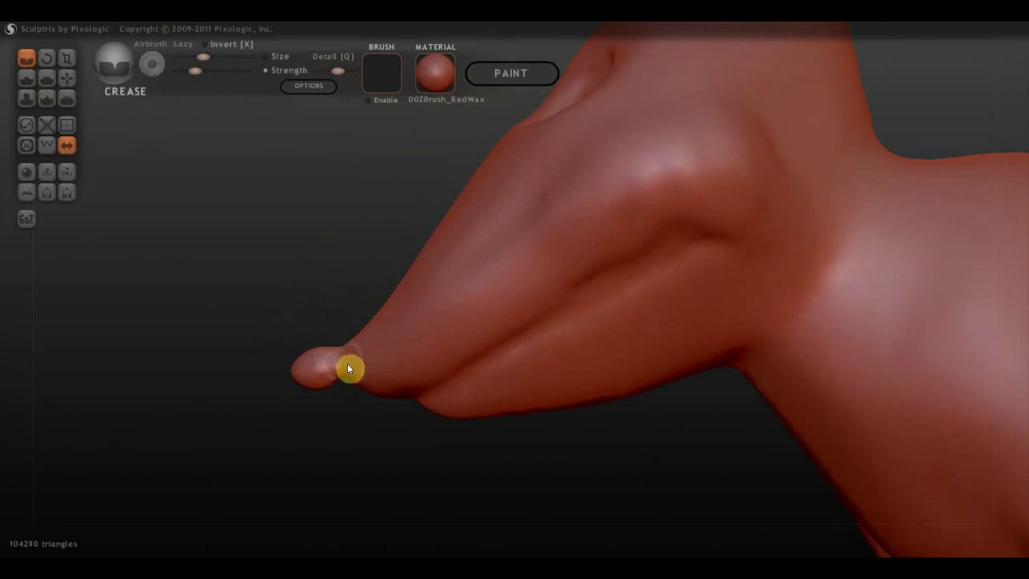
Orbit to a raised rear three-quarter view of the dog's back and shoulders
mouse_move(351, 384)
right_down()
mouse_move(368, 406)
mouse_move(537, 410)
mouse_move(603, 395)
mouse_move(528, 381)
mouse_move(686, 367)
mouse_move(657, 370)
right_up()
scroll(528, 381, down, 3)
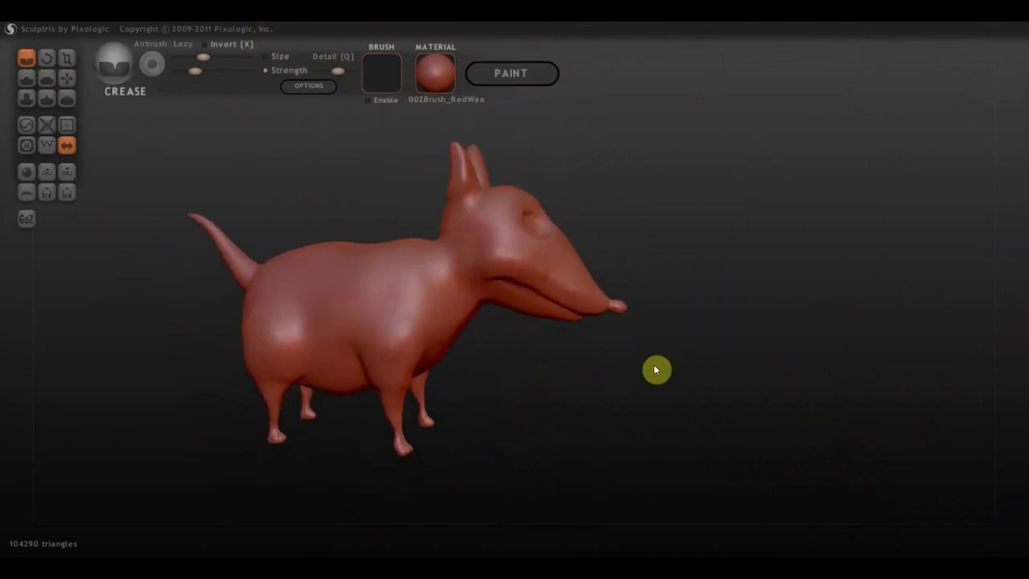
mouse_move(466, 364)
right_down()
mouse_move(515, 395)
mouse_move(510, 411)
right_up()
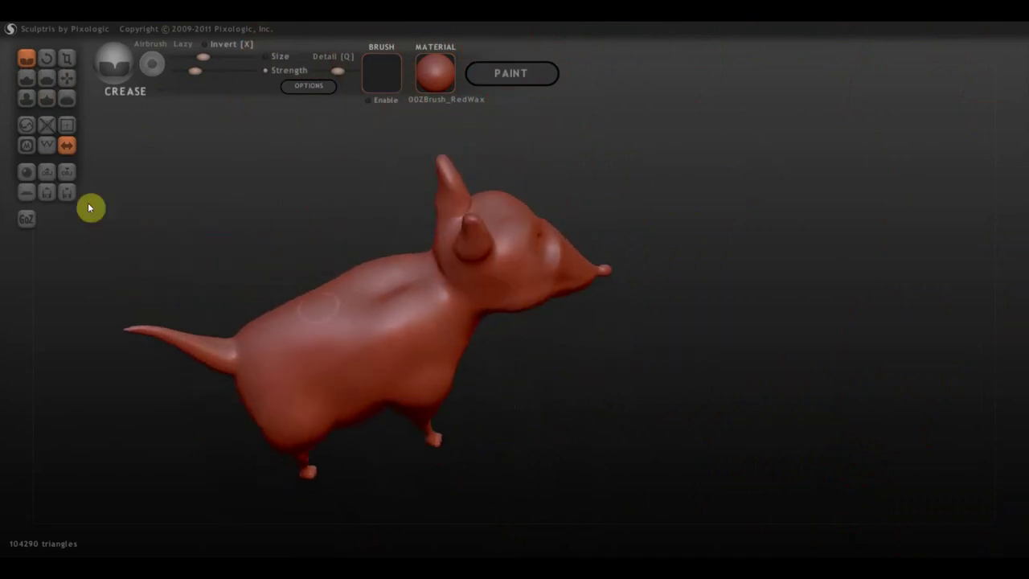
Flatten the shoulder bulge and smooth the back and flank, checking from above and side-on
click(47, 77)
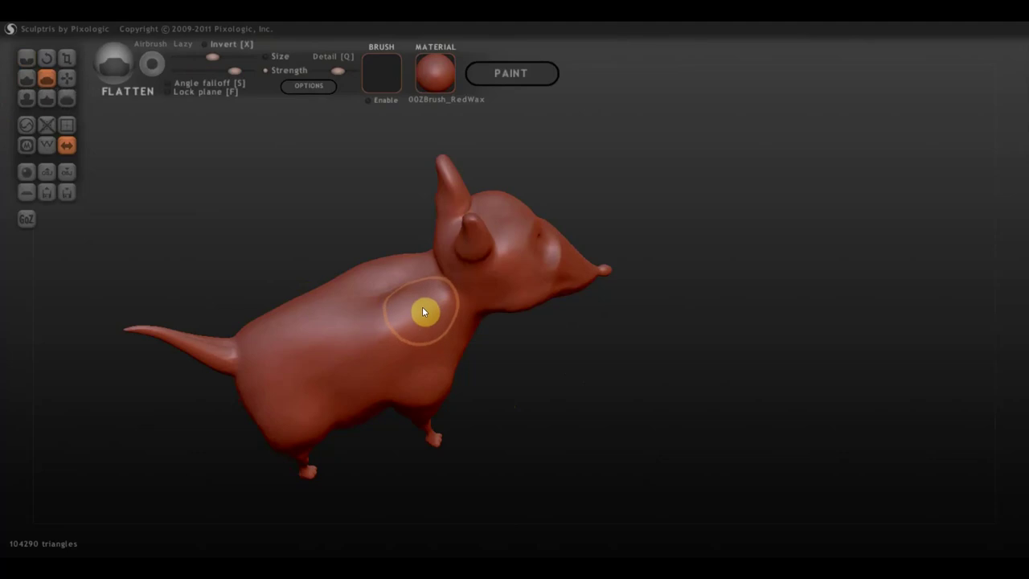
mouse_move(422, 306)
mouse_down()
mouse_move(324, 357)
mouse_move(400, 305)
mouse_move(404, 344)
mouse_move(418, 328)
mouse_move(404, 322)
mouse_move(347, 358)
mouse_move(386, 358)
mouse_move(356, 391)
mouse_move(289, 391)
mouse_move(372, 352)
mouse_move(399, 356)
mouse_move(407, 303)
mouse_move(423, 310)
mouse_move(324, 375)
mouse_move(298, 317)
mouse_move(279, 345)
mouse_move(373, 361)
mouse_up()
mouse_move(373, 361)
right_down()
mouse_move(515, 368)
mouse_move(496, 308)
mouse_move(366, 298)
mouse_move(375, 315)
right_up()
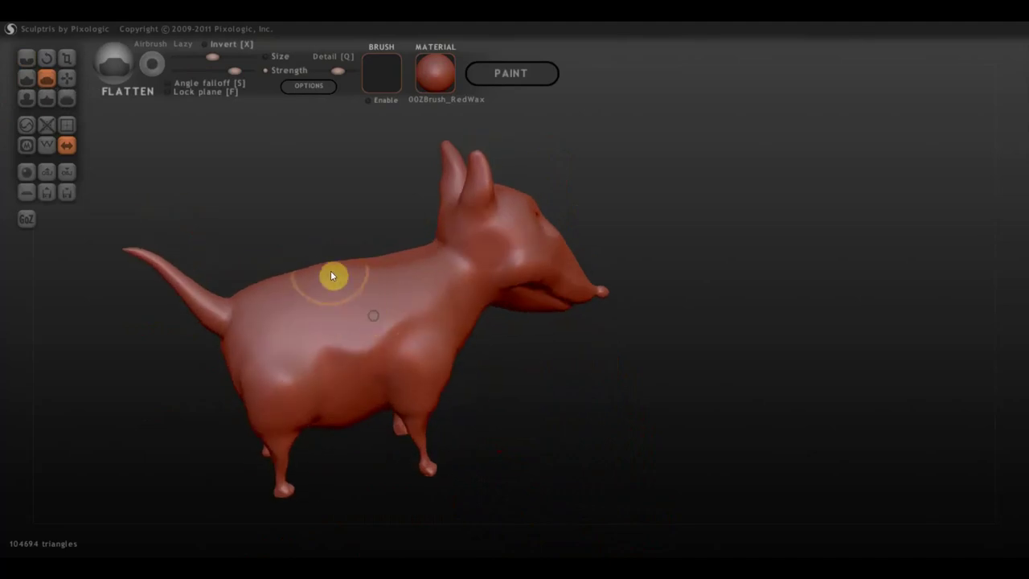
mouse_move(329, 275)
right_down()
mouse_move(344, 299)
mouse_move(333, 289)
right_up()
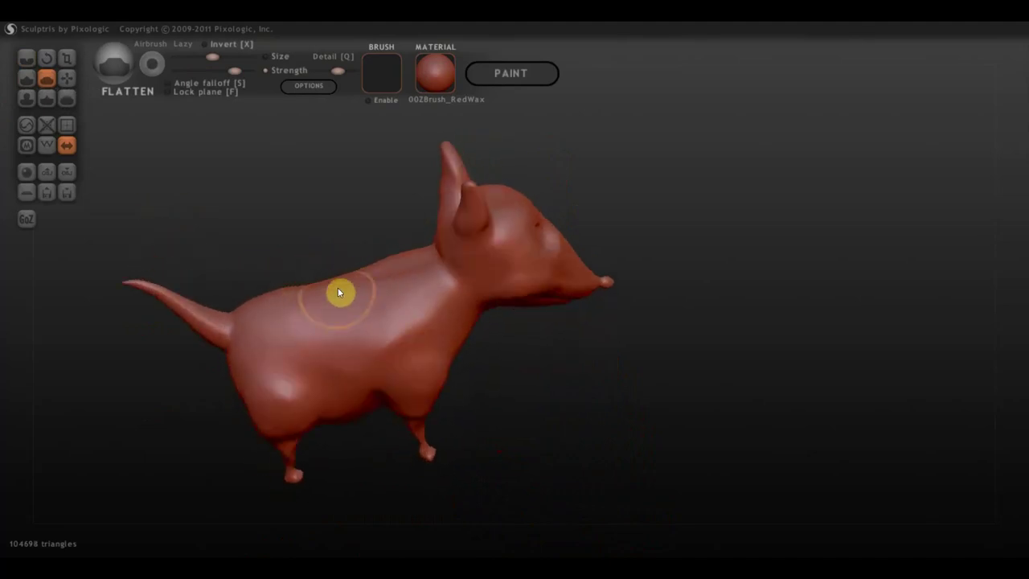
right_drag(354, 299, 378, 281)
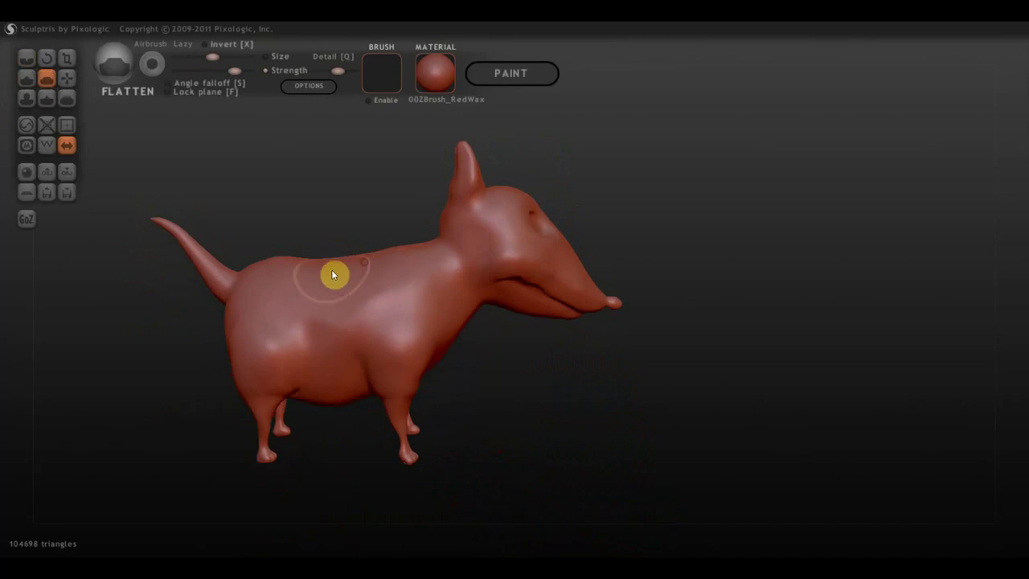
click(68, 79)
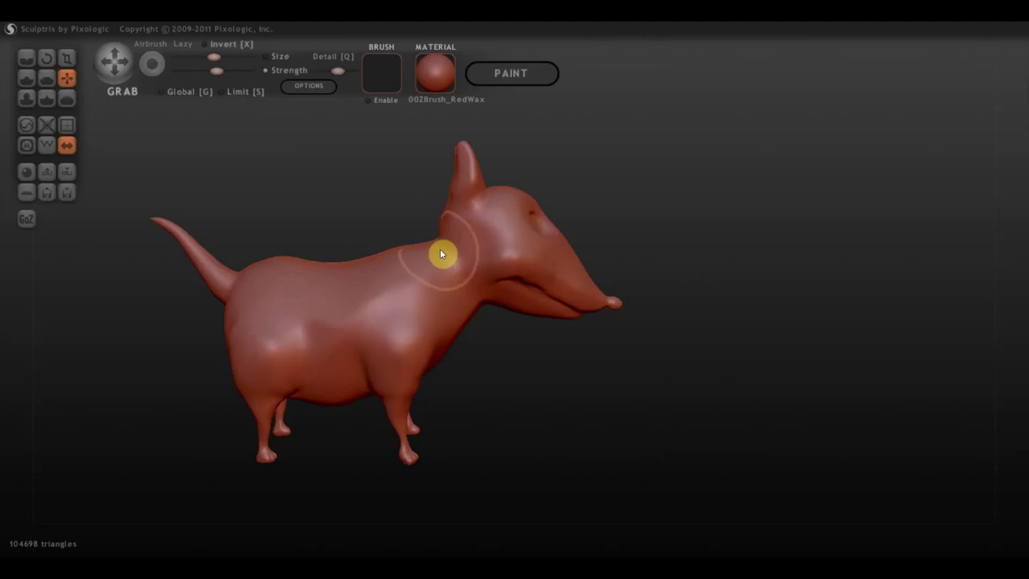
Pull the dog's neck and back surface up and back with Grab
scroll(440, 247, up, 2)
drag(411, 227, 398, 209)
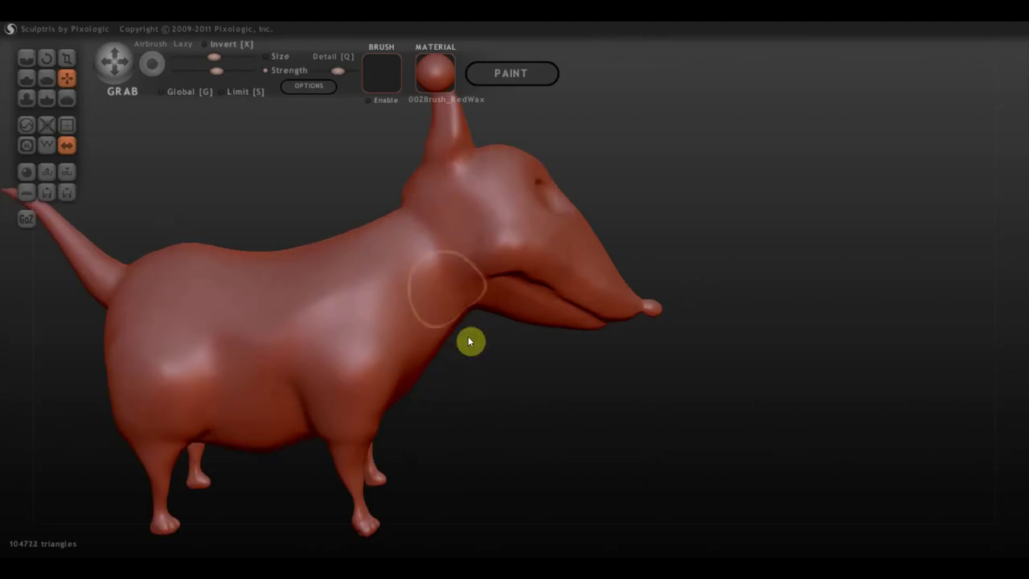
scroll(455, 350, down, 2)
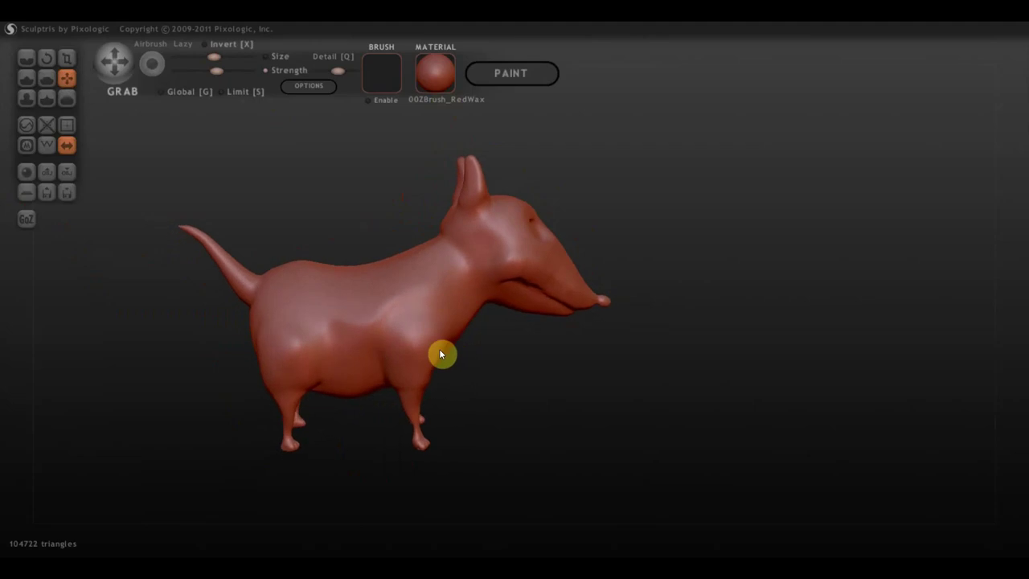
From the front, pull the chest sides in, spread the front legs, and draw the feet together
right_drag(462, 362, 421, 359)
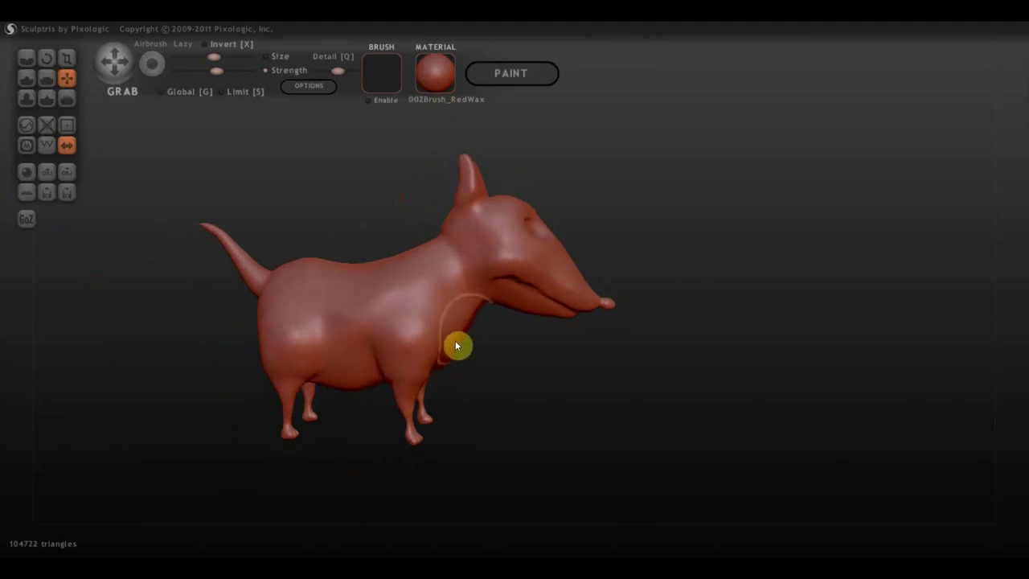
scroll(430, 357, down, 2)
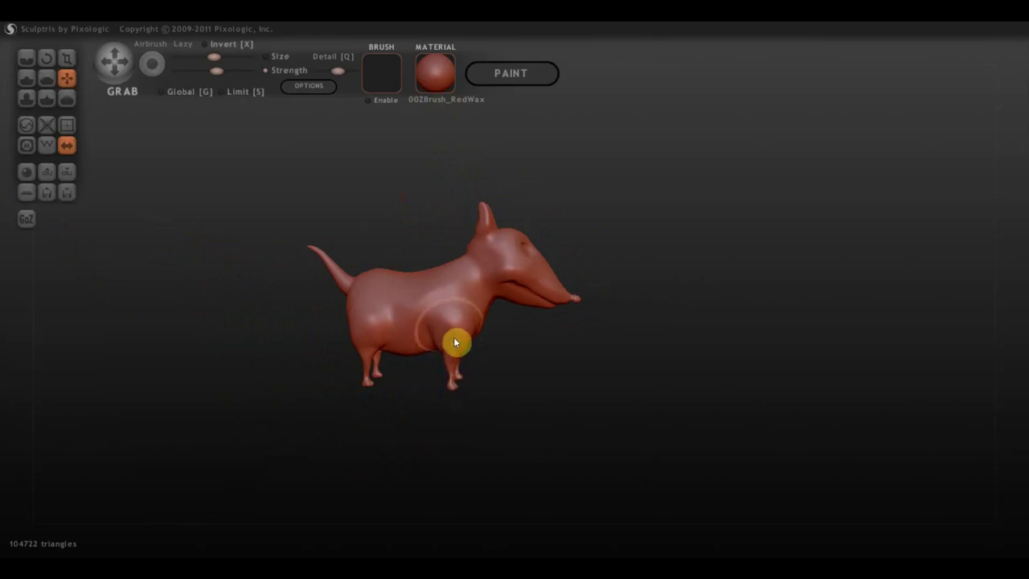
scroll(453, 338, up, 3)
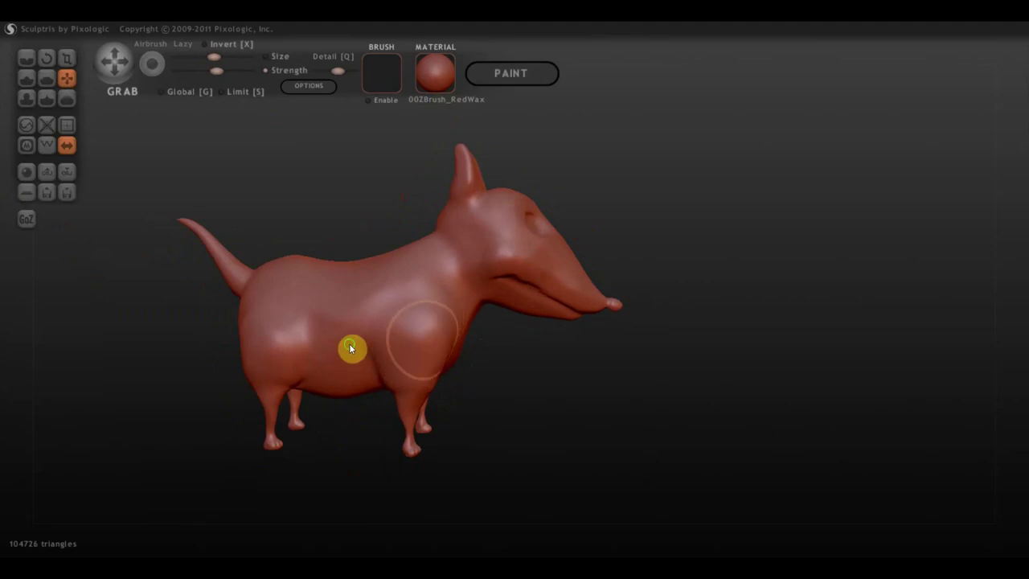
right_drag(351, 347, 210, 336)
scroll(322, 332, up, 2)
scroll(414, 313, up, 2)
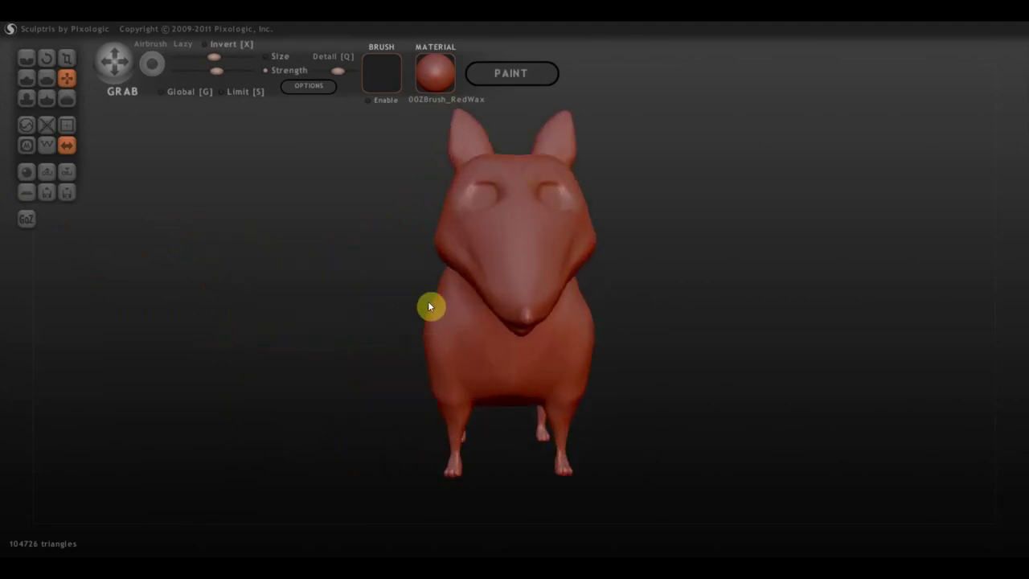
drag(440, 296, 446, 298)
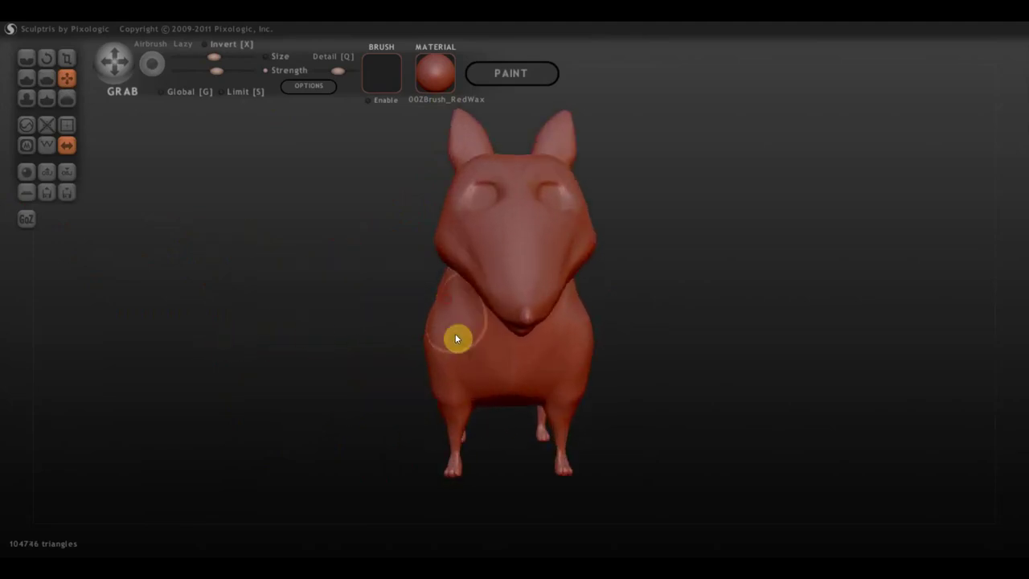
drag(429, 375, 426, 375)
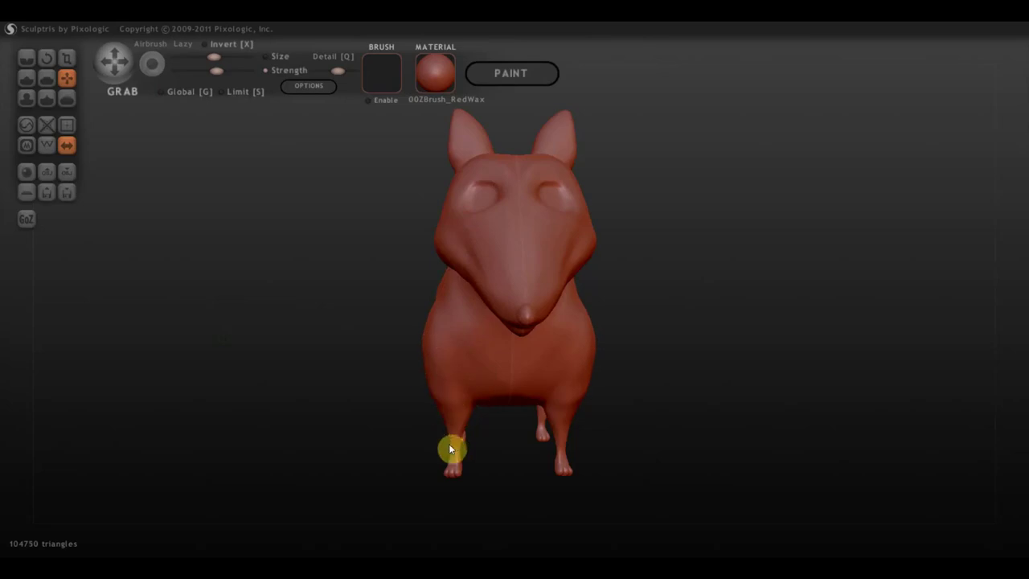
drag(456, 439, 452, 438)
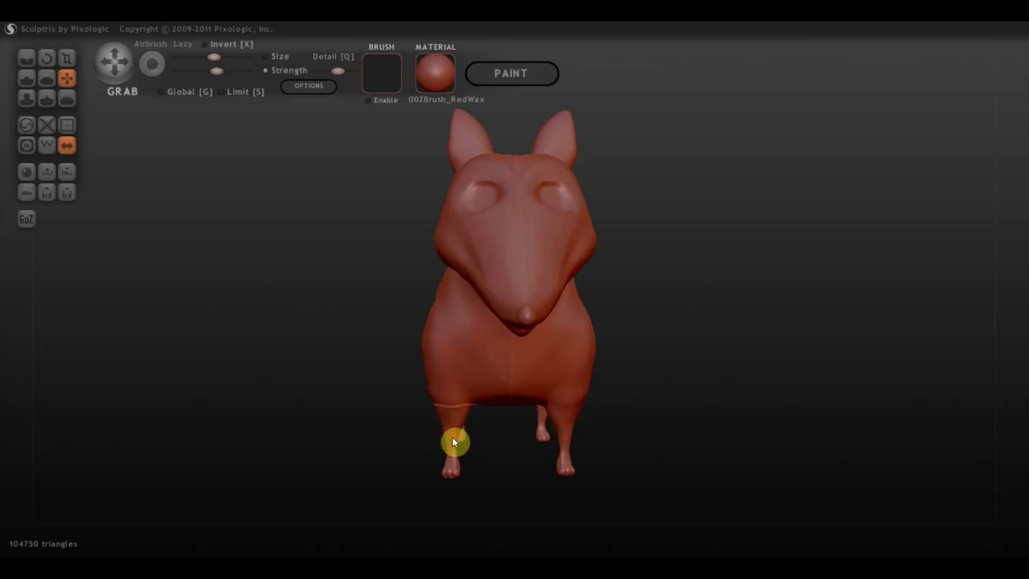
mouse_move(447, 480)
mouse_down()
mouse_move(584, 459)
mouse_move(485, 443)
mouse_move(439, 407)
mouse_move(462, 413)
mouse_up()
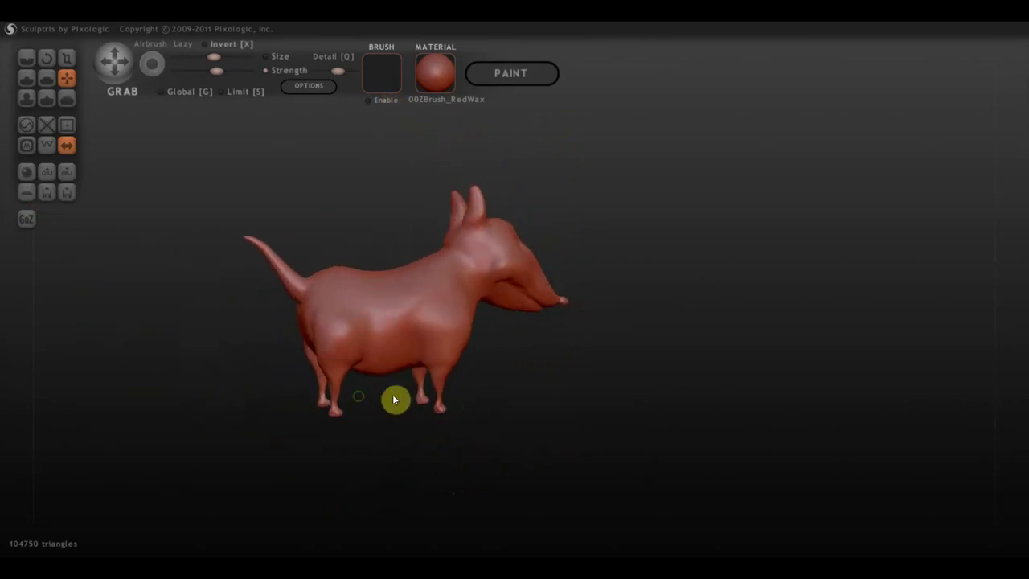
Reshape where the chest meets the front leg, viewed from the side
drag(395, 400, 412, 397)
scroll(408, 357, up, 3)
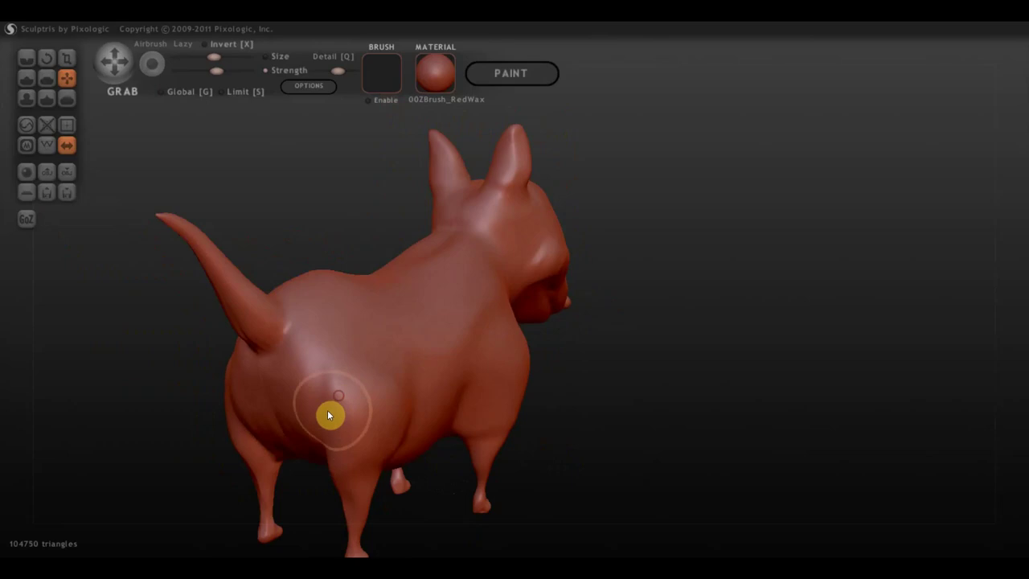
right_drag(329, 413, 247, 423)
drag(328, 396, 323, 394)
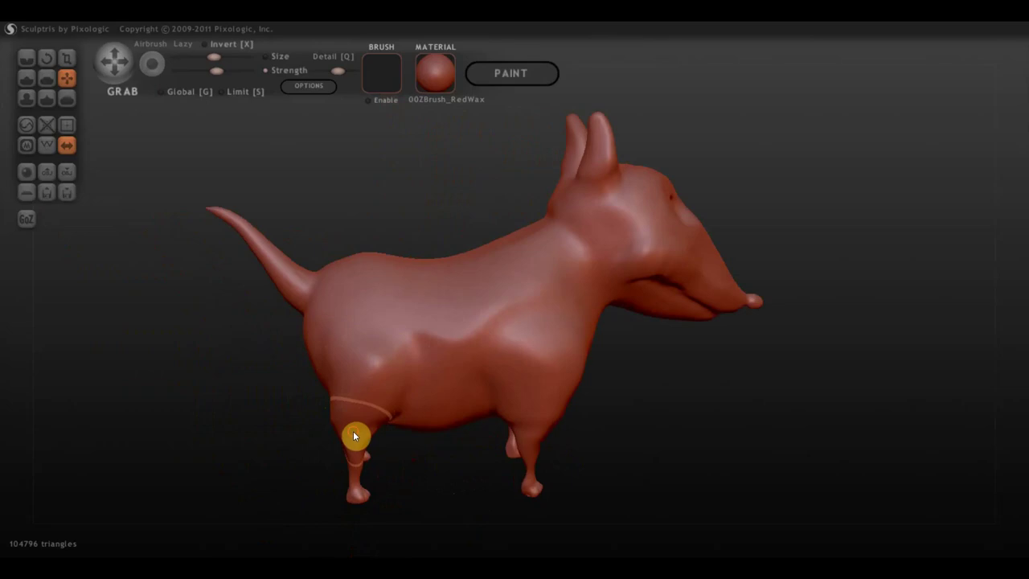
Close in on the front legs, lift and reshape the front foot, and slim the leg above the paw
right_drag(390, 431, 391, 409)
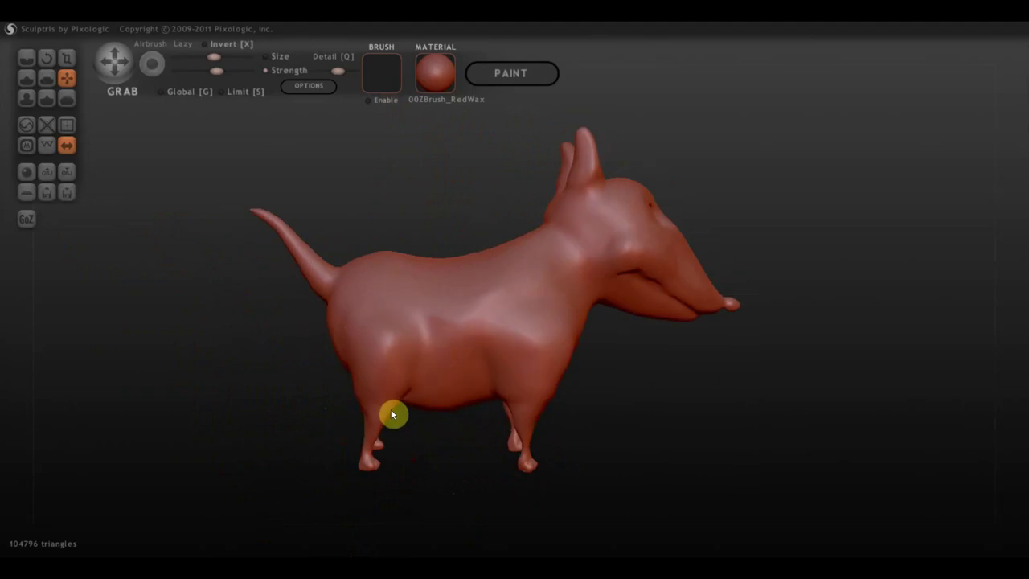
scroll(391, 403, up, 2)
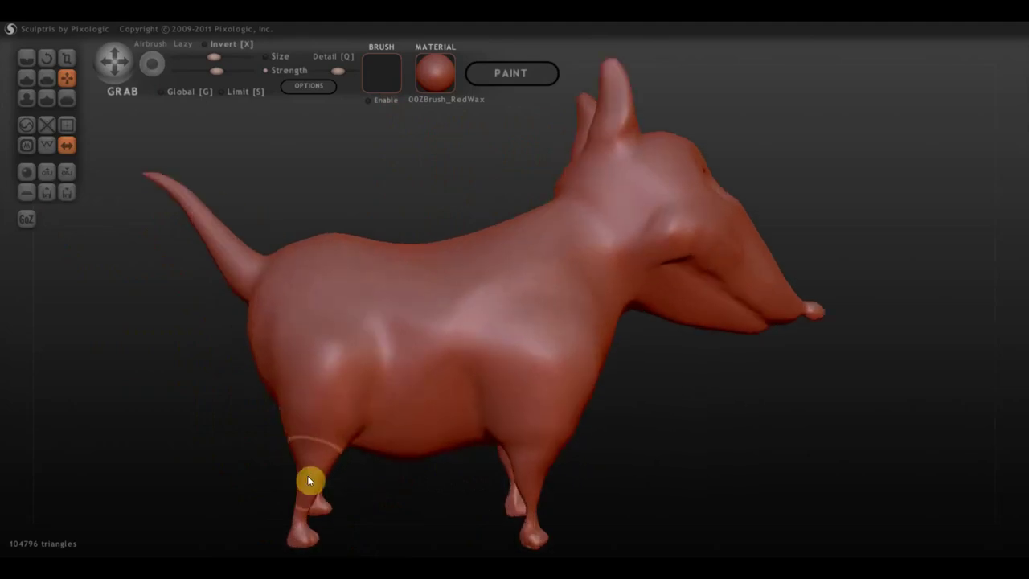
scroll(313, 478, down, 1)
scroll(402, 481, down, 1)
mouse_move(412, 481)
right_down()
mouse_move(335, 477)
mouse_move(442, 464)
mouse_move(425, 476)
mouse_move(547, 446)
mouse_move(468, 393)
mouse_move(496, 303)
mouse_move(517, 298)
mouse_move(506, 317)
right_up()
scroll(468, 392, up, 3)
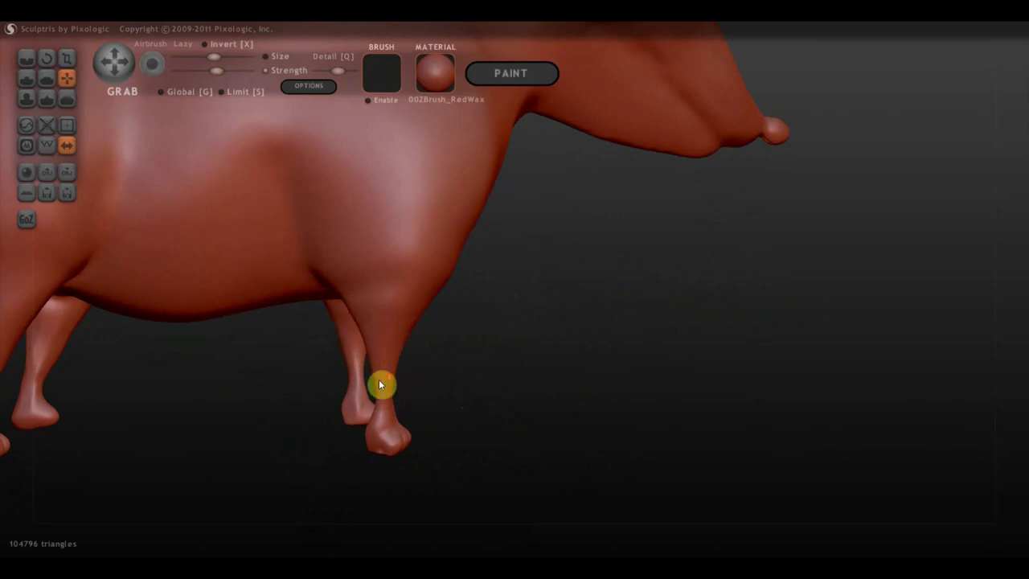
scroll(379, 384, down, 5)
scroll(326, 355, up, 3)
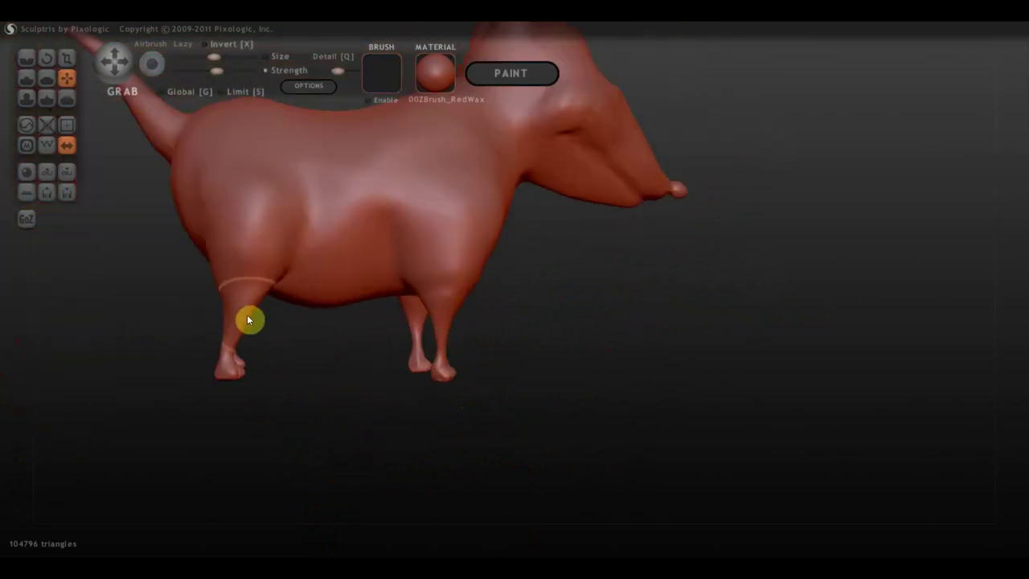
scroll(229, 382, up, 2)
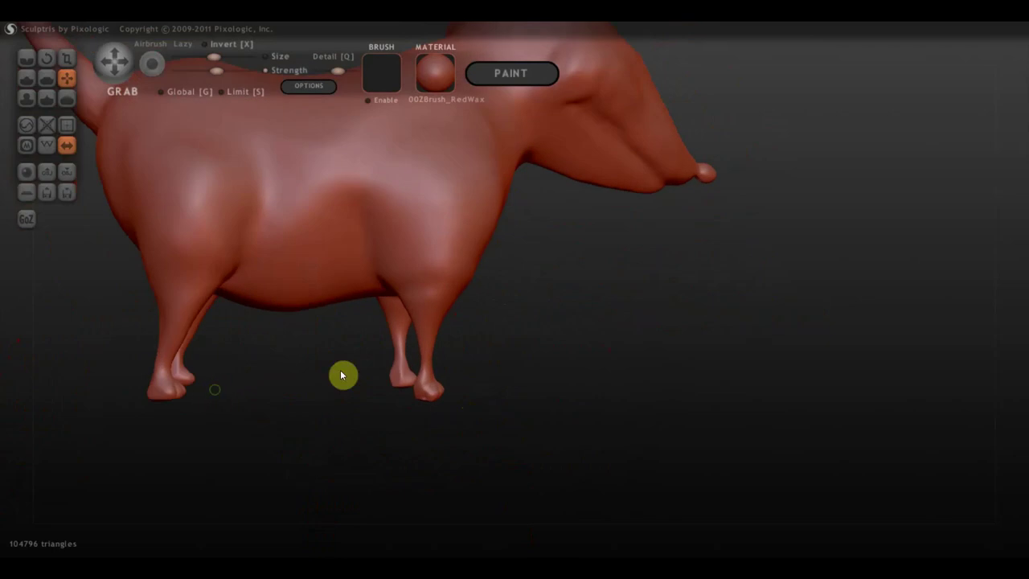
drag(342, 374, 395, 356)
scroll(340, 395, up, 2)
scroll(339, 394, up, 2)
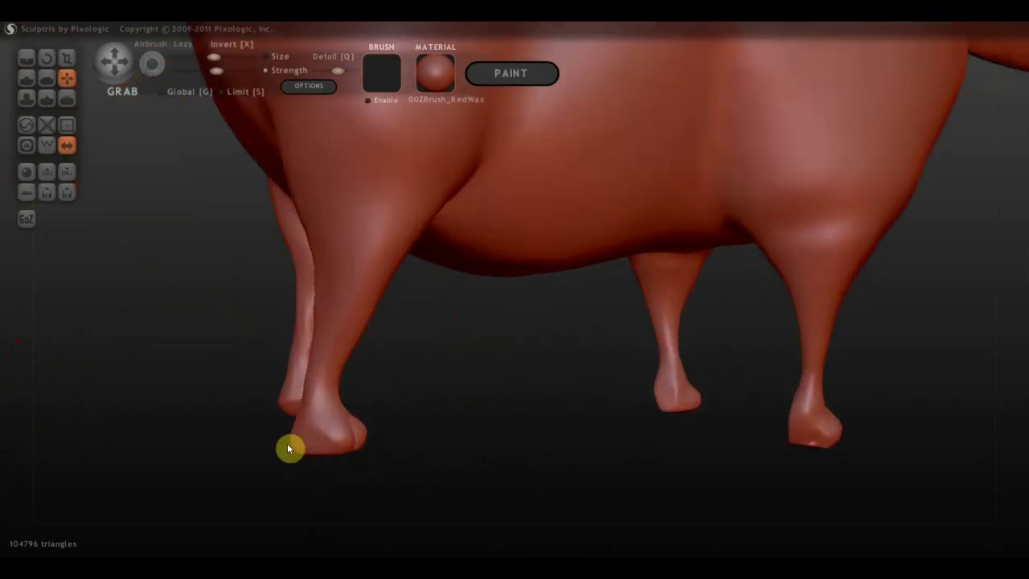
mouse_move(294, 442)
mouse_down()
mouse_move(373, 436)
mouse_move(252, 469)
mouse_move(249, 437)
mouse_move(499, 434)
mouse_move(475, 427)
mouse_move(616, 409)
mouse_move(627, 395)
mouse_up()
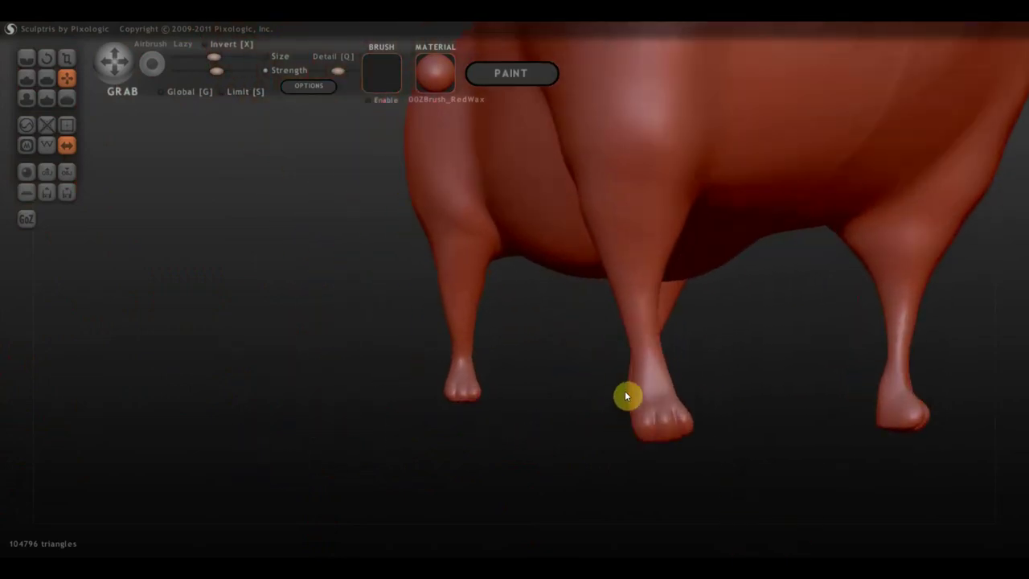
click(641, 323)
mouse_move(640, 325)
mouse_down()
mouse_move(737, 351)
mouse_move(795, 341)
mouse_move(625, 313)
mouse_move(574, 264)
mouse_move(618, 269)
mouse_up()
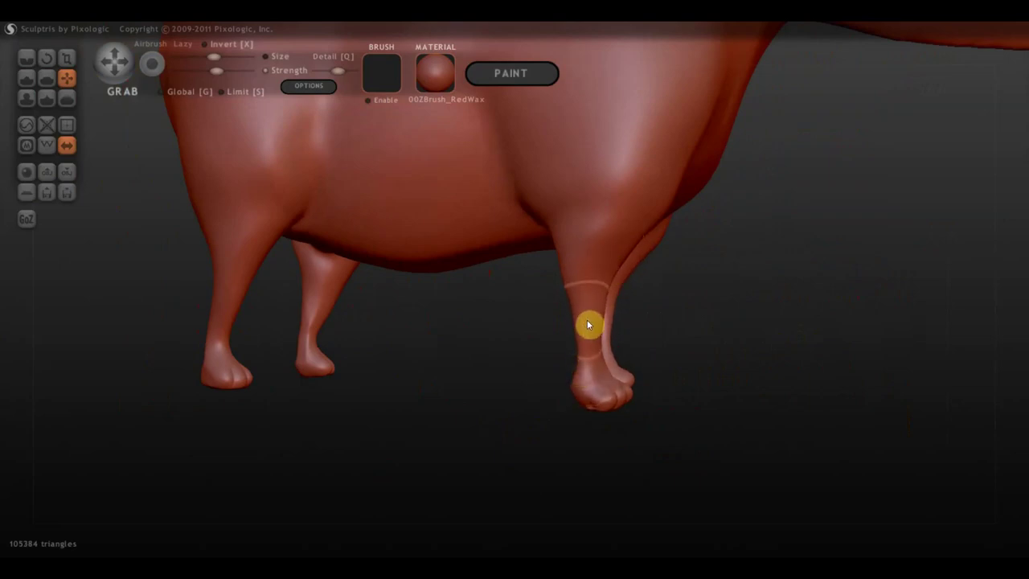
scroll(568, 406, up, 3)
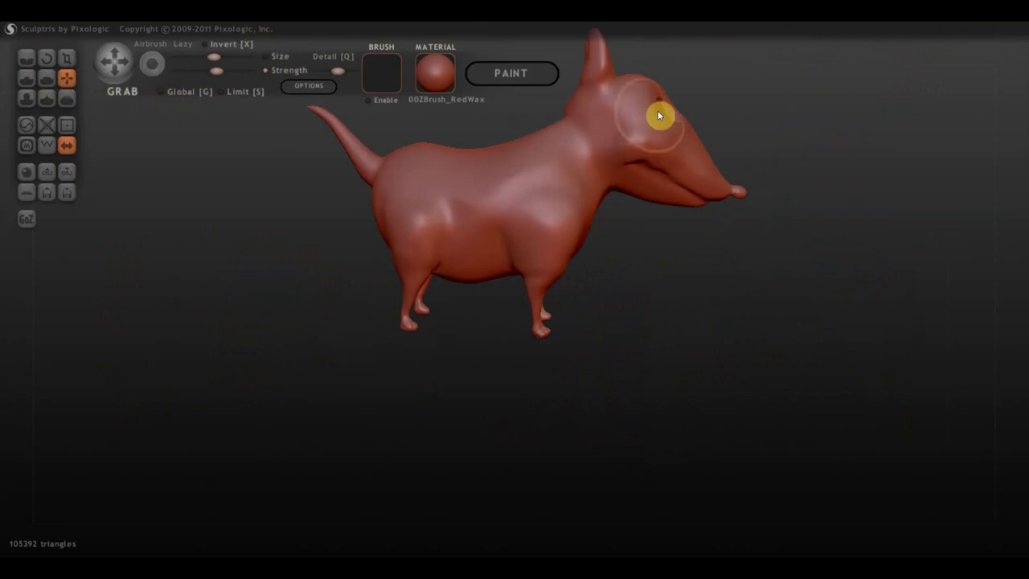
Pull the cheek and jaw surface down and reshape the lower chest
right_drag(658, 110, 632, 105)
scroll(637, 118, up, 2)
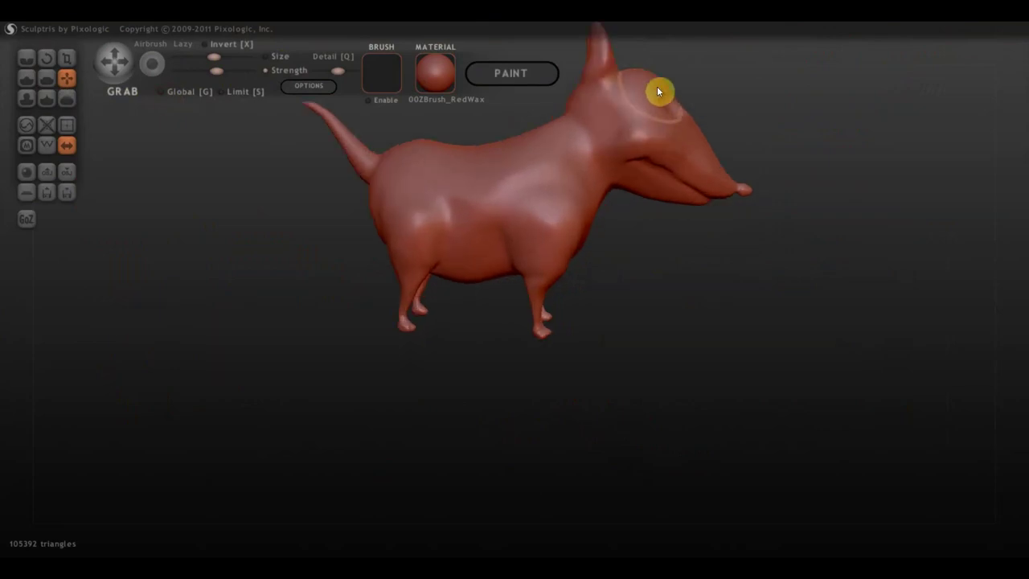
mouse_move(680, 101)
mouse_down()
mouse_move(694, 128)
mouse_move(665, 132)
mouse_up()
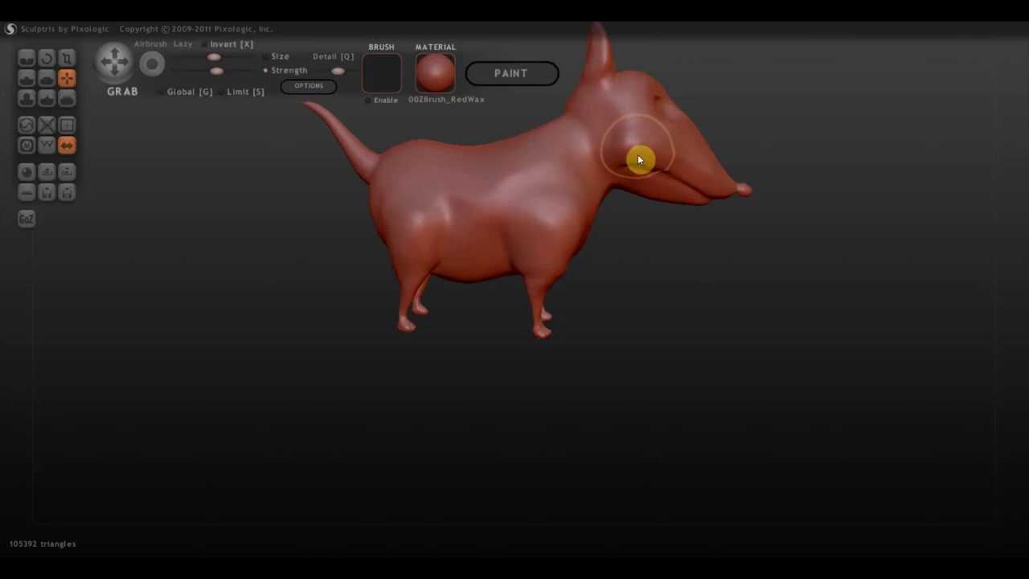
drag(645, 146, 625, 179)
mouse_move(625, 179)
right_down()
mouse_move(521, 170)
mouse_move(471, 187)
mouse_move(500, 163)
right_up()
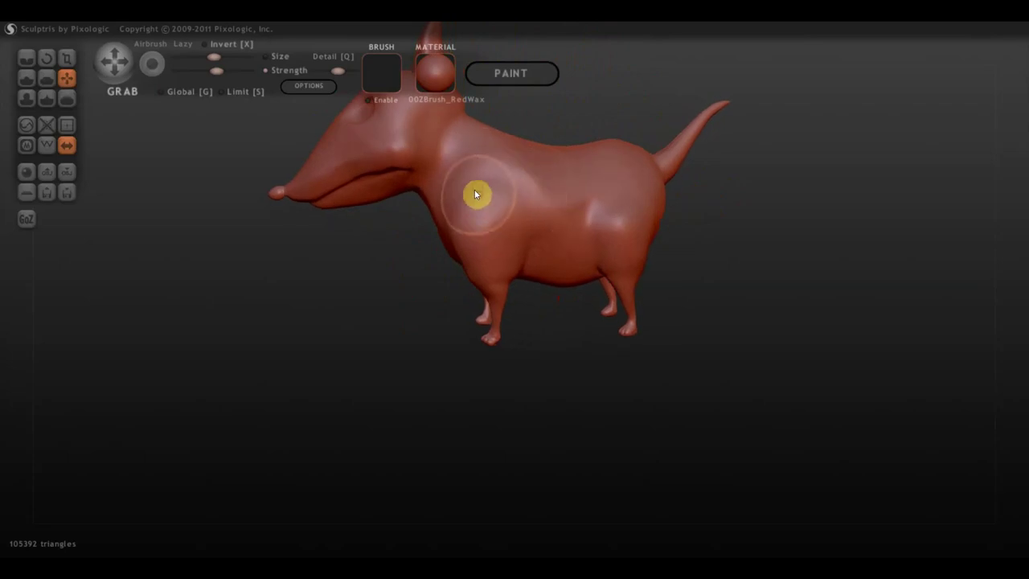
mouse_move(476, 193)
mouse_down()
mouse_move(453, 218)
mouse_move(501, 193)
mouse_move(551, 190)
mouse_move(604, 207)
mouse_up()
Pull out the tail base, then narrow the rear body and even both flanks from behind
drag(705, 251, 651, 234)
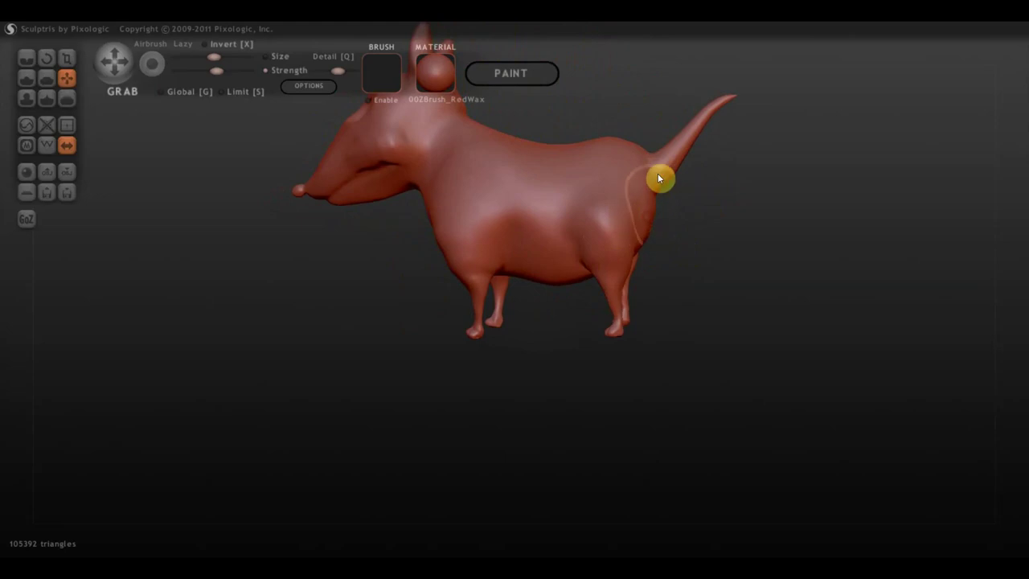
drag(653, 176, 667, 169)
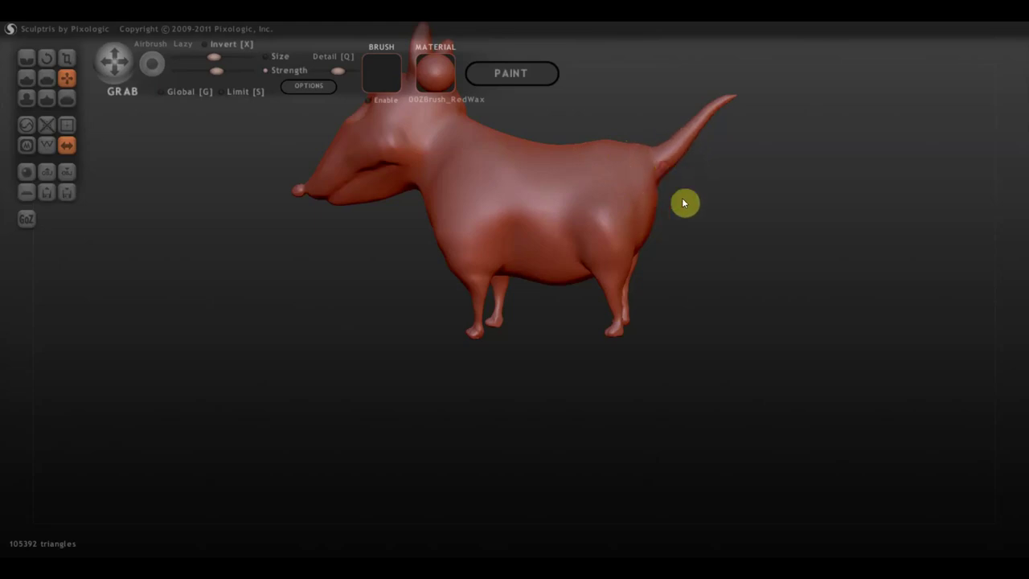
drag(669, 197, 537, 195)
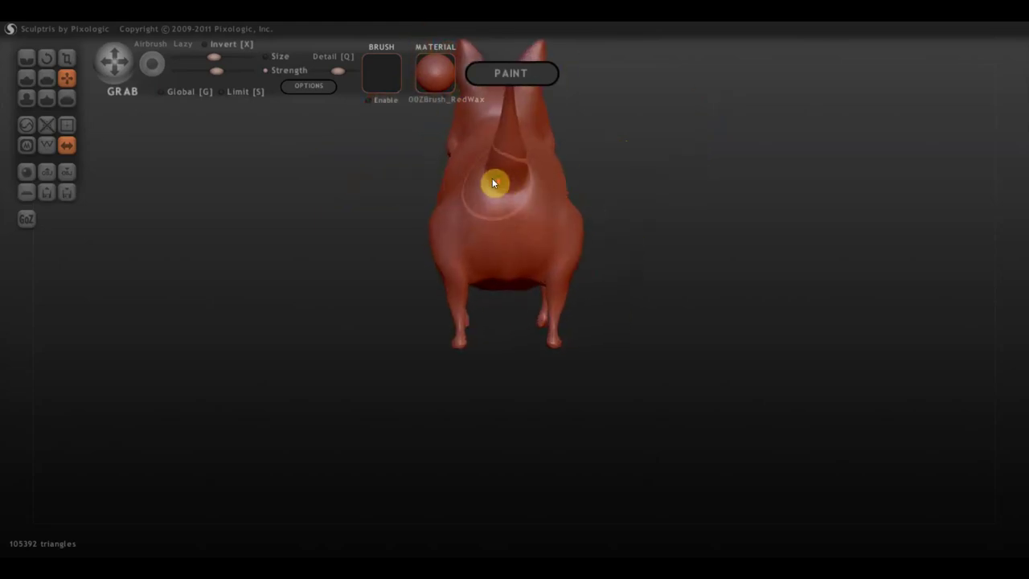
scroll(492, 171, down, 2)
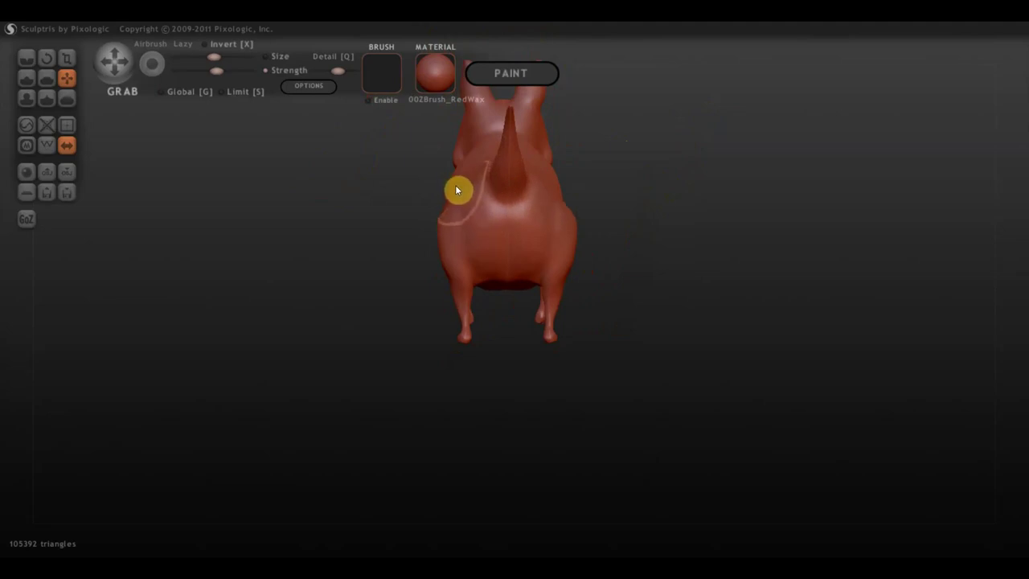
drag(440, 229, 448, 231)
drag(460, 312, 461, 317)
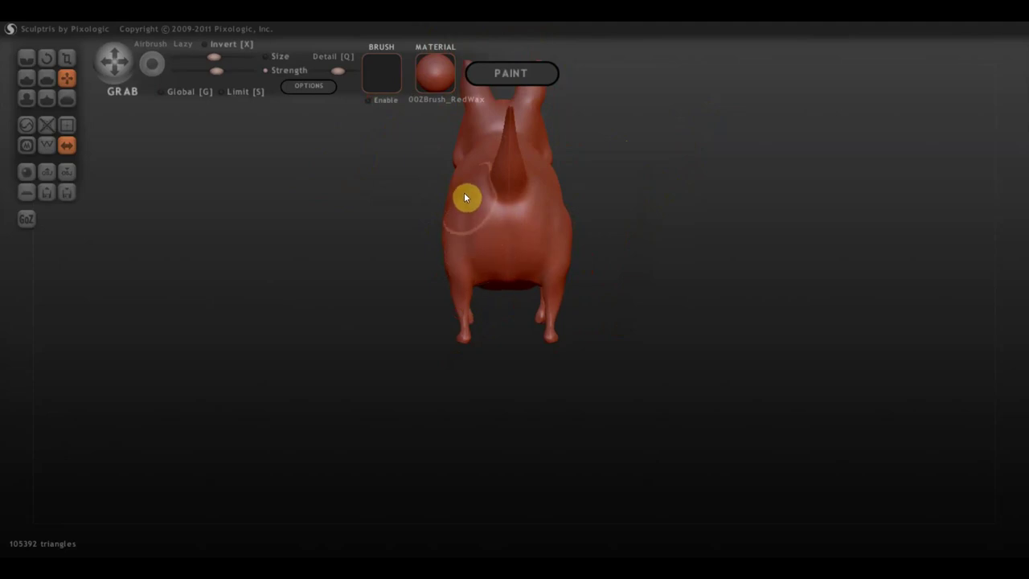
mouse_move(505, 216)
right_down()
mouse_move(510, 271)
mouse_move(464, 275)
right_up()
mouse_move(449, 250)
mouse_down()
mouse_move(460, 255)
mouse_move(448, 274)
mouse_up()
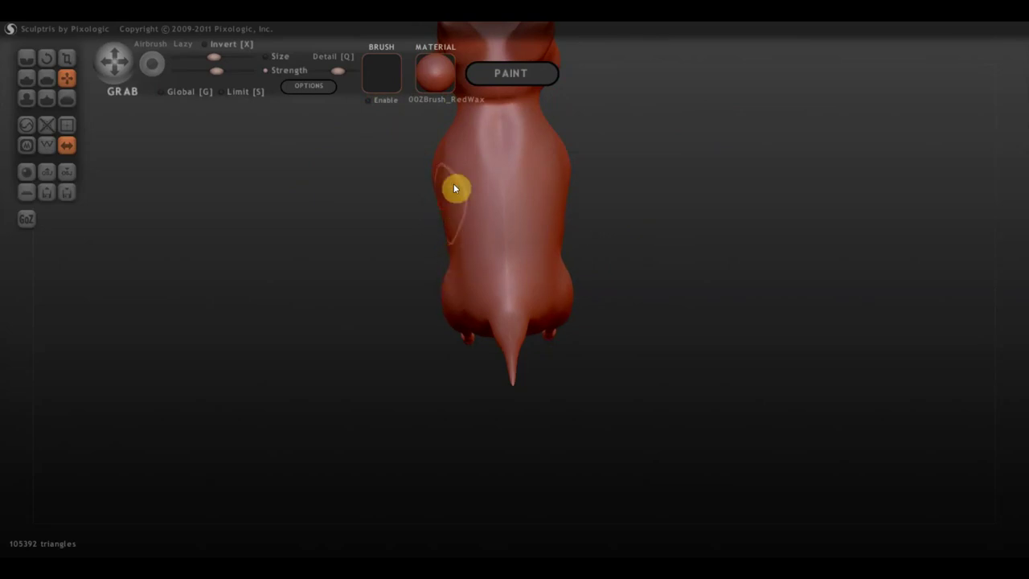
mouse_move(459, 158)
right_down()
mouse_move(571, 196)
mouse_move(547, 213)
right_up()
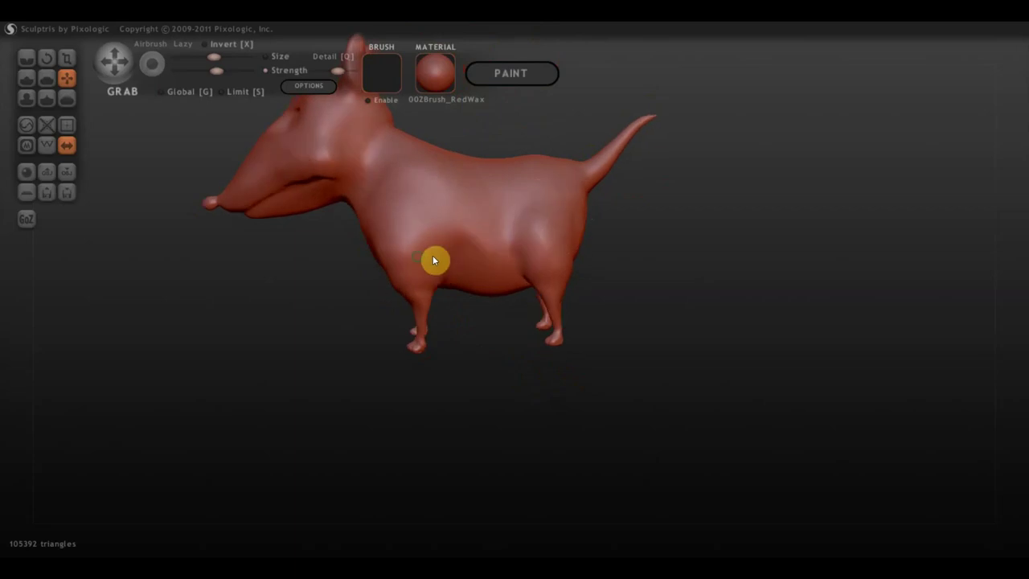
In the Right view, pull the back leg down to lengthen it
right_drag(432, 255, 399, 270)
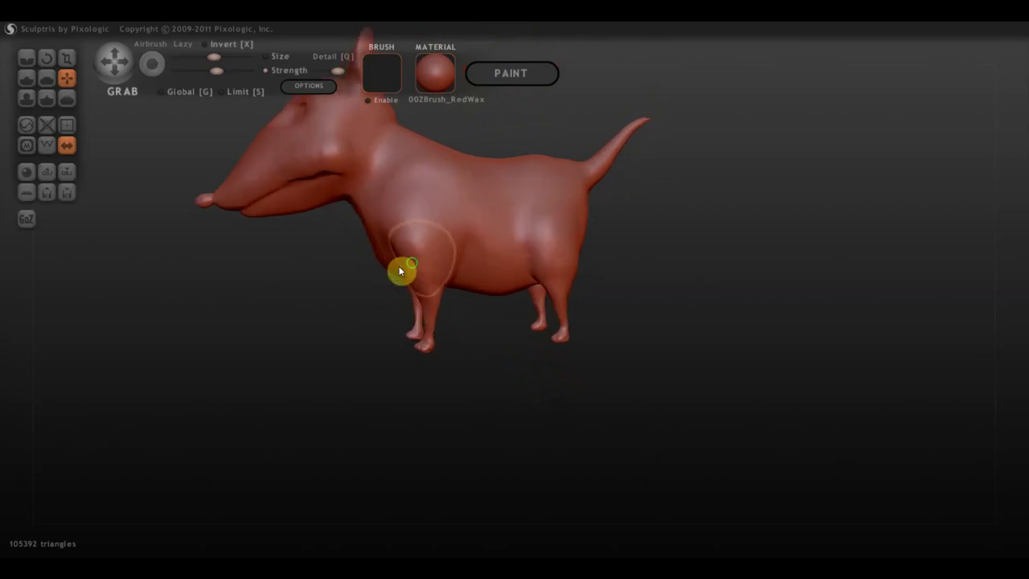
right_drag(402, 258, 423, 264)
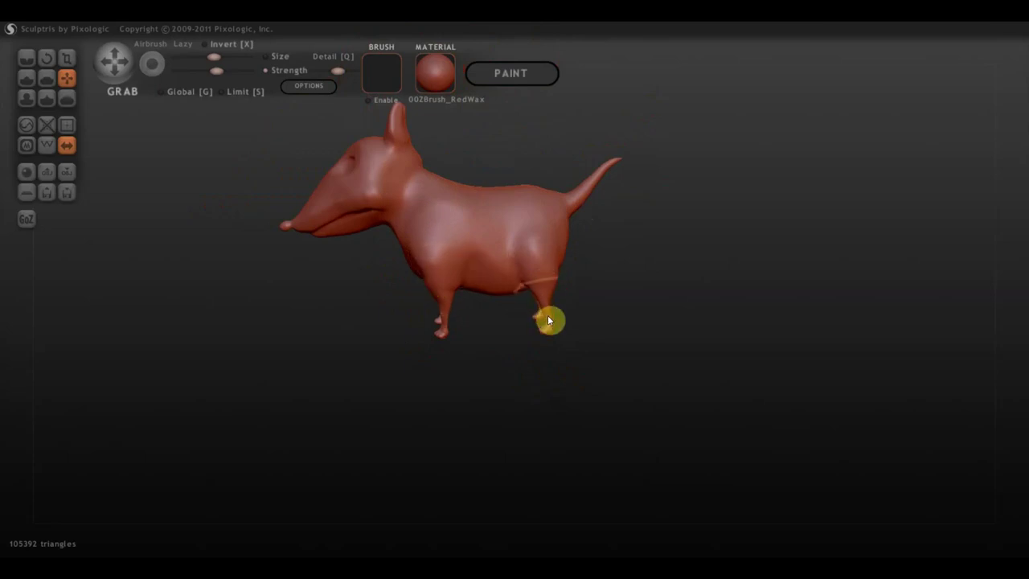
shift+drag(672, 304, 673, 311)
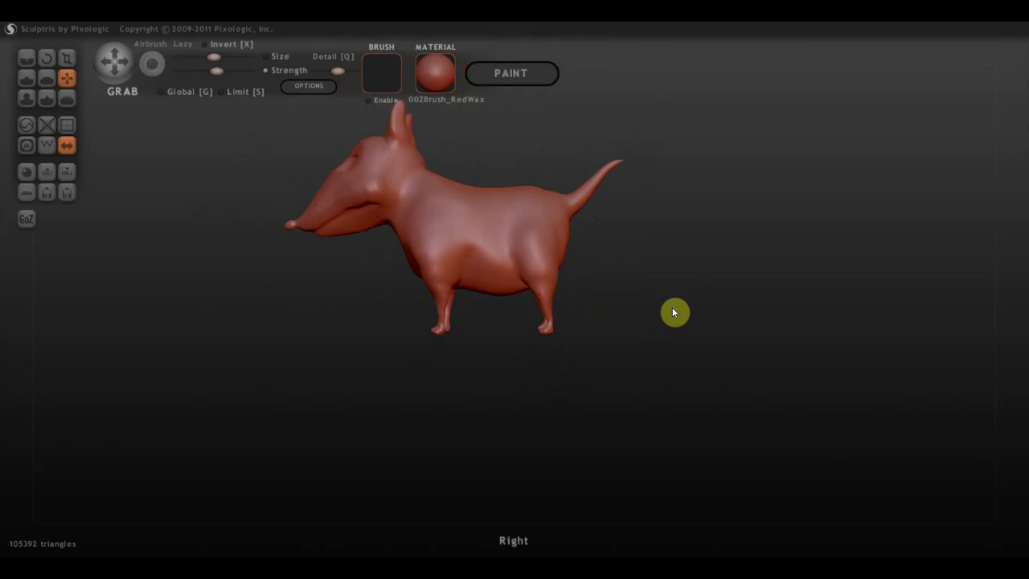
drag(544, 319, 548, 325)
From a rear three-quarter view, nudge the left hind leg into shape
mouse_move(622, 322)
mouse_down()
mouse_move(482, 326)
mouse_move(620, 329)
mouse_up()
scroll(561, 308, up, 3)
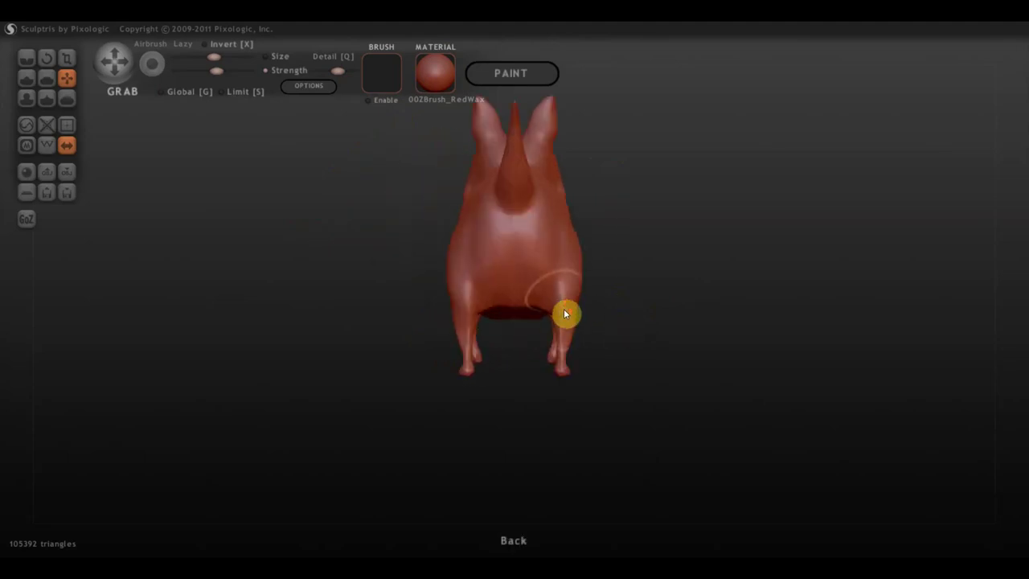
scroll(566, 318, up, 2)
scroll(576, 341, up, 2)
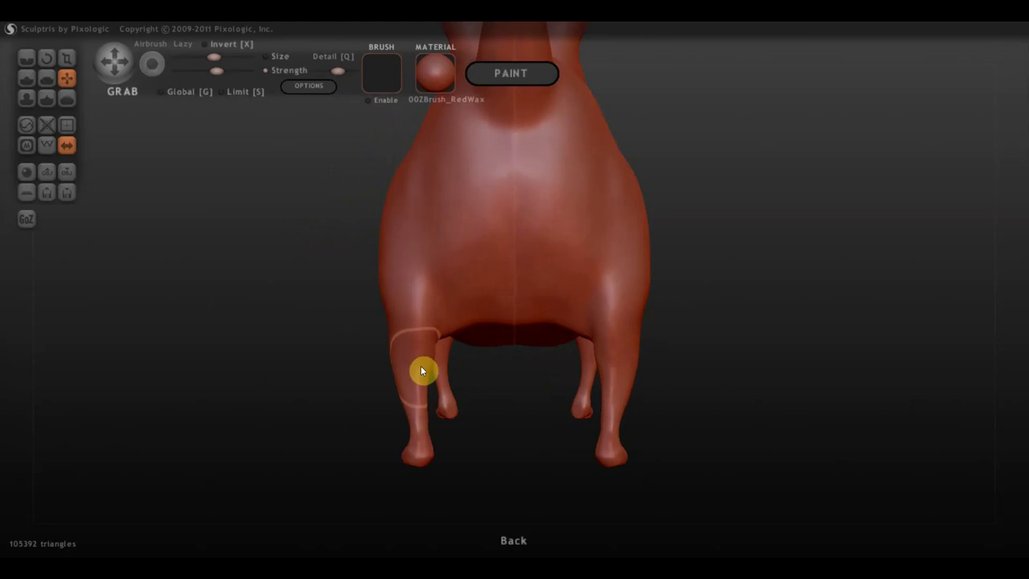
drag(434, 366, 450, 393)
mouse_move(483, 354)
mouse_down()
mouse_move(575, 352)
mouse_move(522, 319)
mouse_up()
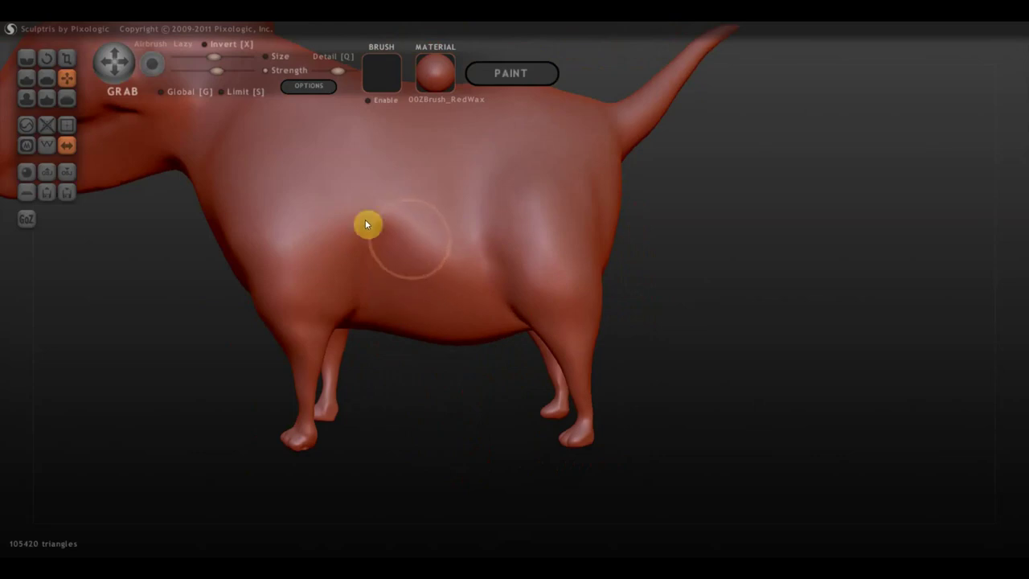
Carve crease lines along the dog's body near the tail and chest
click(26, 58)
mouse_move(67, 95)
mouse_down()
mouse_move(363, 228)
mouse_move(403, 279)
mouse_move(402, 211)
mouse_move(408, 287)
mouse_up()
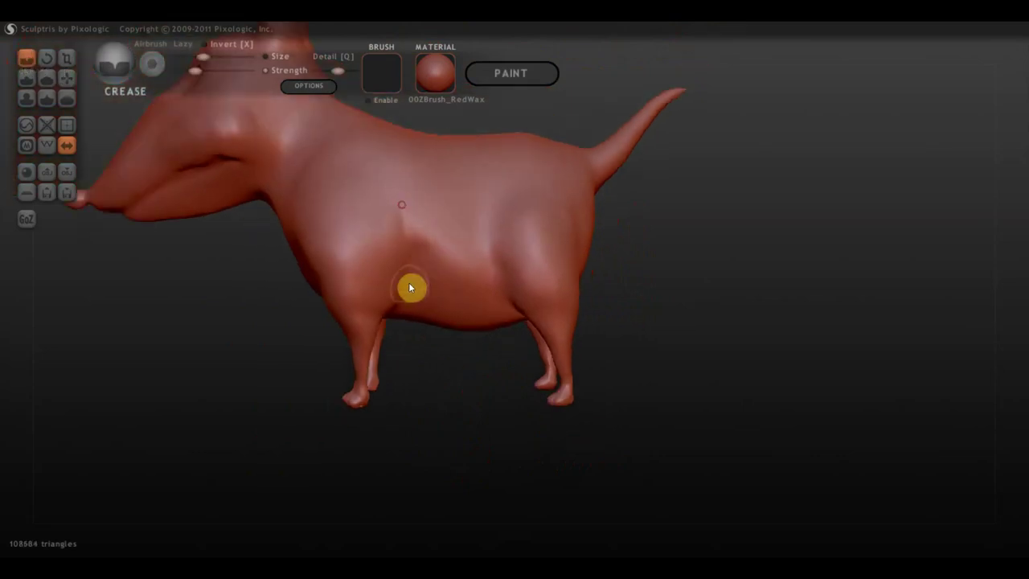
drag(506, 218, 482, 233)
mouse_move(498, 276)
mouse_down()
mouse_move(526, 281)
mouse_move(553, 198)
mouse_move(602, 273)
mouse_up()
drag(553, 202, 585, 278)
mouse_move(313, 188)
mouse_down()
mouse_move(299, 240)
mouse_move(321, 191)
mouse_move(298, 265)
mouse_move(289, 146)
mouse_move(266, 197)
mouse_move(271, 181)
mouse_move(253, 190)
mouse_up()
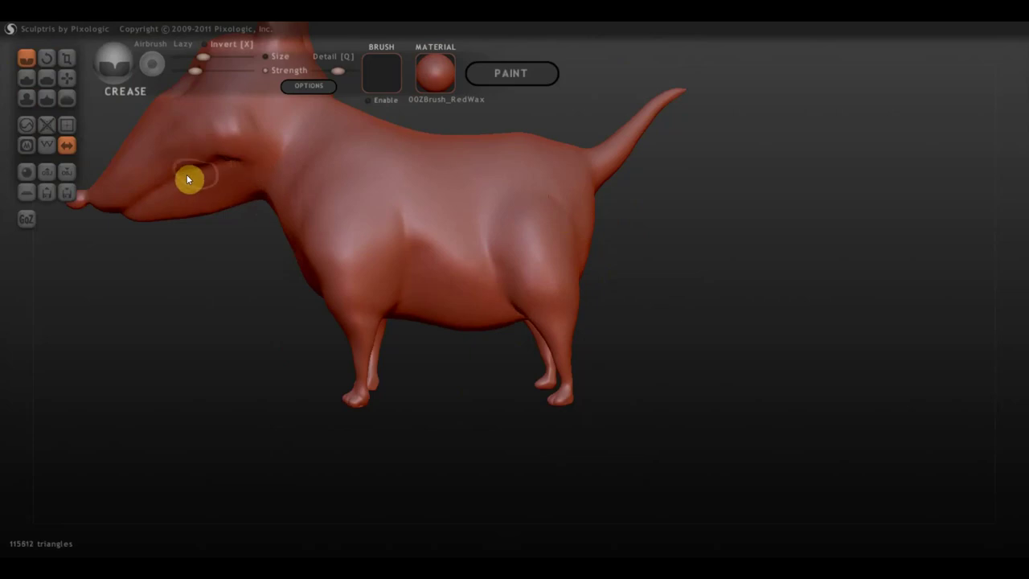
Flatten and smooth the dog's head with the Flatten brush
mouse_move(191, 177)
right_down()
mouse_move(228, 167)
mouse_move(200, 112)
right_up()
key(f)
scroll(252, 222, up, 2)
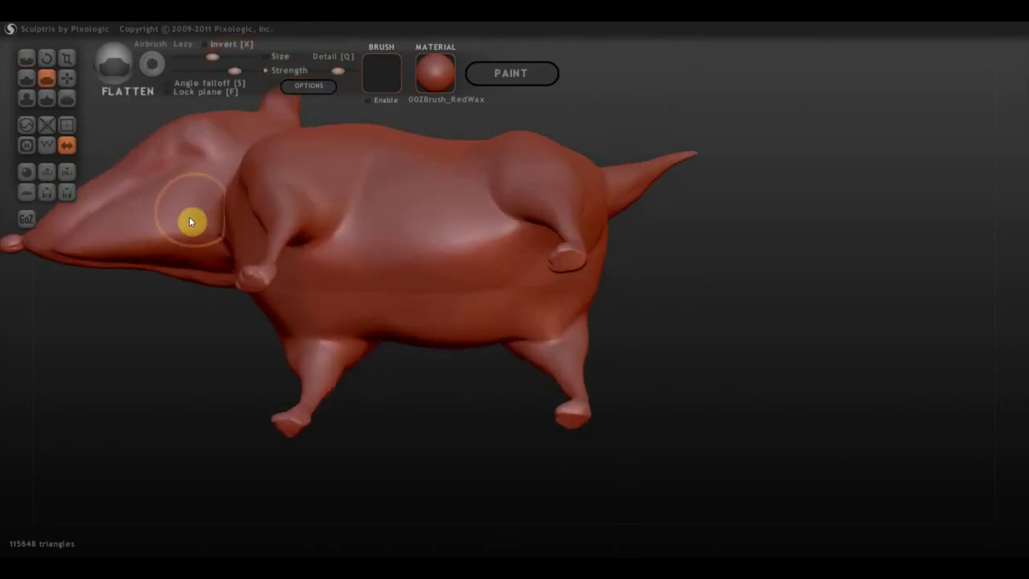
mouse_move(189, 216)
mouse_down()
mouse_move(110, 242)
mouse_move(185, 214)
mouse_move(135, 228)
mouse_move(192, 221)
mouse_move(167, 235)
mouse_move(193, 232)
mouse_move(172, 239)
mouse_move(182, 233)
mouse_move(105, 241)
mouse_move(202, 241)
mouse_up()
mouse_move(331, 248)
mouse_down()
mouse_move(487, 319)
mouse_move(567, 341)
mouse_move(500, 199)
mouse_up()
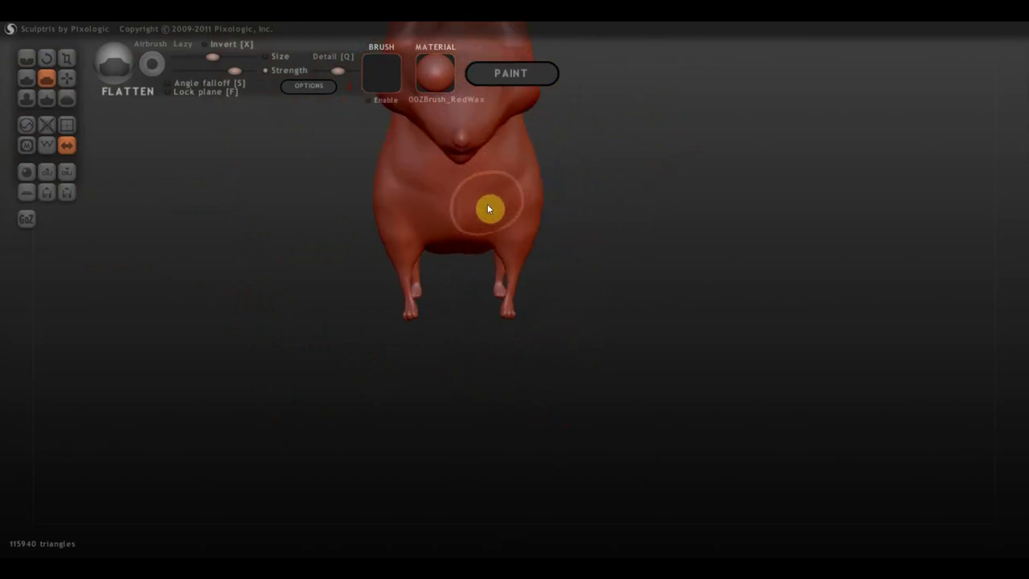
Crease the belly, back and rear, then snap to the Left view
click(26, 58)
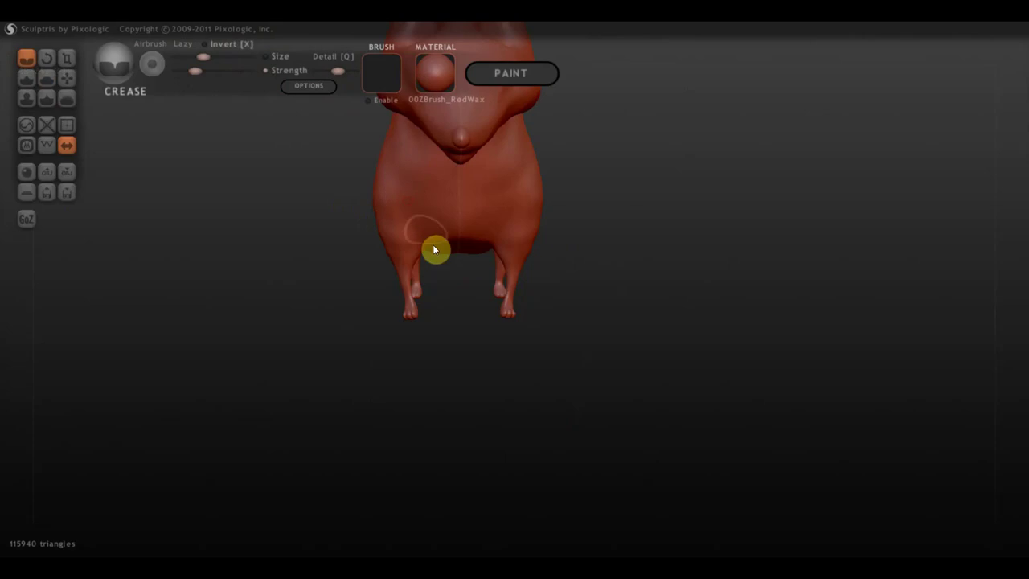
drag(434, 248, 413, 212)
mouse_move(441, 270)
mouse_down()
mouse_move(436, 150)
mouse_move(441, 361)
mouse_up()
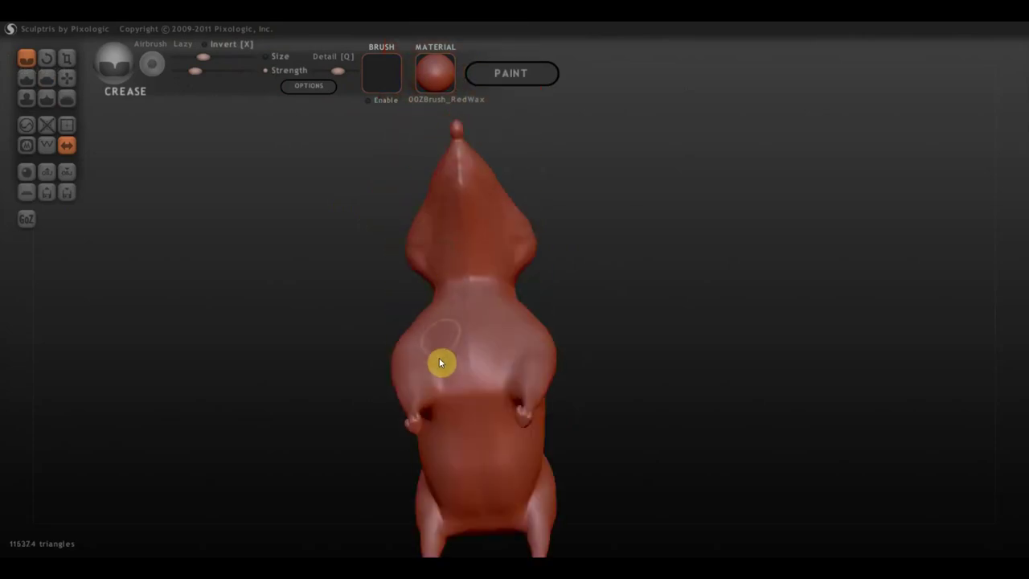
click(442, 361)
mouse_move(434, 415)
right_down()
mouse_move(461, 411)
mouse_move(494, 363)
mouse_move(509, 381)
mouse_move(474, 387)
mouse_move(502, 461)
right_up()
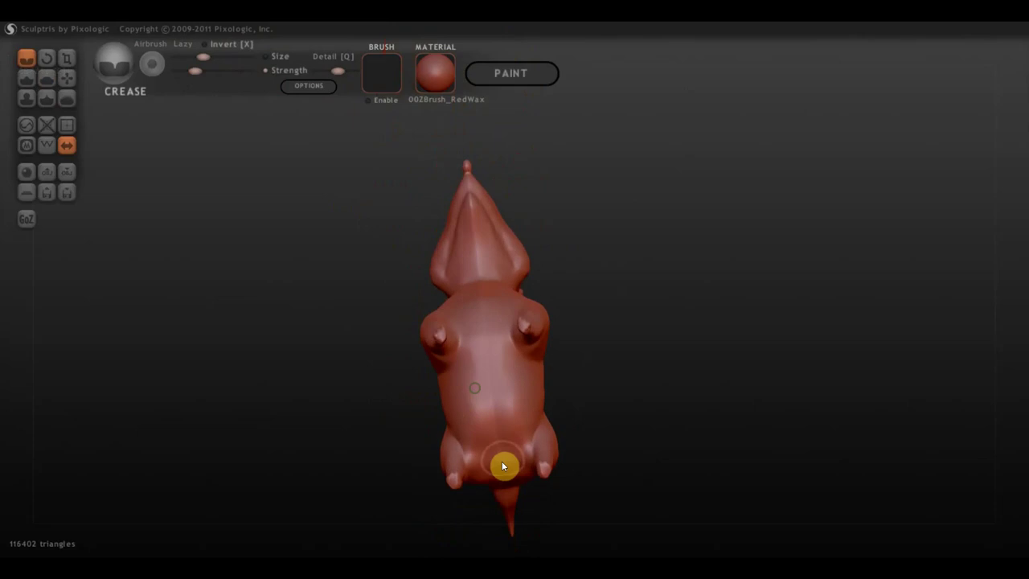
mouse_move(502, 461)
mouse_down()
mouse_move(458, 433)
mouse_move(482, 446)
mouse_move(472, 442)
mouse_up()
mouse_move(476, 443)
right_down()
mouse_move(603, 475)
mouse_move(604, 485)
right_up()
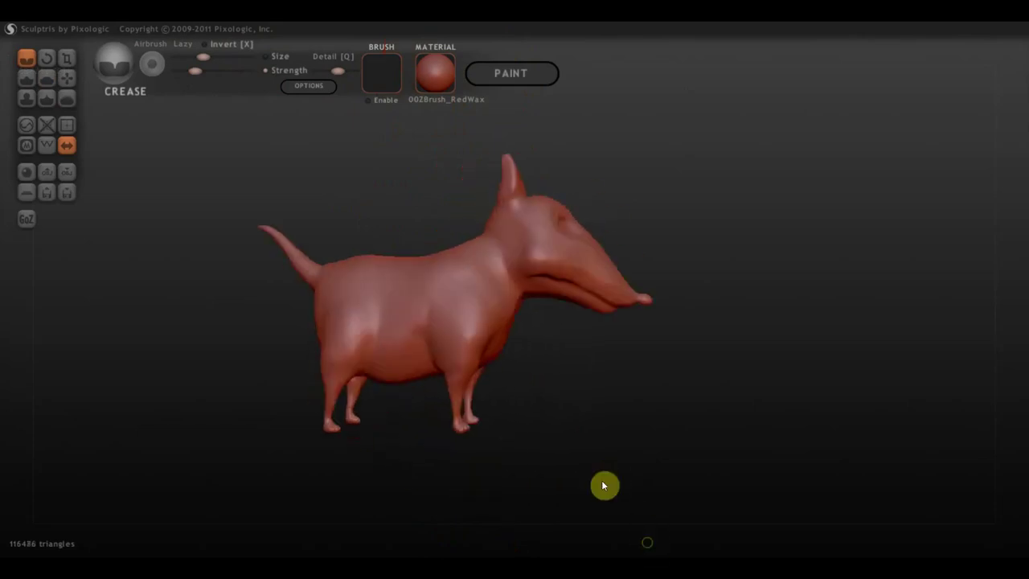
shift+right_drag(448, 362, 517, 377)
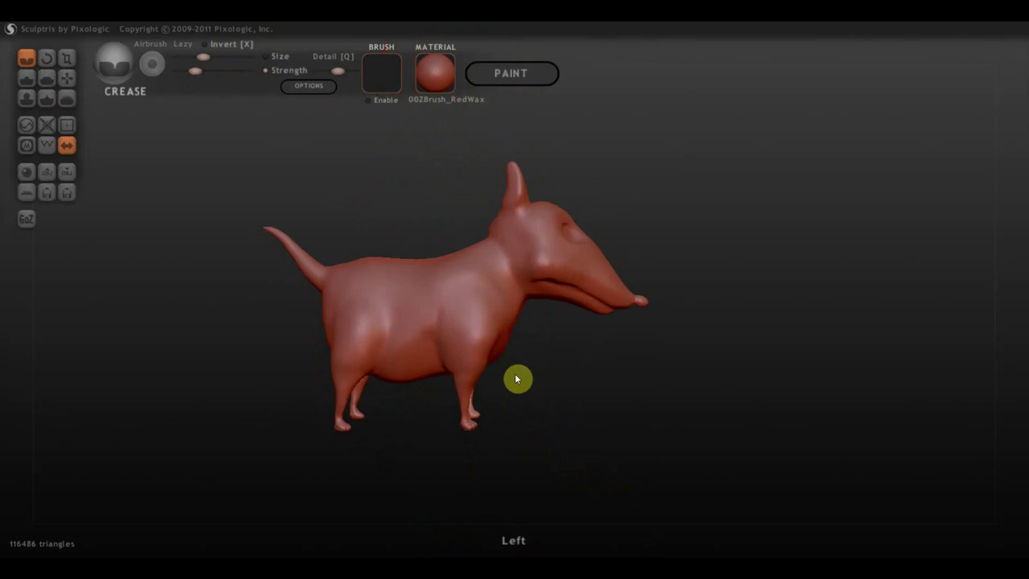
click(46, 101)
click(46, 78)
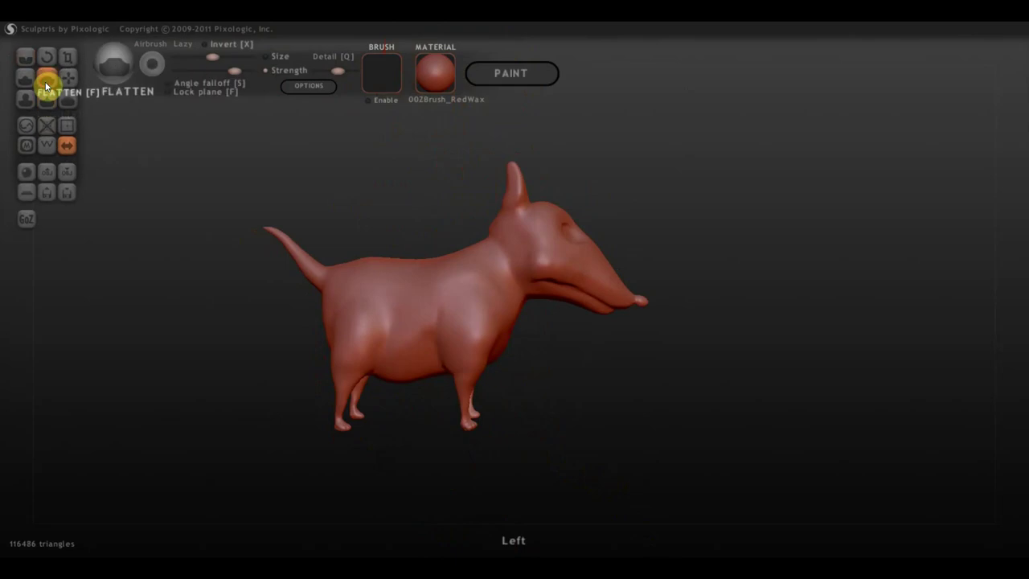
Select the Draw brush, enlarge it slightly, and build up clay on the dog's belly
click(26, 78)
scroll(391, 328, up, 2)
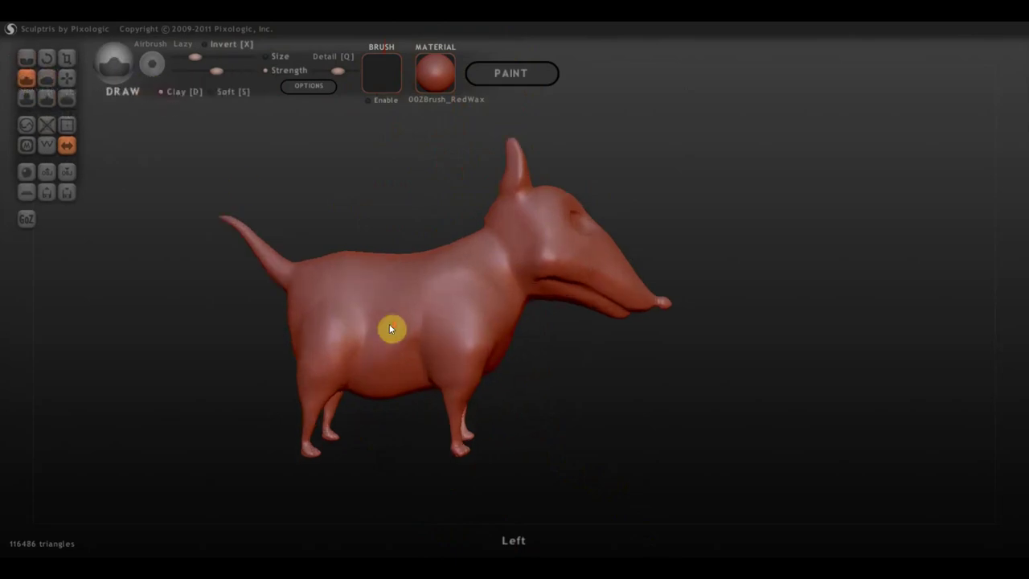
scroll(391, 329, up, 2)
click(205, 58)
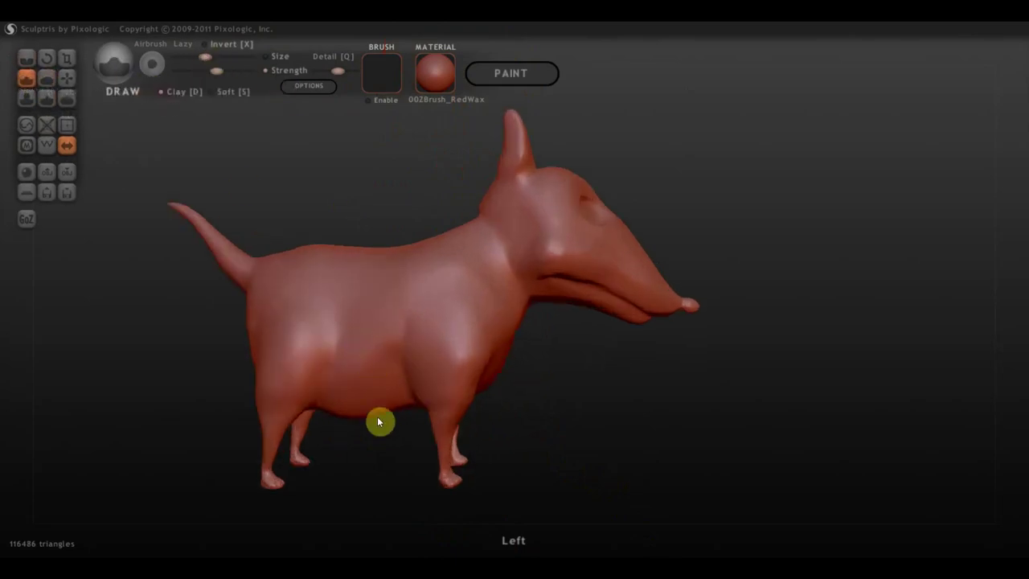
drag(386, 360, 389, 364)
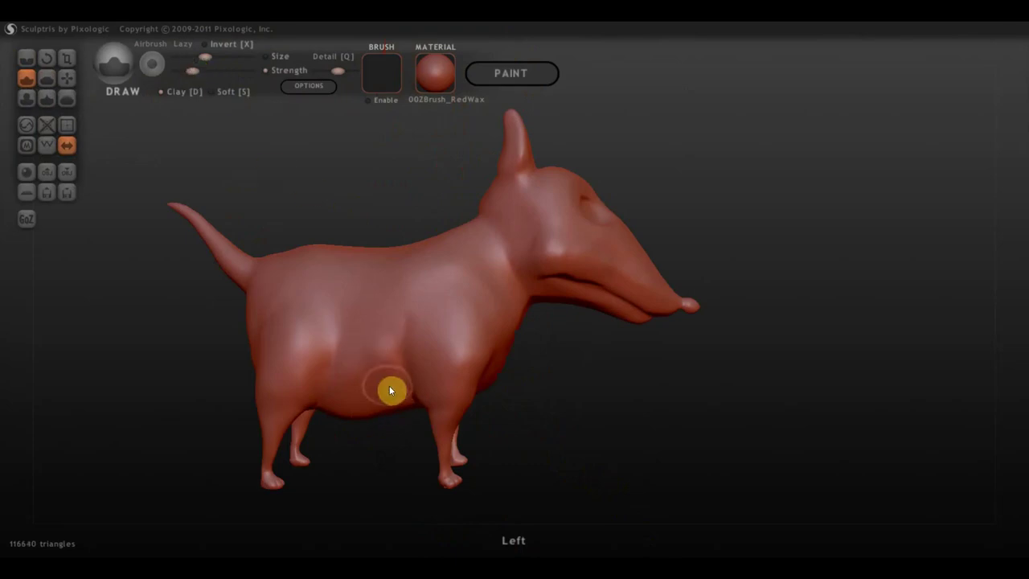
mouse_move(361, 394)
mouse_down()
mouse_move(367, 326)
mouse_move(392, 385)
mouse_up()
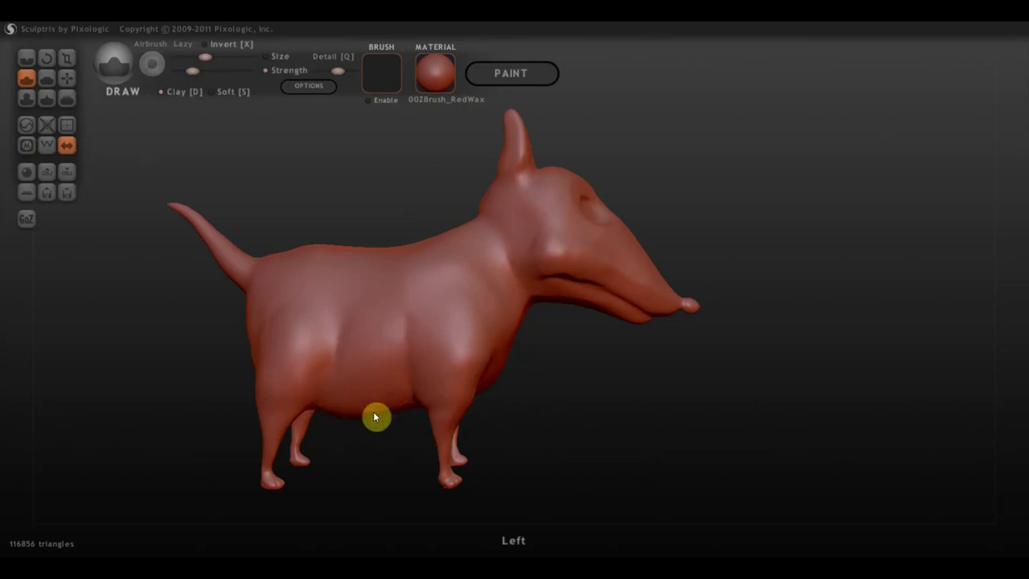
drag(374, 413, 354, 413)
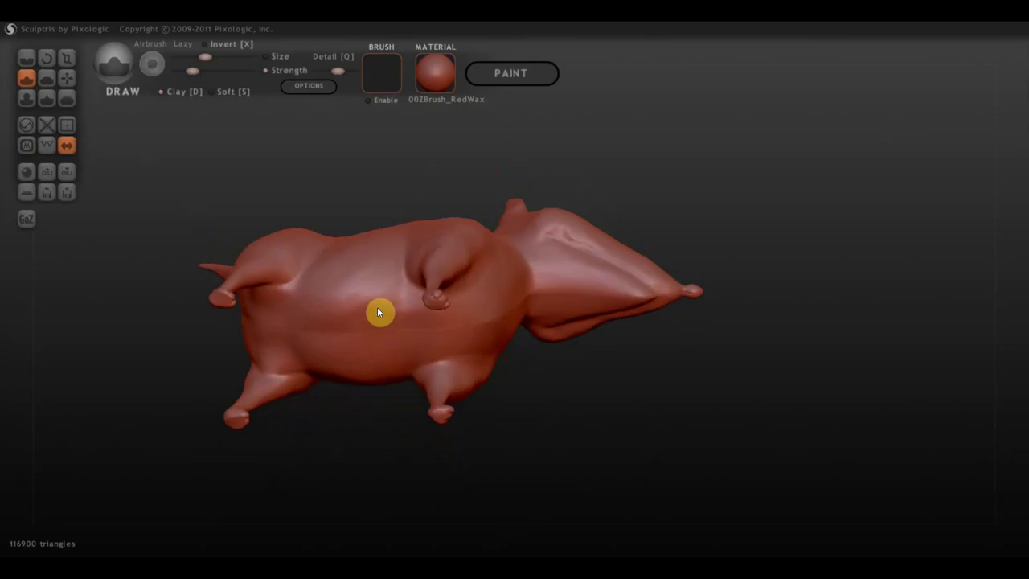
Add volume on the dog's underside and around the base of the ear
right_drag(339, 413, 381, 297)
mouse_move(381, 297)
mouse_down()
mouse_move(348, 291)
mouse_move(325, 306)
mouse_up()
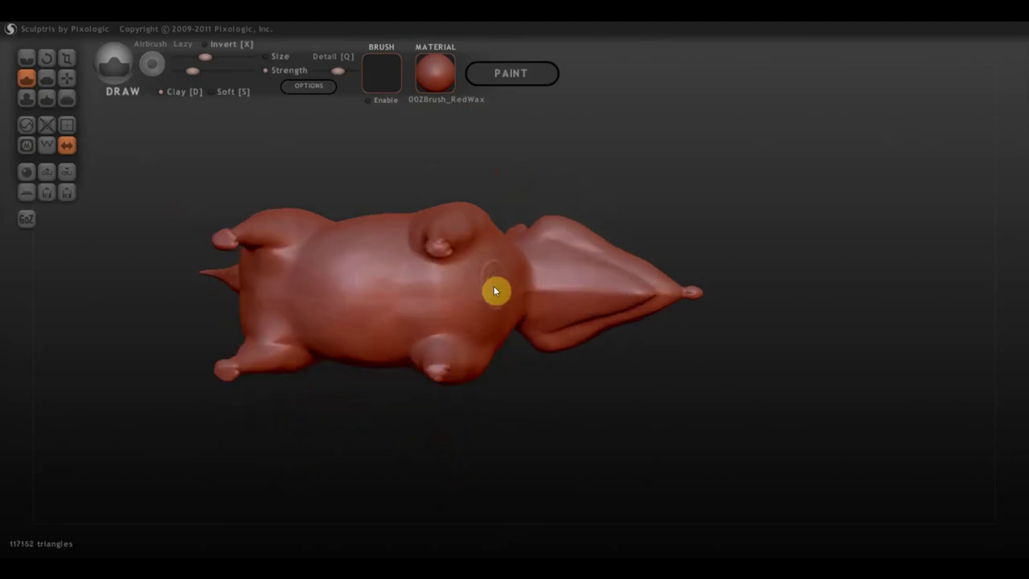
mouse_move(485, 367)
right_down()
mouse_move(408, 434)
mouse_move(430, 415)
right_up()
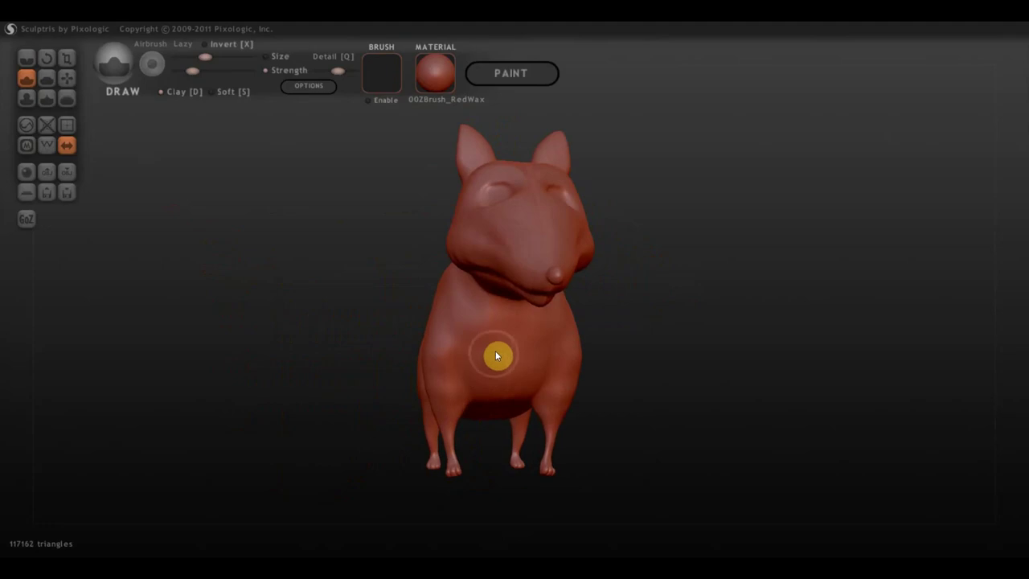
right_drag(505, 383, 642, 398)
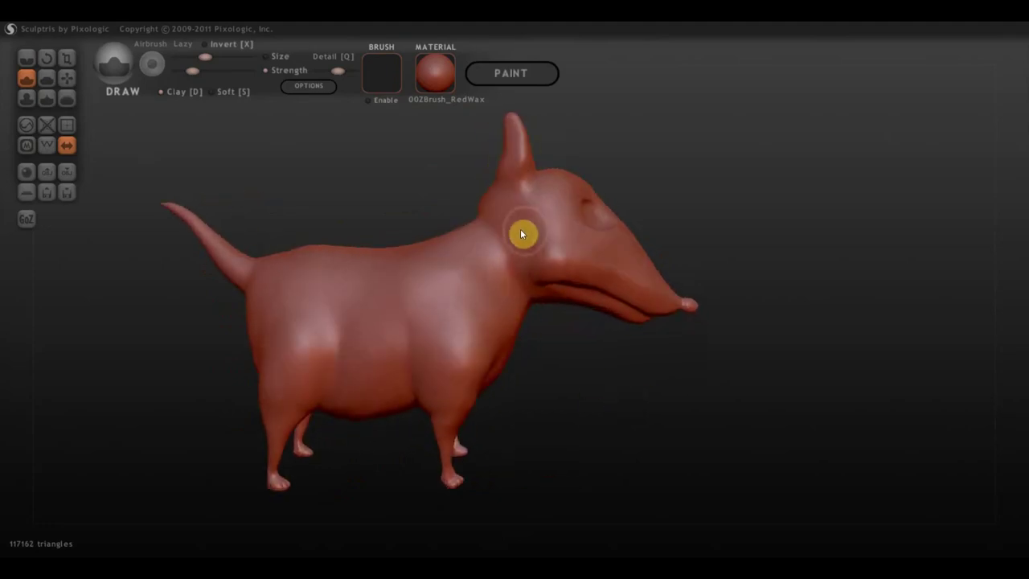
mouse_move(529, 206)
mouse_down()
mouse_move(496, 201)
mouse_move(515, 214)
mouse_move(532, 198)
mouse_up()
mouse_move(539, 203)
right_down()
mouse_move(644, 246)
mouse_move(512, 197)
right_up()
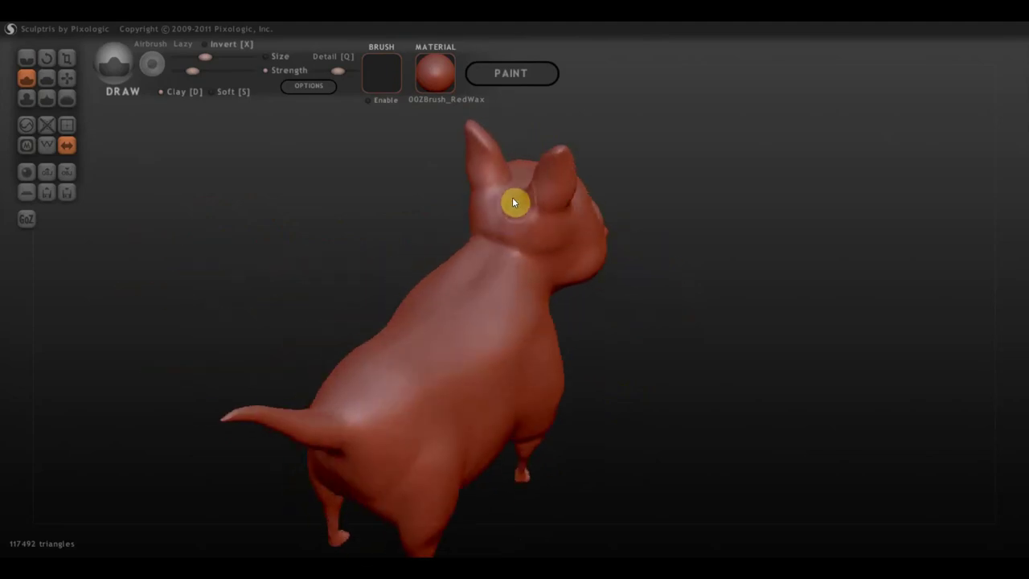
mouse_move(514, 203)
mouse_down()
mouse_move(523, 186)
mouse_move(501, 204)
mouse_move(508, 222)
mouse_up()
Add a clay stroke near the head and a bump on the dog's neck
right_drag(550, 263, 530, 284)
drag(485, 284, 496, 287)
mouse_move(496, 287)
right_down()
mouse_move(501, 294)
mouse_move(467, 261)
right_up()
mouse_move(465, 259)
mouse_down()
mouse_move(475, 246)
mouse_move(483, 255)
mouse_move(478, 246)
mouse_move(488, 292)
mouse_move(458, 296)
mouse_move(485, 276)
mouse_up()
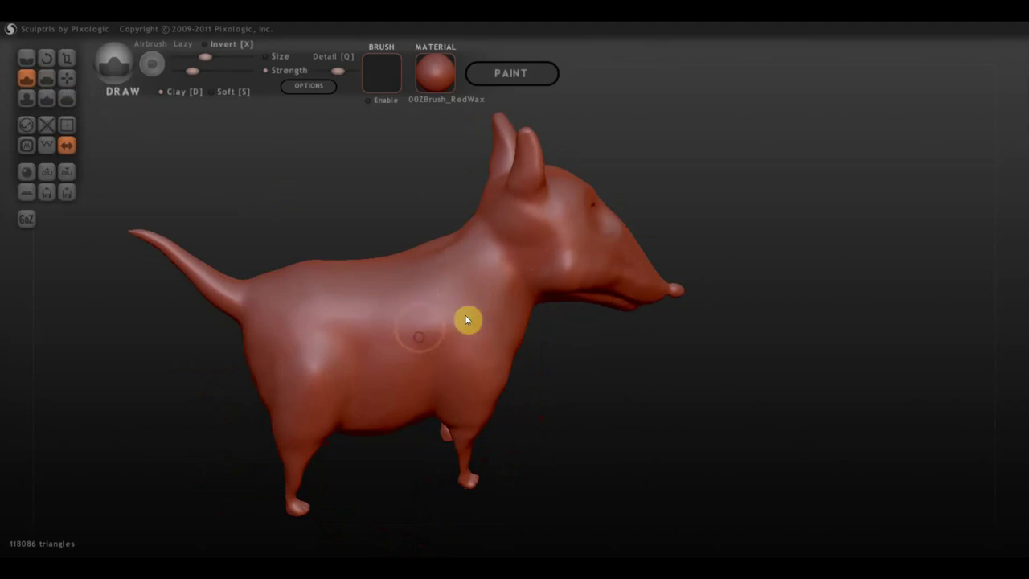
From a three-quarter front view, build up clay down the dog's chest
mouse_move(464, 320)
right_down()
mouse_move(420, 321)
mouse_move(436, 313)
right_up()
drag(436, 312, 425, 358)
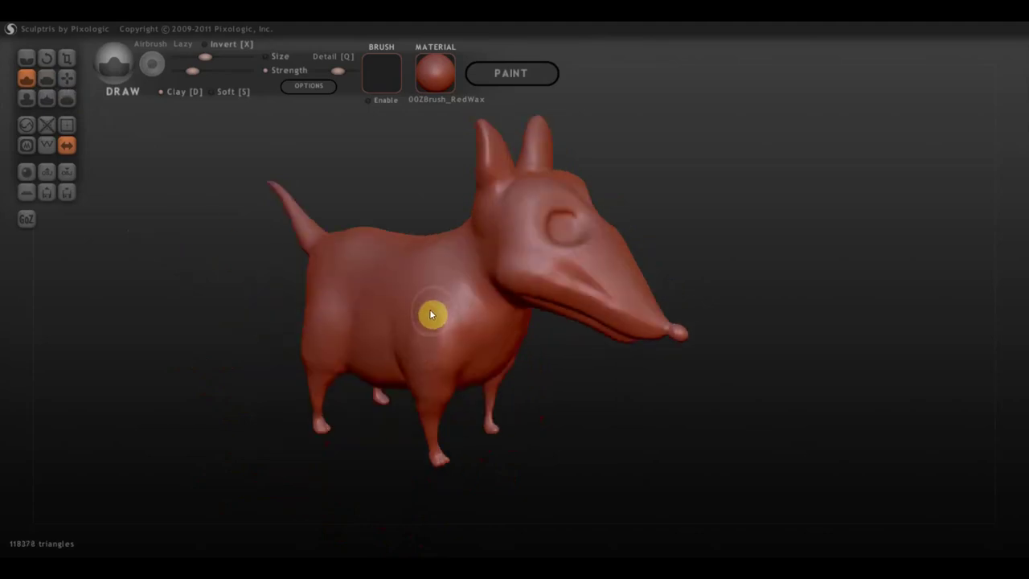
mouse_move(430, 315)
mouse_down()
mouse_move(445, 357)
mouse_move(438, 369)
mouse_up()
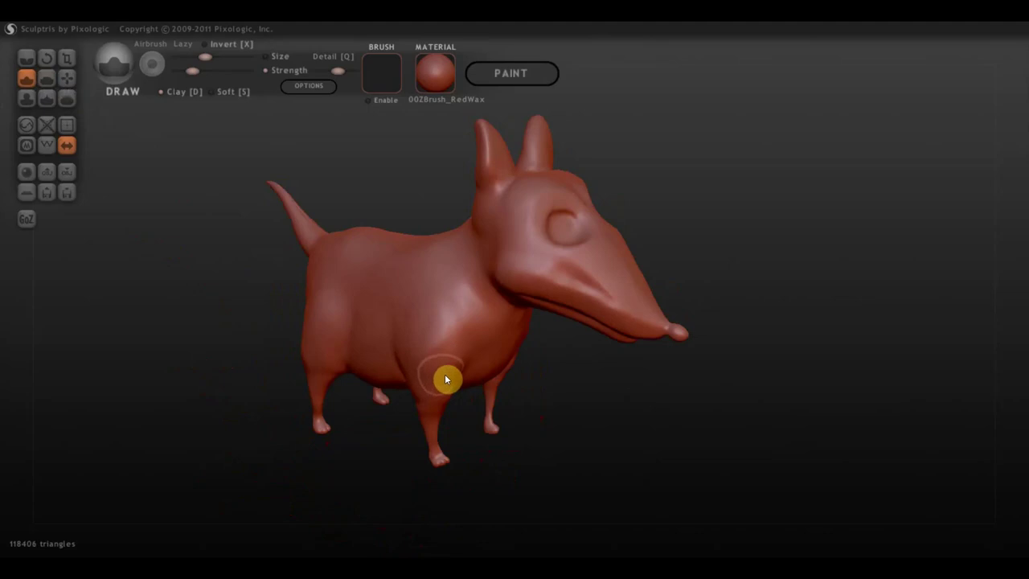
mouse_move(446, 380)
right_down()
mouse_move(473, 350)
mouse_move(568, 355)
mouse_move(689, 296)
right_up()
scroll(473, 353, up, 3)
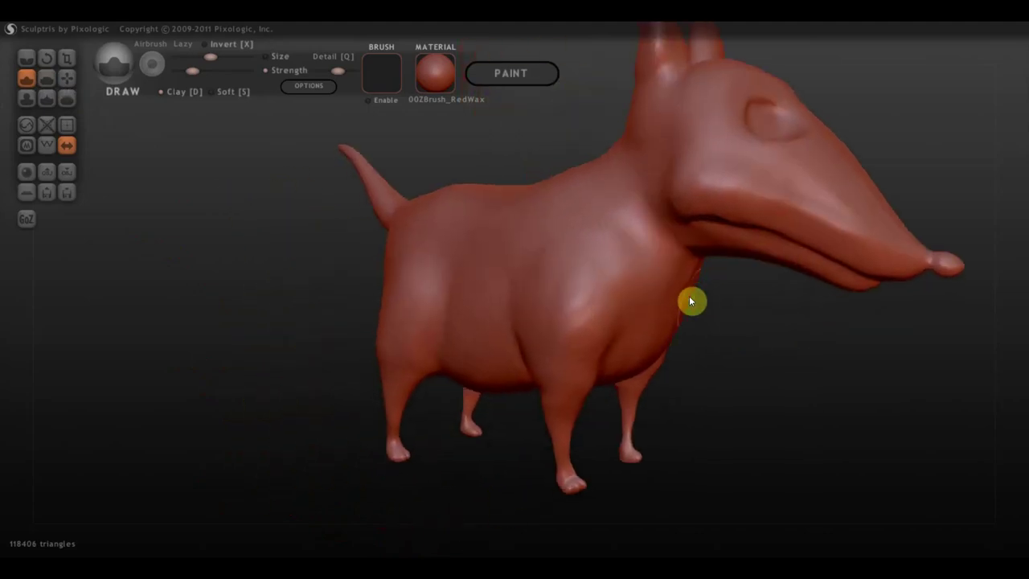
Add clay volume to the dog's shoulder, side and front leg
scroll(499, 295, up, 2)
scroll(474, 329, up, 2)
scroll(594, 324, up, 2)
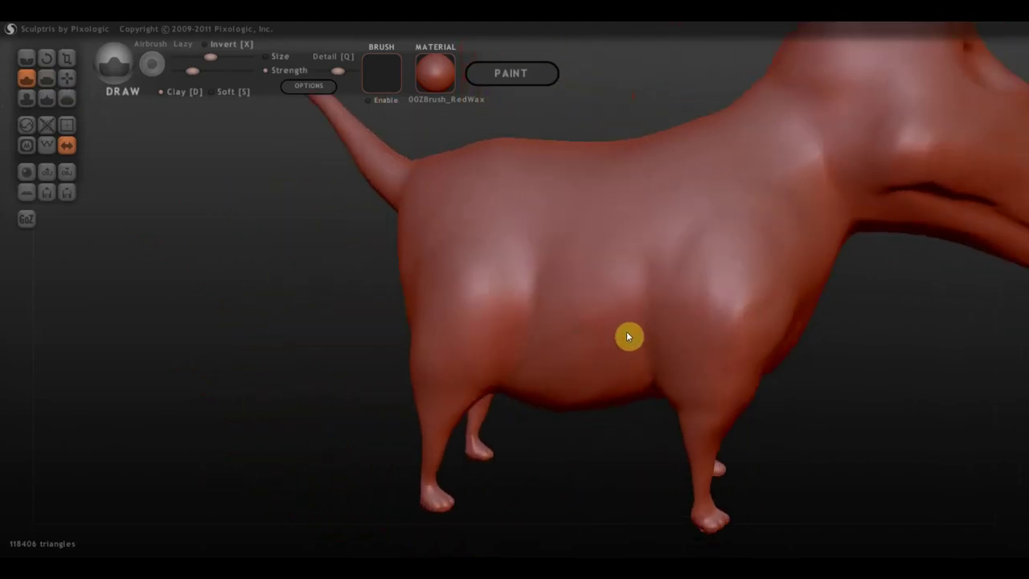
right_drag(629, 336, 492, 296)
mouse_move(506, 252)
mouse_down()
mouse_move(492, 276)
mouse_move(498, 308)
mouse_up()
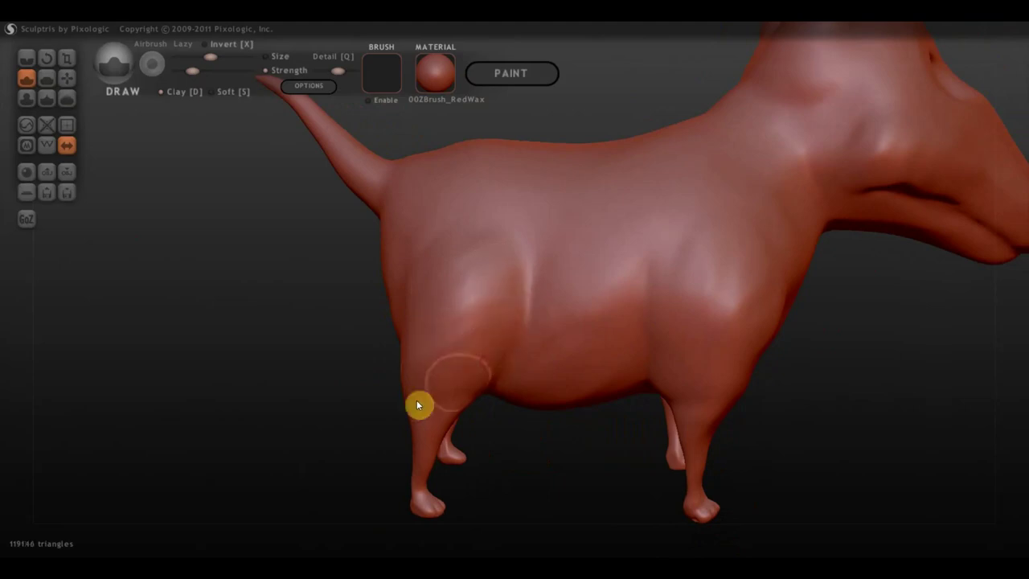
drag(458, 246, 432, 295)
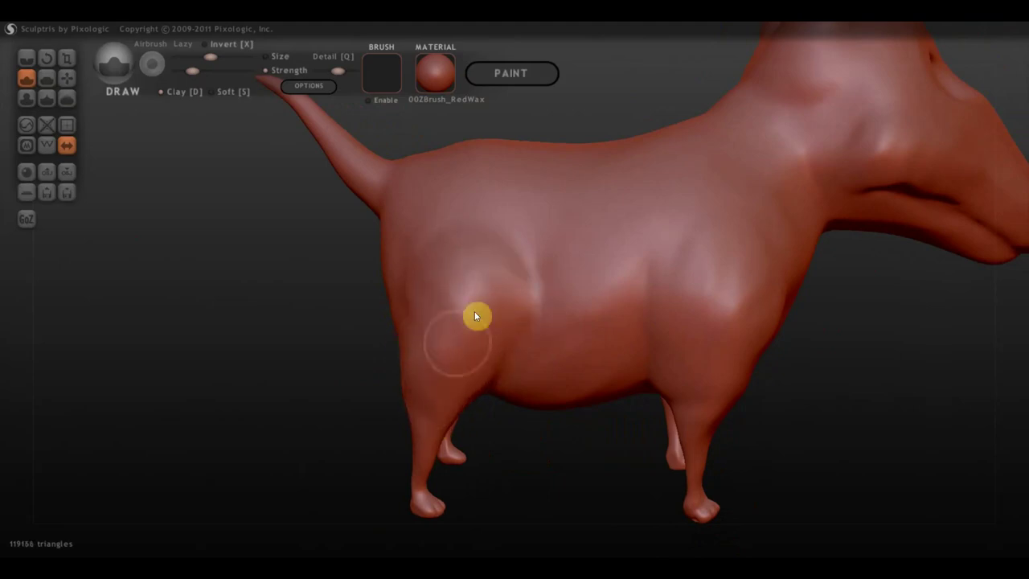
click(462, 356)
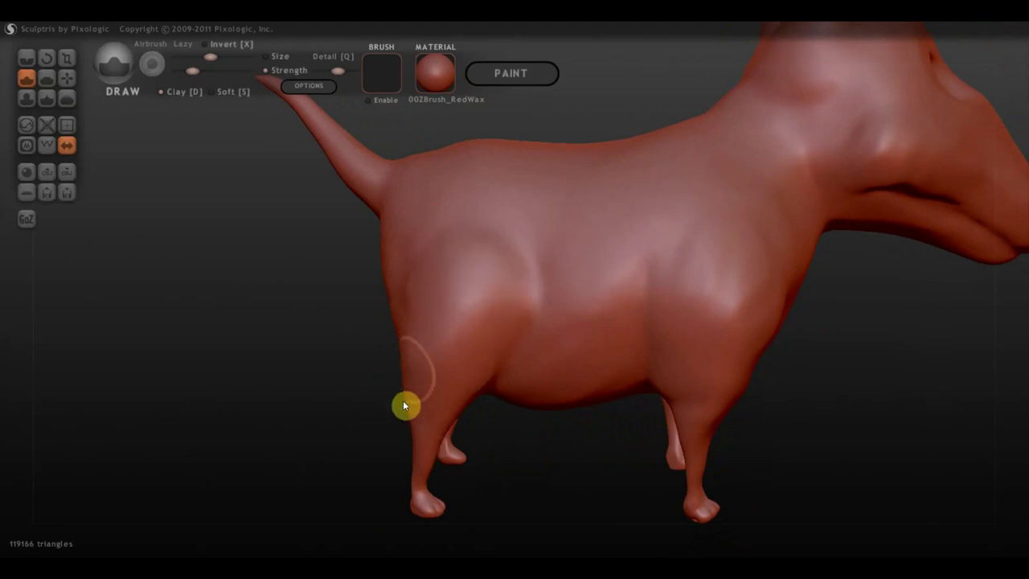
Build up the left flank and the hindquarters around the base of the tail
mouse_move(426, 401)
right_down()
mouse_move(523, 394)
mouse_move(483, 404)
right_up()
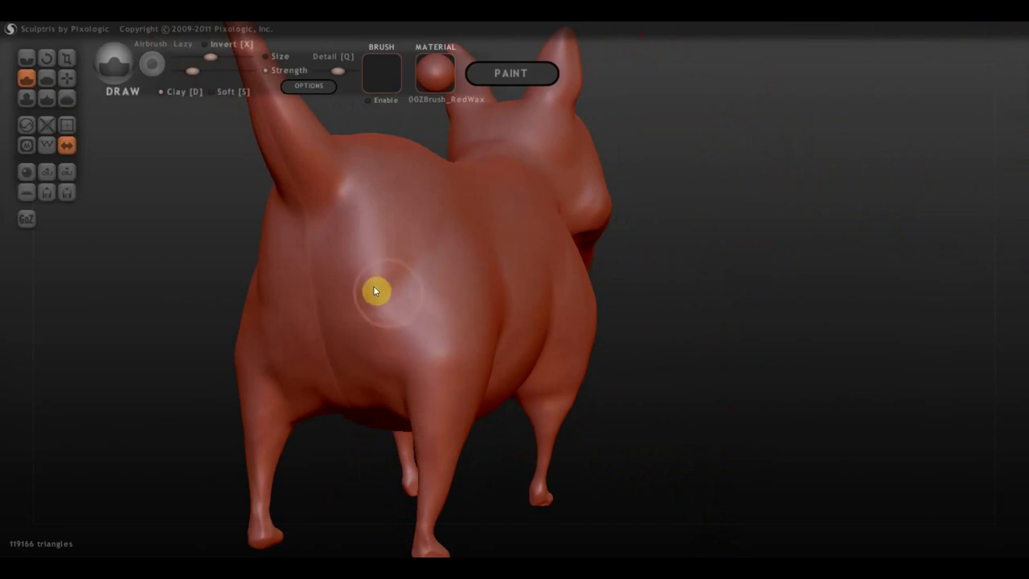
mouse_move(365, 314)
mouse_down()
mouse_move(332, 328)
mouse_move(329, 276)
mouse_move(292, 244)
mouse_up()
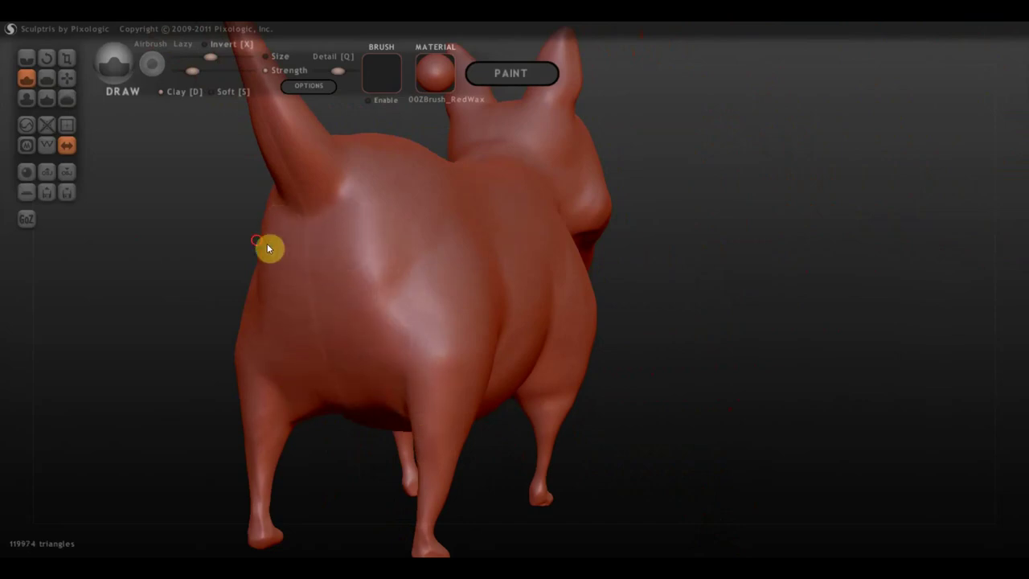
right_drag(267, 247, 421, 306)
mouse_move(421, 305)
mouse_down()
mouse_move(500, 306)
mouse_move(436, 311)
mouse_up()
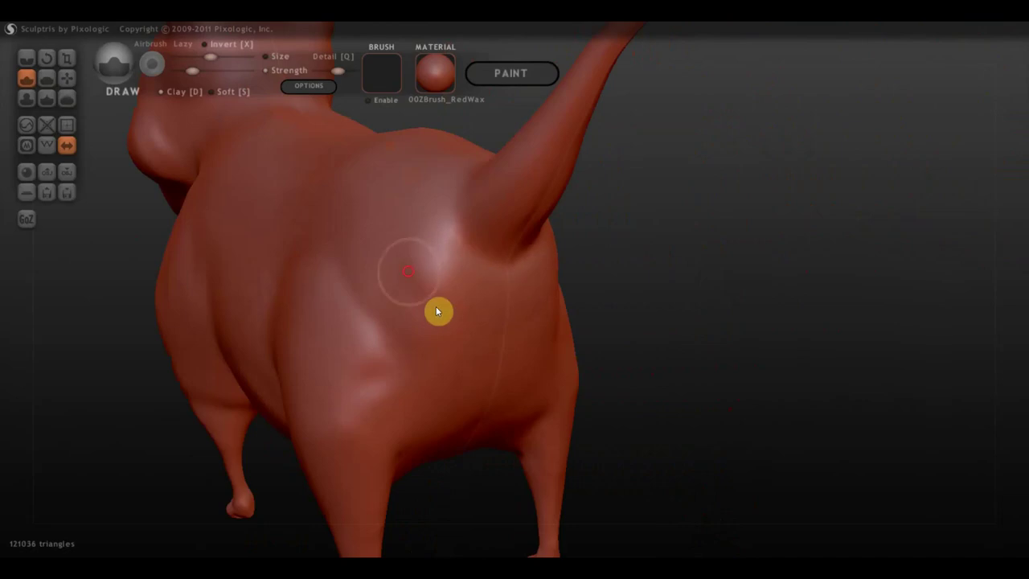
mouse_move(381, 285)
mouse_down()
mouse_move(407, 320)
mouse_move(466, 303)
mouse_up()
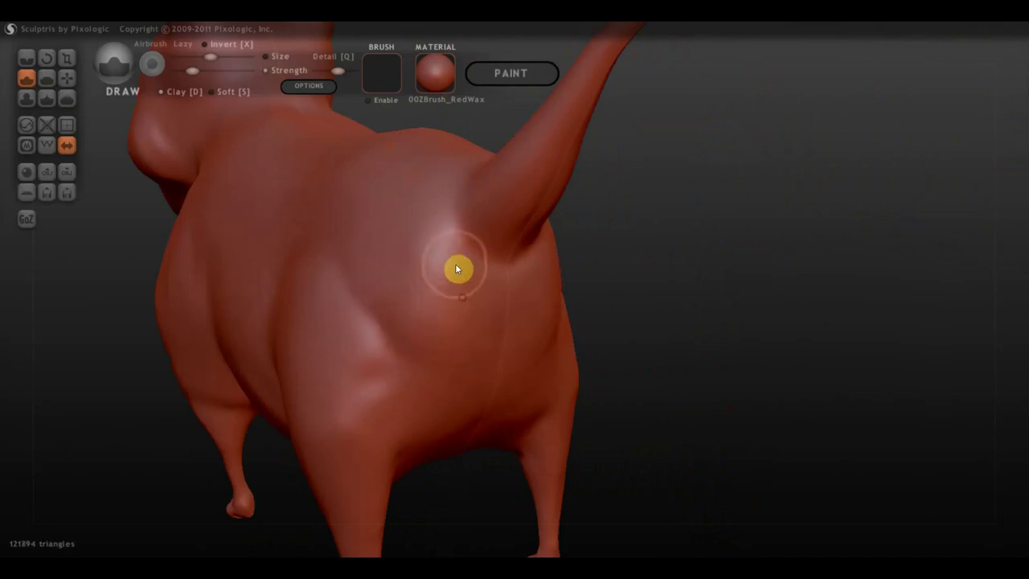
scroll(520, 337, down, 2)
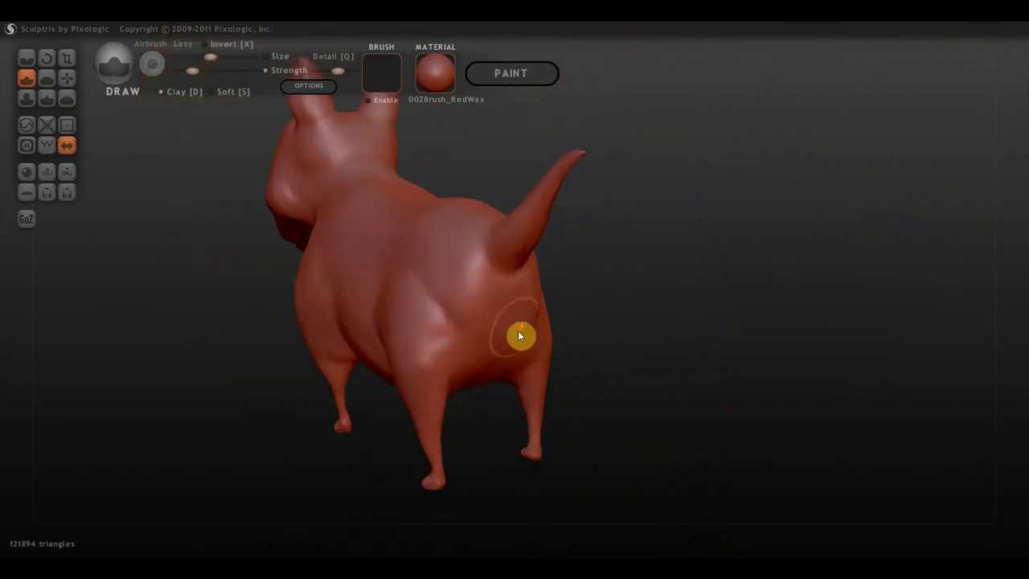
Orbit and zoom in to face the dog's head from the front
right_drag(518, 334, 636, 345)
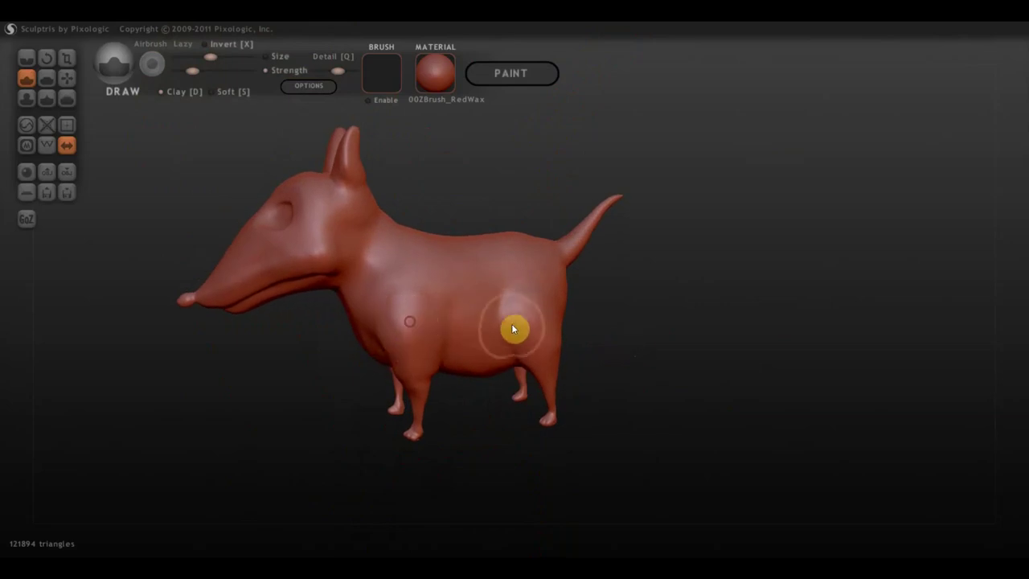
mouse_move(507, 340)
right_down()
mouse_move(526, 343)
mouse_move(474, 336)
right_up()
scroll(473, 335, up, 3)
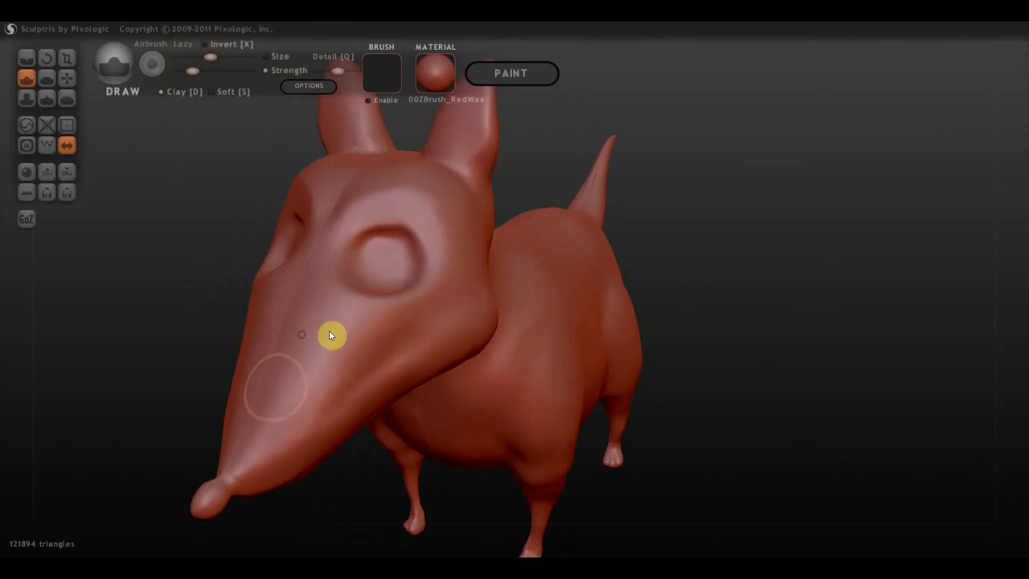
mouse_move(331, 335)
right_down()
mouse_move(313, 340)
mouse_move(361, 271)
mouse_move(419, 304)
right_up()
scroll(390, 246, up, 2)
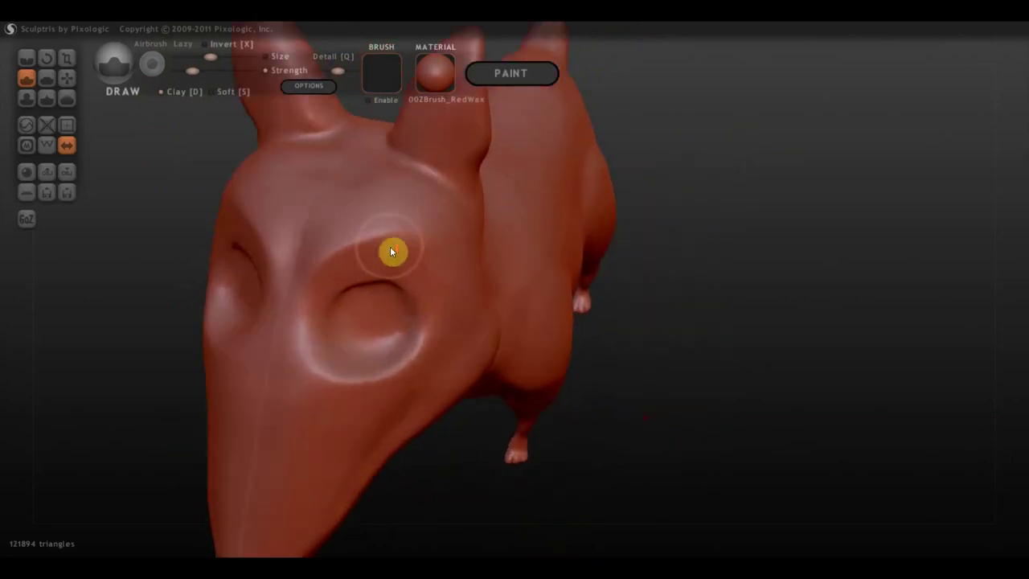
scroll(390, 246, up, 2)
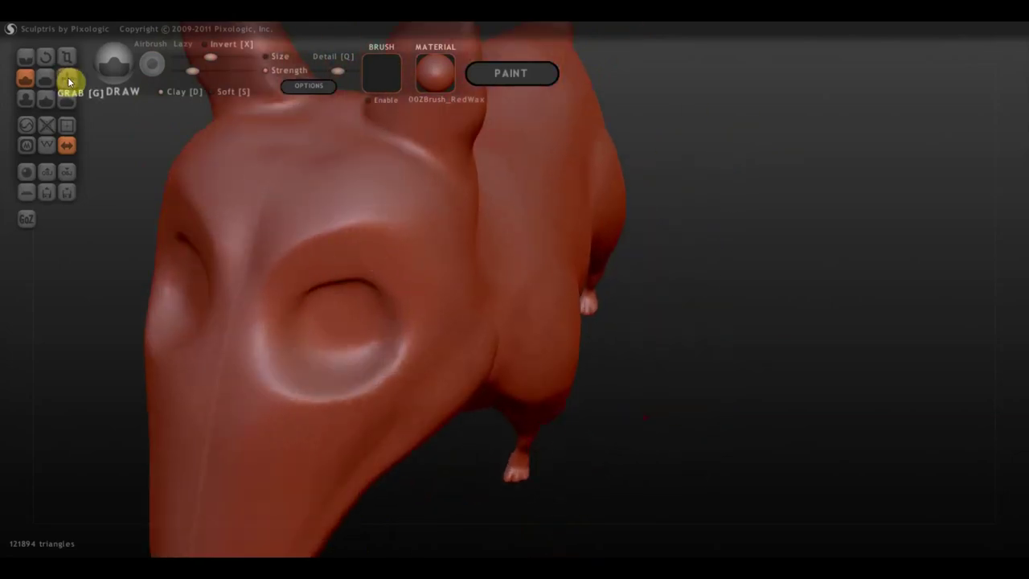
With a smaller, stronger Draw brush, raise a brow ridge arching above the eye
drag(210, 56, 198, 57)
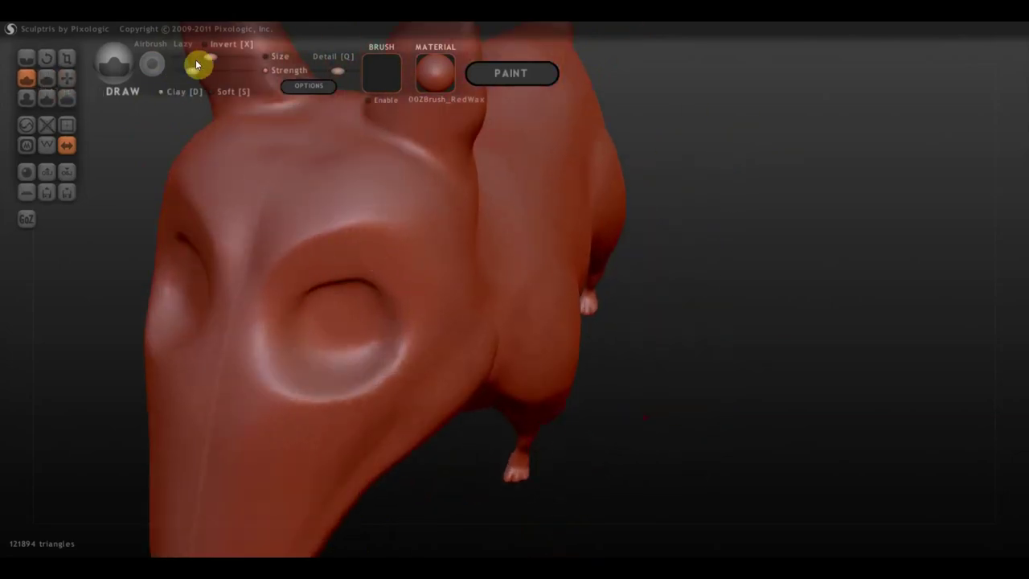
mouse_move(310, 228)
mouse_down()
mouse_move(411, 249)
mouse_move(409, 257)
mouse_move(343, 230)
mouse_move(370, 234)
mouse_move(412, 269)
mouse_move(303, 201)
mouse_up()
drag(201, 70, 210, 72)
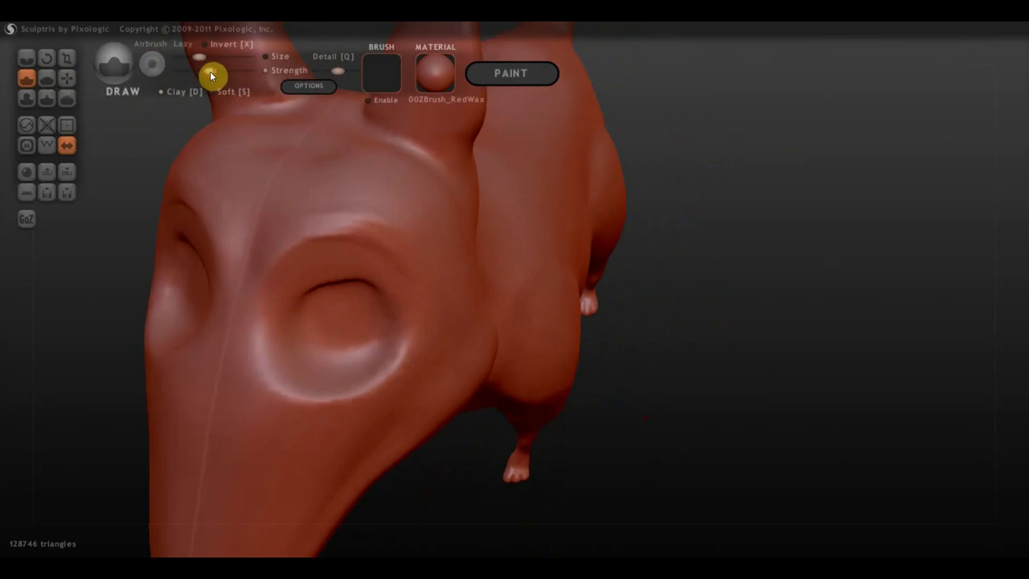
mouse_move(318, 225)
mouse_down()
mouse_move(310, 223)
mouse_move(363, 229)
mouse_move(397, 257)
mouse_move(385, 241)
mouse_move(299, 222)
mouse_move(382, 241)
mouse_move(410, 287)
mouse_move(363, 238)
mouse_up()
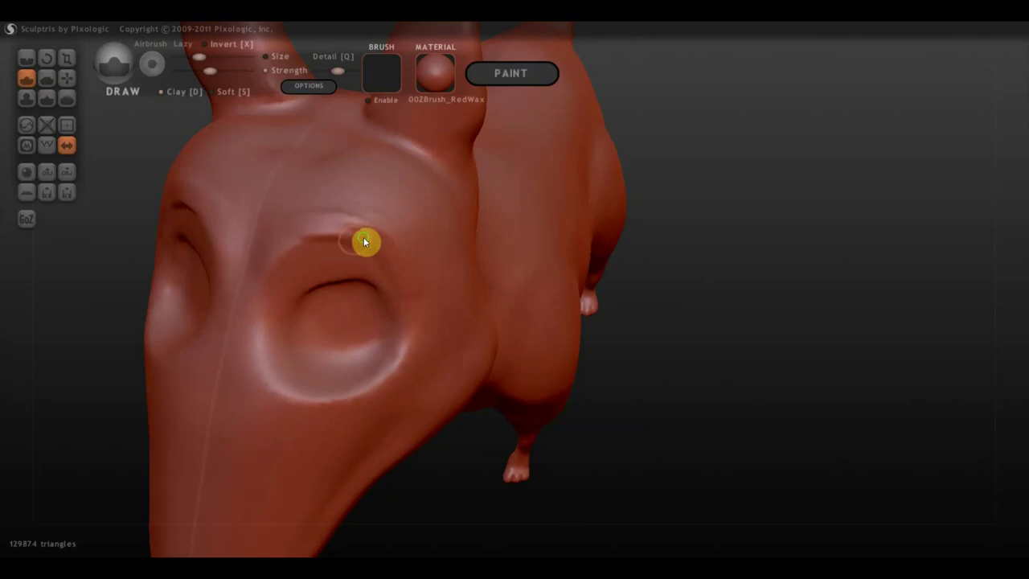
right_drag(363, 237, 383, 208)
mouse_move(308, 209)
mouse_down()
mouse_move(330, 187)
mouse_move(314, 191)
mouse_move(374, 214)
mouse_move(406, 251)
mouse_move(397, 241)
mouse_move(413, 244)
mouse_up()
Crease an arc over the brow and the inner corner of the right eye
click(26, 57)
mouse_move(412, 243)
right_down()
mouse_move(361, 282)
mouse_move(358, 201)
right_up()
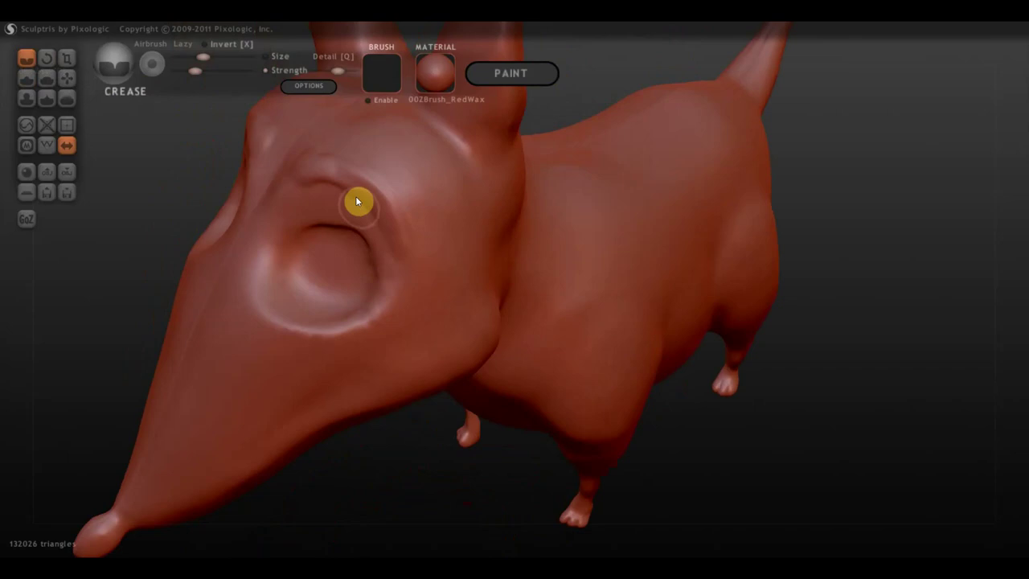
mouse_move(320, 159)
mouse_down()
mouse_move(389, 184)
mouse_move(407, 220)
mouse_move(407, 258)
mouse_up()
mouse_move(391, 184)
right_down()
mouse_move(455, 211)
mouse_move(356, 259)
right_up()
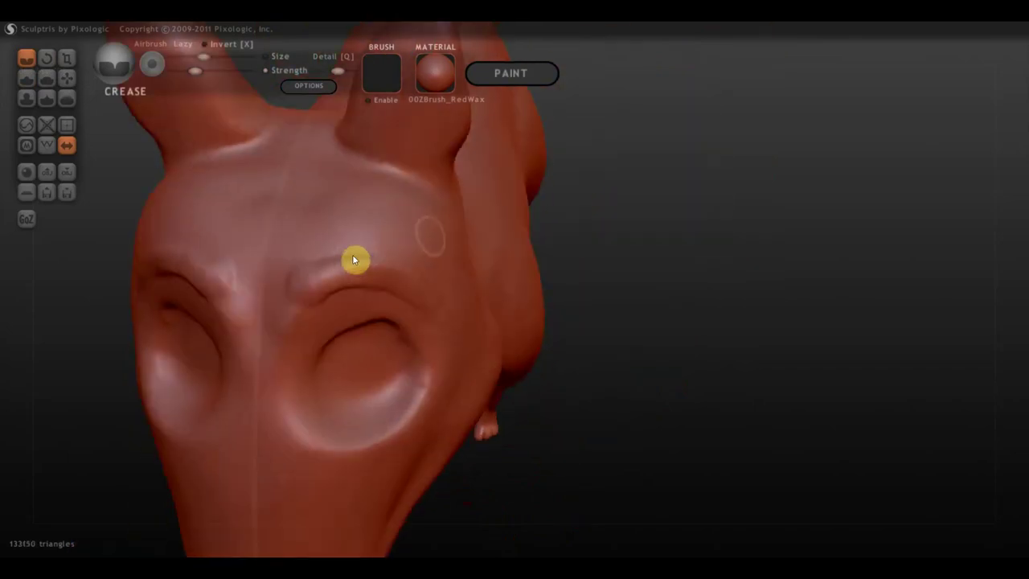
mouse_move(341, 263)
mouse_down()
mouse_move(294, 273)
mouse_move(300, 303)
mouse_move(298, 294)
mouse_up()
Crease along the upper eyelid and down the eye-socket rim
right_drag(308, 313, 297, 259)
mouse_move(297, 259)
mouse_down()
mouse_move(368, 247)
mouse_move(323, 247)
mouse_move(308, 295)
mouse_move(351, 319)
mouse_move(384, 284)
mouse_move(382, 265)
mouse_move(386, 321)
mouse_up()
mouse_move(378, 315)
right_down()
mouse_move(358, 340)
mouse_move(314, 284)
mouse_move(369, 287)
right_up()
scroll(332, 287, up, 3)
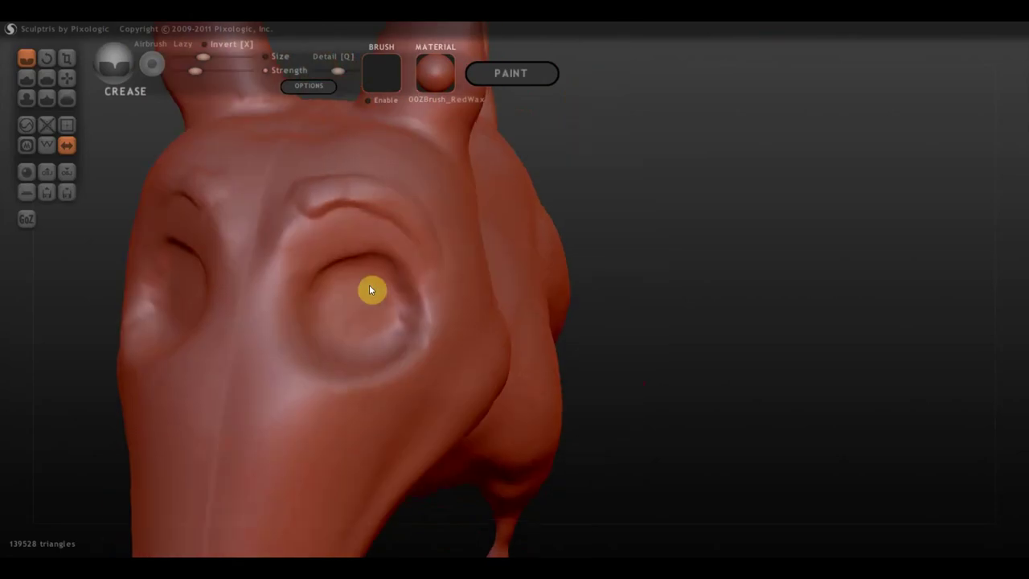
scroll(352, 288, up, 2)
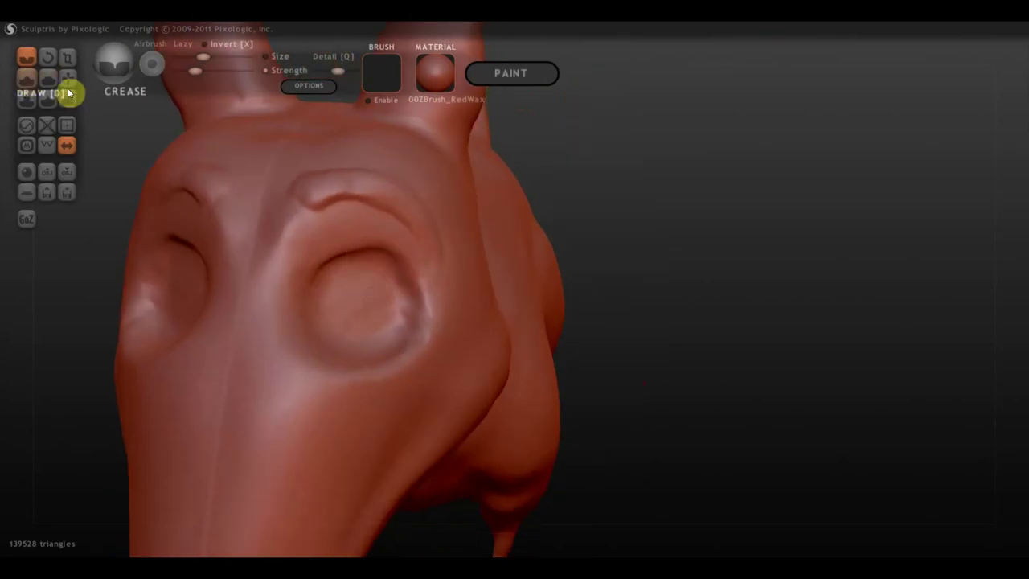
Raise the upper eye-socket rim, then flatten it with a smaller, weaker Flatten brush
click(28, 78)
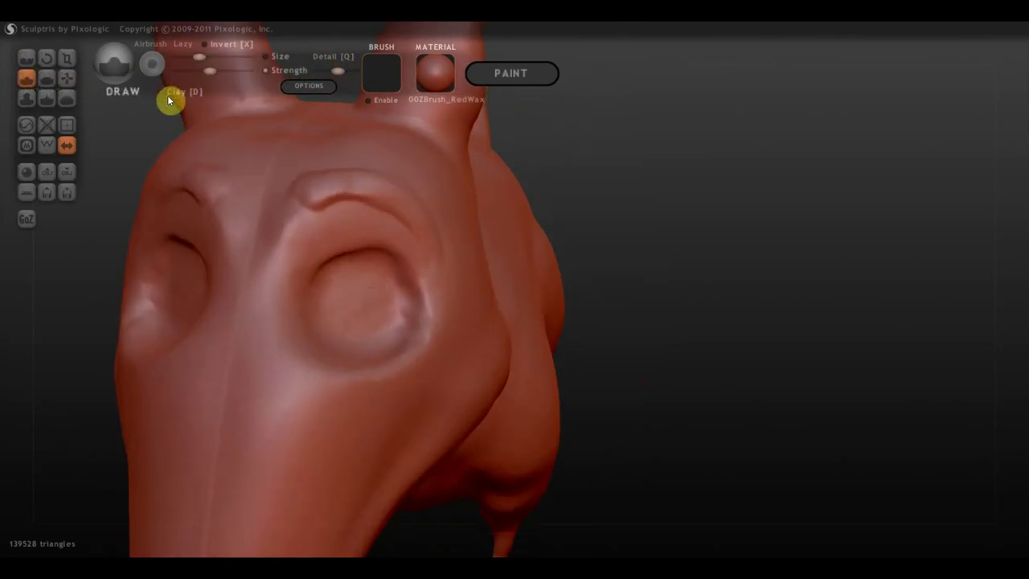
mouse_move(365, 252)
mouse_down()
mouse_move(319, 344)
mouse_move(383, 255)
mouse_move(364, 281)
mouse_up()
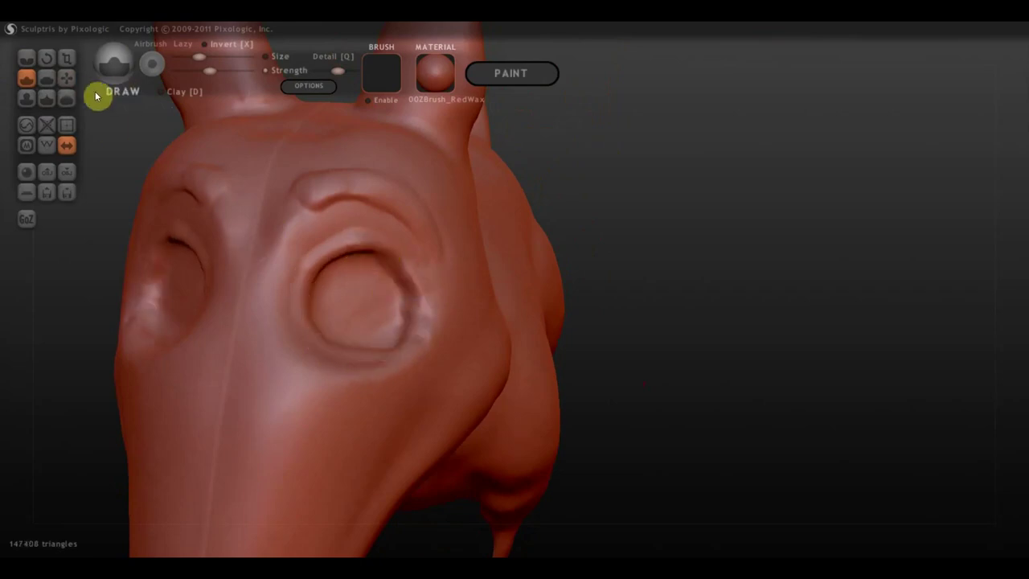
click(45, 81)
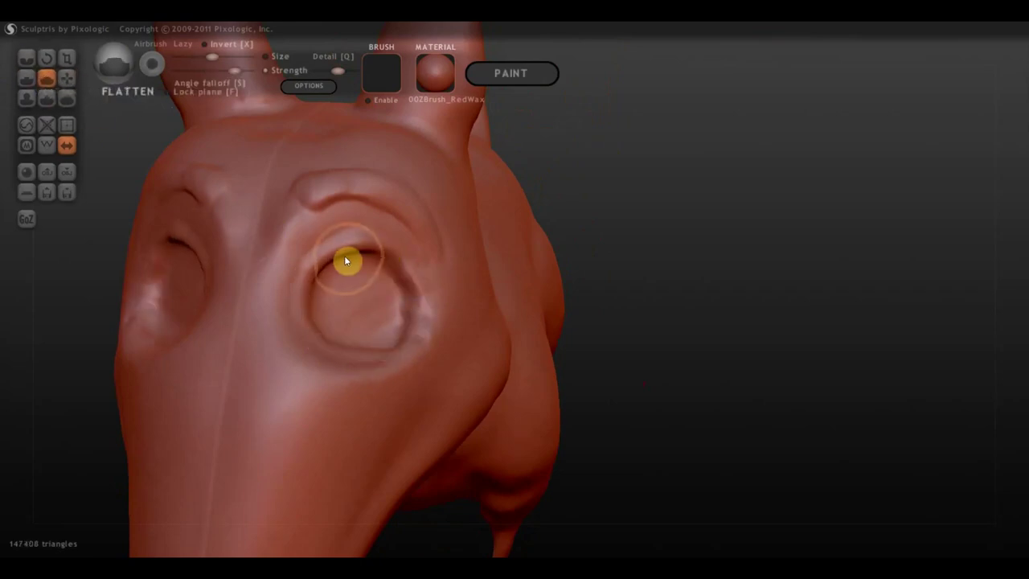
click(201, 70)
drag(211, 56, 199, 56)
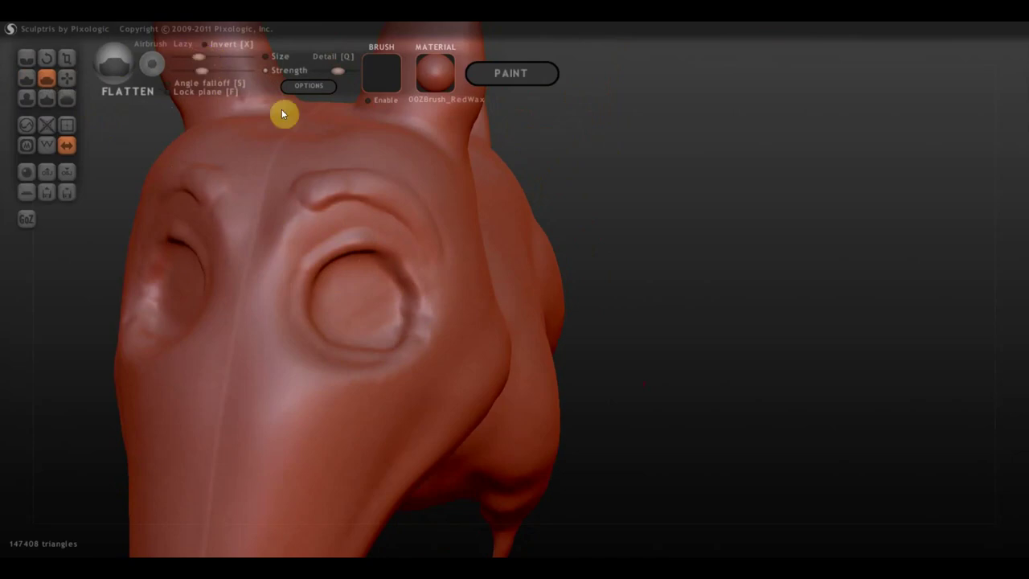
mouse_move(368, 250)
mouse_down()
mouse_move(300, 324)
mouse_move(335, 356)
mouse_move(407, 356)
mouse_move(432, 290)
mouse_move(384, 361)
mouse_move(423, 296)
mouse_up()
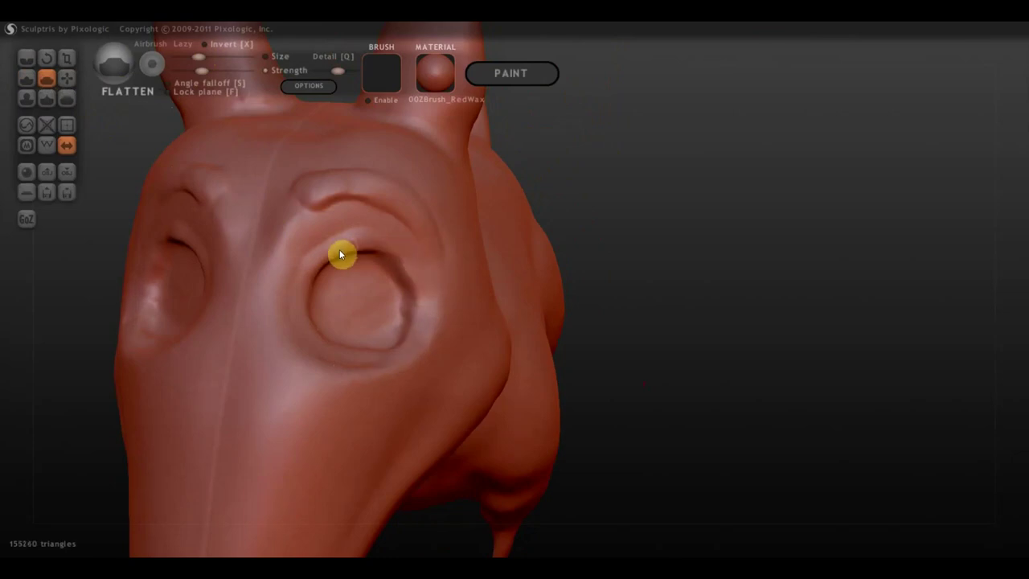
mouse_move(339, 254)
mouse_down()
mouse_move(391, 262)
mouse_move(315, 268)
mouse_move(388, 244)
mouse_up()
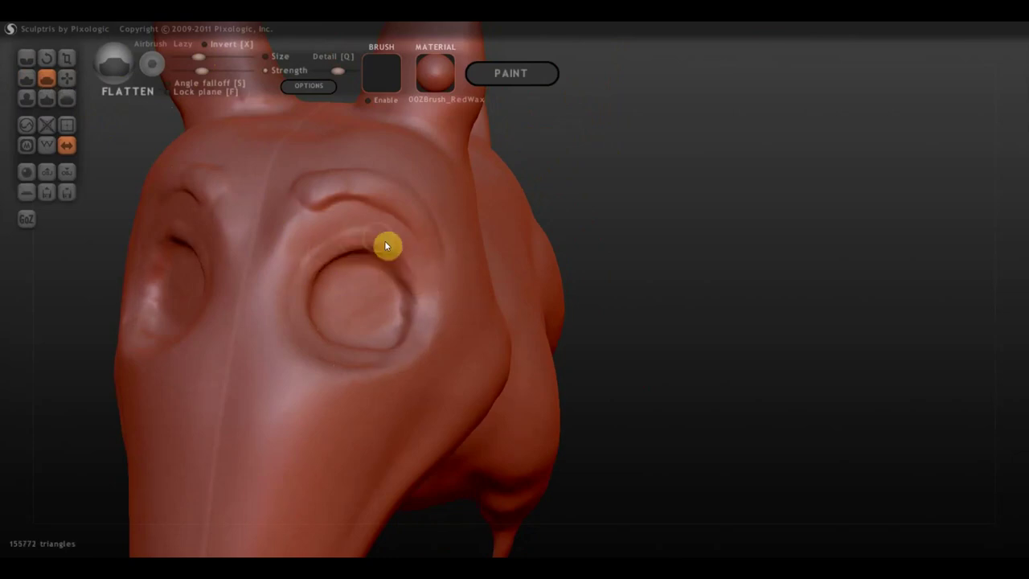
right_drag(328, 282, 291, 232)
Flatten the upper-left, lower-left and lower rims of the eye socket and under the eye
right_drag(316, 266, 350, 245)
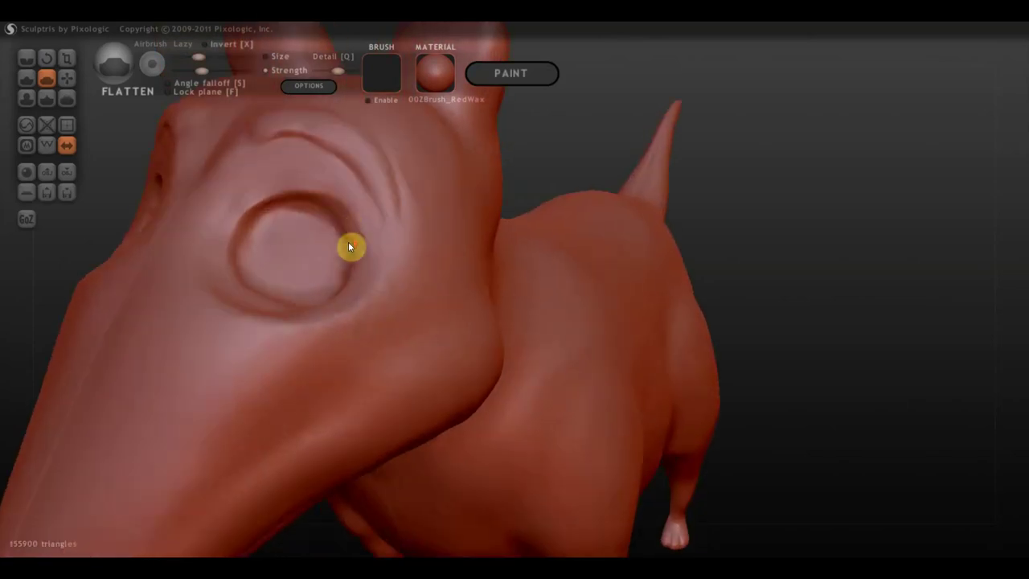
mouse_move(349, 220)
mouse_down()
mouse_move(311, 202)
mouse_move(268, 202)
mouse_up()
drag(243, 257, 262, 287)
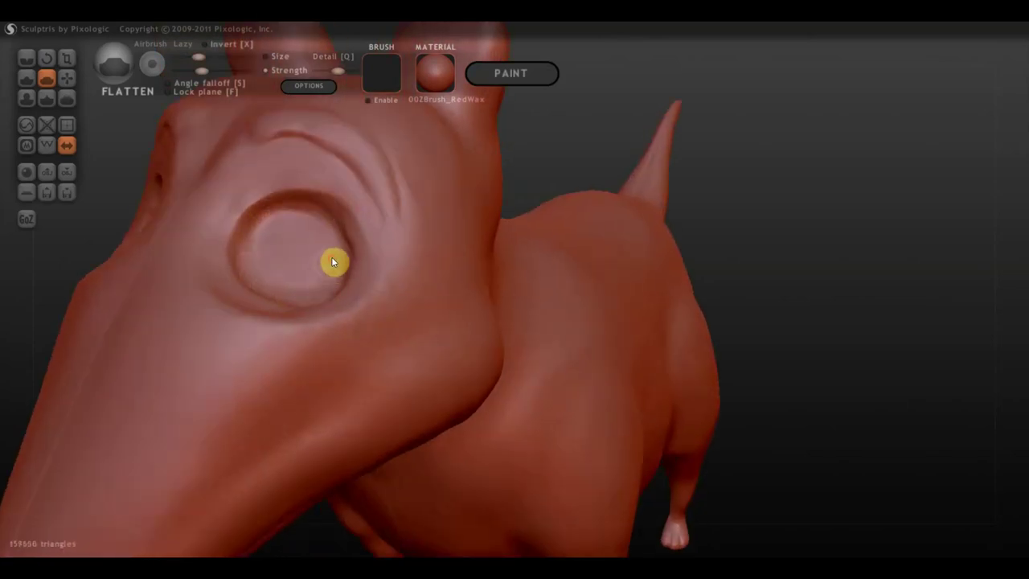
mouse_move(333, 258)
right_down()
mouse_move(348, 287)
mouse_move(238, 318)
mouse_move(320, 355)
mouse_move(417, 322)
right_up()
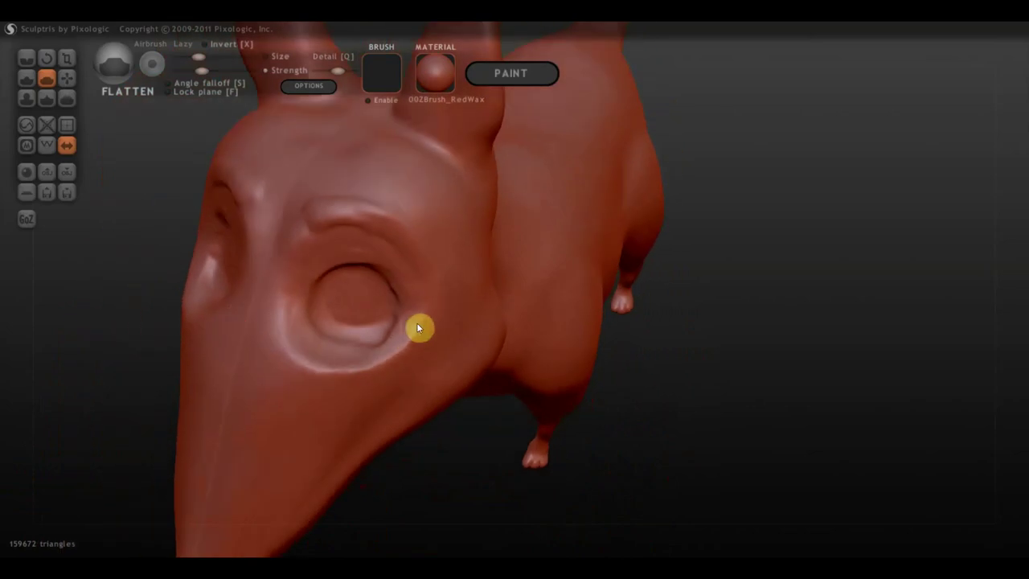
mouse_move(417, 328)
mouse_down()
mouse_move(388, 356)
mouse_move(318, 371)
mouse_move(285, 340)
mouse_move(296, 330)
mouse_up()
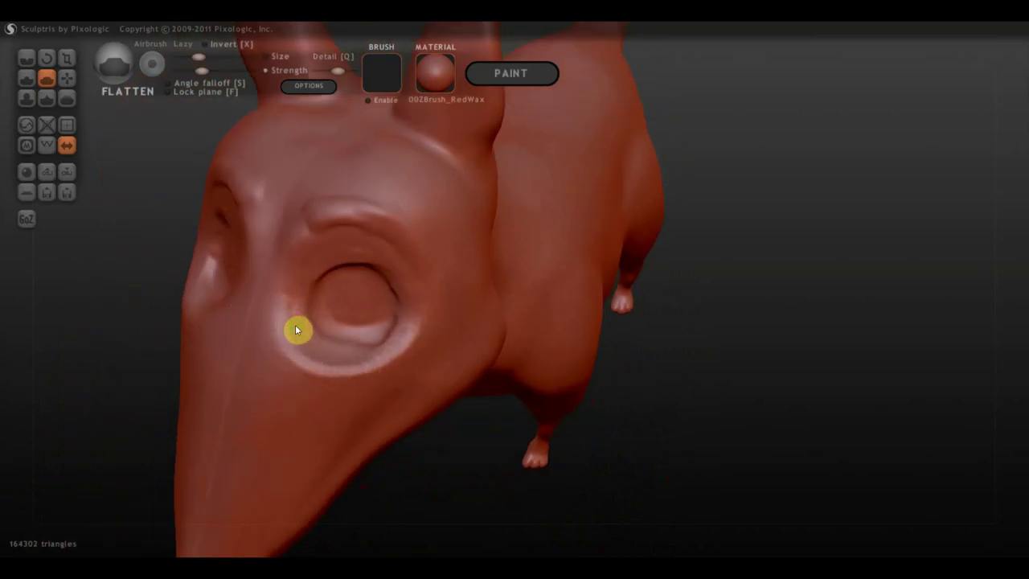
right_drag(295, 330, 284, 279)
mouse_move(292, 284)
mouse_down()
mouse_move(345, 313)
mouse_move(403, 301)
mouse_move(414, 234)
mouse_up()
mouse_move(413, 234)
right_down()
mouse_move(445, 285)
mouse_move(411, 237)
right_up()
Flatten the ridge between the eyes and shape it down the snout
mouse_move(411, 237)
mouse_down()
mouse_move(328, 234)
mouse_move(340, 222)
mouse_move(314, 236)
mouse_move(294, 283)
mouse_move(324, 320)
mouse_up()
mouse_move(324, 319)
right_down()
mouse_move(395, 328)
mouse_move(345, 322)
right_up()
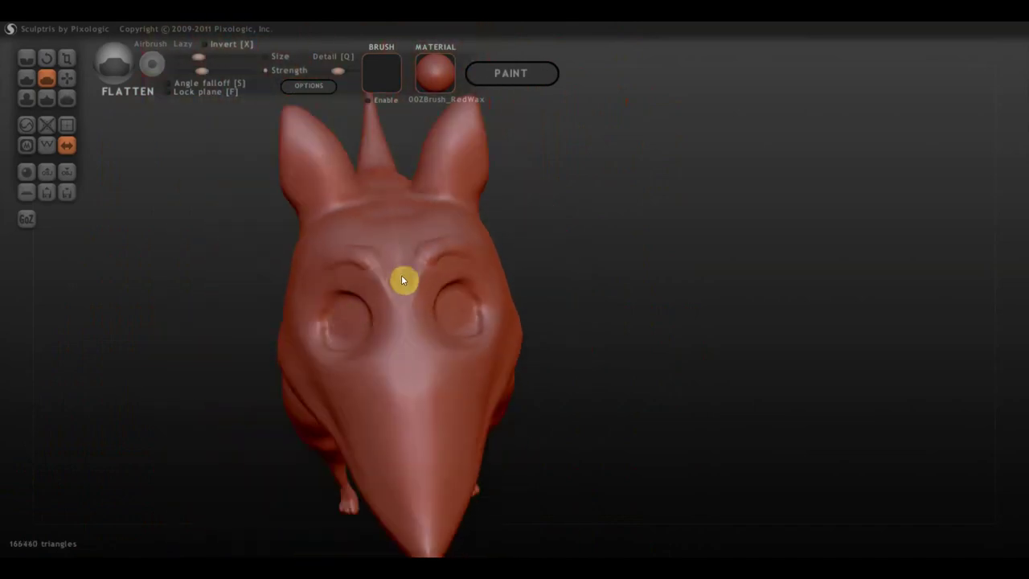
mouse_move(402, 280)
mouse_down()
mouse_move(390, 278)
mouse_move(405, 347)
mouse_move(393, 279)
mouse_move(394, 307)
mouse_up()
mouse_move(395, 272)
mouse_down()
mouse_move(380, 380)
mouse_move(416, 335)
mouse_move(416, 356)
mouse_move(404, 355)
mouse_up()
mouse_move(406, 320)
mouse_down()
mouse_move(314, 289)
mouse_move(283, 297)
mouse_move(365, 305)
mouse_move(293, 293)
mouse_up()
With the Grab brush, make two small pulls on the surface near the dog's chin
click(66, 78)
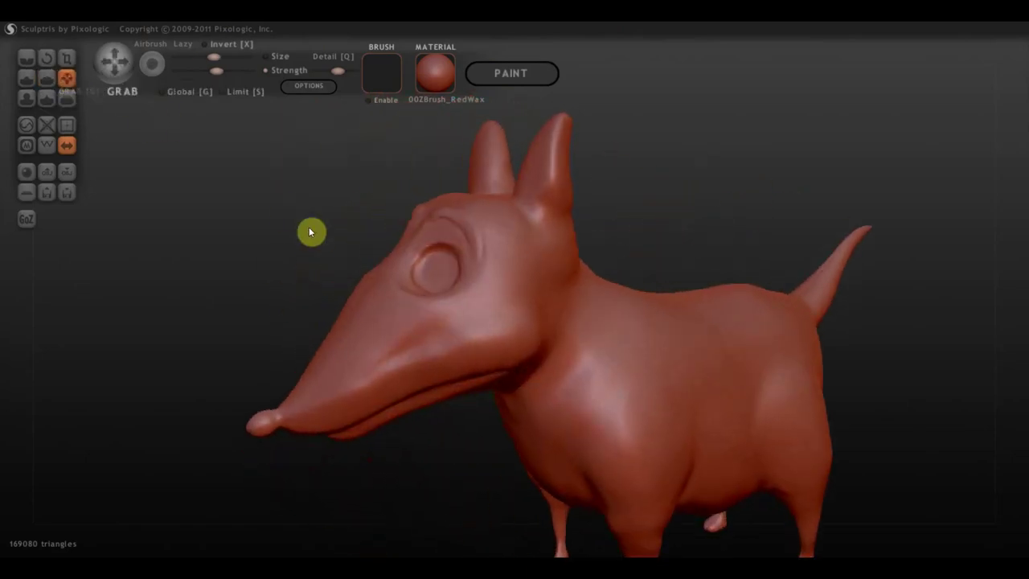
scroll(308, 226, down, 3)
scroll(418, 304, up, 2)
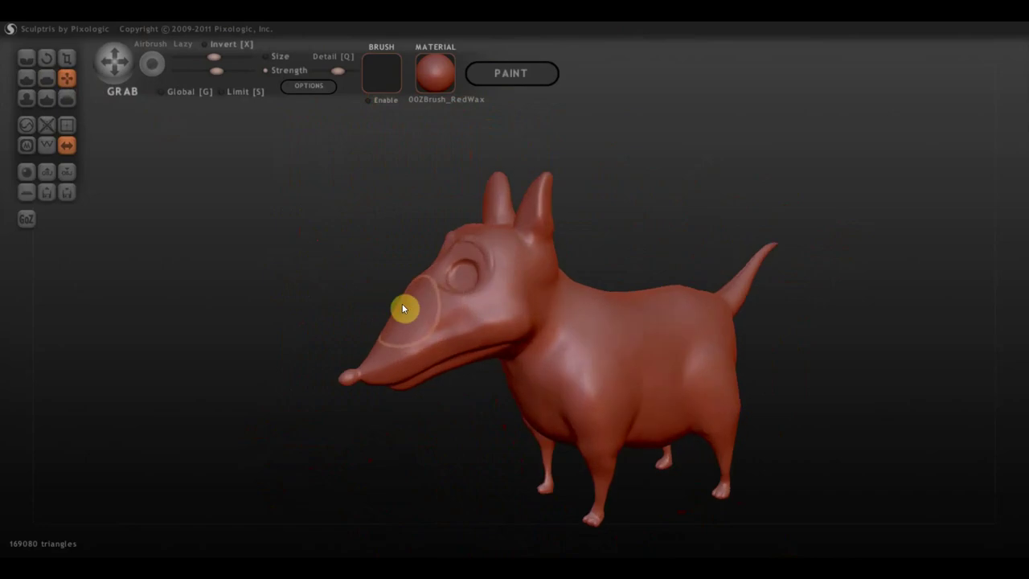
mouse_move(402, 303)
right_down()
mouse_move(407, 327)
mouse_move(390, 321)
mouse_move(408, 301)
right_up()
mouse_move(435, 341)
right_down()
mouse_move(479, 349)
mouse_move(518, 320)
mouse_move(471, 324)
right_up()
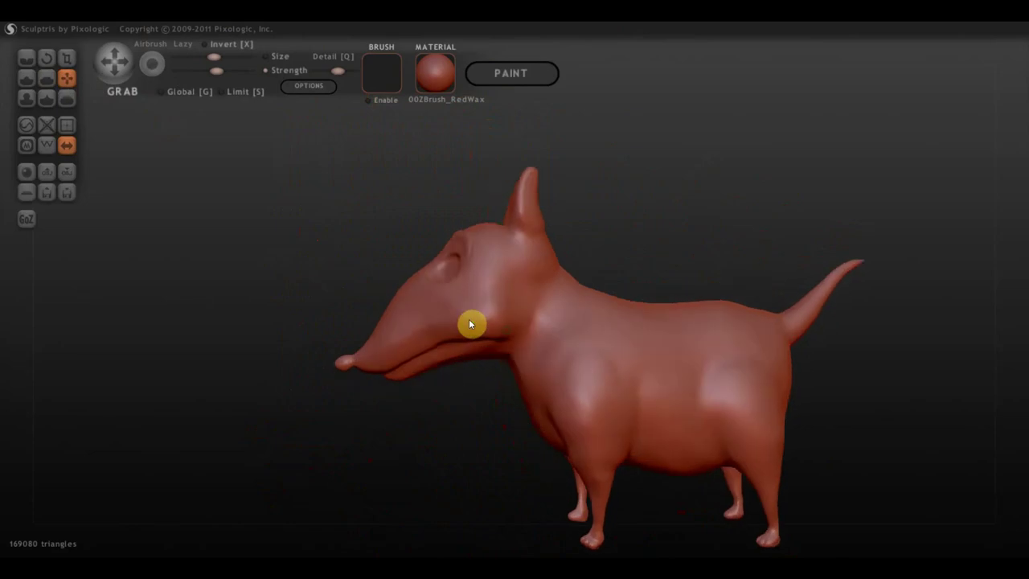
scroll(421, 385, up, 2)
right_drag(392, 375, 388, 357)
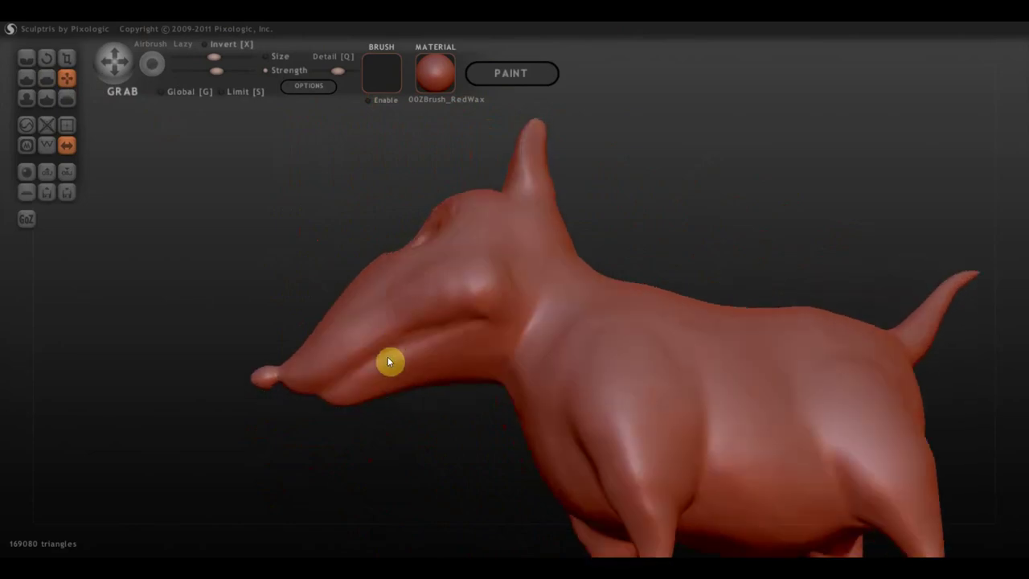
scroll(342, 412, up, 2)
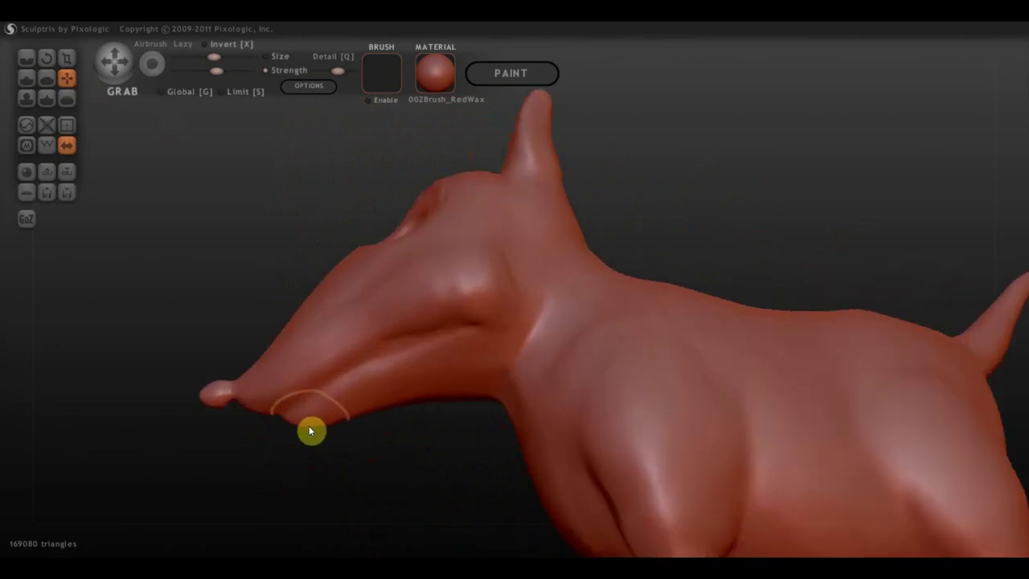
drag(309, 426, 328, 417)
right_drag(358, 439, 384, 459)
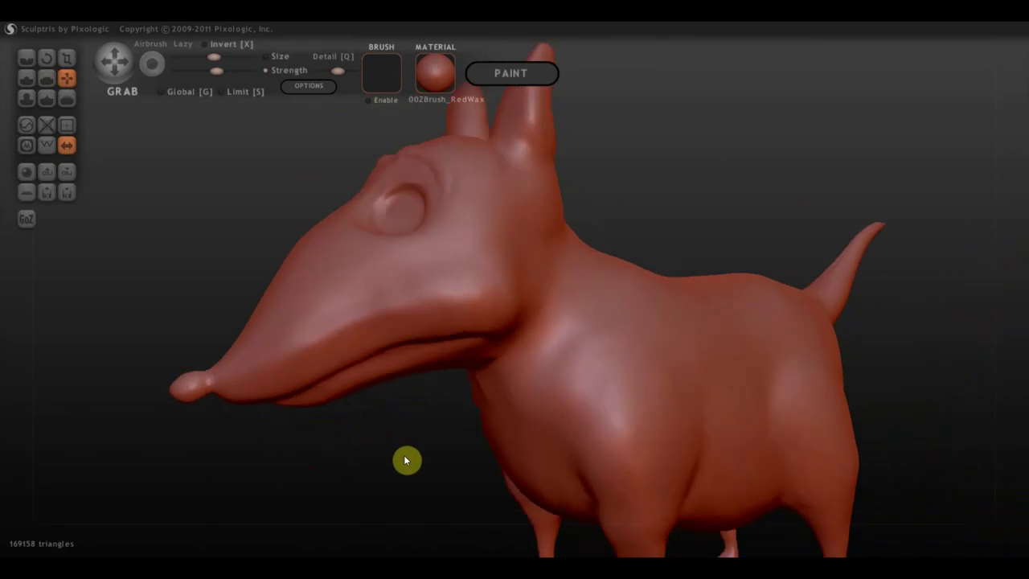
Orbit to a higher front view of the face and select the Flatten brush
right_drag(381, 368, 535, 385)
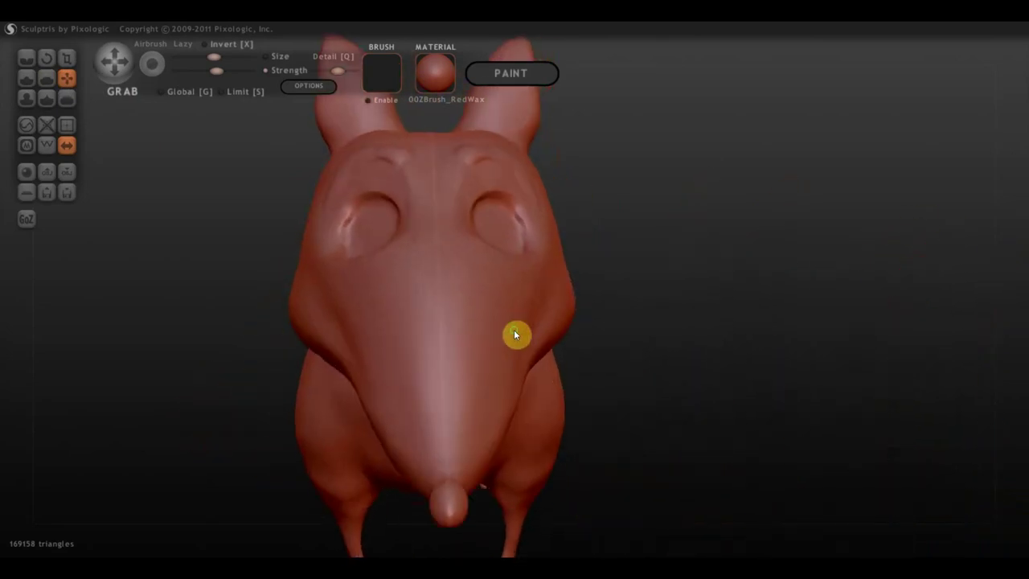
scroll(515, 330, down, 2)
mouse_move(512, 327)
right_down()
mouse_move(576, 312)
mouse_move(619, 326)
right_up()
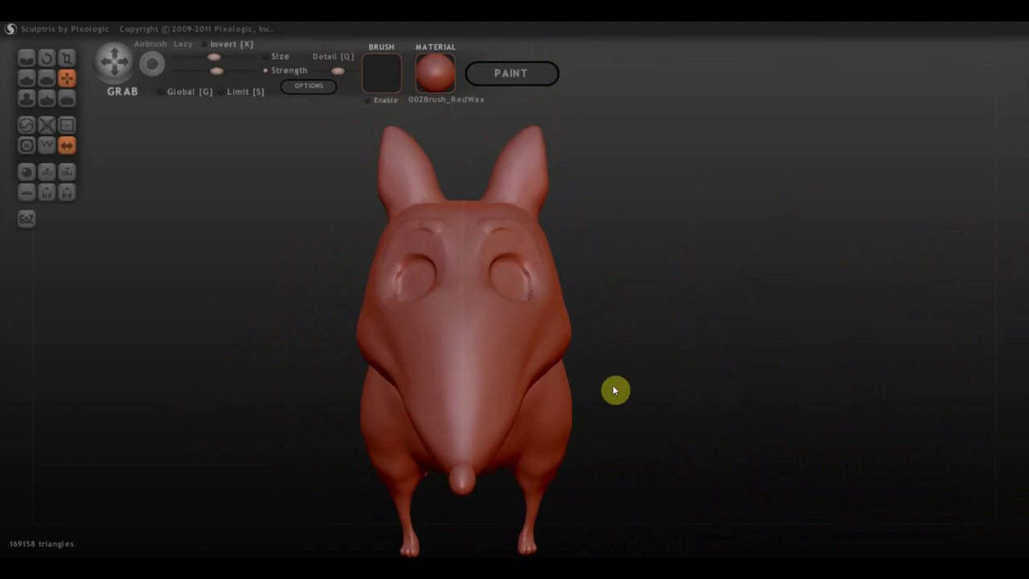
scroll(618, 326, up, 3)
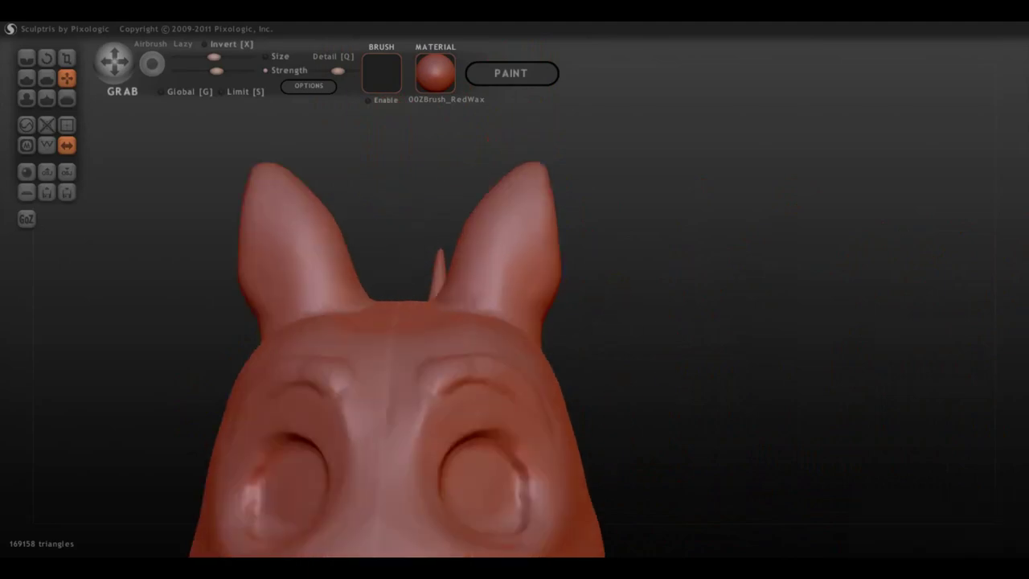
mouse_move(289, 218)
right_down()
mouse_move(239, 189)
mouse_move(305, 244)
right_up()
click(47, 78)
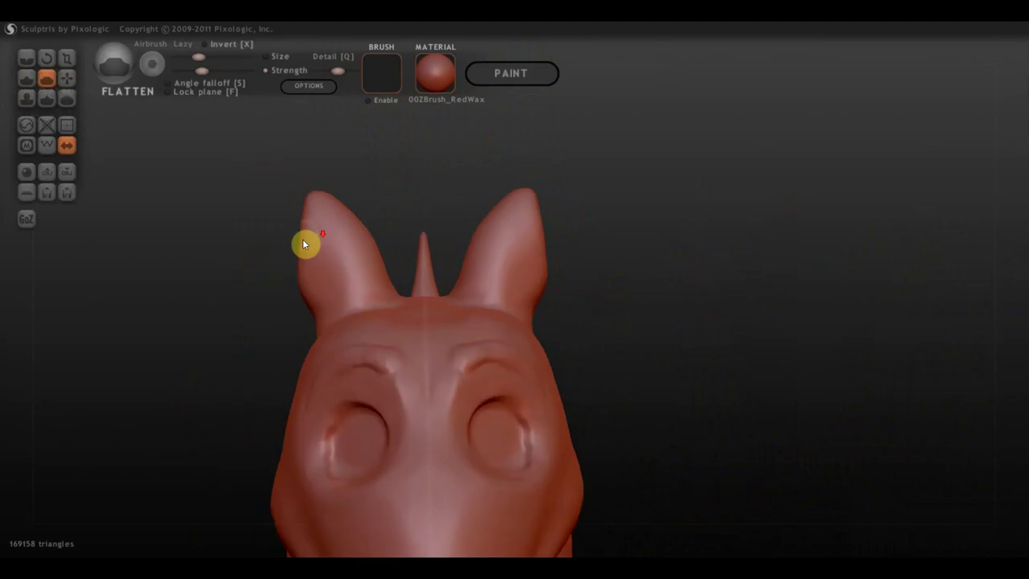
Enlarge the Flatten brush and smooth the top of the dog's head
click(216, 57)
right_drag(278, 191, 328, 265)
mouse_move(329, 278)
mouse_down()
mouse_move(320, 264)
mouse_move(359, 296)
mouse_move(327, 265)
mouse_move(319, 298)
mouse_move(344, 298)
mouse_move(343, 313)
mouse_up()
right_drag(341, 306, 395, 266)
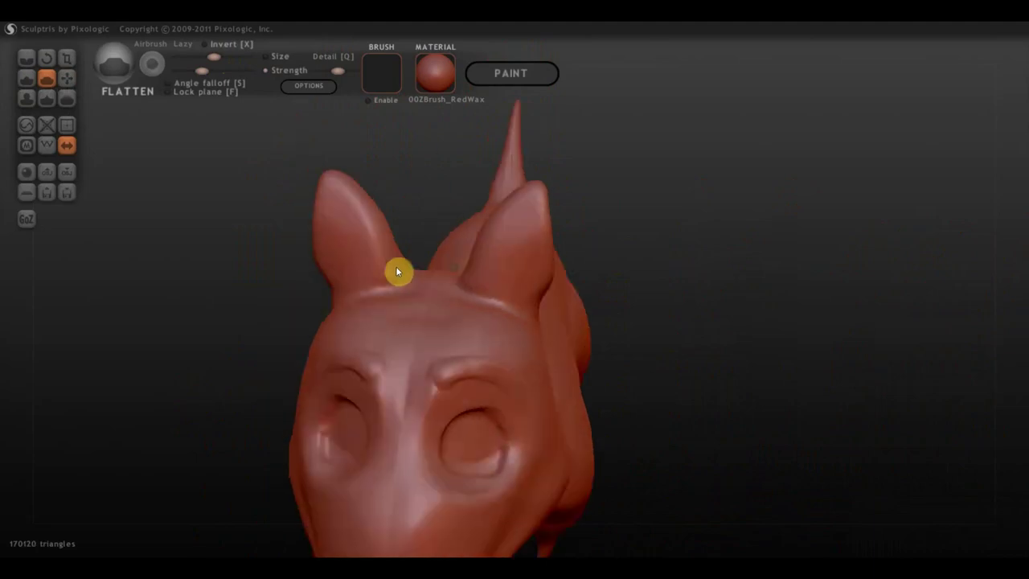
Flatten and refine both ear tips and smooth the inner base of the left ear
mouse_move(484, 255)
mouse_down()
mouse_move(497, 256)
mouse_move(503, 240)
mouse_move(523, 243)
mouse_move(511, 250)
mouse_up()
mouse_move(511, 251)
right_down()
mouse_move(347, 233)
mouse_move(529, 211)
mouse_move(595, 170)
right_up()
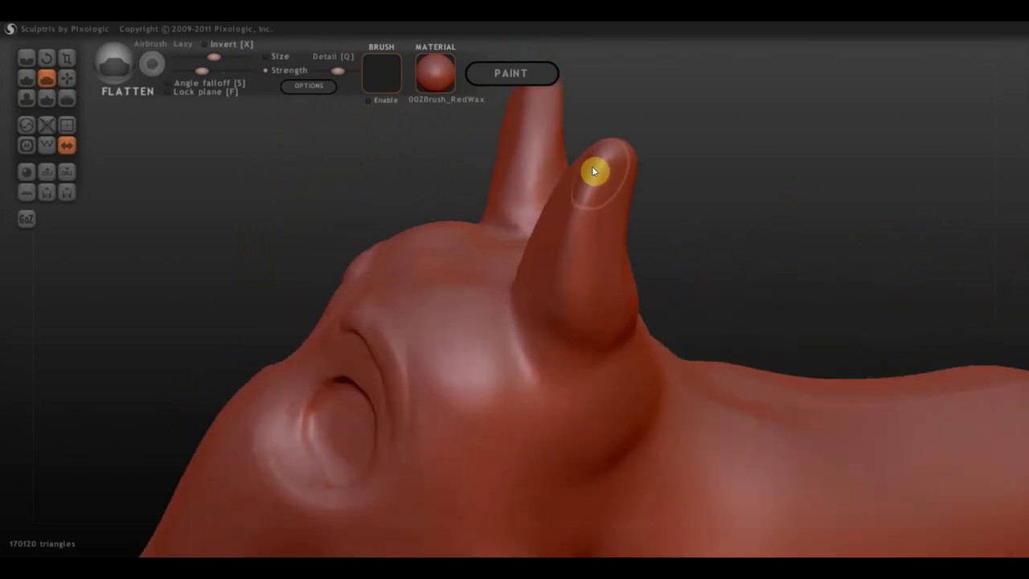
mouse_move(595, 170)
mouse_down()
mouse_move(586, 218)
mouse_move(599, 176)
mouse_move(585, 184)
mouse_move(558, 266)
mouse_move(562, 230)
mouse_up()
mouse_move(562, 230)
right_down()
mouse_move(493, 230)
mouse_move(579, 177)
right_up()
mouse_move(579, 176)
mouse_down()
mouse_move(592, 184)
mouse_move(570, 189)
mouse_move(581, 170)
mouse_move(592, 179)
mouse_up()
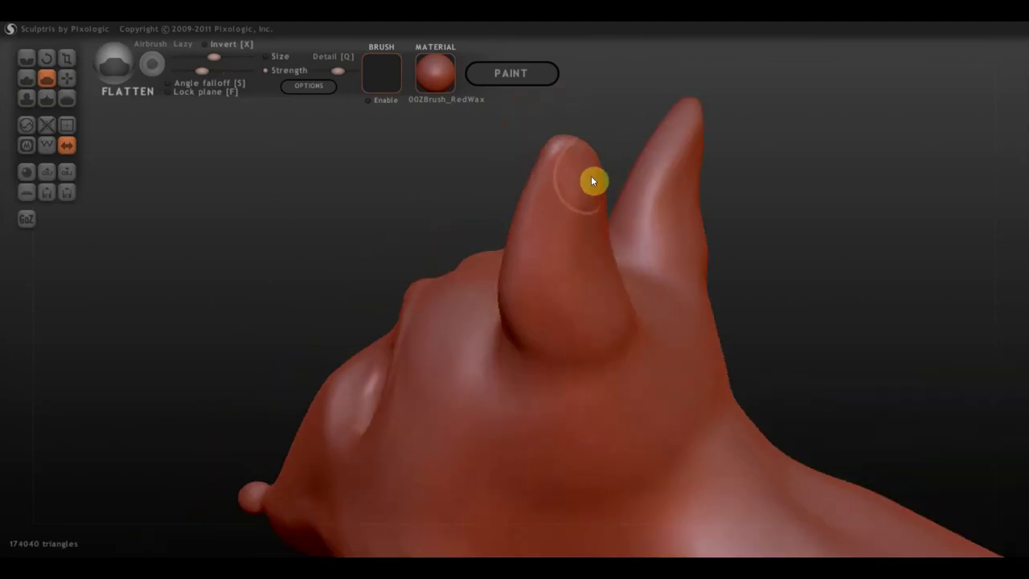
right_drag(592, 179, 448, 182)
mouse_move(447, 181)
mouse_down()
mouse_move(472, 167)
mouse_move(462, 165)
mouse_move(471, 223)
mouse_move(459, 204)
mouse_move(448, 258)
mouse_move(466, 361)
mouse_move(499, 384)
mouse_move(515, 335)
mouse_move(468, 182)
mouse_move(506, 193)
mouse_move(510, 223)
mouse_move(475, 166)
mouse_up()
mouse_move(575, 298)
mouse_down()
mouse_move(566, 295)
mouse_move(565, 316)
mouse_move(527, 370)
mouse_move(469, 371)
mouse_move(592, 335)
mouse_up()
Deepen a crease along the base of the left ear with the Crease brush
click(26, 58)
mouse_move(591, 335)
right_down()
mouse_move(649, 345)
mouse_move(981, 336)
right_up()
mouse_move(717, 298)
right_down()
mouse_move(574, 296)
mouse_move(535, 280)
right_up()
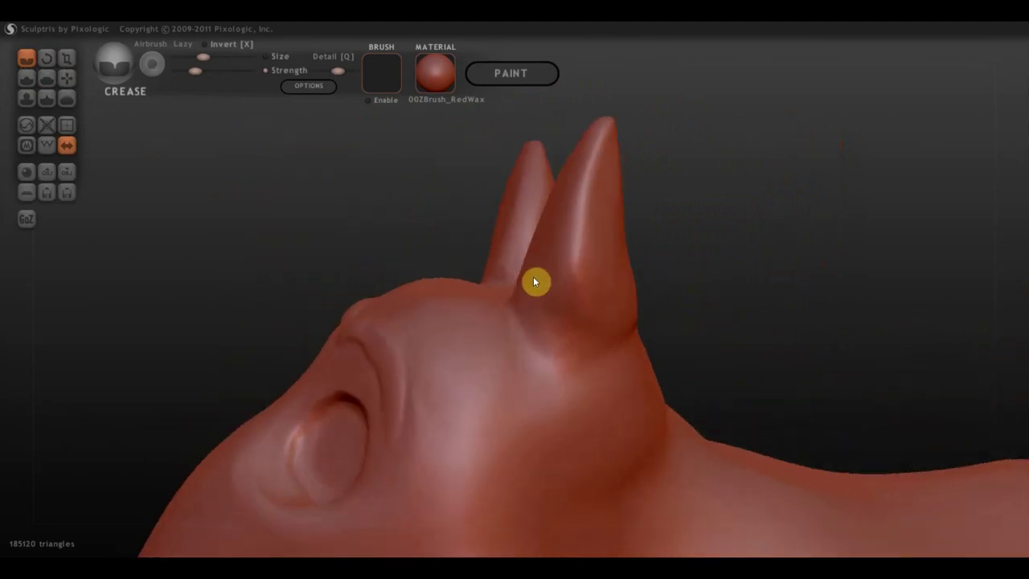
With a larger Grab brush, pull the ear's back edge into a new shape
click(64, 79)
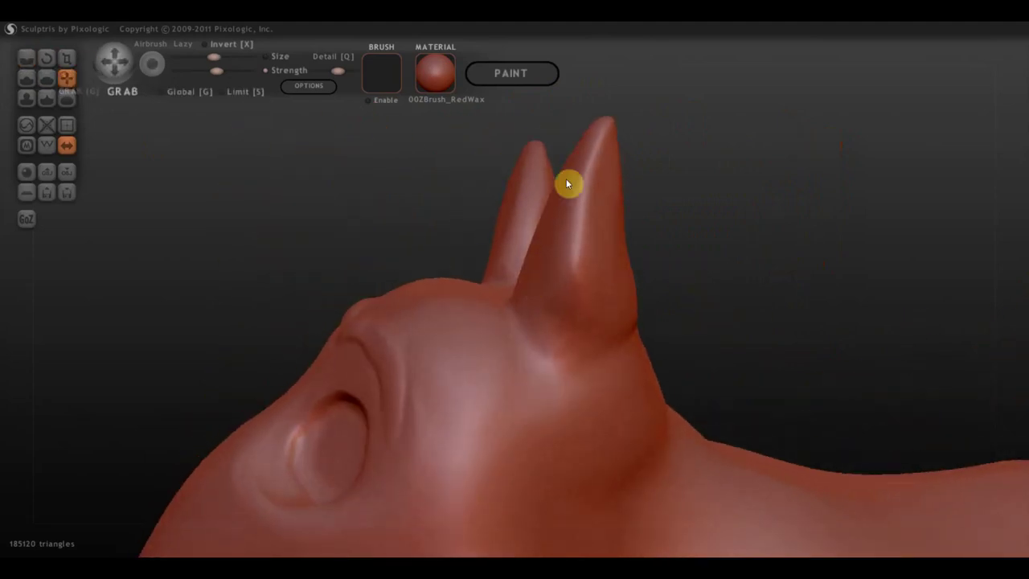
right_drag(654, 301, 612, 296)
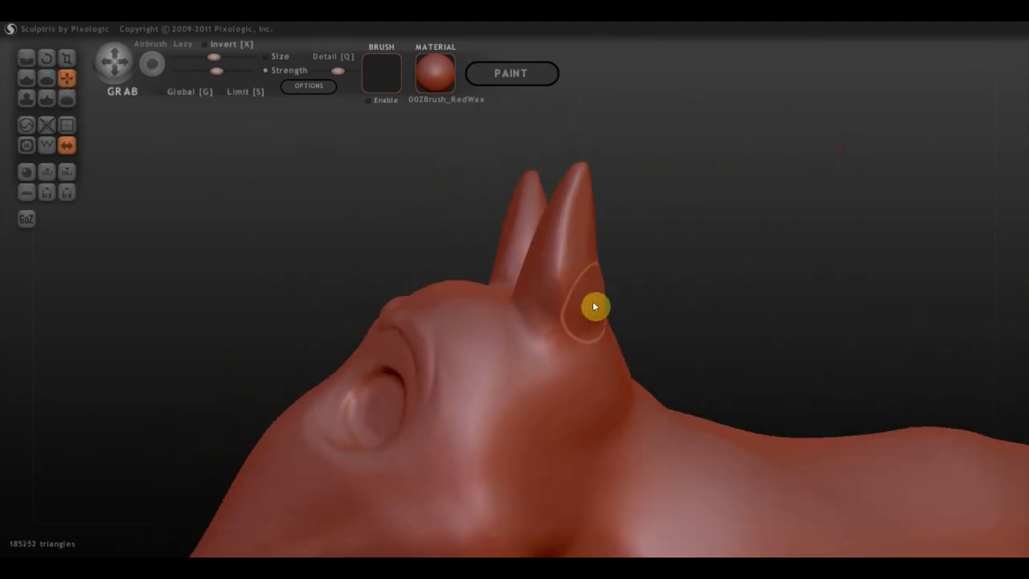
drag(602, 296, 588, 293)
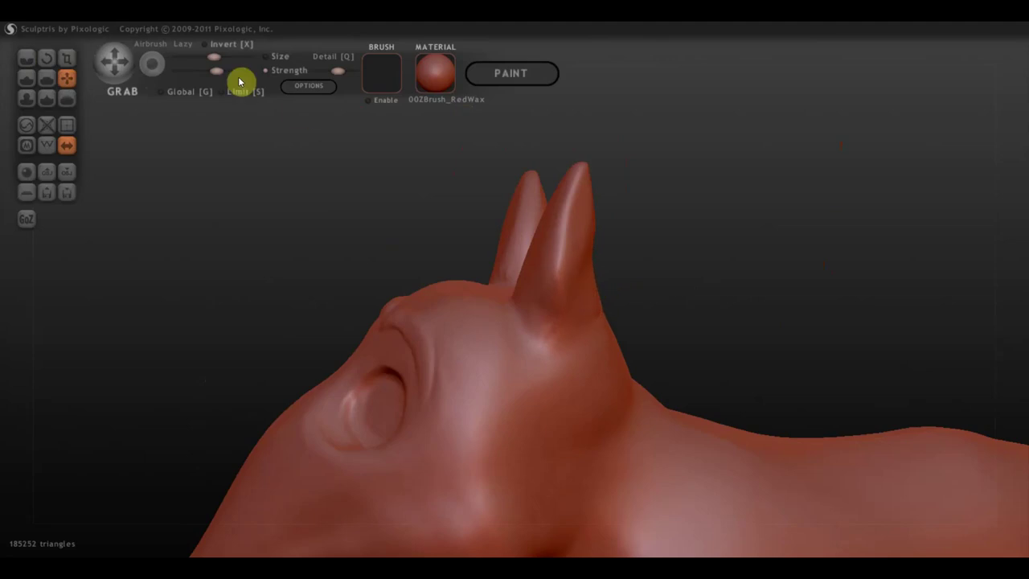
drag(213, 56, 223, 56)
right_drag(591, 277, 621, 289)
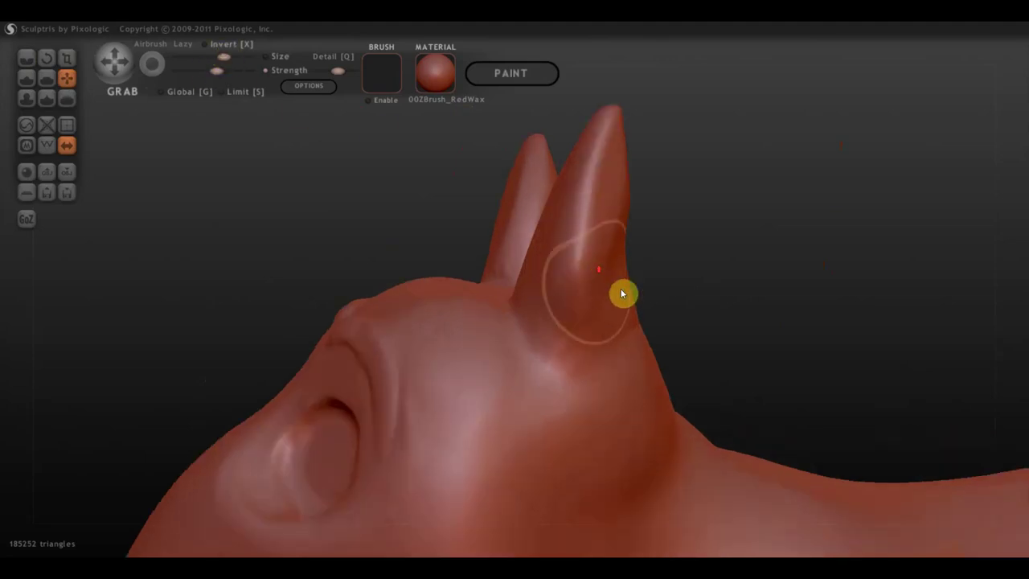
drag(621, 289, 622, 302)
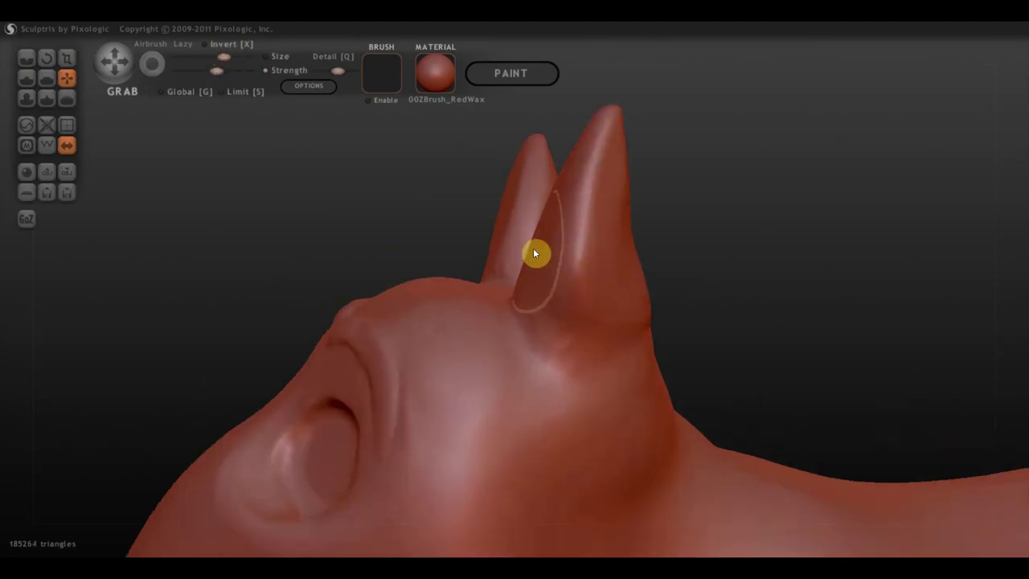
Pull the ear tips over into folded points and lift the bump on the head
mouse_move(534, 244)
mouse_down()
mouse_move(557, 257)
mouse_move(571, 185)
mouse_move(600, 184)
mouse_up()
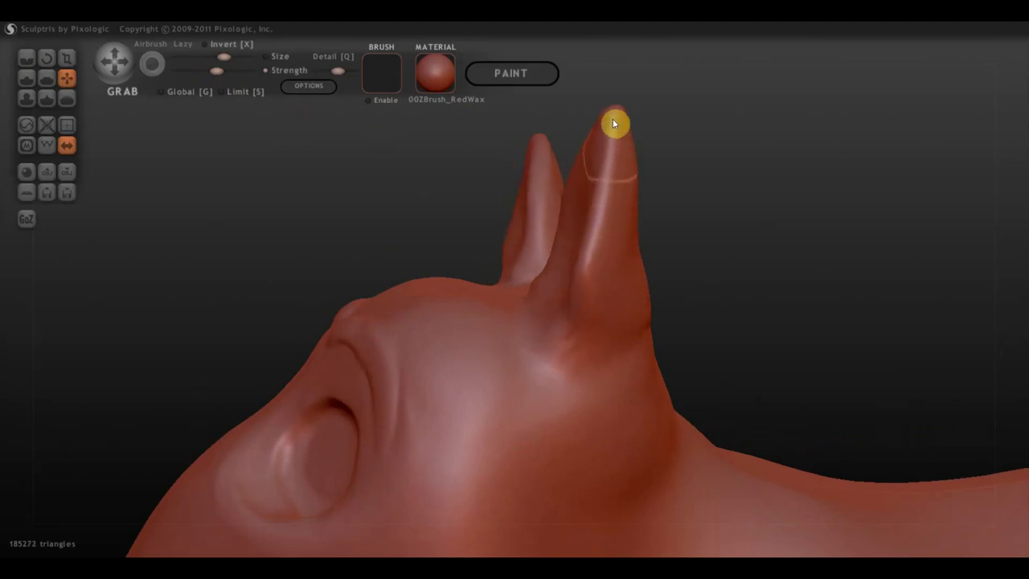
mouse_move(613, 121)
mouse_down()
mouse_move(551, 152)
mouse_move(654, 174)
mouse_move(831, 187)
mouse_move(799, 198)
mouse_move(668, 198)
mouse_move(652, 249)
mouse_move(496, 343)
mouse_move(620, 222)
mouse_move(613, 238)
mouse_up()
mouse_move(710, 229)
mouse_down()
mouse_move(662, 228)
mouse_move(590, 198)
mouse_move(599, 291)
mouse_move(789, 283)
mouse_move(577, 278)
mouse_up()
scroll(679, 286, up, 2)
scroll(679, 290, down, 3)
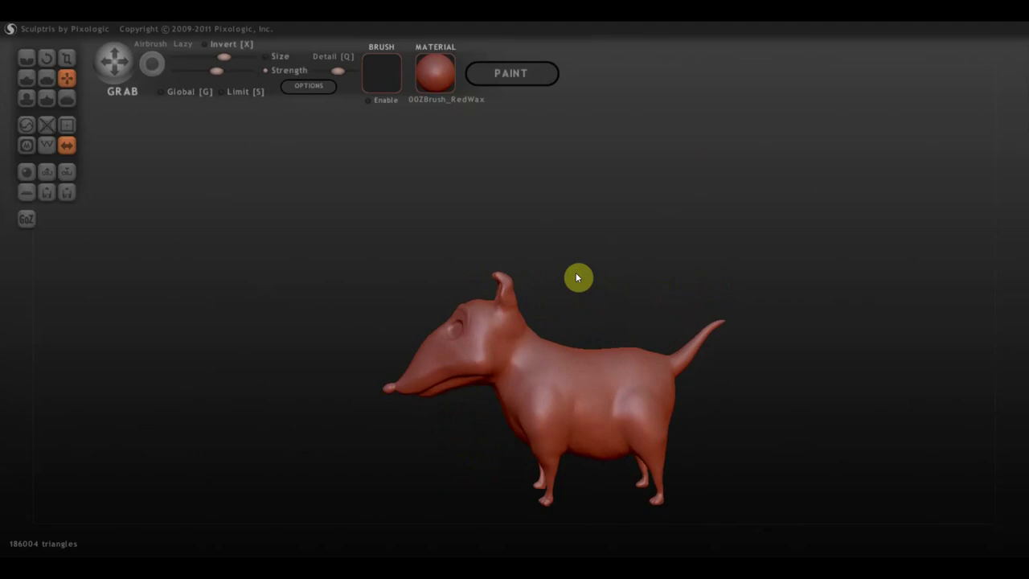
Undo the last grab stroke, then pull the ears outward symmetrically at the right ear's base
key(ctrl+z)
key(ctrl+z)
key(ctrl+z)
key(ctrl+z)
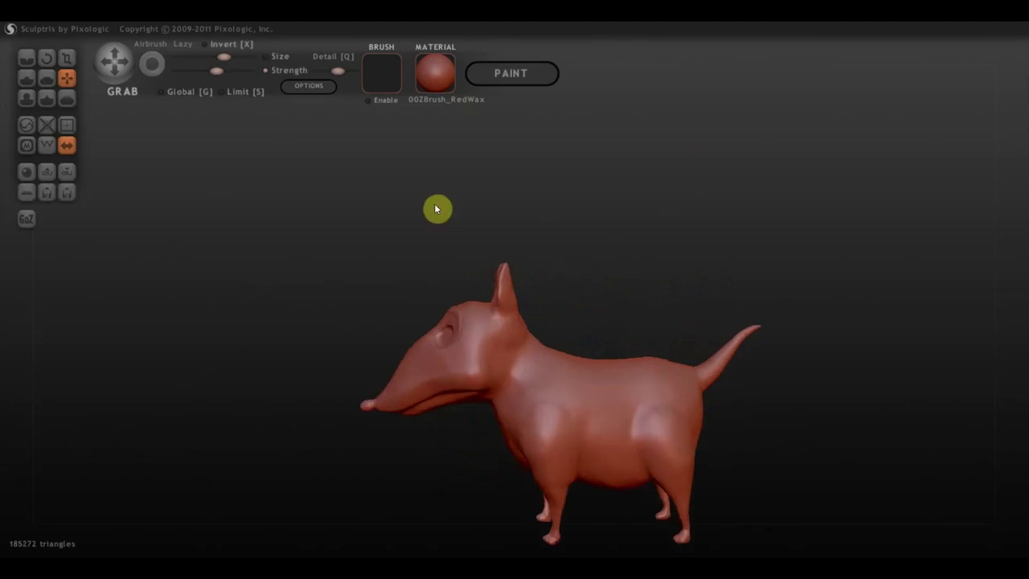
scroll(500, 313, up, 3)
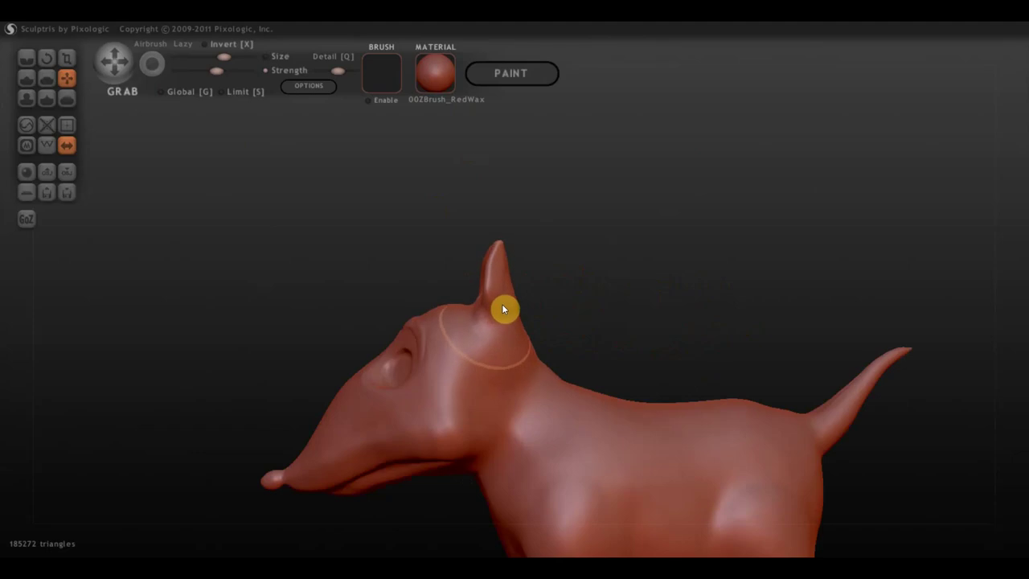
mouse_move(502, 303)
right_down()
mouse_move(553, 338)
mouse_move(624, 346)
mouse_move(659, 337)
mouse_move(610, 314)
right_up()
scroll(598, 308, up, 2)
scroll(610, 313, up, 2)
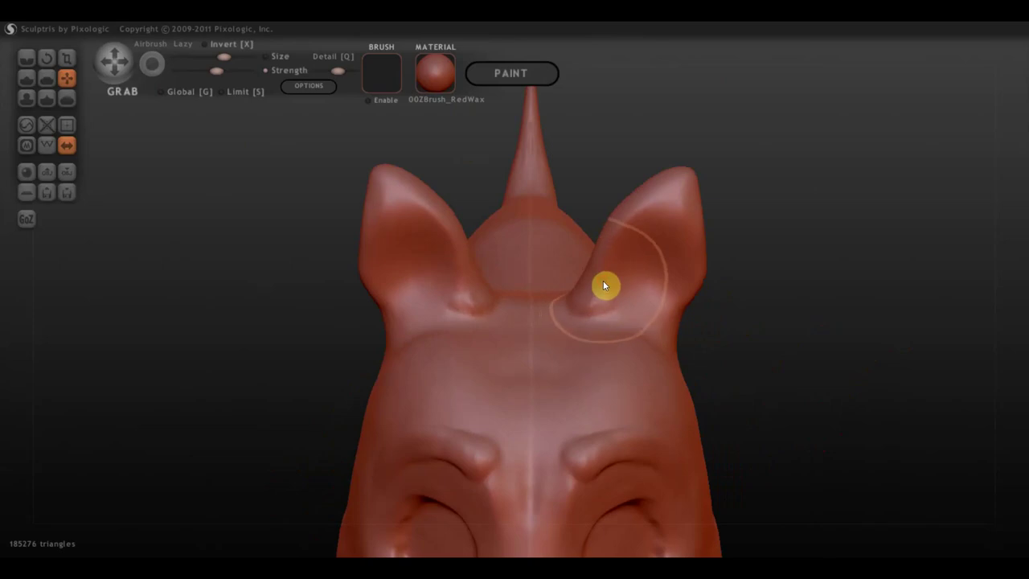
mouse_move(603, 283)
mouse_down()
mouse_move(640, 311)
mouse_move(668, 311)
mouse_move(622, 308)
mouse_up()
scroll(567, 306, up, 2)
mouse_move(622, 307)
right_down()
mouse_move(612, 285)
mouse_move(531, 255)
mouse_move(533, 335)
mouse_move(453, 277)
right_up()
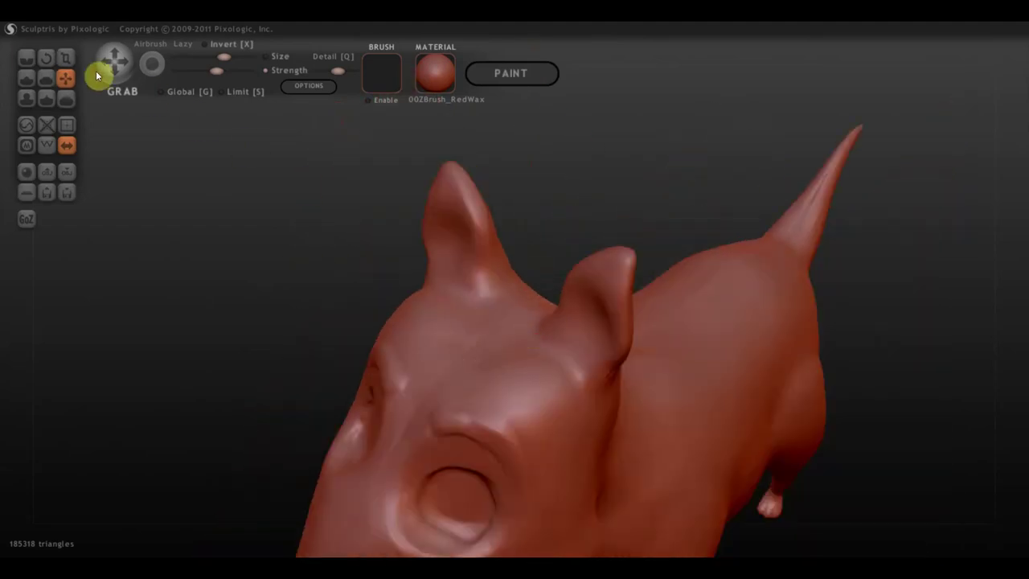
Switch to the Crease brush and carve a long diagonal crease across the head
click(26, 58)
right_drag(409, 349, 533, 338)
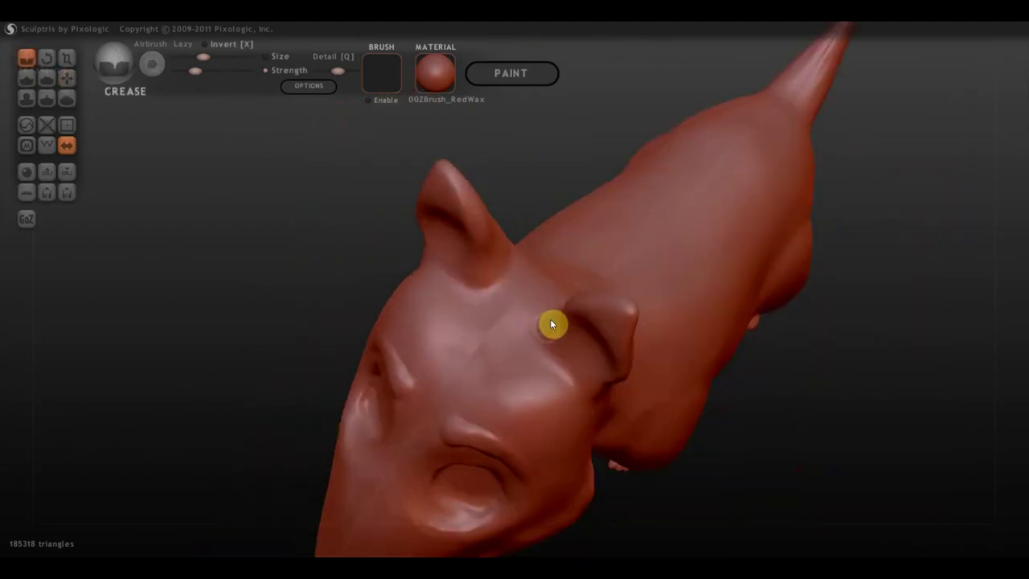
mouse_move(550, 318)
mouse_down()
mouse_move(544, 348)
mouse_move(572, 385)
mouse_move(590, 388)
mouse_up()
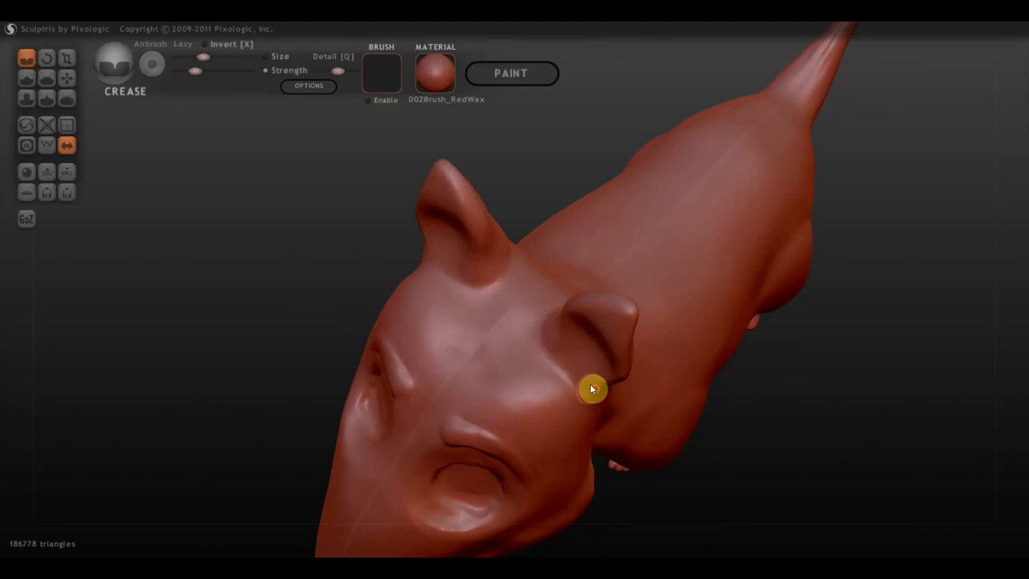
Raise Crease strength and crease around both ear bases with mirrored strokes
click(212, 71)
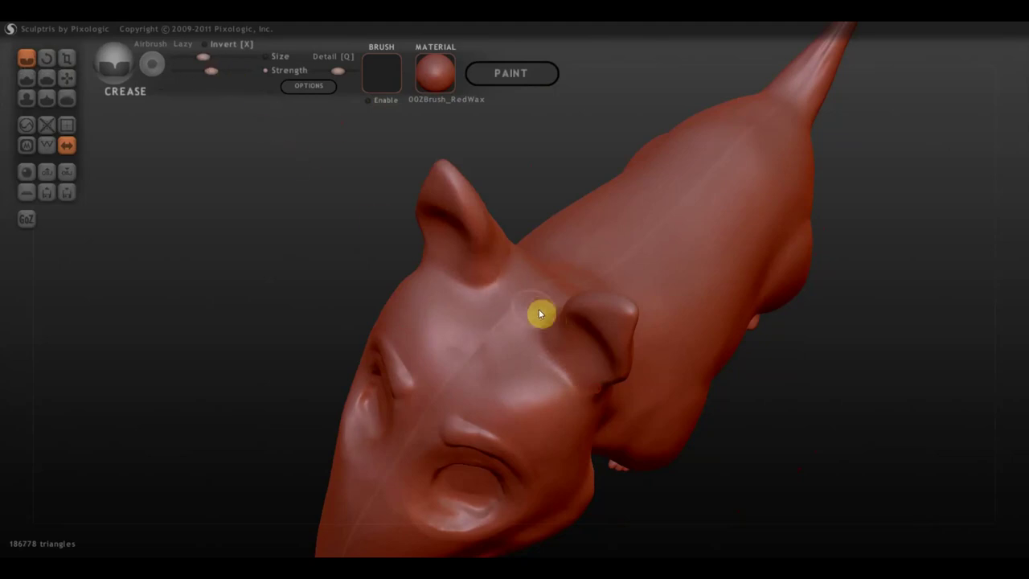
mouse_move(538, 311)
mouse_down()
mouse_move(551, 318)
mouse_move(542, 349)
mouse_move(565, 383)
mouse_move(600, 391)
mouse_move(553, 376)
mouse_move(538, 334)
mouse_move(564, 354)
mouse_up()
mouse_move(565, 353)
right_down()
mouse_move(382, 301)
mouse_move(441, 391)
right_up()
mouse_move(442, 391)
mouse_down()
mouse_move(517, 393)
mouse_move(535, 349)
mouse_move(509, 399)
mouse_move(448, 400)
mouse_move(473, 404)
mouse_move(543, 377)
mouse_up()
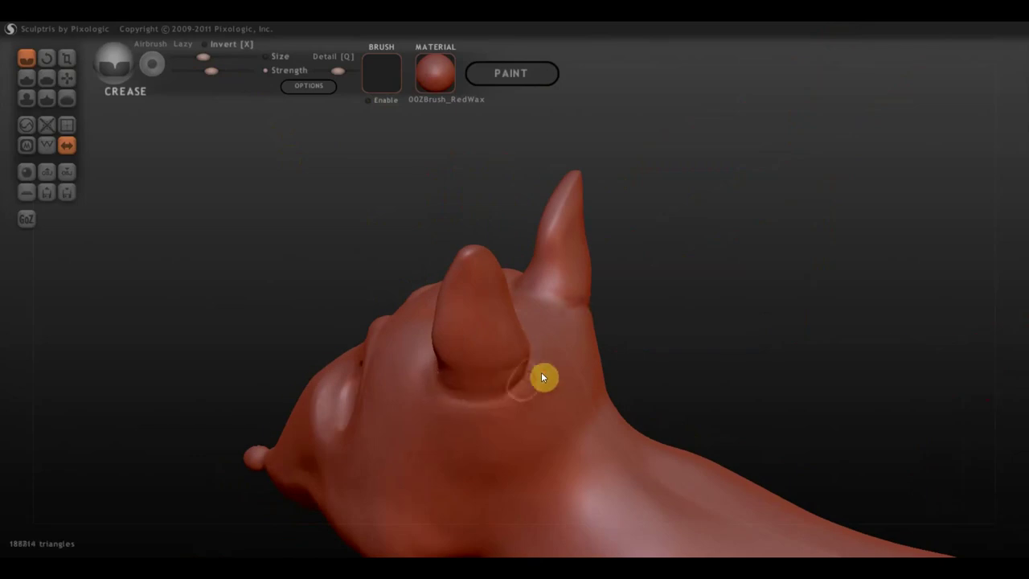
right_drag(542, 377, 434, 381)
mouse_move(474, 342)
mouse_down()
mouse_move(433, 374)
mouse_move(472, 345)
mouse_up()
mouse_move(473, 363)
right_down()
mouse_move(429, 361)
mouse_move(488, 377)
mouse_move(675, 354)
mouse_move(696, 416)
mouse_move(625, 344)
right_up()
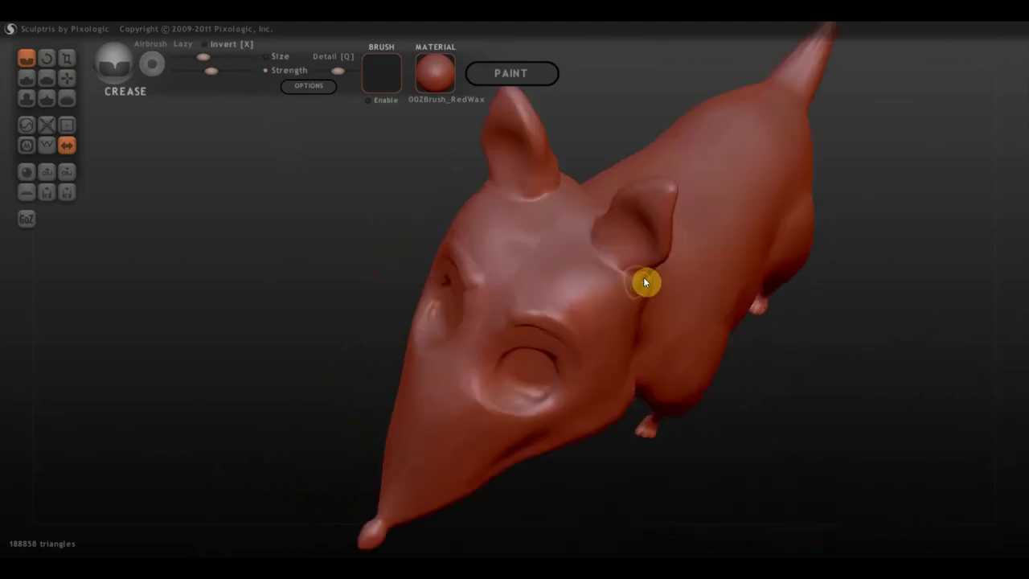
mouse_move(643, 277)
mouse_down()
mouse_move(610, 265)
mouse_move(598, 242)
mouse_up()
mouse_move(608, 232)
right_down()
mouse_move(646, 196)
mouse_move(620, 152)
mouse_move(656, 143)
right_up()
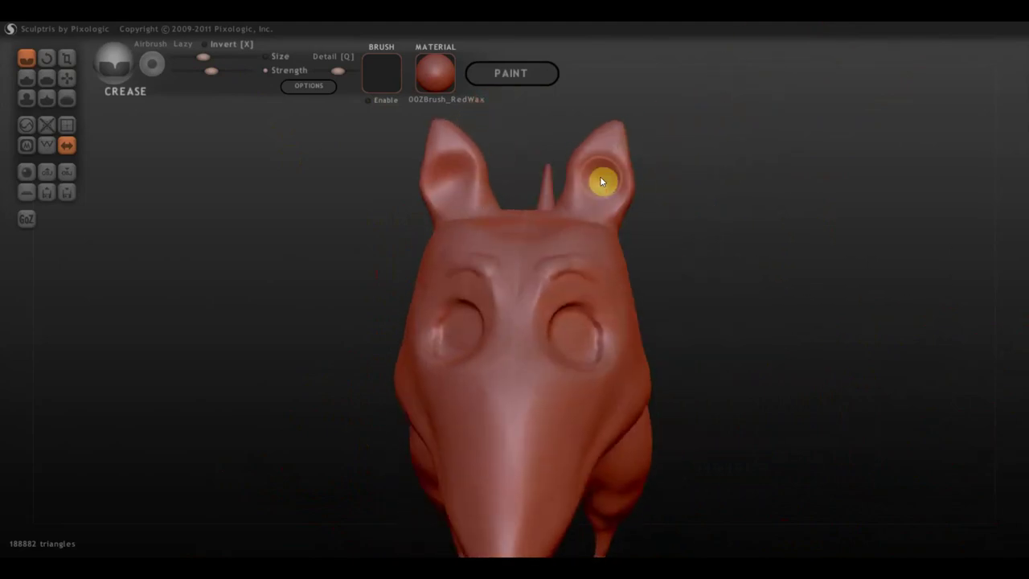
Zoom in with the Flatten brush and flatten the hollow inside the right ear
click(45, 79)
right_drag(373, 132, 575, 122)
scroll(576, 250, up, 2)
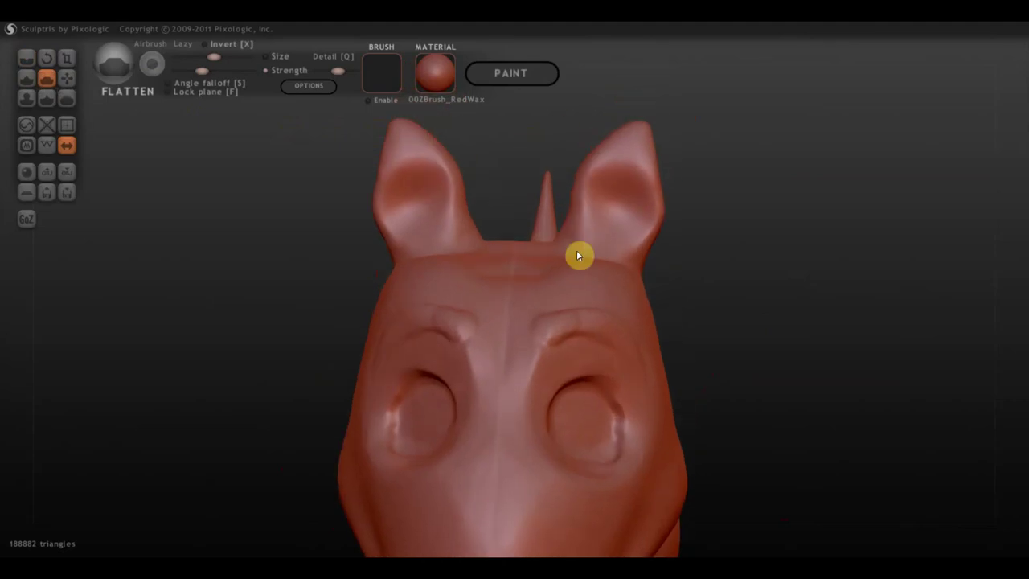
scroll(564, 271, up, 2)
scroll(609, 266, up, 2)
drag(610, 268, 648, 220)
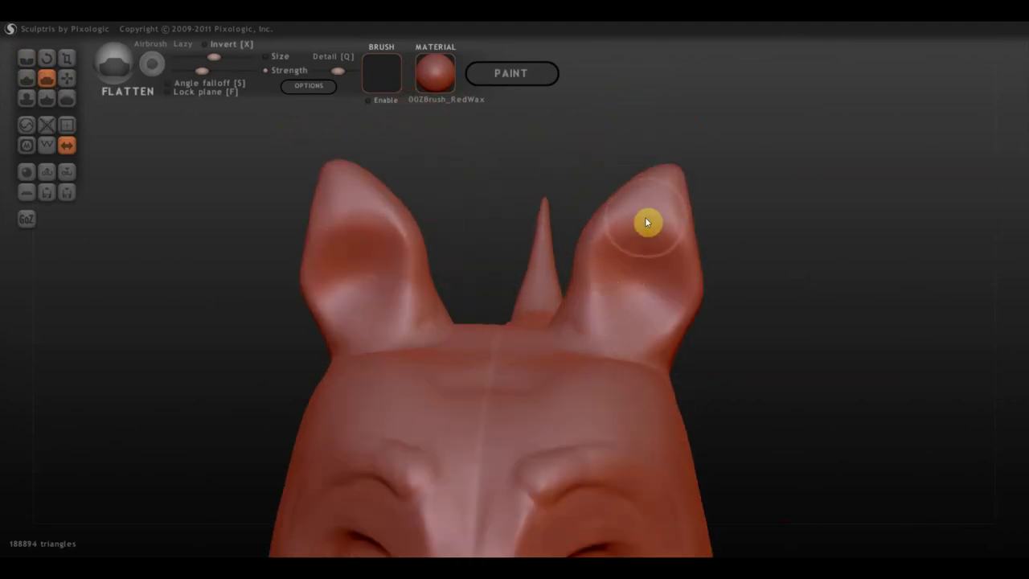
Turn on the mesh wireframe and orbit around the dog back to a front view of the face
click(45, 145)
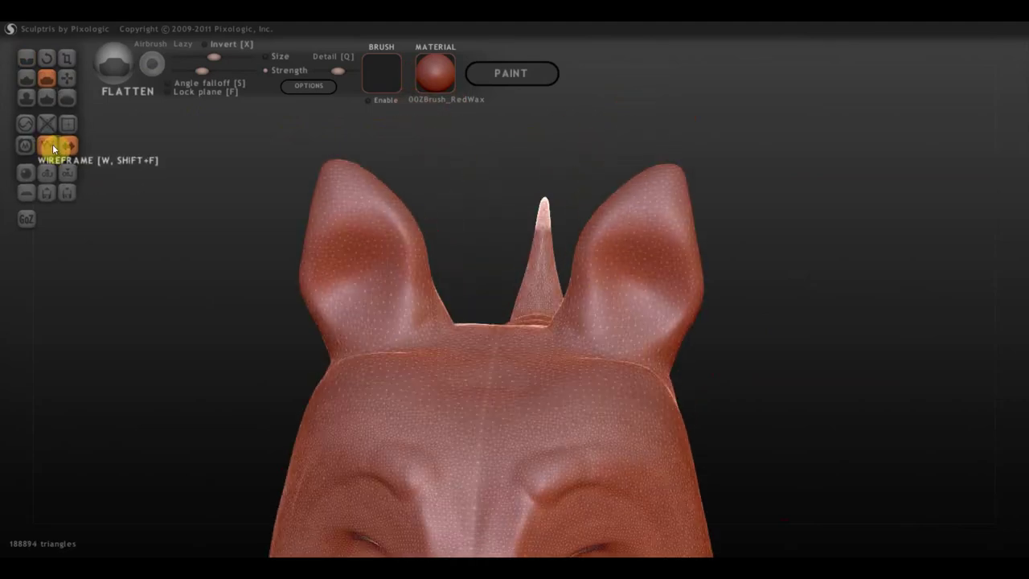
scroll(441, 249, down, 3)
drag(428, 172, 441, 92)
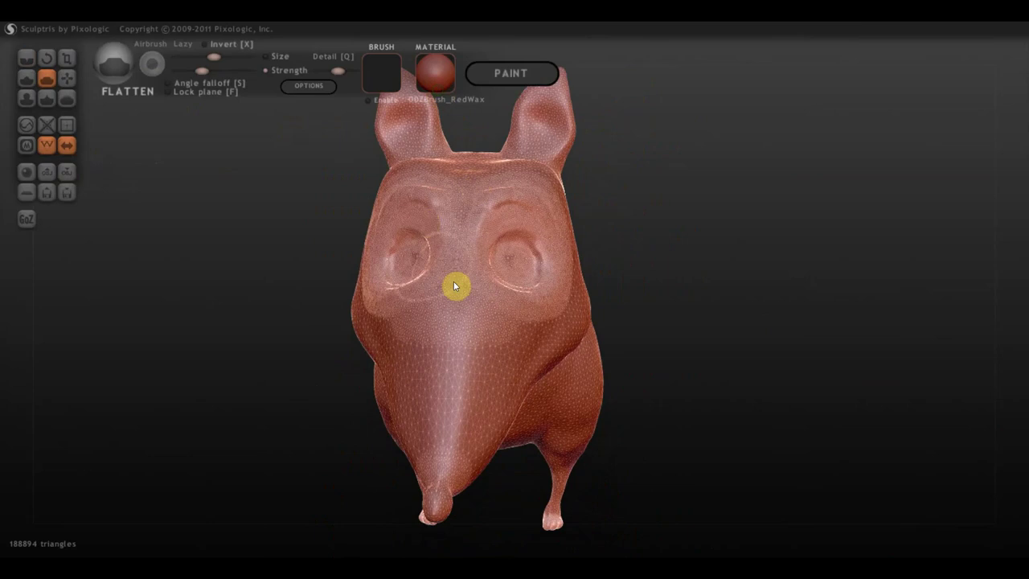
scroll(455, 284, up, 3)
mouse_move(464, 302)
right_down()
mouse_move(319, 287)
mouse_move(415, 267)
right_up()
mouse_move(415, 266)
alt+mouse_down()
mouse_move(1, 235)
mouse_move(306, 184)
alt+mouse_up()
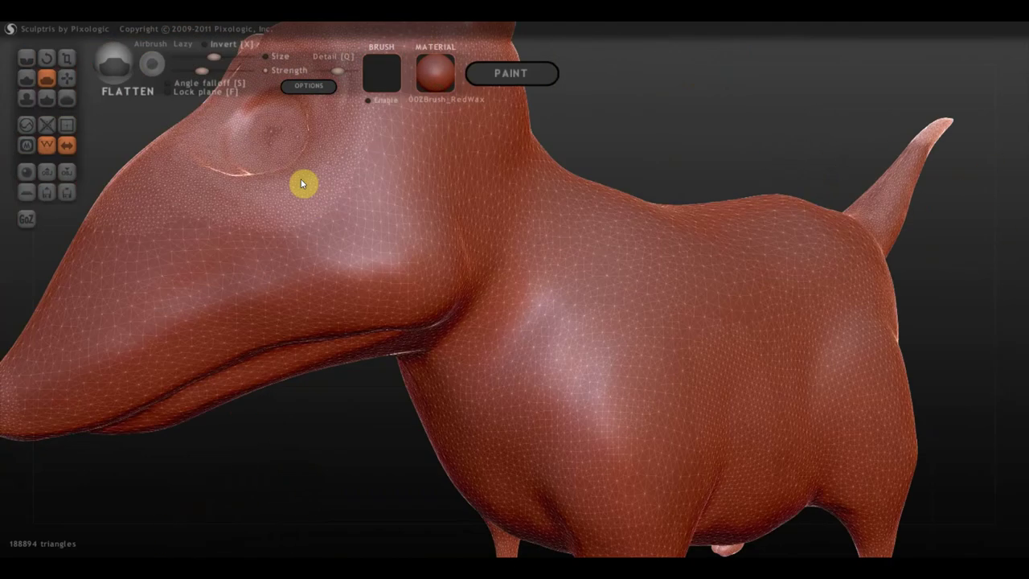
right_drag(305, 184, 358, 64)
scroll(359, 64, up, 3)
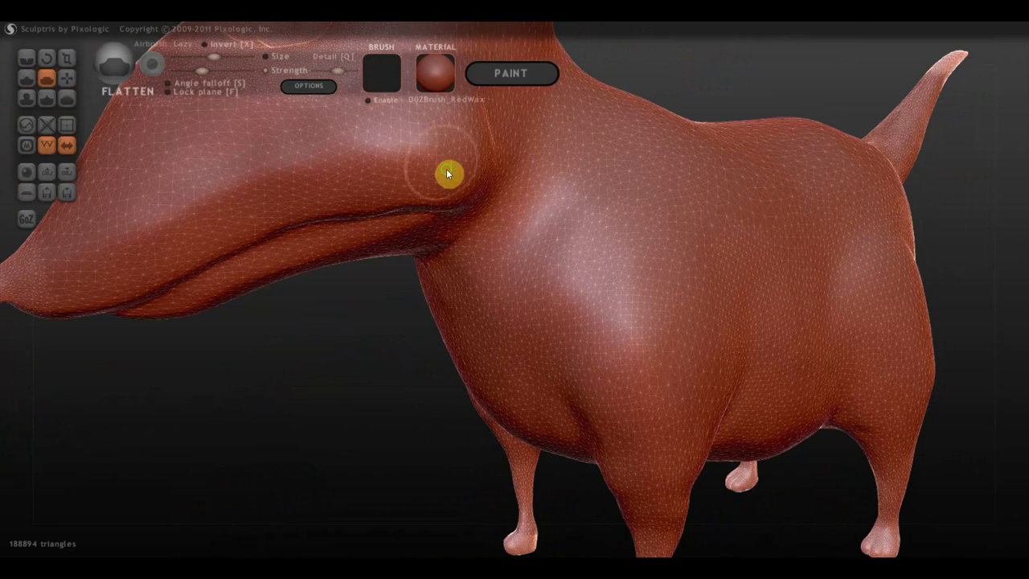
right_drag(446, 169, 565, 484)
mouse_move(532, 418)
right_down()
mouse_move(523, 423)
mouse_move(664, 448)
mouse_move(682, 441)
right_up()
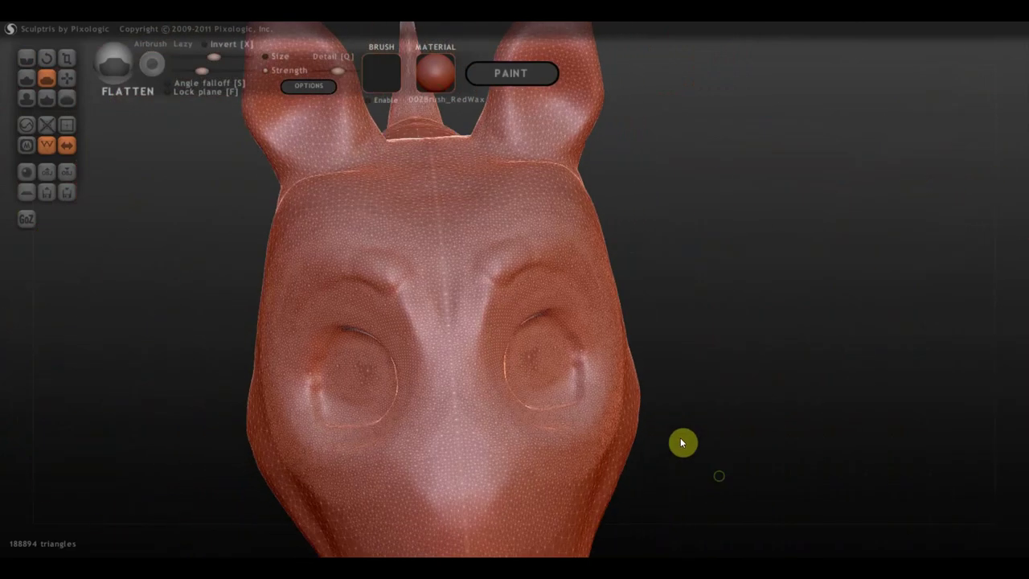
right_drag(501, 301, 507, 443)
right_drag(378, 294, 367, 268)
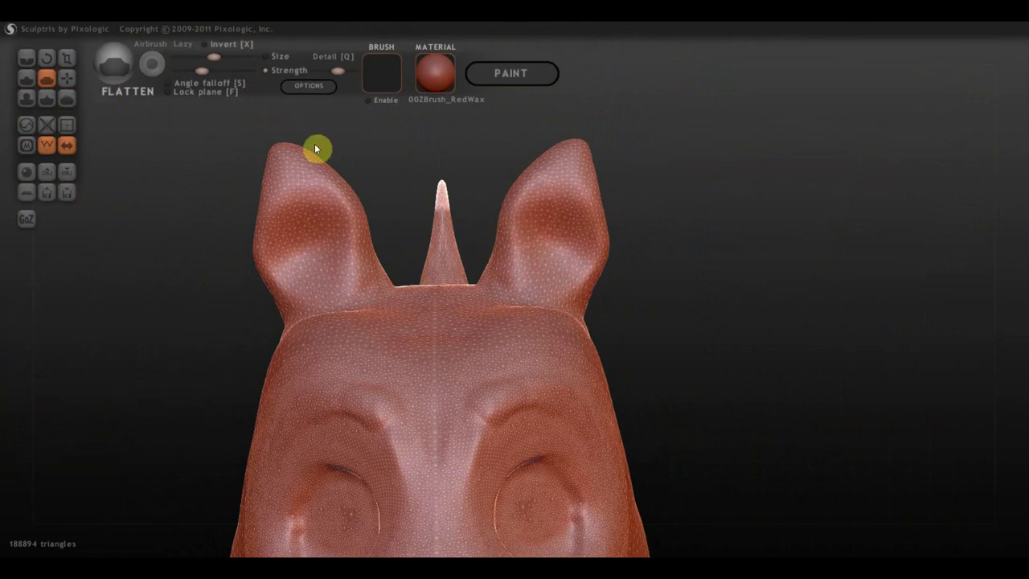
Flatten the inner faces of the ears, touching up the left ear with small strokes
mouse_move(559, 197)
mouse_down()
mouse_move(556, 297)
mouse_move(577, 198)
mouse_move(536, 190)
mouse_move(545, 193)
mouse_up()
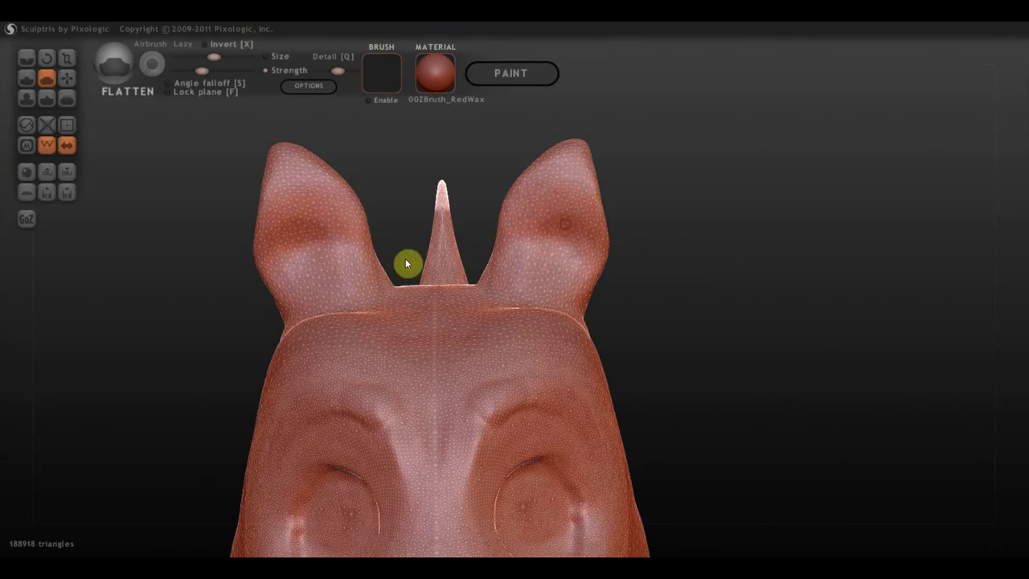
right_drag(307, 272, 296, 272)
drag(297, 272, 312, 302)
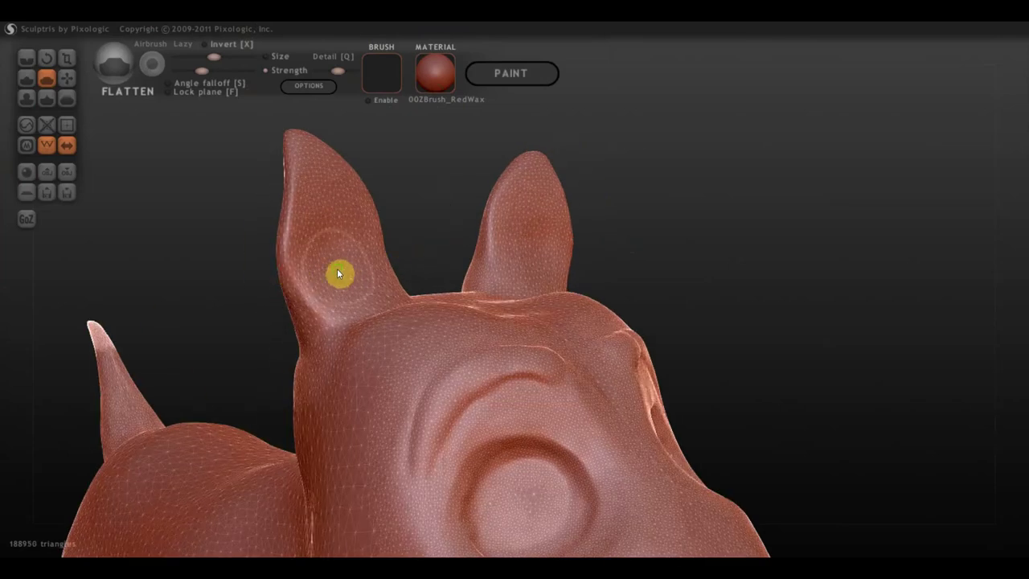
right_drag(337, 268, 300, 289)
drag(387, 219, 389, 230)
mouse_move(389, 229)
right_down()
mouse_move(440, 202)
mouse_move(372, 191)
right_up()
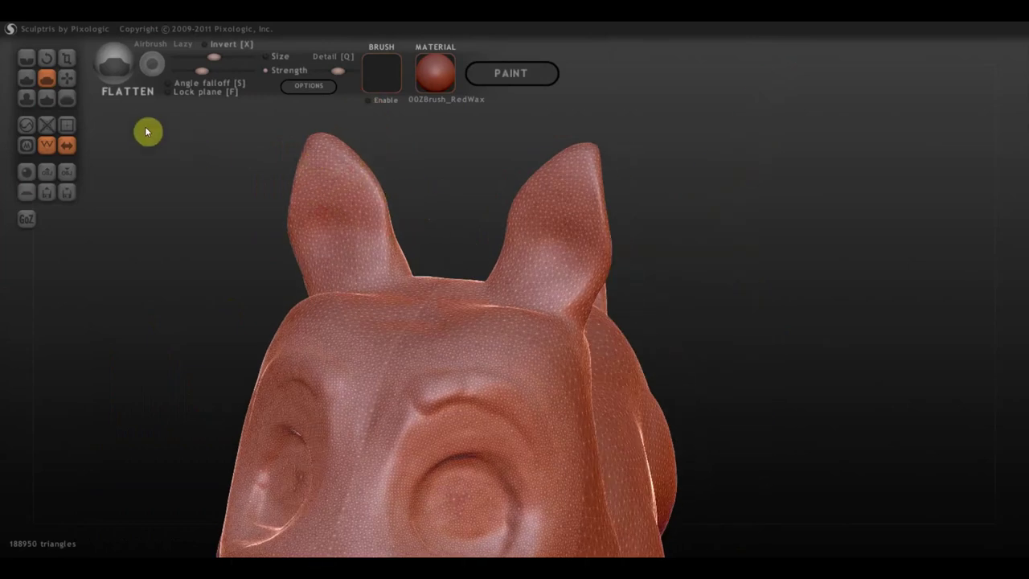
With a smaller Grab brush, pull the ear tips upward into sharper points
click(68, 77)
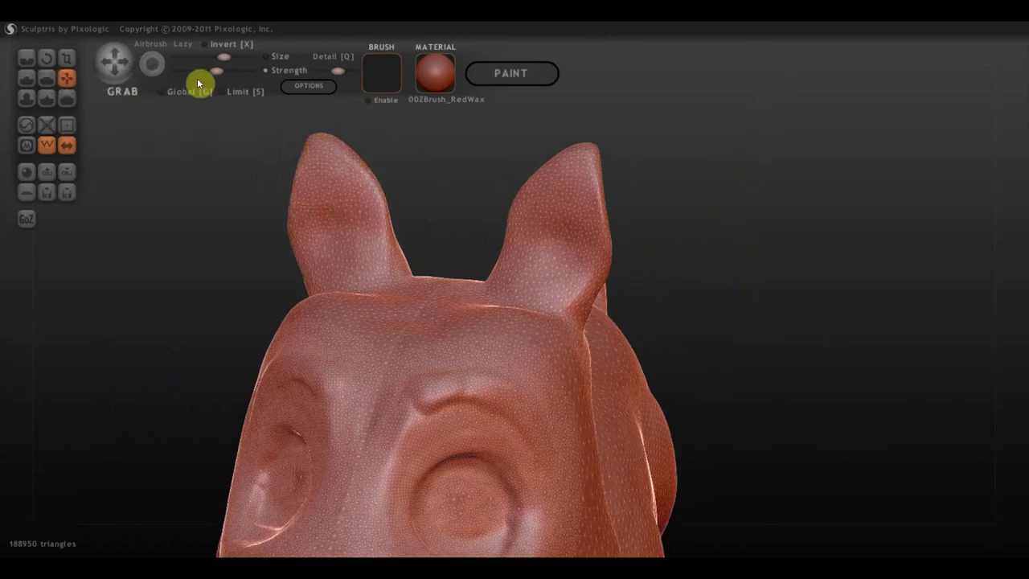
drag(224, 57, 210, 57)
drag(318, 147, 314, 120)
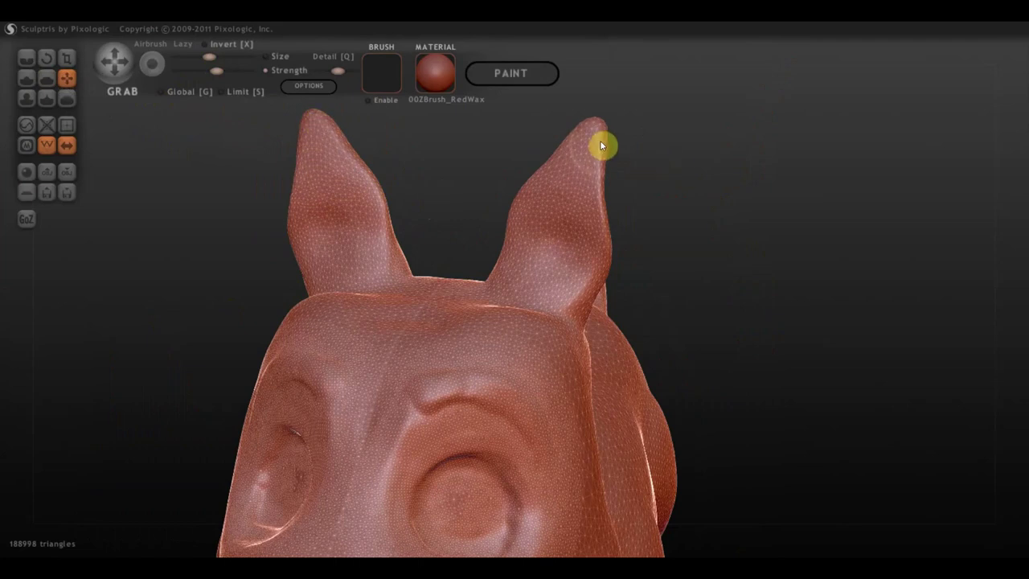
mouse_move(590, 149)
mouse_down()
mouse_move(605, 116)
mouse_move(662, 161)
mouse_up()
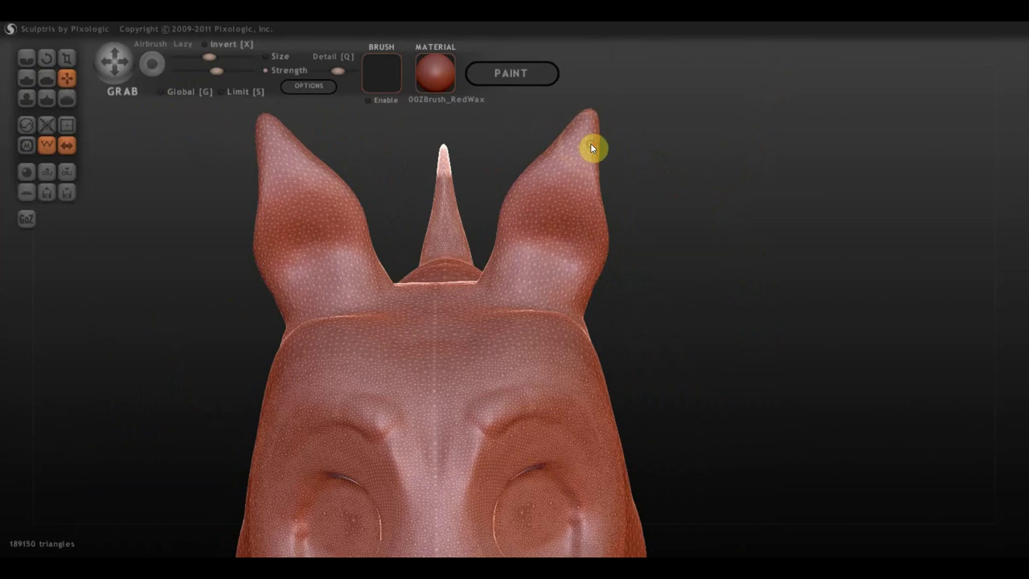
drag(590, 142, 602, 202)
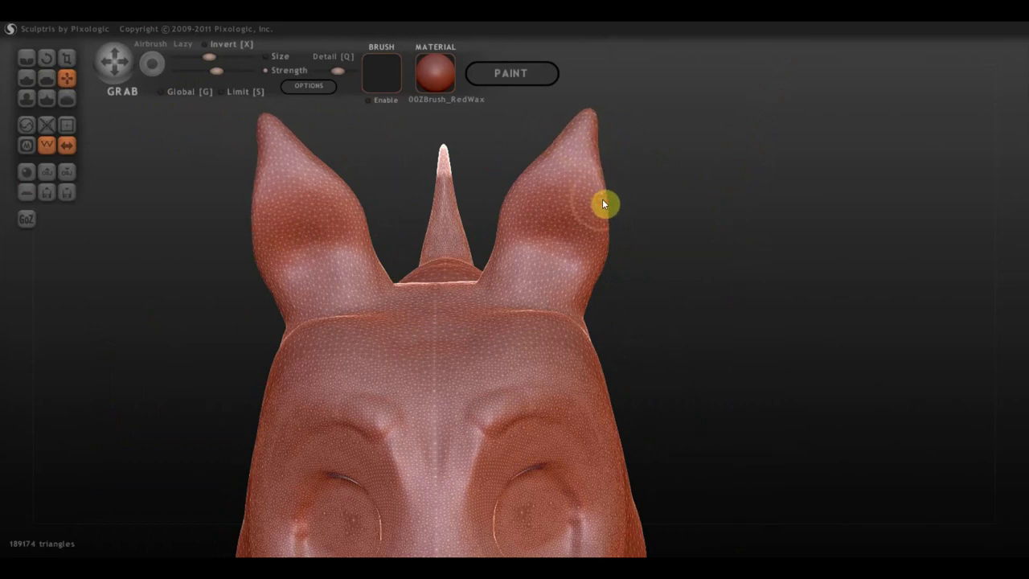
Nudge the inner base edges of the ears into a tidier shape
drag(586, 297, 586, 302)
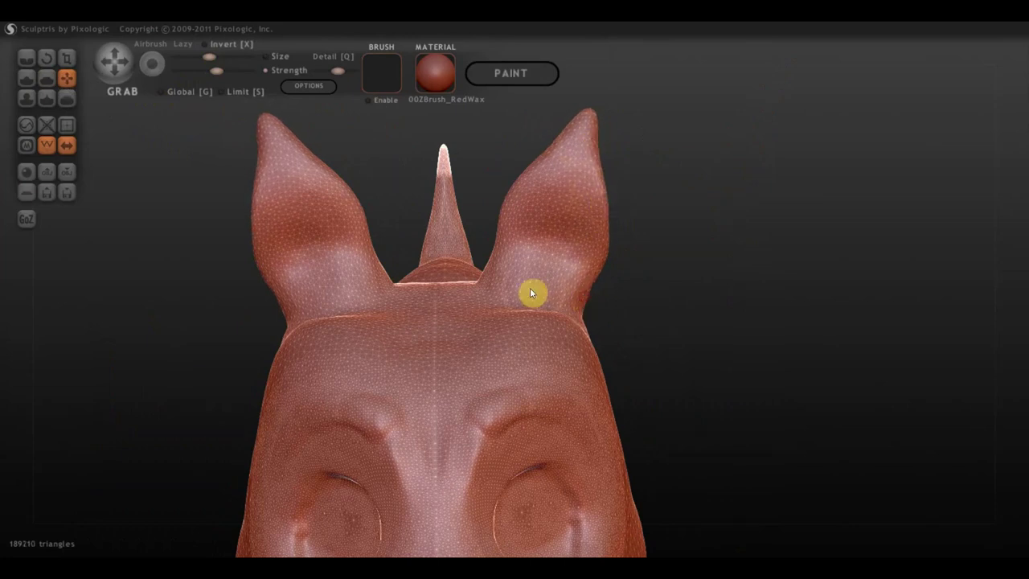
drag(485, 280, 489, 283)
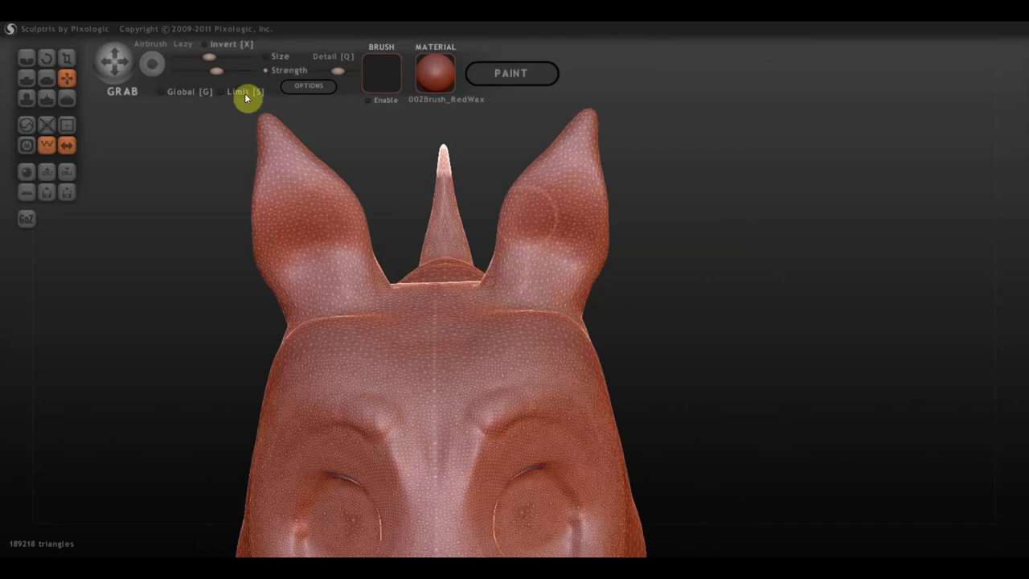
drag(200, 170, 46, 149)
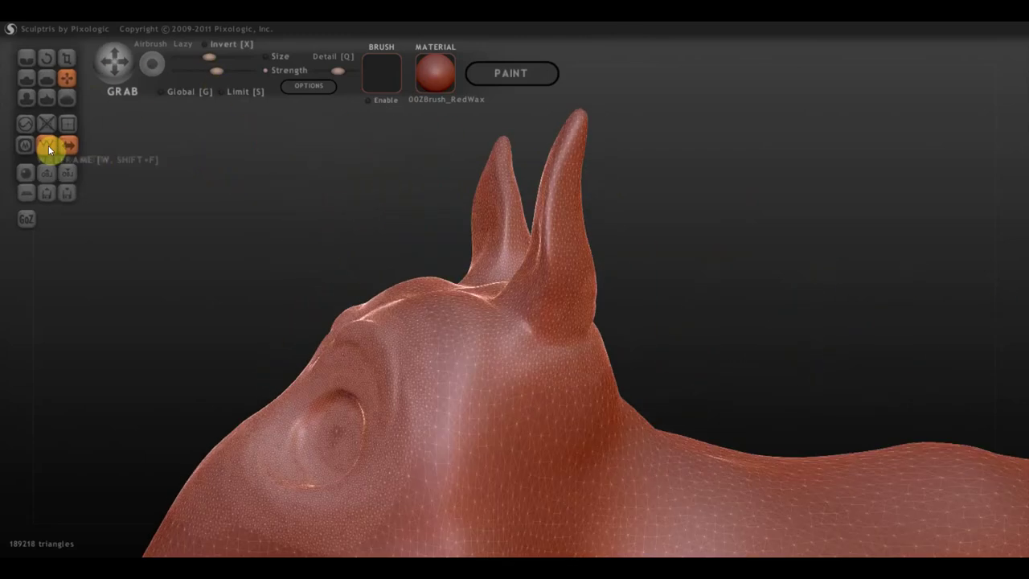
From a side view, enlarge the Grab brush and nudge the rump and lower belly
scroll(576, 200, down, 3)
scroll(572, 224, down, 3)
scroll(569, 235, down, 3)
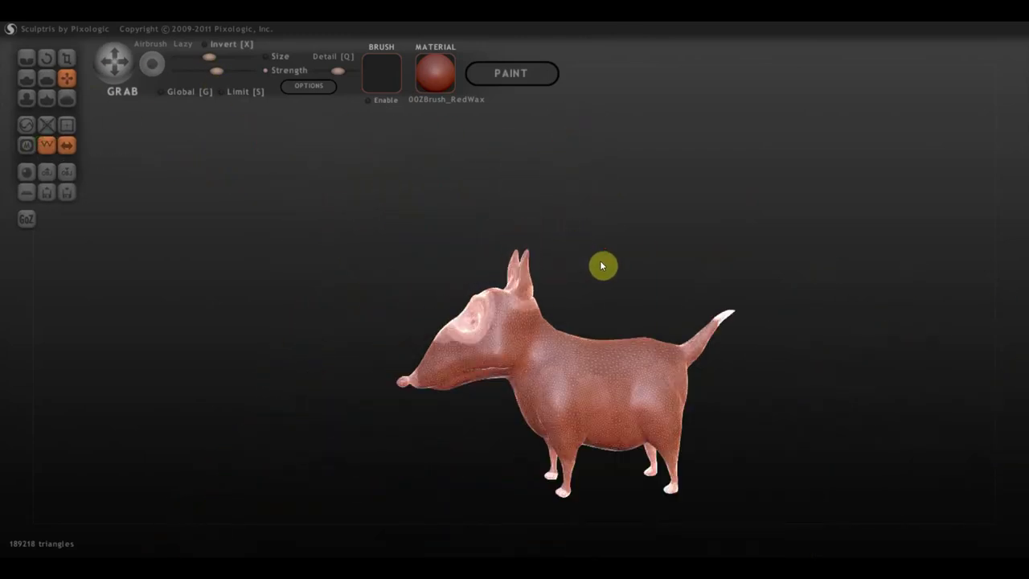
mouse_move(617, 270)
alt+mouse_down()
mouse_move(574, 154)
mouse_move(751, 275)
alt+mouse_up()
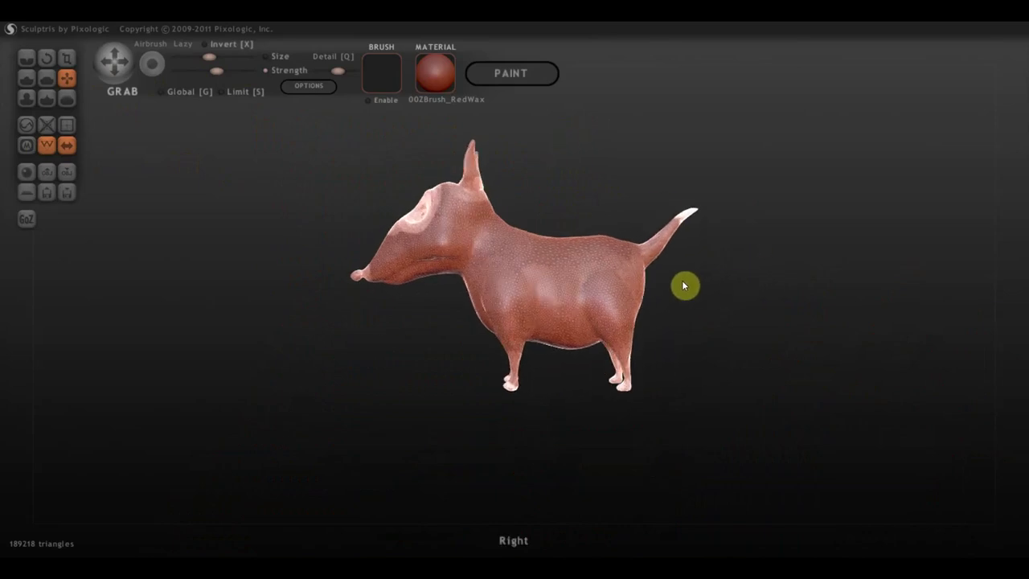
click(229, 57)
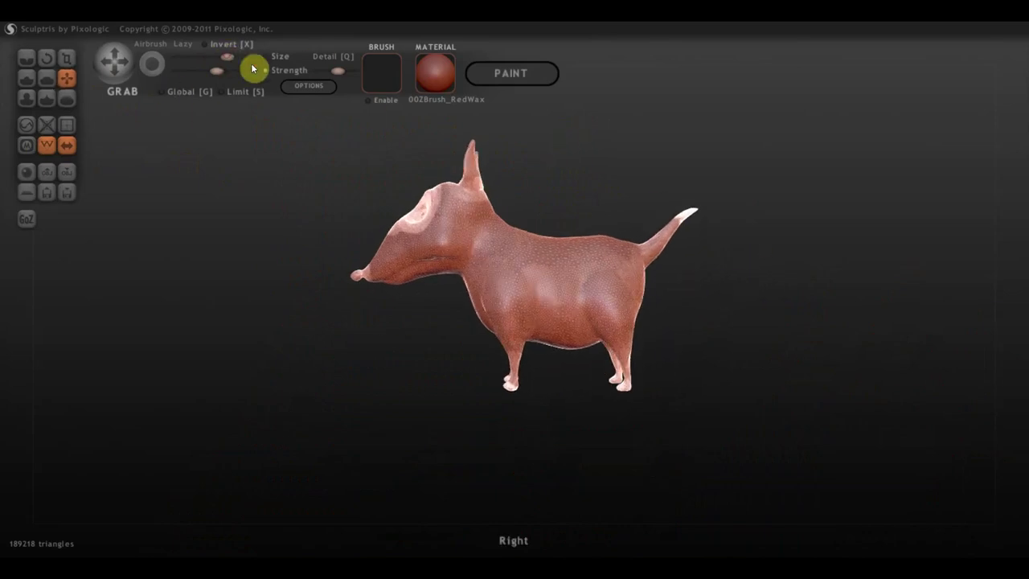
drag(628, 249, 627, 242)
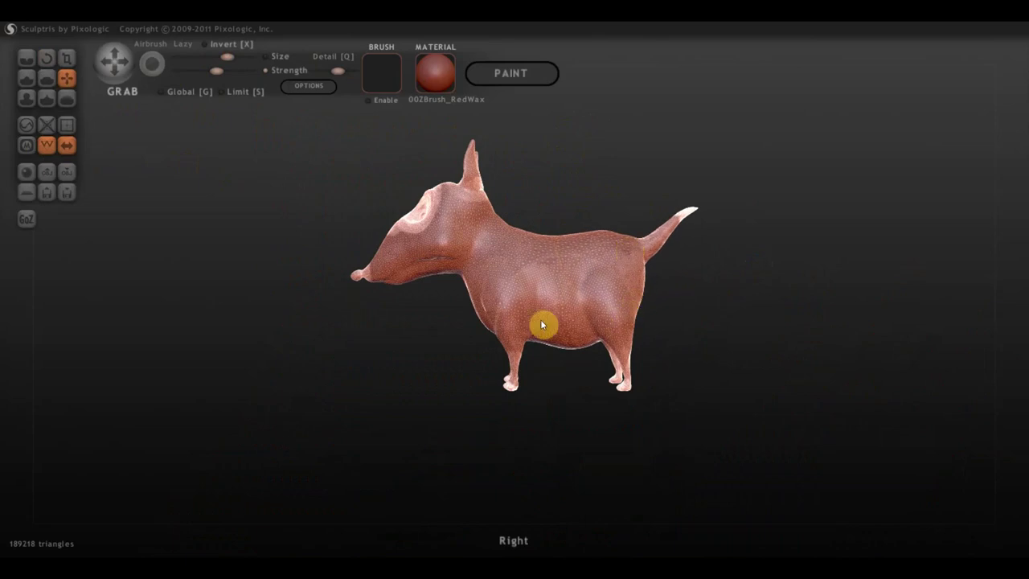
scroll(518, 334, up, 2)
drag(516, 336, 515, 384)
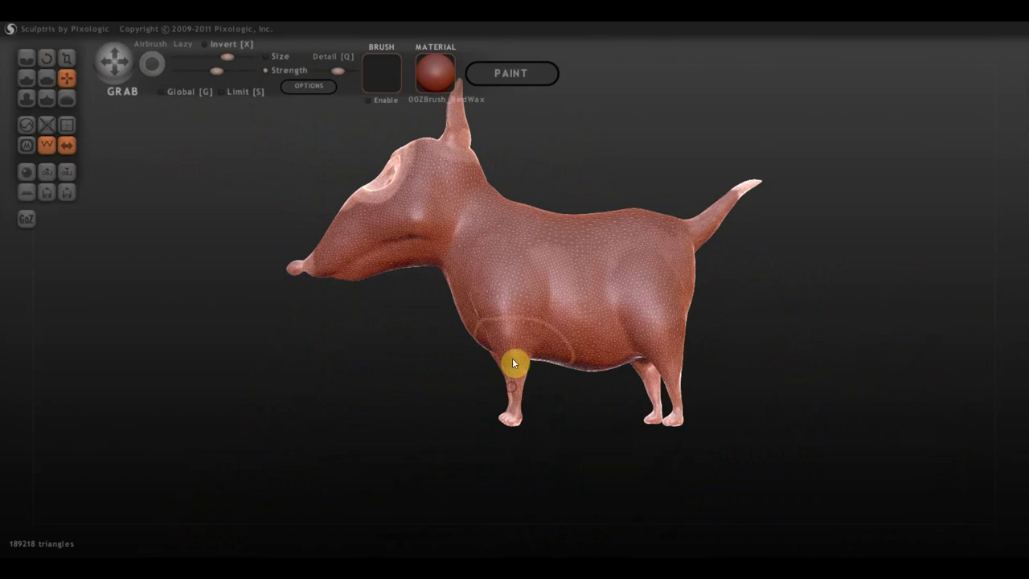
scroll(515, 373, up, 2)
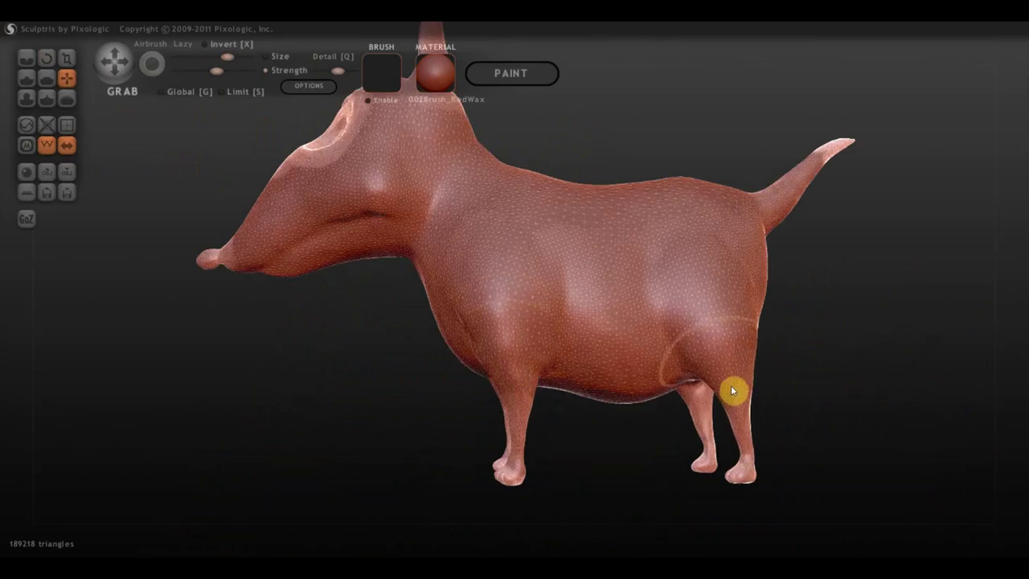
scroll(730, 389, down, 2)
mouse_move(700, 382)
mouse_down()
mouse_move(548, 379)
mouse_move(804, 393)
mouse_up()
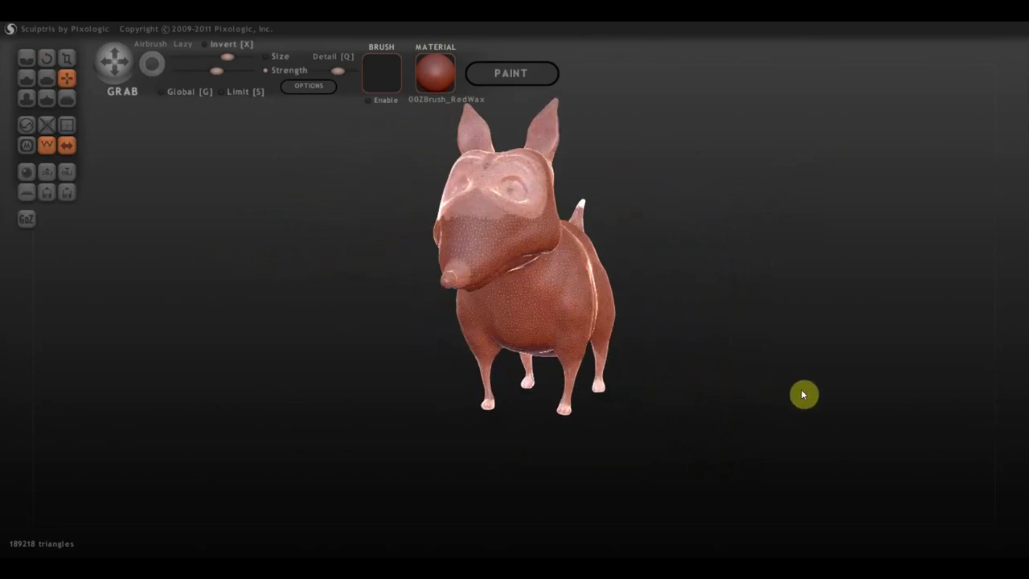
Hide the wireframe and, from a close oblique front view, grab the chest into a bigger bulge
click(47, 145)
mouse_move(658, 274)
right_down()
mouse_move(619, 274)
mouse_move(493, 184)
right_up()
scroll(596, 221, up, 3)
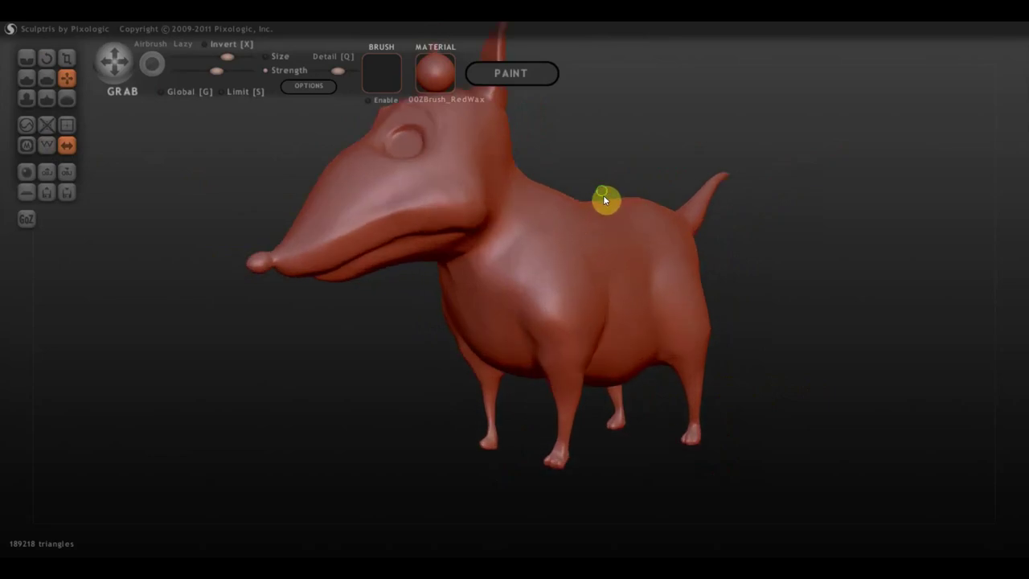
mouse_move(603, 195)
right_down()
mouse_move(590, 297)
mouse_move(637, 224)
right_up()
mouse_move(700, 268)
right_down()
mouse_move(673, 391)
mouse_move(602, 281)
mouse_move(756, 293)
right_up()
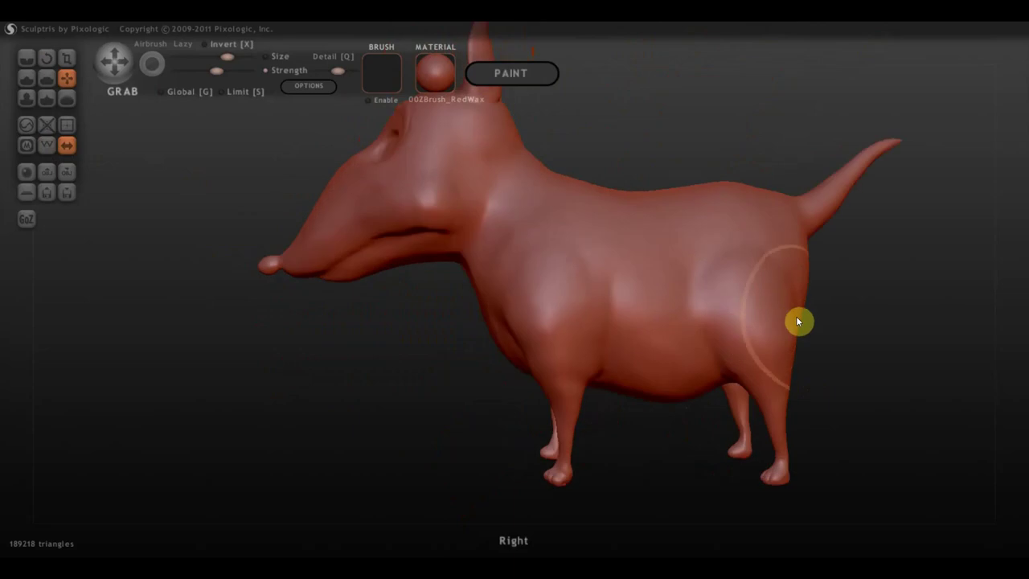
mouse_move(893, 390)
right_down()
mouse_move(880, 383)
mouse_move(941, 378)
mouse_move(804, 340)
mouse_move(832, 381)
mouse_move(746, 294)
mouse_move(873, 388)
mouse_move(893, 370)
mouse_move(945, 385)
mouse_move(896, 391)
right_up()
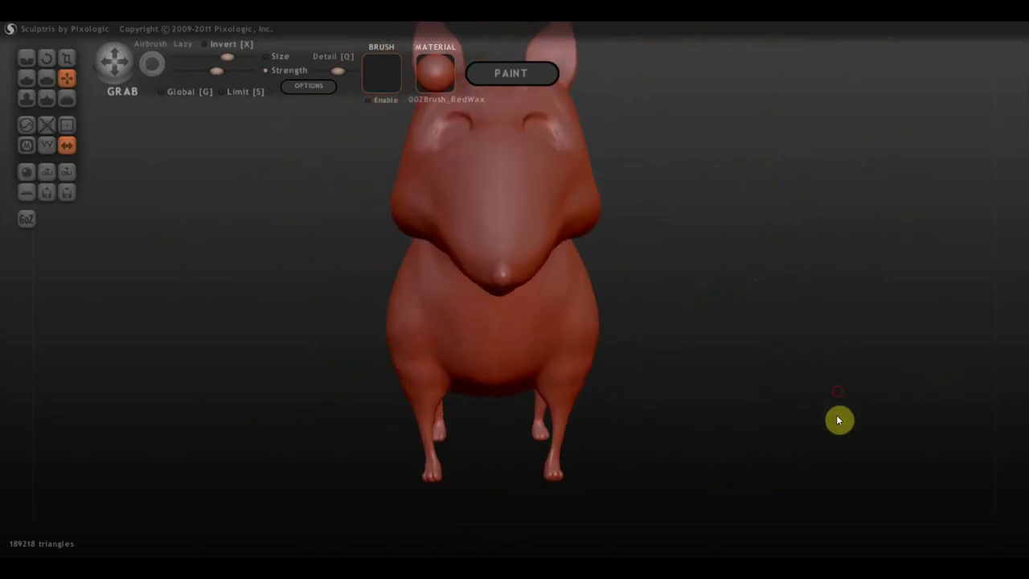
mouse_move(810, 406)
right_down()
mouse_move(632, 182)
mouse_move(782, 425)
mouse_move(664, 225)
mouse_move(680, 271)
mouse_move(659, 230)
mouse_move(666, 263)
mouse_move(638, 216)
mouse_move(684, 326)
mouse_move(632, 343)
mouse_move(747, 374)
mouse_move(740, 319)
mouse_move(698, 339)
mouse_move(572, 333)
mouse_move(714, 328)
mouse_move(542, 330)
mouse_move(616, 330)
right_up()
drag(661, 366, 639, 347)
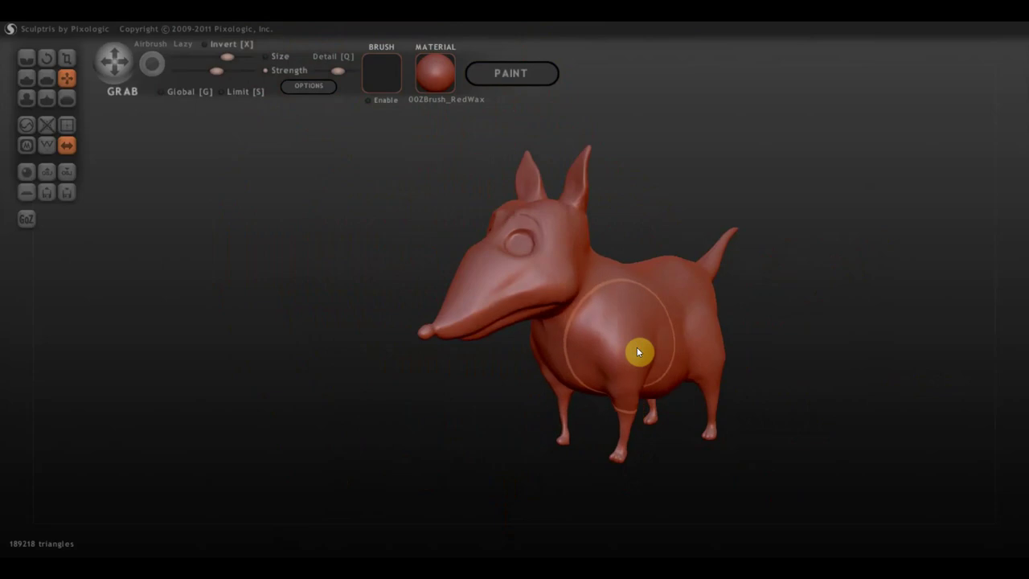
Undo the chest bulge with Ctrl+Z and line up a front view looking down on the head
key(ctrl+z)
scroll(776, 315, up, 3)
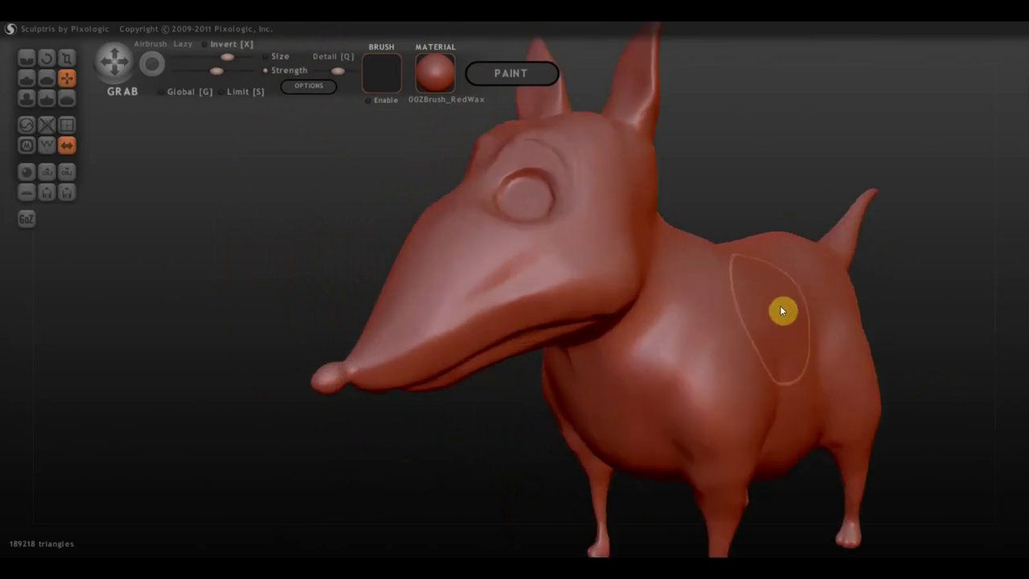
mouse_move(783, 310)
right_down()
mouse_move(796, 264)
mouse_move(828, 270)
right_up()
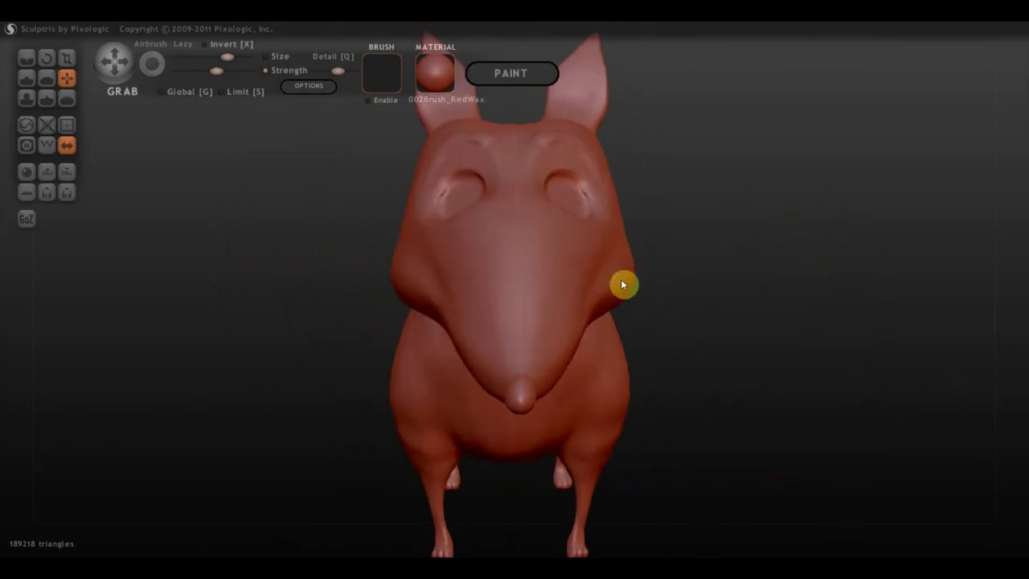
right_drag(432, 290, 364, 292)
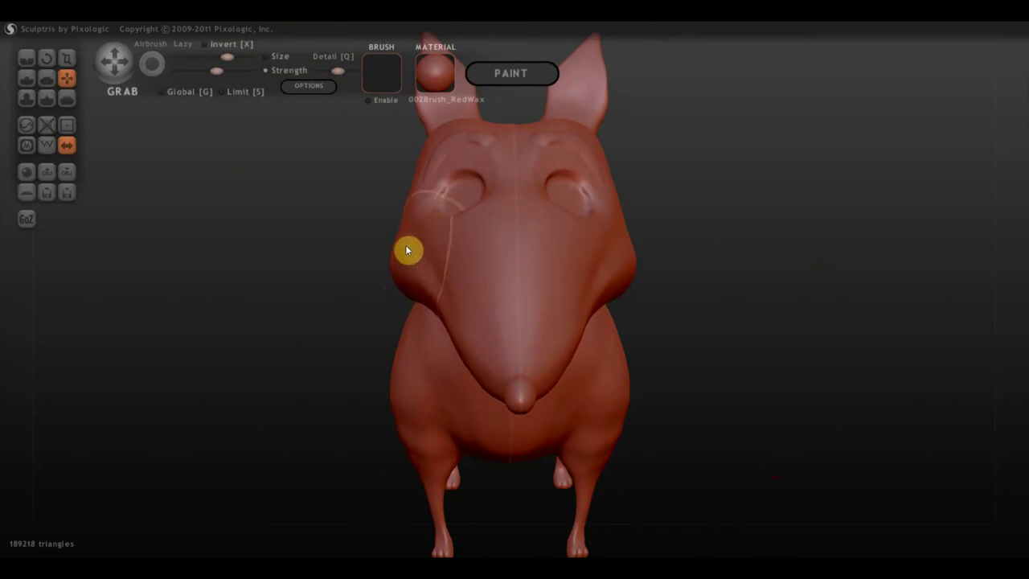
mouse_move(406, 244)
right_down()
mouse_move(411, 255)
mouse_move(411, 242)
right_up()
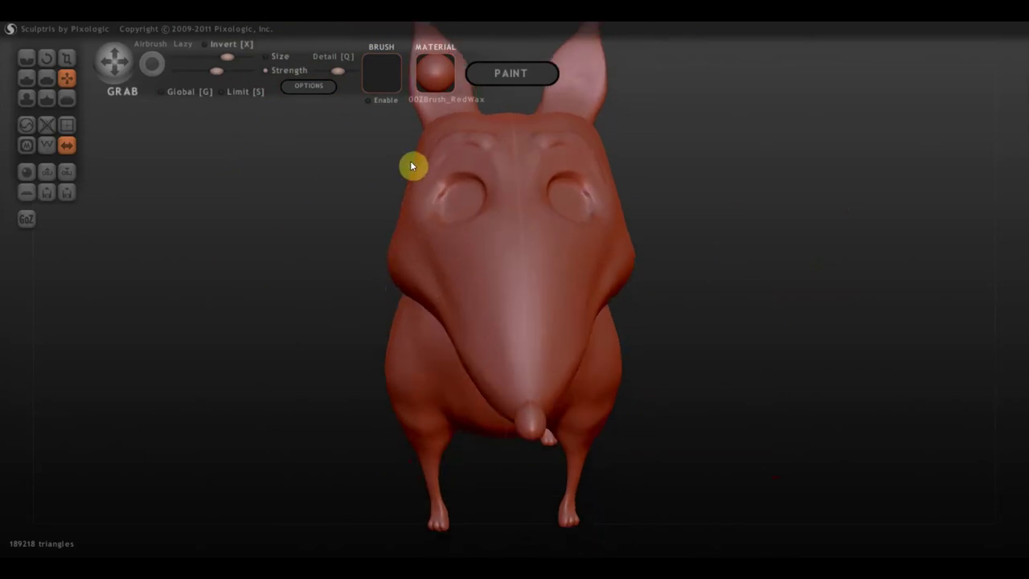
mouse_move(410, 160)
right_down()
mouse_move(426, 217)
mouse_move(432, 158)
right_up()
scroll(434, 157, down, 3)
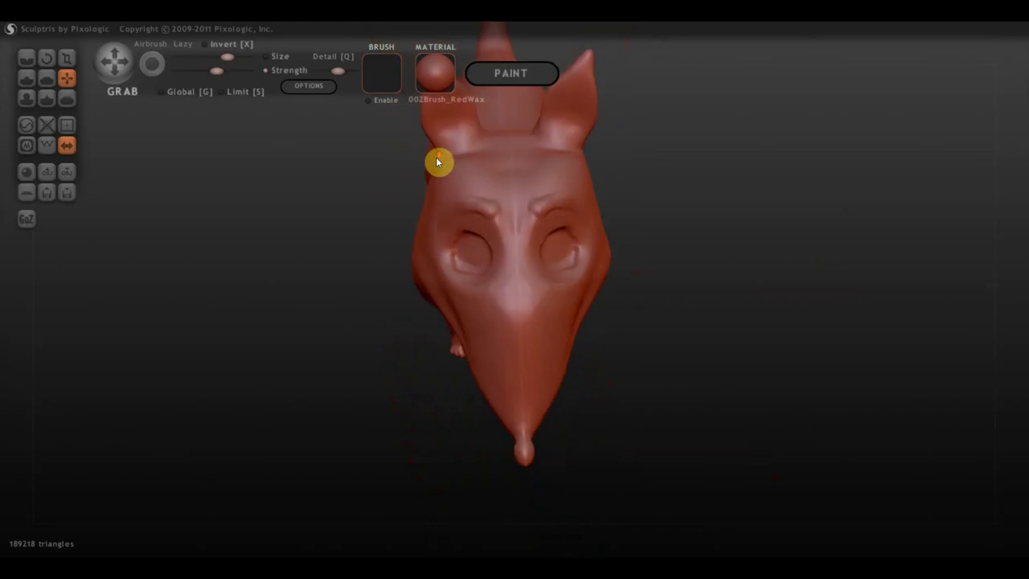
Shrink the Grab brush and reshape the forehead creases between the ears
drag(227, 57, 211, 57)
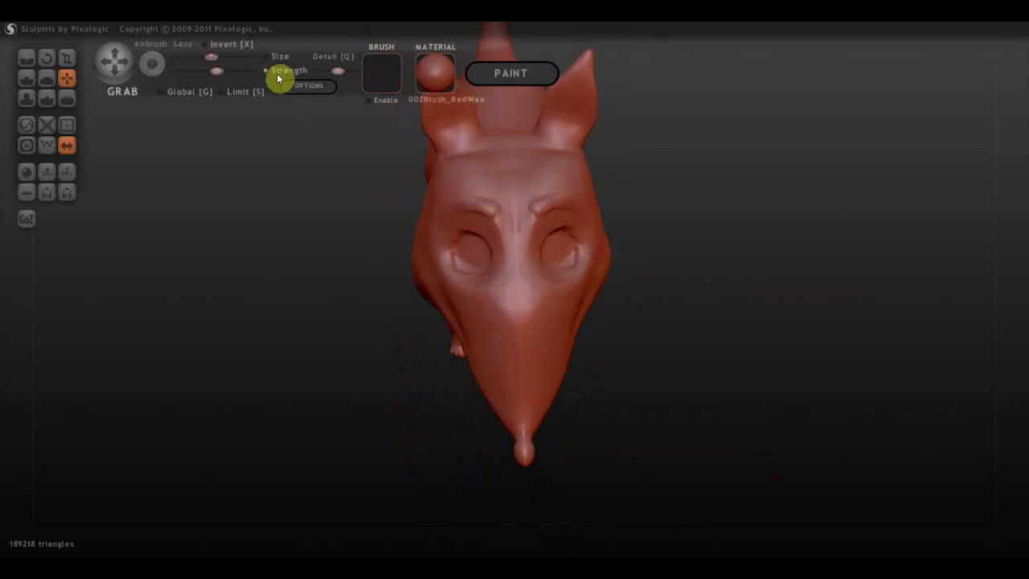
mouse_move(447, 174)
right_down()
mouse_move(505, 187)
mouse_move(505, 164)
right_up()
drag(505, 163, 508, 153)
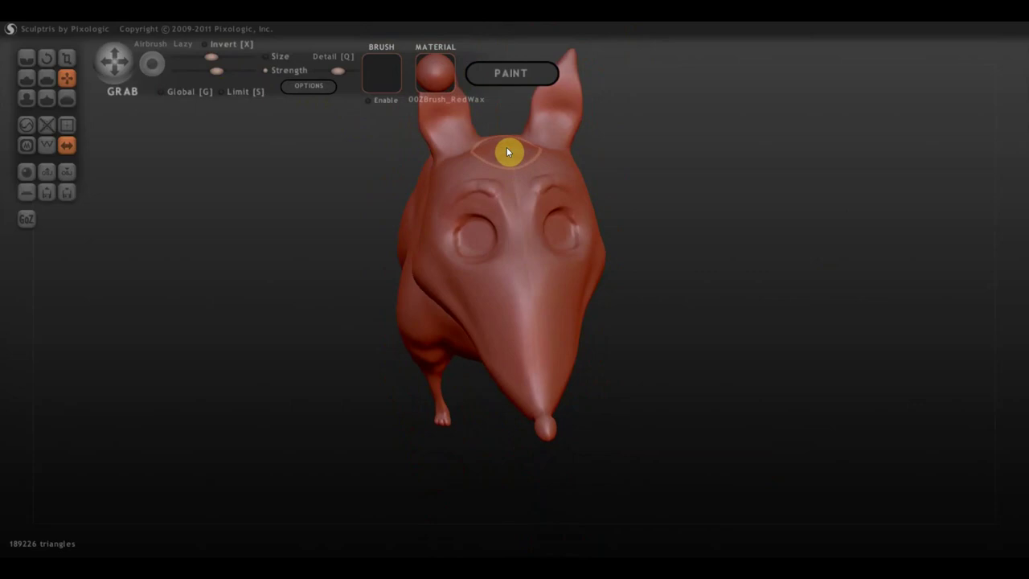
right_drag(506, 150, 505, 133)
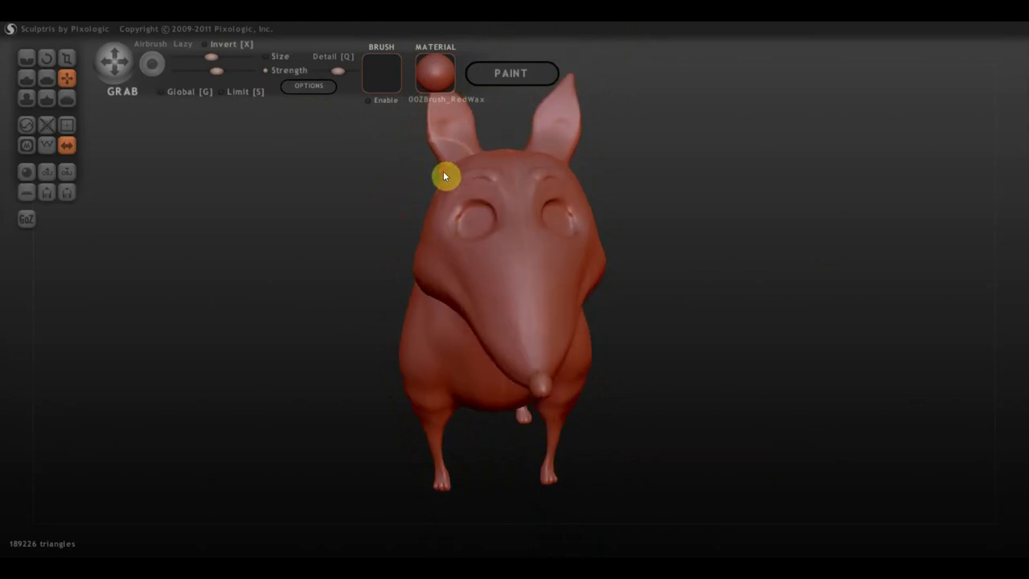
mouse_move(443, 170)
right_down()
mouse_move(520, 187)
mouse_move(638, 278)
mouse_move(657, 311)
mouse_move(494, 319)
mouse_move(558, 324)
mouse_move(520, 309)
right_up()
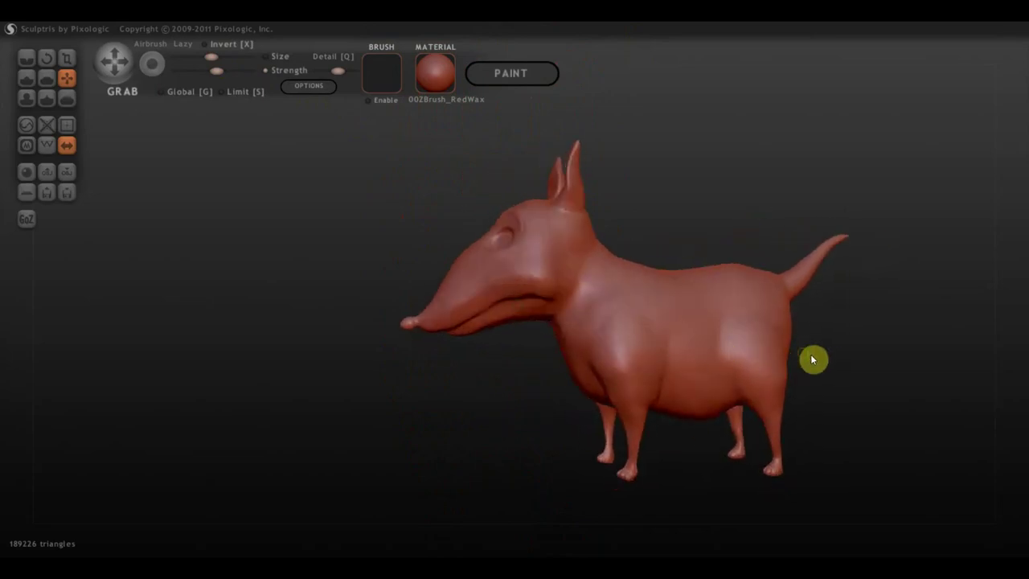
mouse_move(811, 359)
right_down()
mouse_move(900, 377)
mouse_move(527, 158)
right_up()
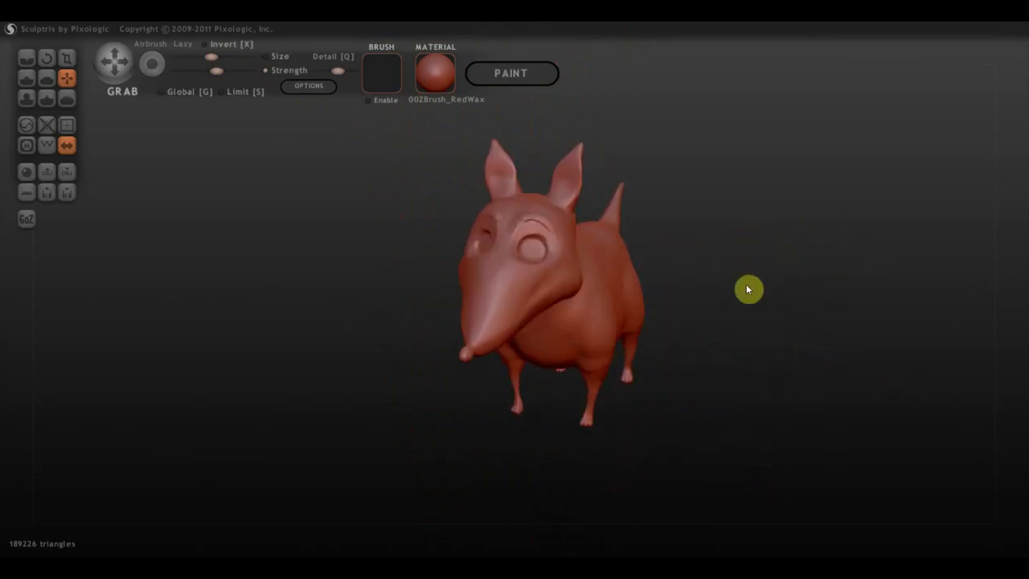
shift+right_drag(746, 285, 744, 291)
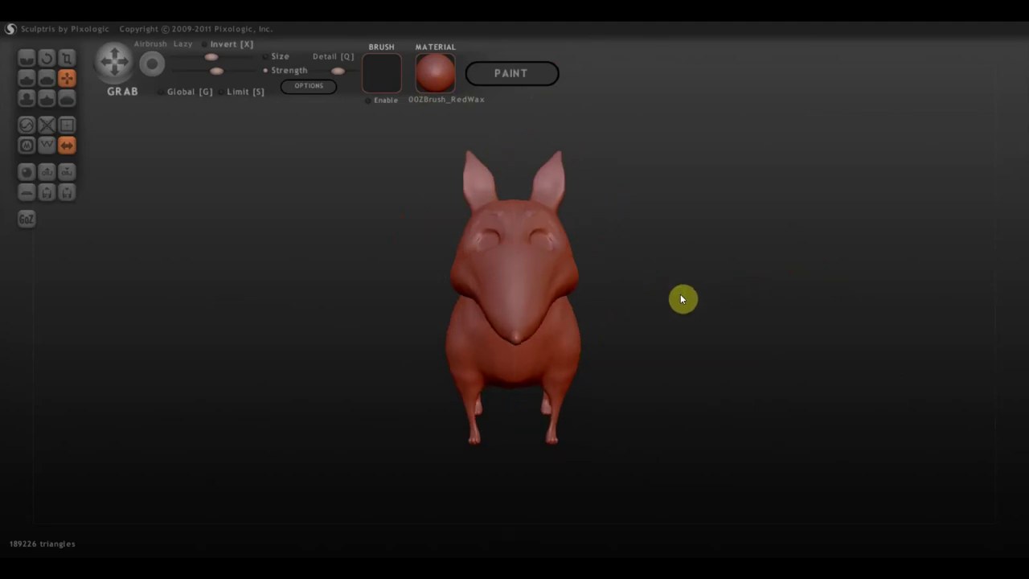
right_drag(681, 299, 584, 297)
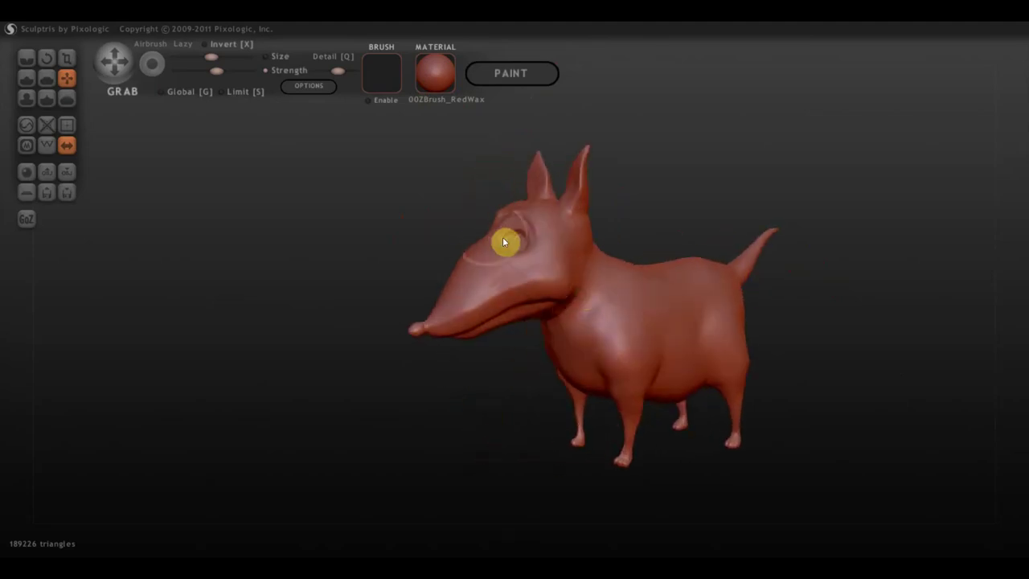
mouse_move(785, 321)
alt+right_down()
mouse_move(755, 257)
mouse_move(781, 326)
mouse_move(822, 359)
mouse_move(393, 140)
alt+right_up()
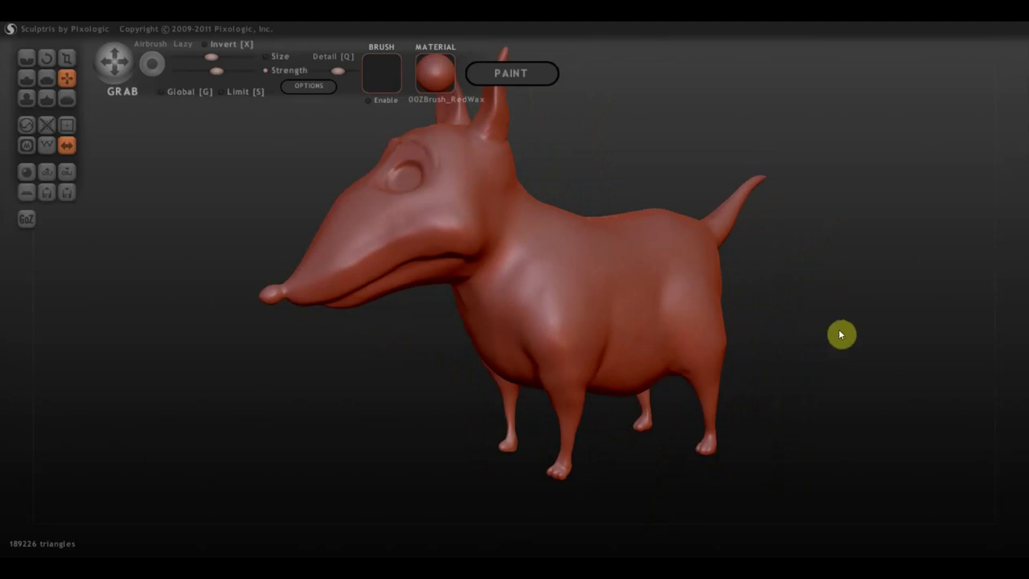
mouse_move(835, 336)
shift+right_down()
mouse_move(794, 311)
mouse_move(653, 314)
shift+right_up()
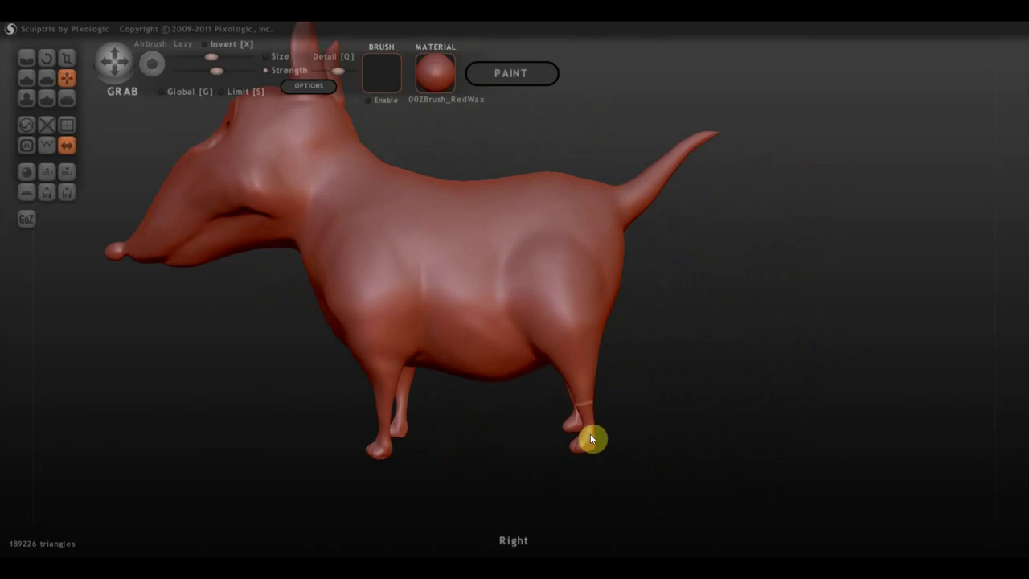
scroll(661, 454, down, 3)
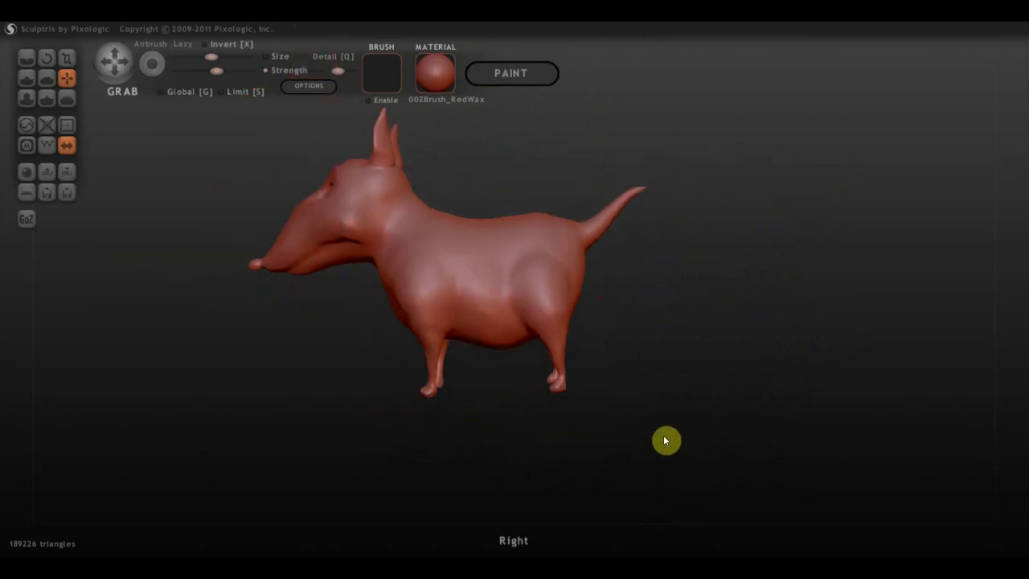
scroll(563, 386, up, 2)
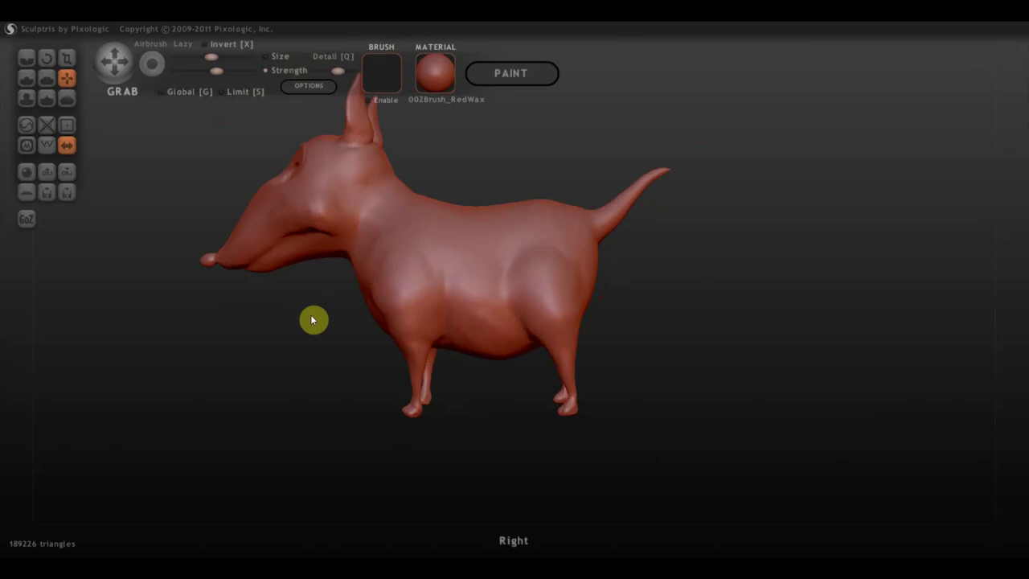
drag(285, 370, 421, 378)
scroll(499, 366, up, 2)
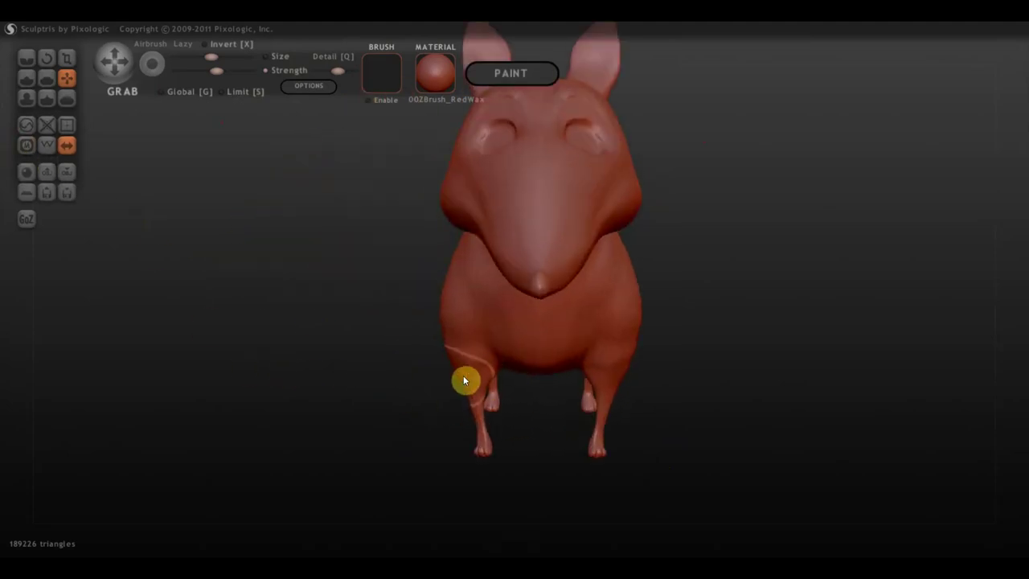
drag(515, 367, 429, 369)
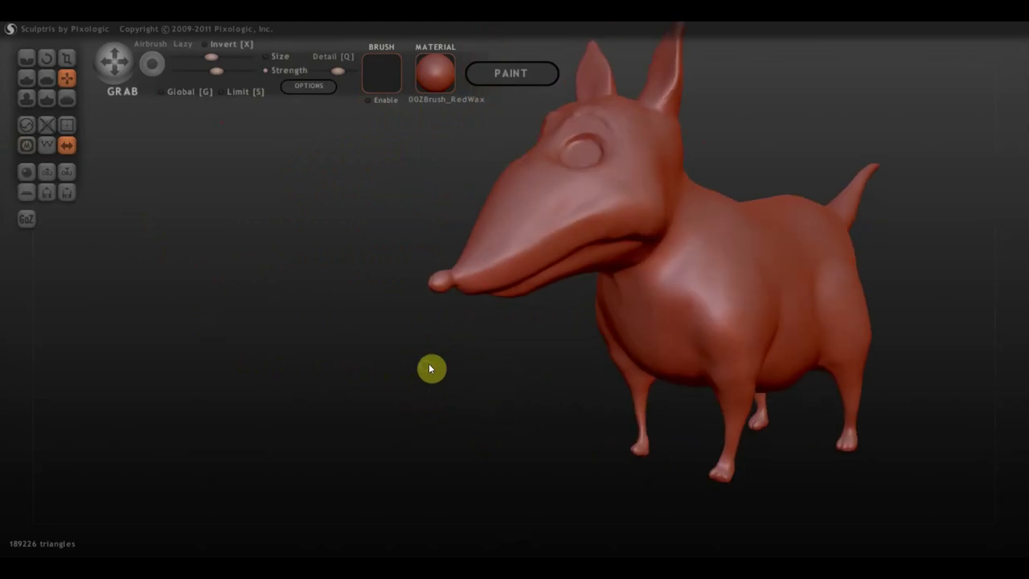
mouse_move(529, 368)
mouse_down()
mouse_move(383, 421)
mouse_move(452, 391)
mouse_move(524, 404)
mouse_up()
scroll(482, 346, down, 3)
scroll(321, 282, down, 3)
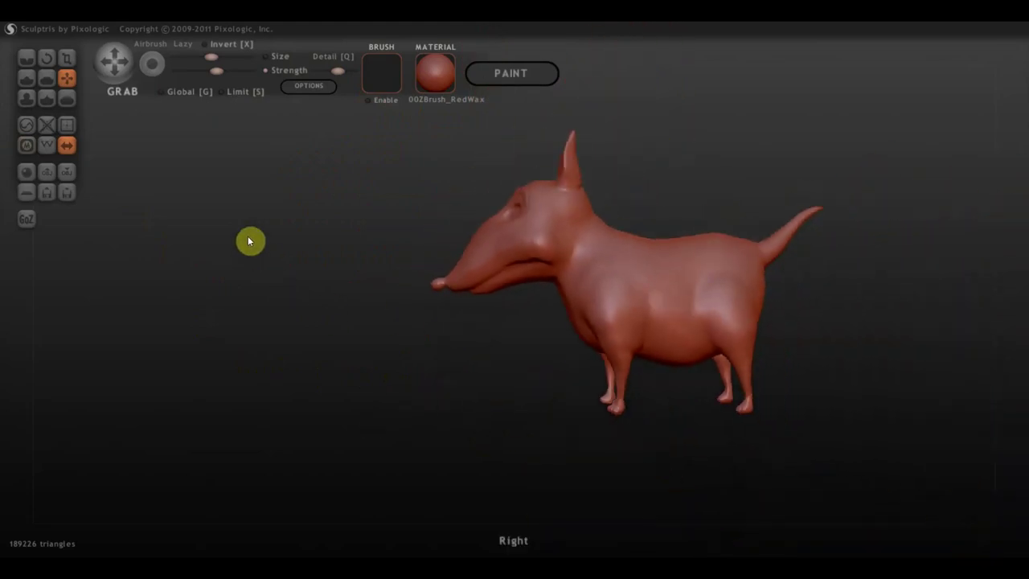
mouse_move(836, 379)
mouse_down()
mouse_move(728, 402)
mouse_move(751, 406)
mouse_move(809, 404)
mouse_move(694, 365)
mouse_up()
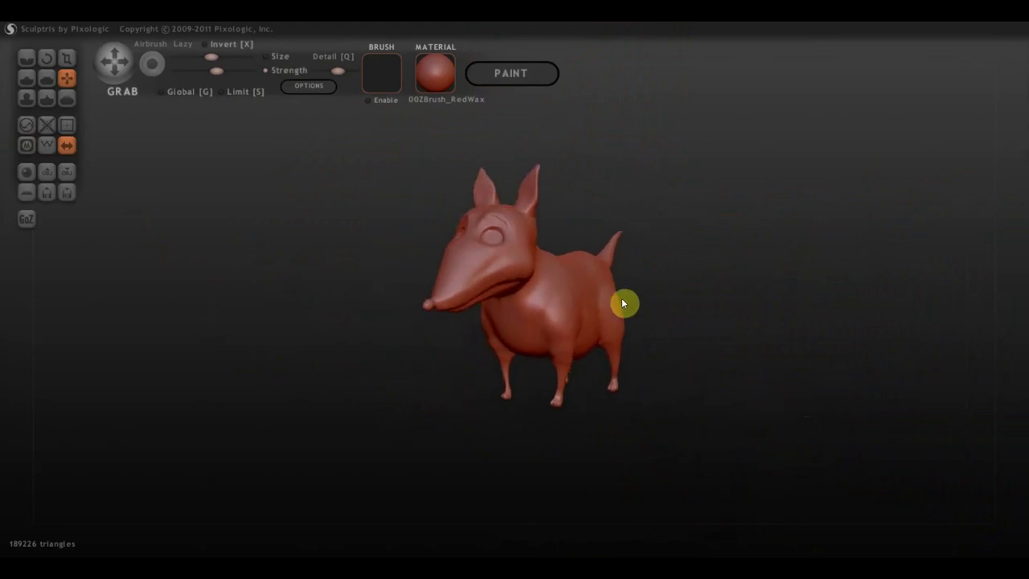
scroll(623, 300, up, 2)
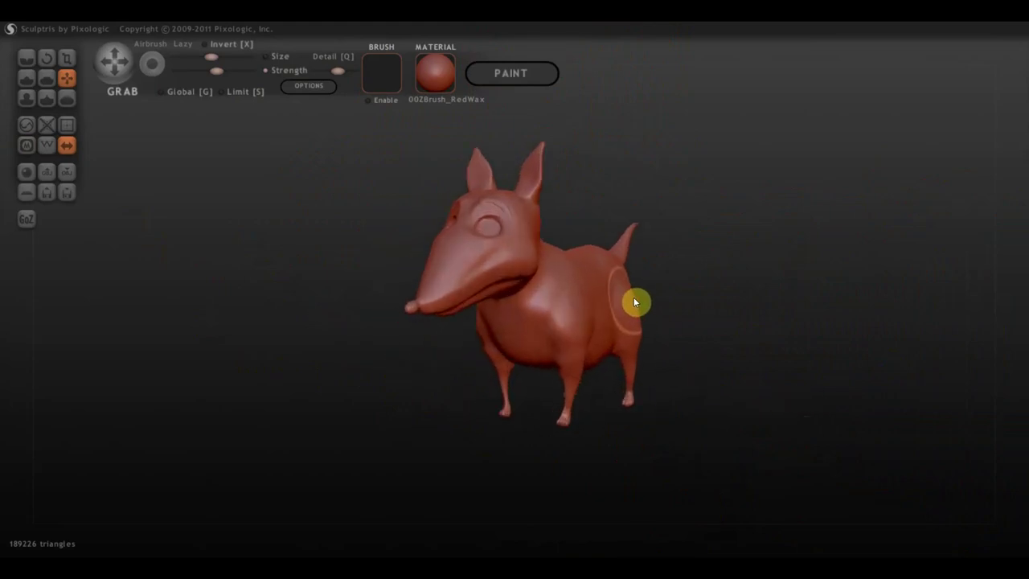
drag(581, 335, 625, 336)
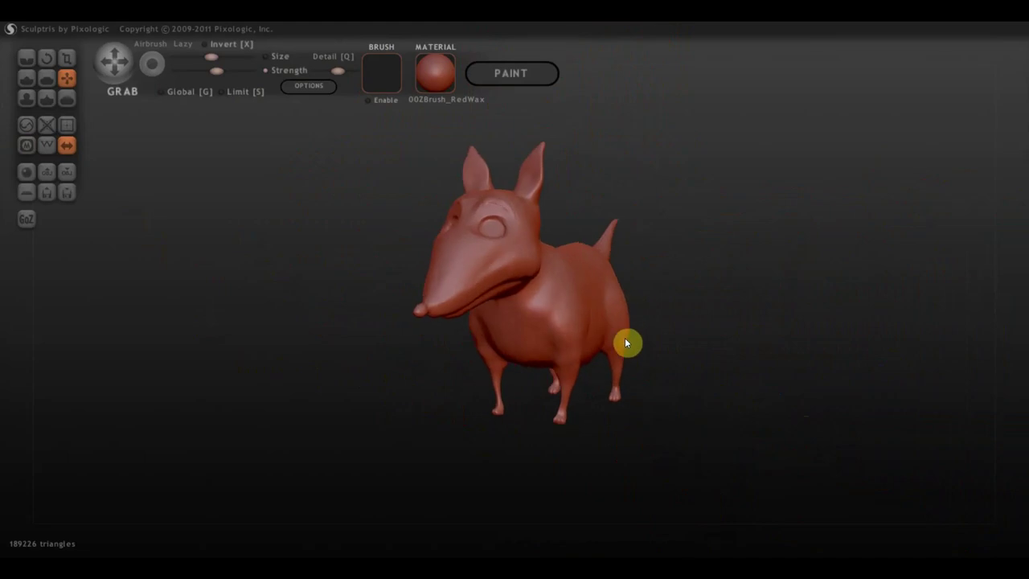